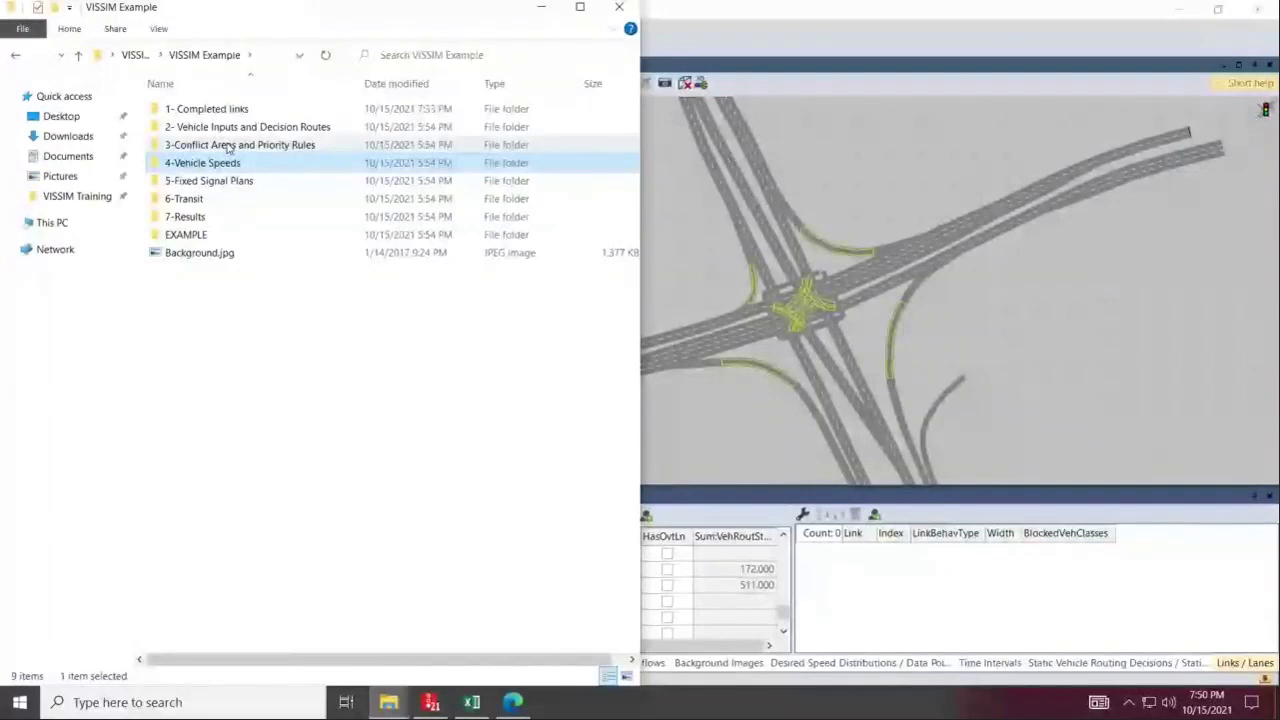
Switch to PTV Vissim and make Conflict Areas the active network object type.
{"action": "left_click", "coordinate": [901, 146]}
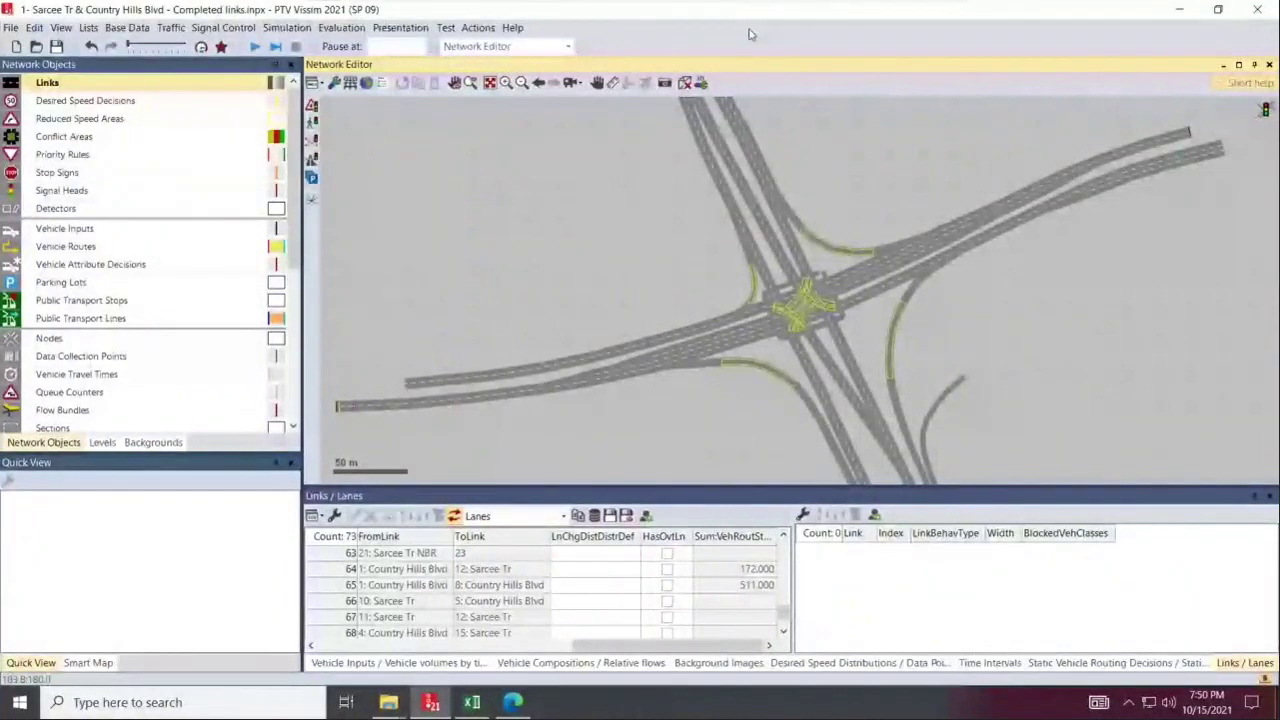
{"action": "scroll", "coordinate": [587, 430], "scroll_direction": "up", "scroll_amount": 2}
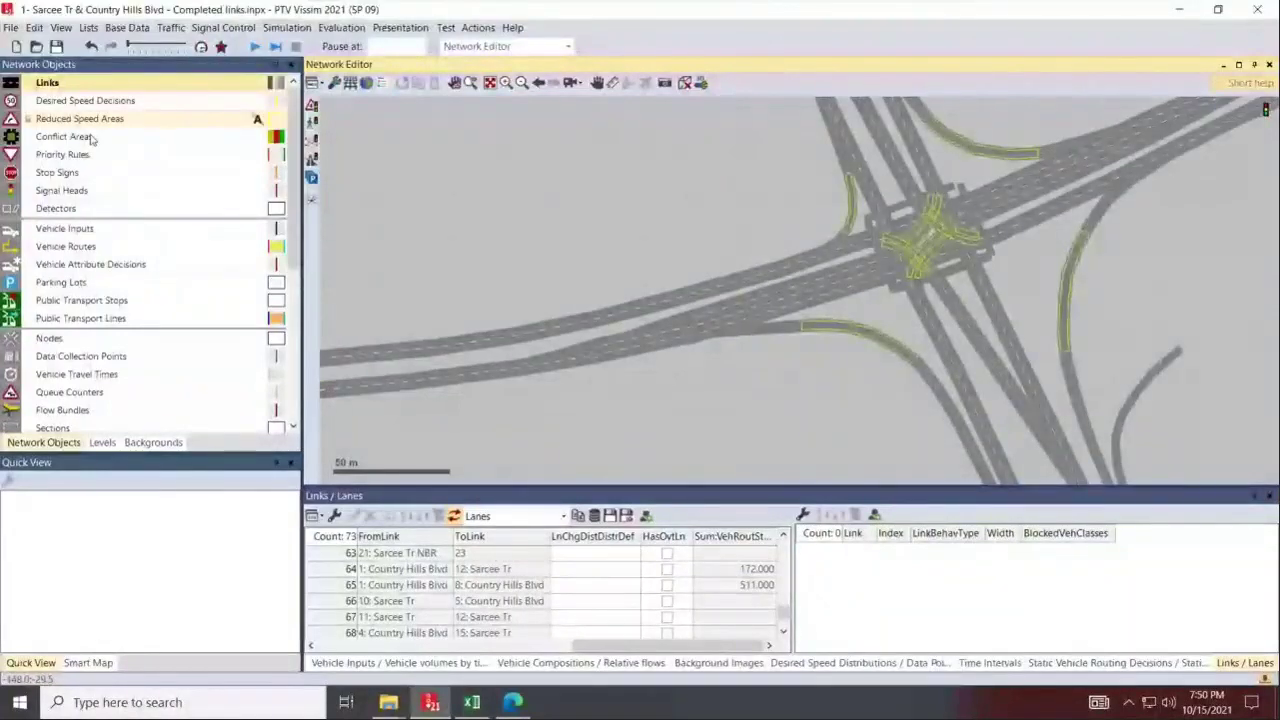
{"action": "left_click", "coordinate": [134, 142]}
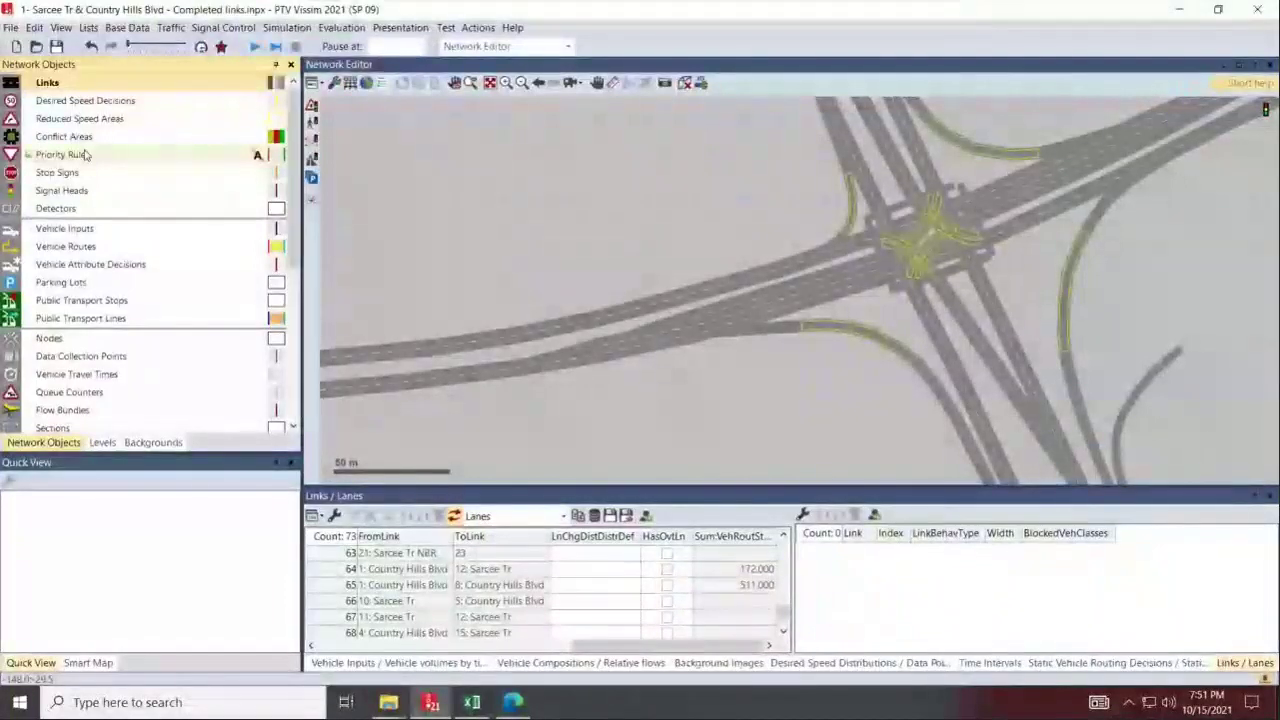
{"action": "left_click", "coordinate": [94, 143]}
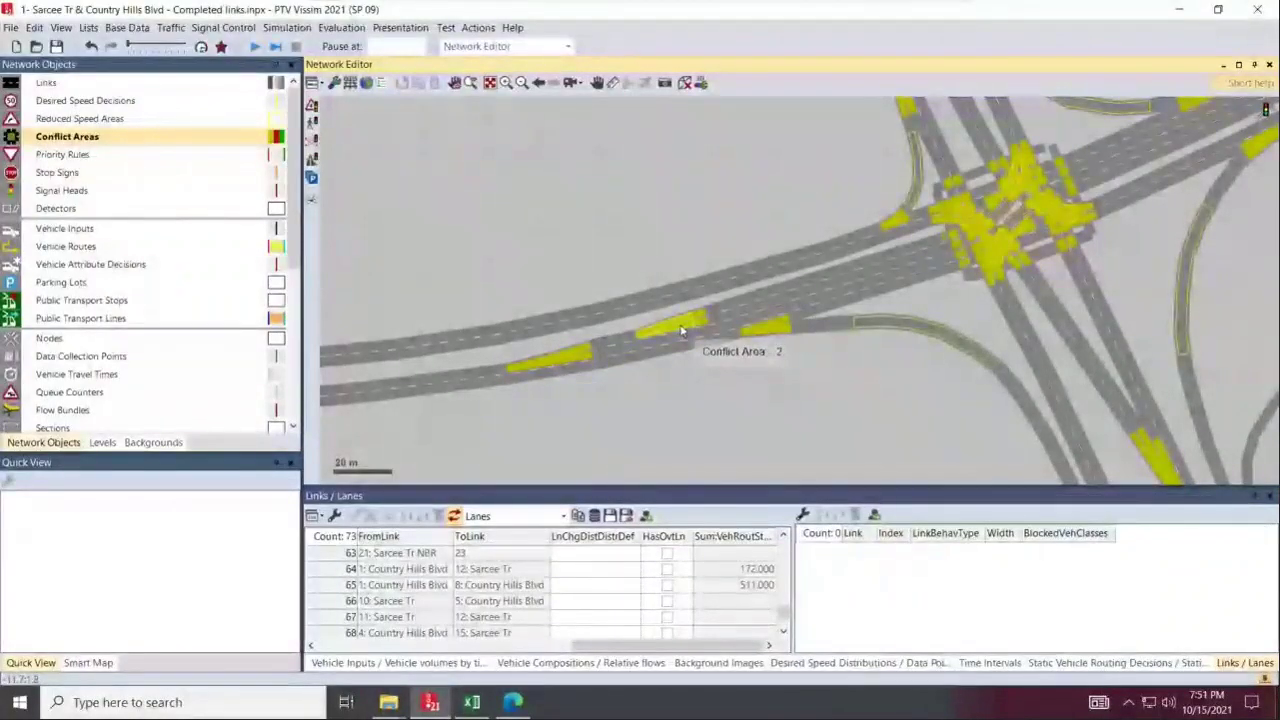
Set conflict area 1, between connectors 10000 and 10001 on the west approach, to Undetermined.
{"action": "left_click", "coordinate": [563, 363]}
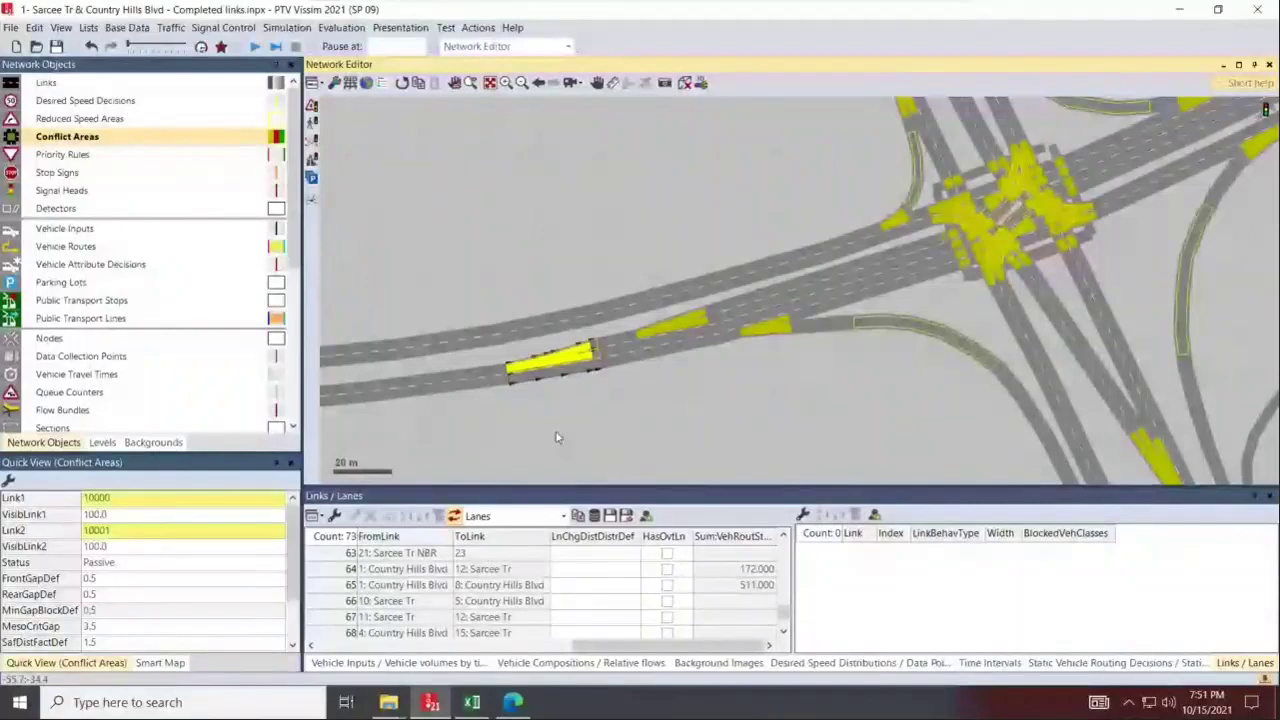
{"action": "scroll", "coordinate": [557, 437], "scroll_direction": "up", "scroll_amount": 2}
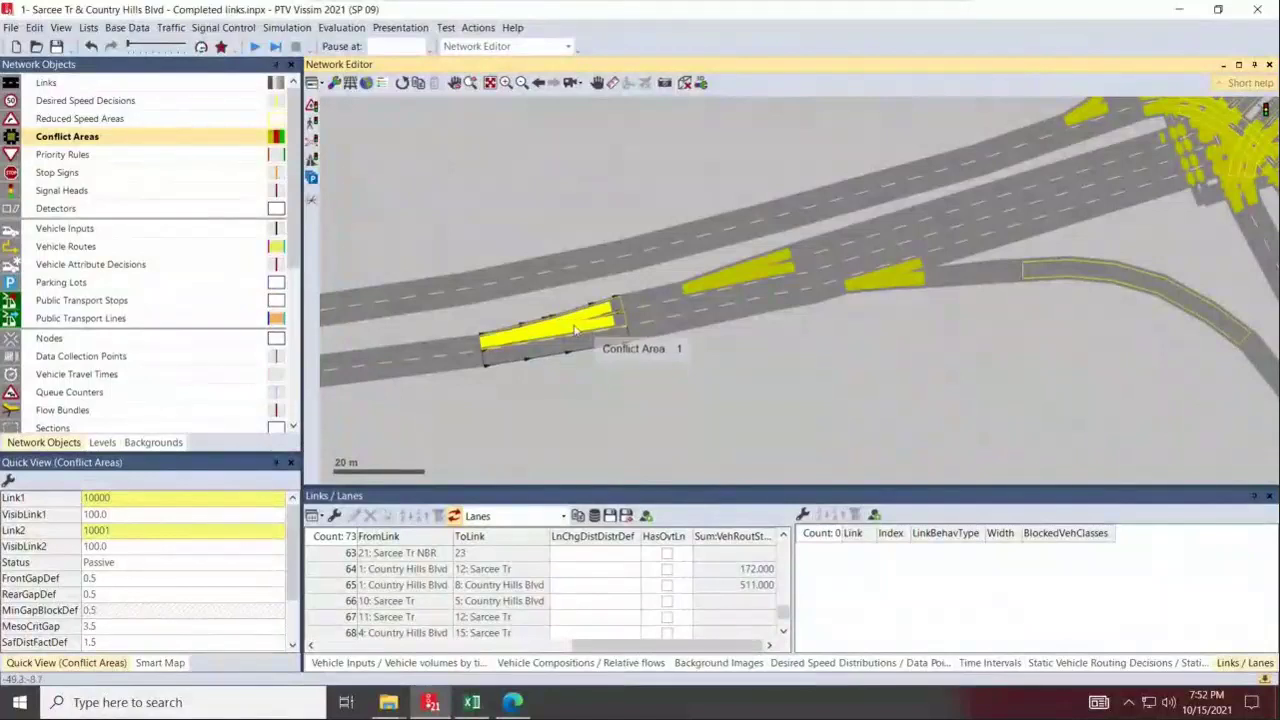
{"action": "left_click", "coordinate": [574, 333]}
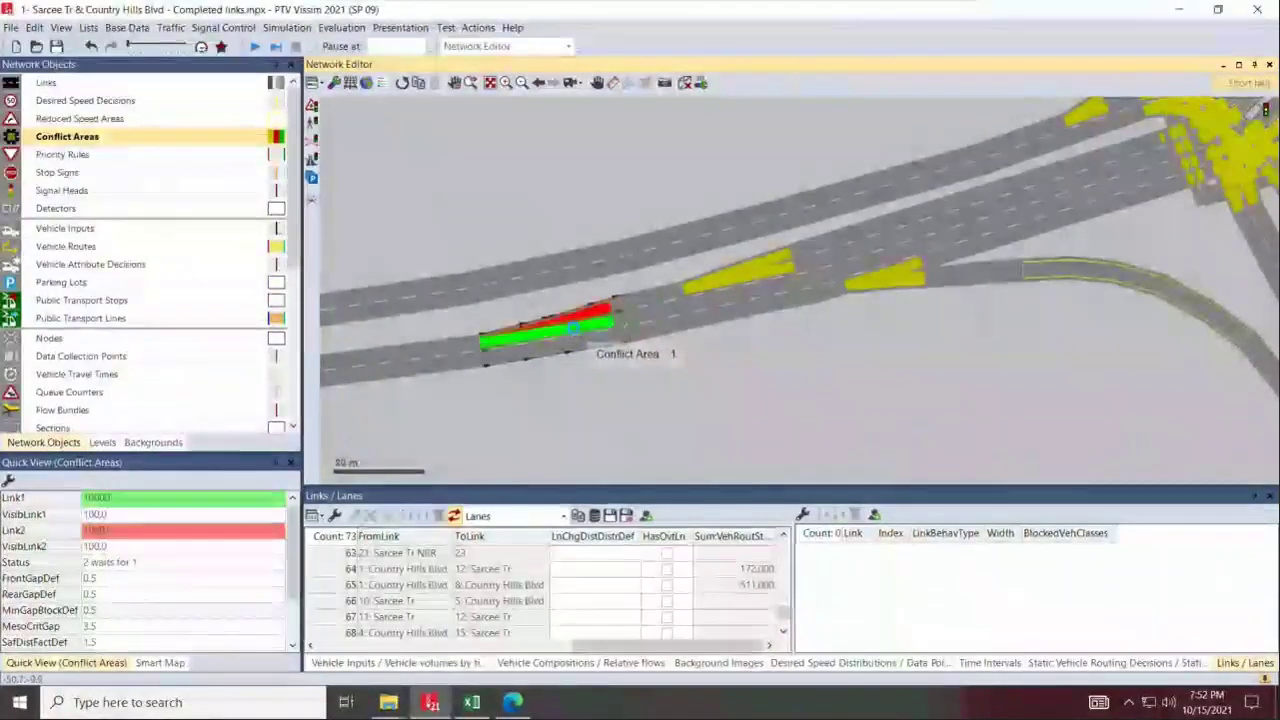
{"action": "scroll", "coordinate": [504, 434], "scroll_direction": "up", "scroll_amount": 2}
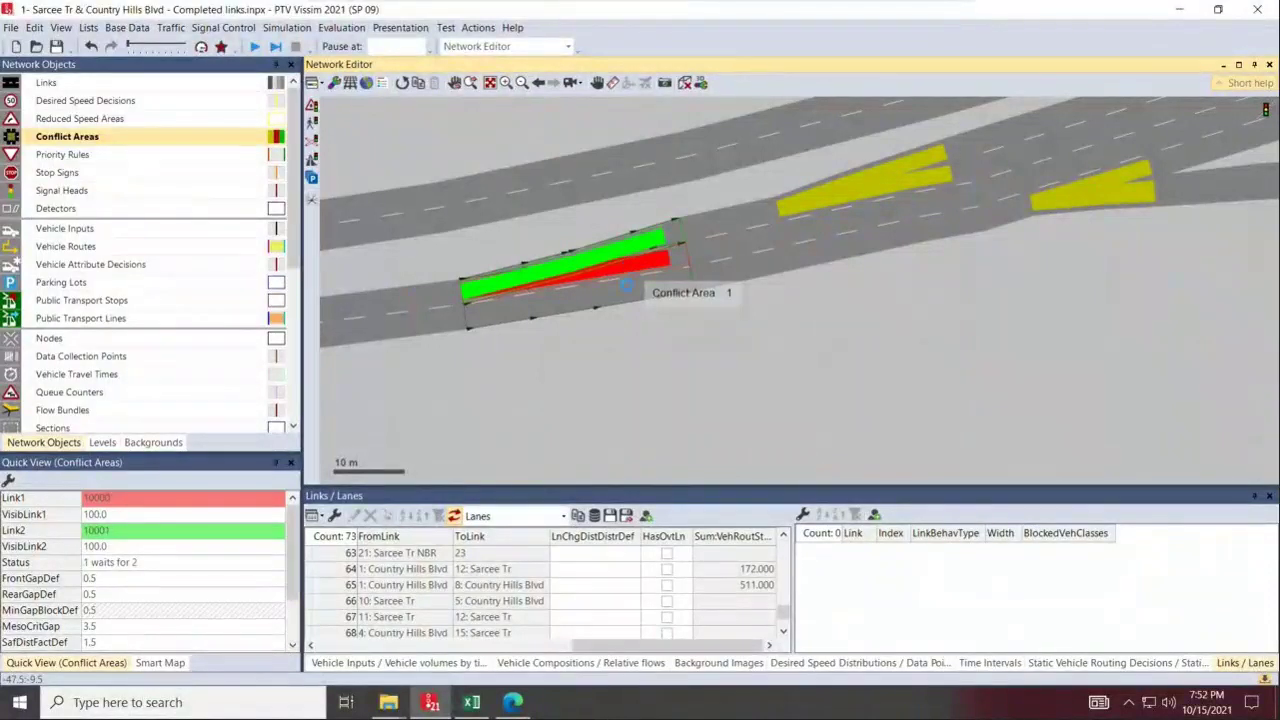
{"action": "left_click", "coordinate": [633, 269]}
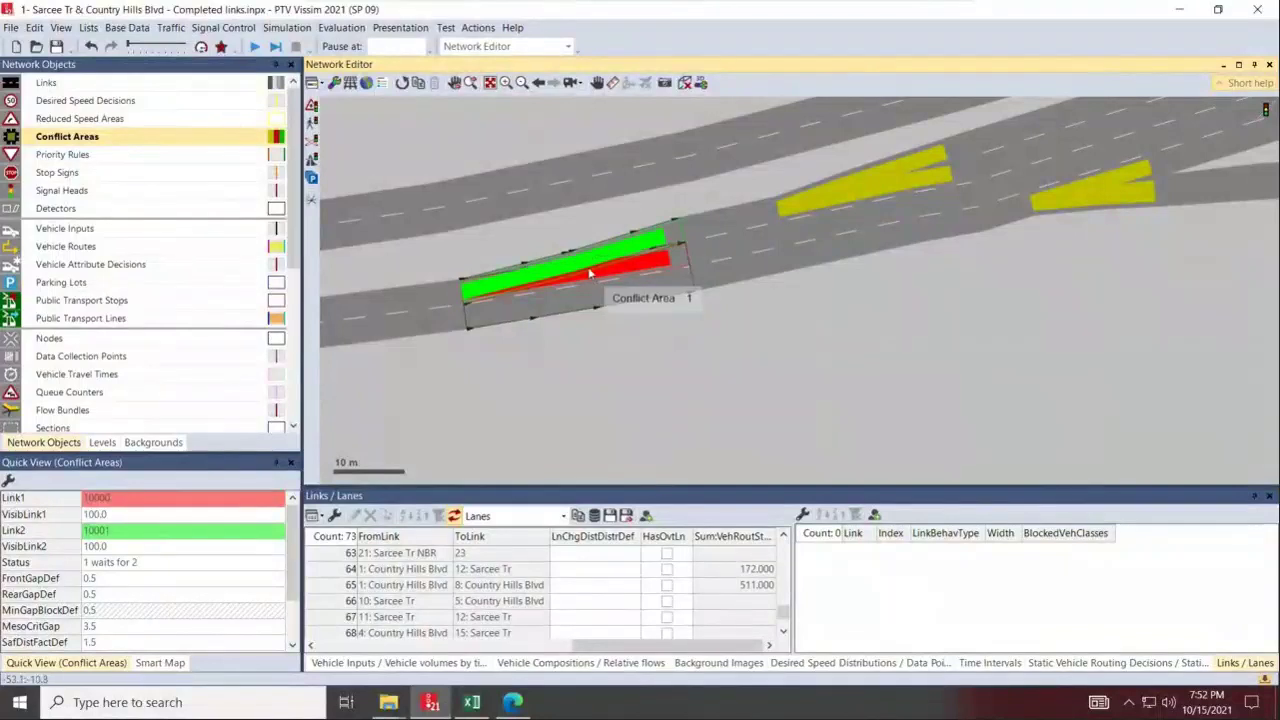
{"action": "left_click", "coordinate": [588, 267]}
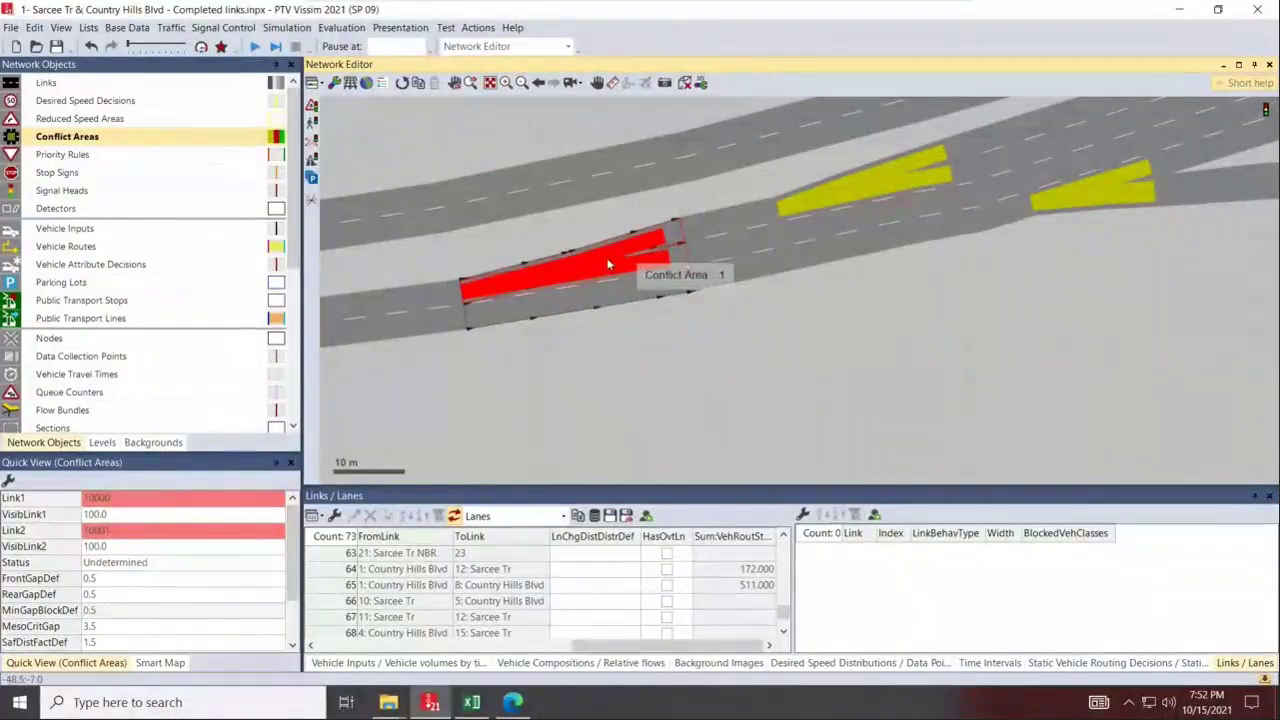
Cycle the crosswalk conflict area between link 26 and connector 10030 through its statuses and back to Passive.
{"action": "scroll", "coordinate": [607, 264], "scroll_direction": "down", "scroll_amount": 2}
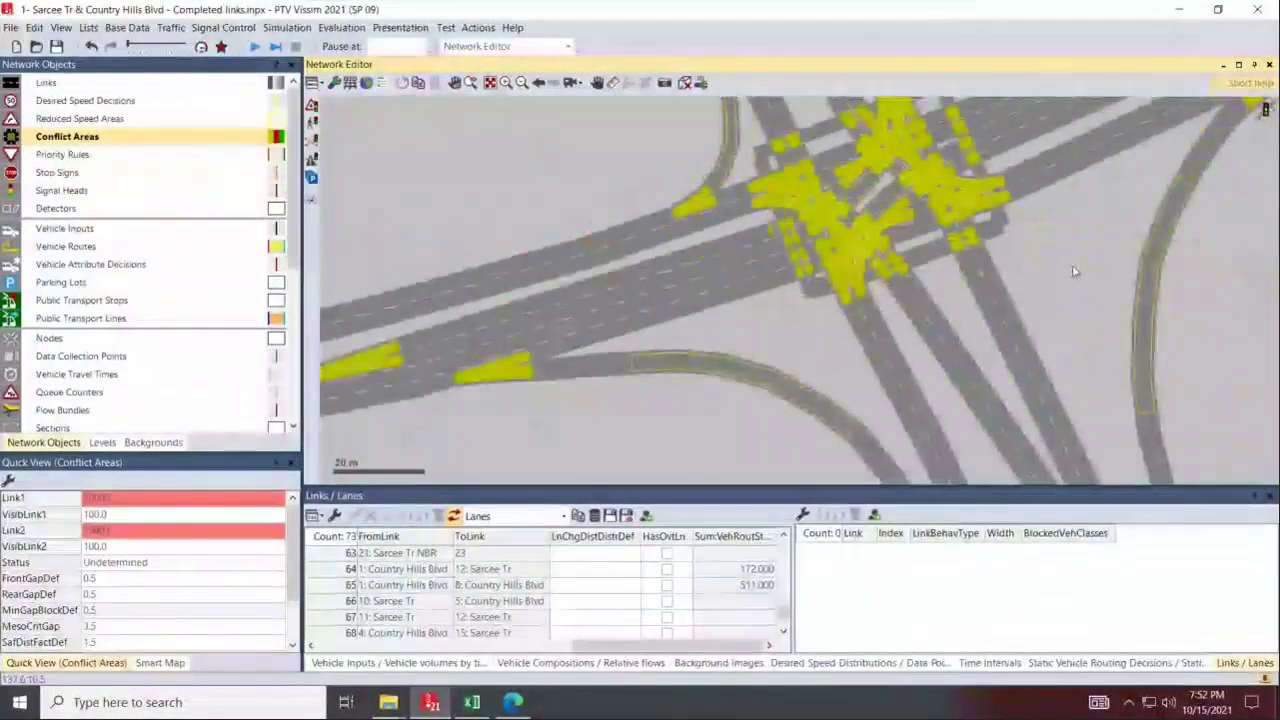
{"action": "left_click_drag", "start_coordinate": [895, 354], "coordinate": [811, 346]}
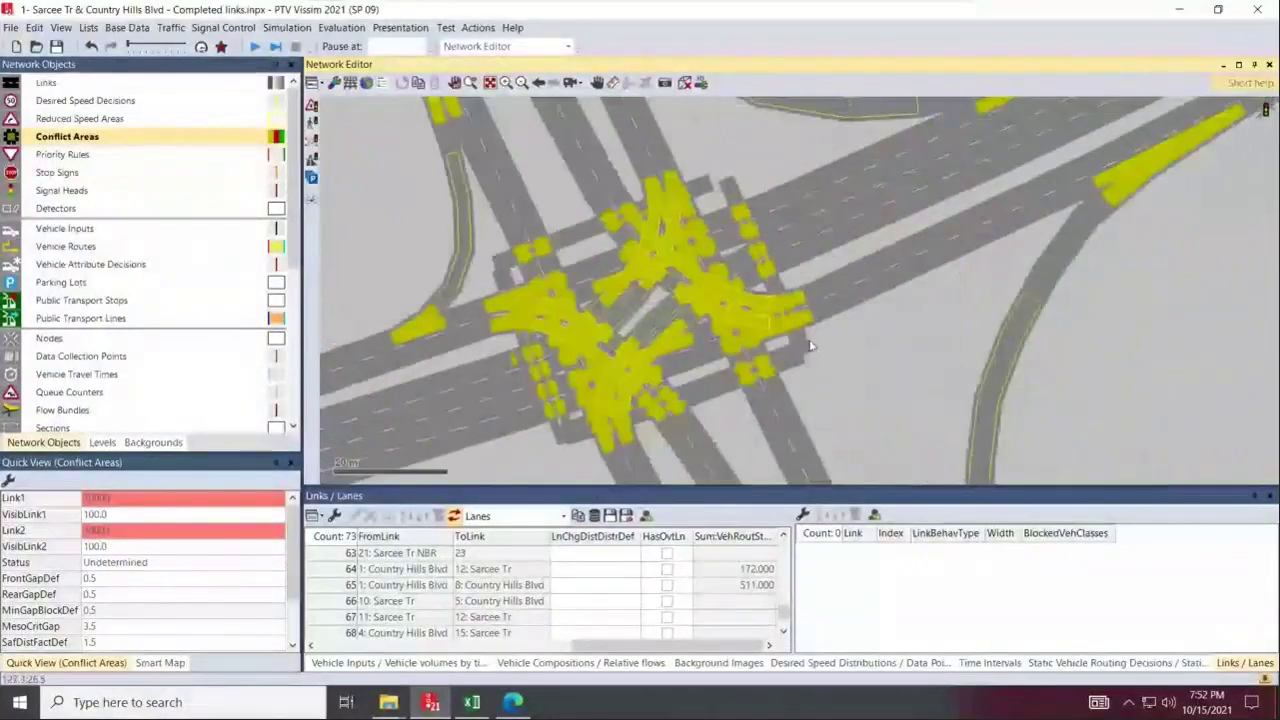
{"action": "scroll", "coordinate": [811, 346], "scroll_direction": "up", "scroll_amount": 3}
{"action": "left_click", "coordinate": [795, 295]}
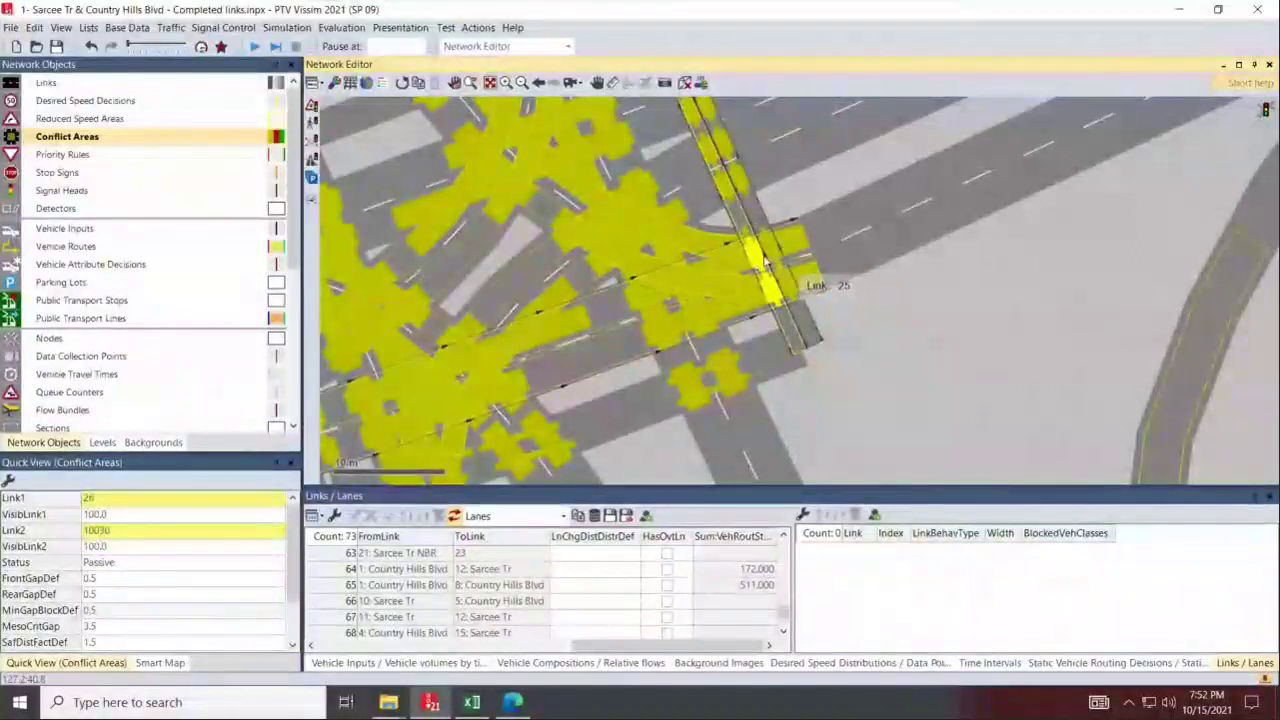
{"action": "left_click", "coordinate": [763, 263]}
{"action": "left_click", "coordinate": [763, 263]}
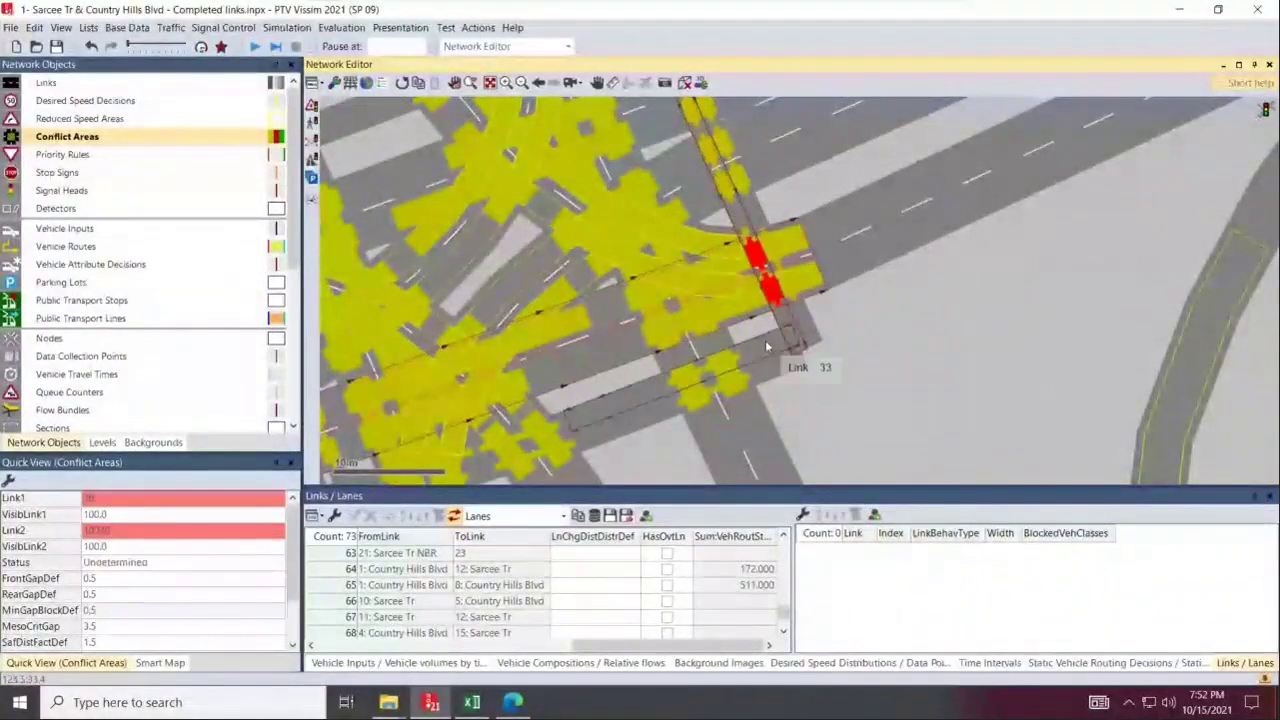
{"action": "scroll", "coordinate": [765, 340], "scroll_direction": "up", "scroll_amount": 2}
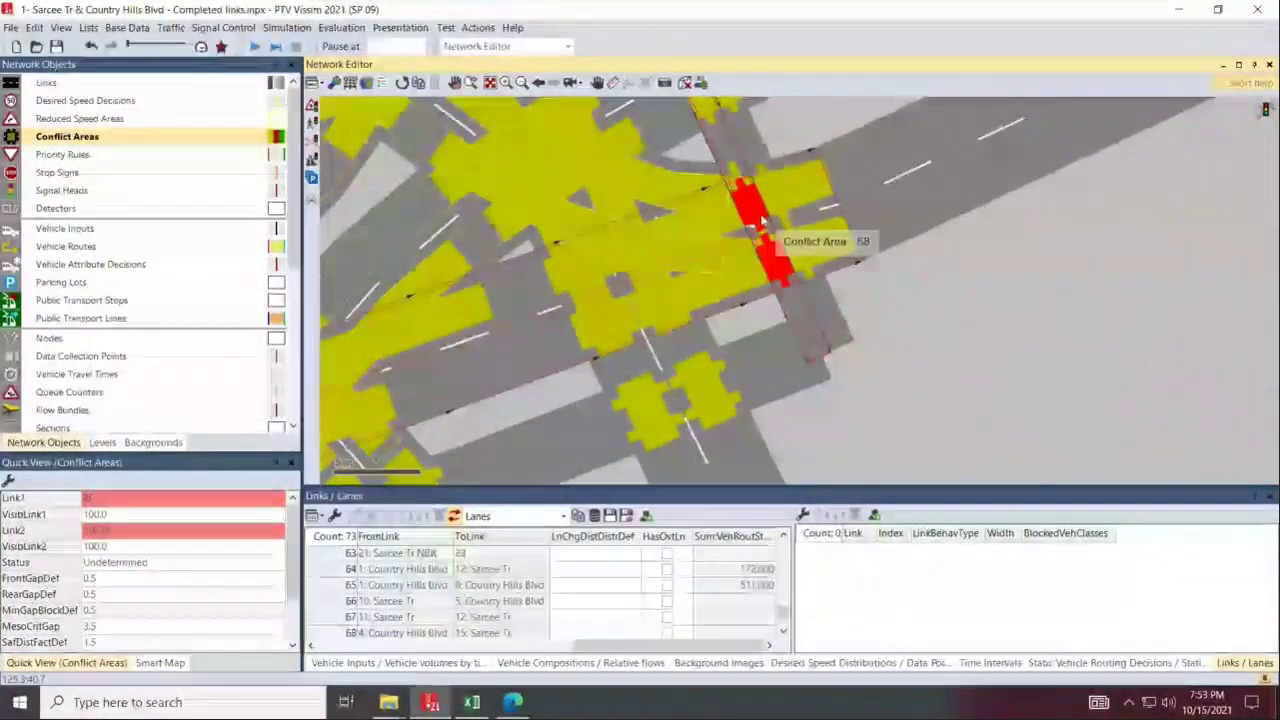
{"action": "left_click", "coordinate": [762, 222]}
{"action": "left_click", "coordinate": [762, 222]}
{"action": "left_click", "coordinate": [762, 222]}
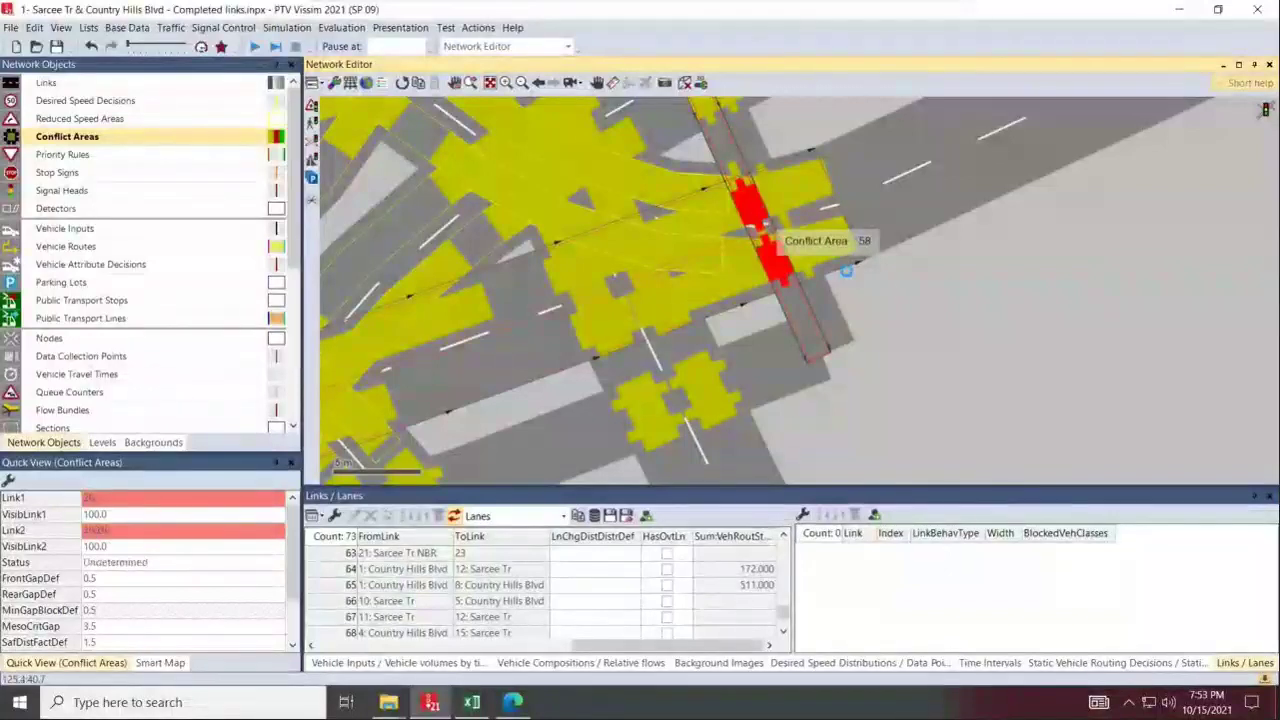
{"action": "left_click", "coordinate": [762, 224]}
Return to conflict area 1 on the west approach and cycle its status back to Undetermined.
{"action": "scroll", "coordinate": [968, 332], "scroll_direction": "down", "scroll_amount": 4}
{"action": "scroll", "coordinate": [960, 334], "scroll_direction": "down", "scroll_amount": 4}
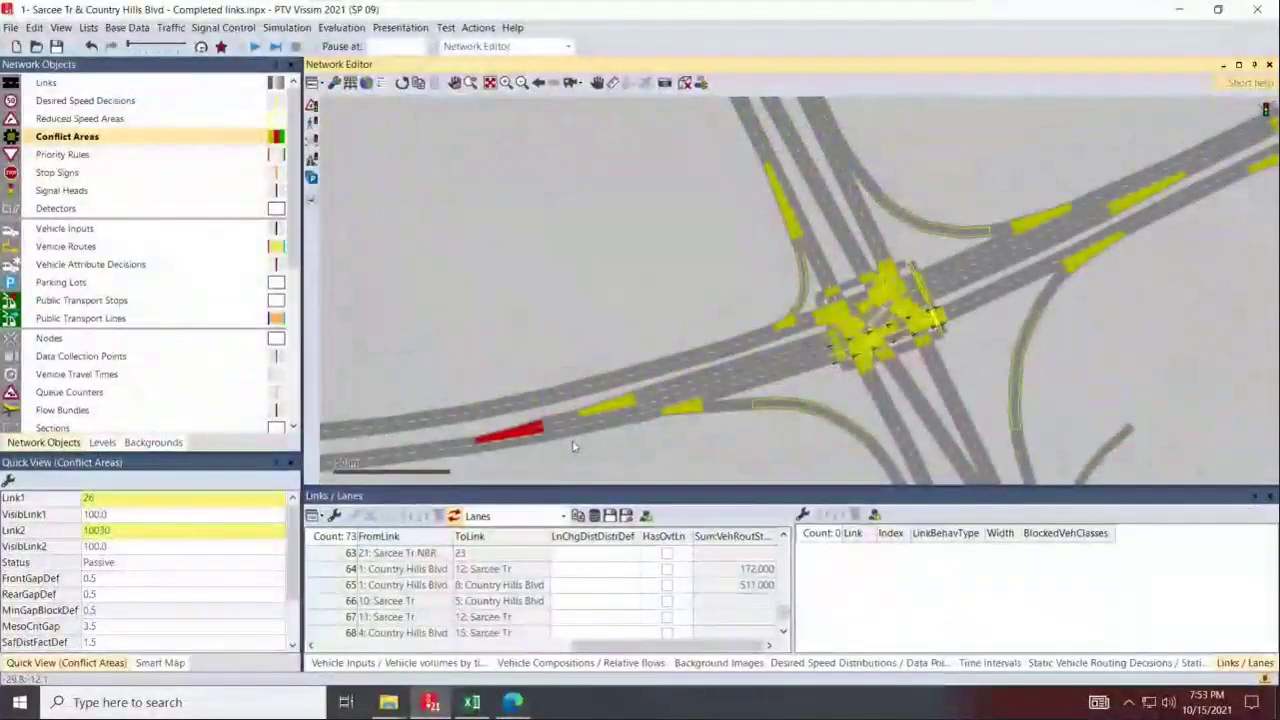
{"action": "scroll", "coordinate": [811, 368], "scroll_direction": "up", "scroll_amount": 6}
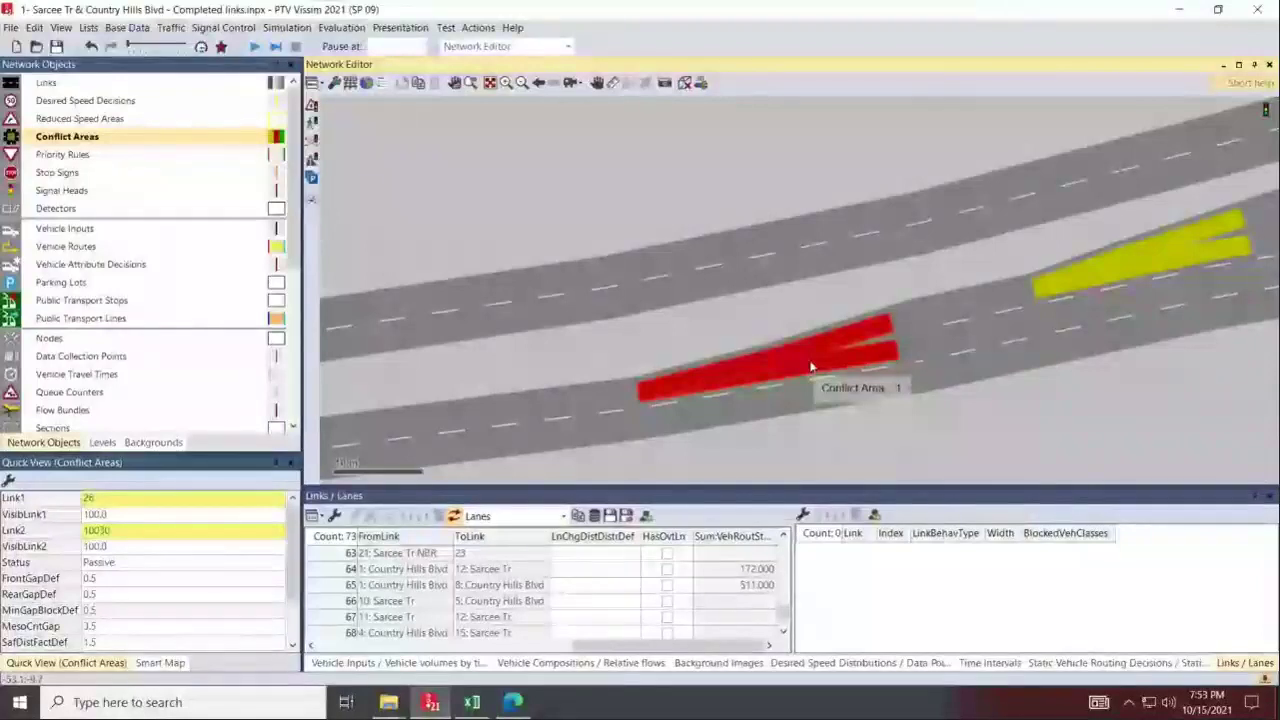
{"action": "scroll", "coordinate": [811, 367], "scroll_direction": "up", "scroll_amount": 1}
{"action": "left_click", "coordinate": [821, 366]}
{"action": "scroll", "coordinate": [863, 388], "scroll_direction": "up", "scroll_amount": 2}
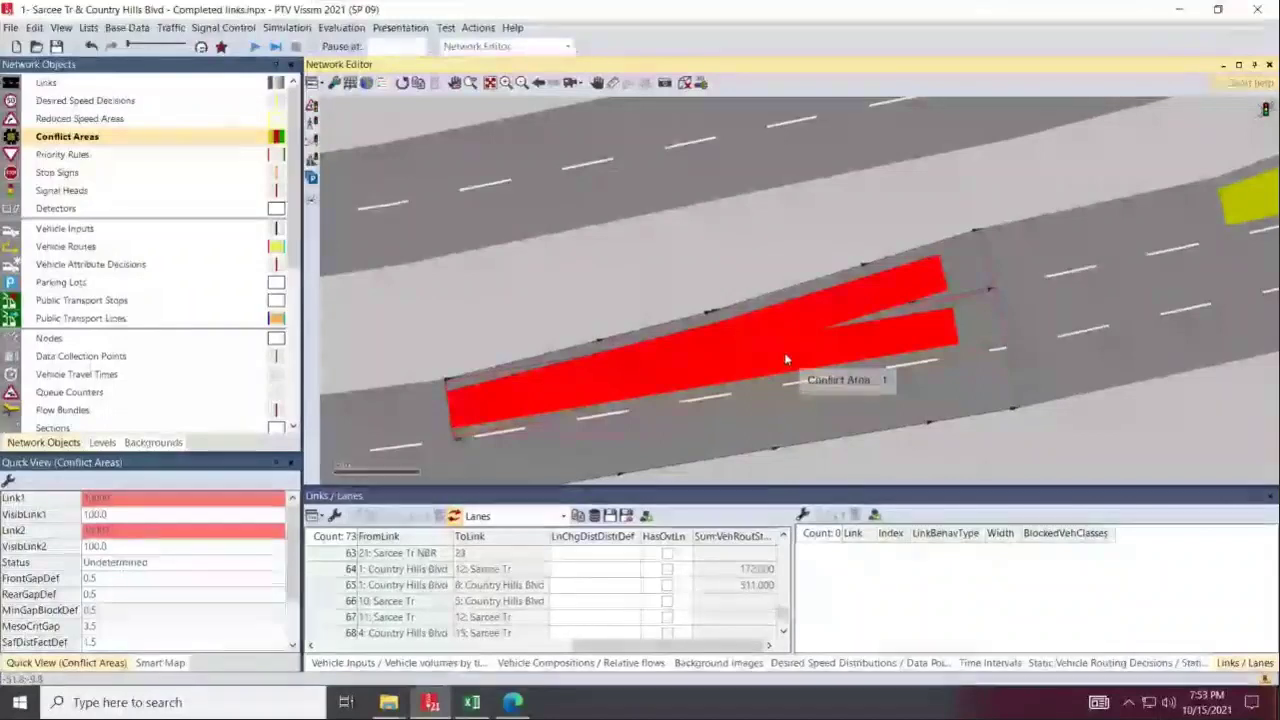
{"action": "scroll", "coordinate": [786, 360], "scroll_direction": "down", "scroll_amount": 3}
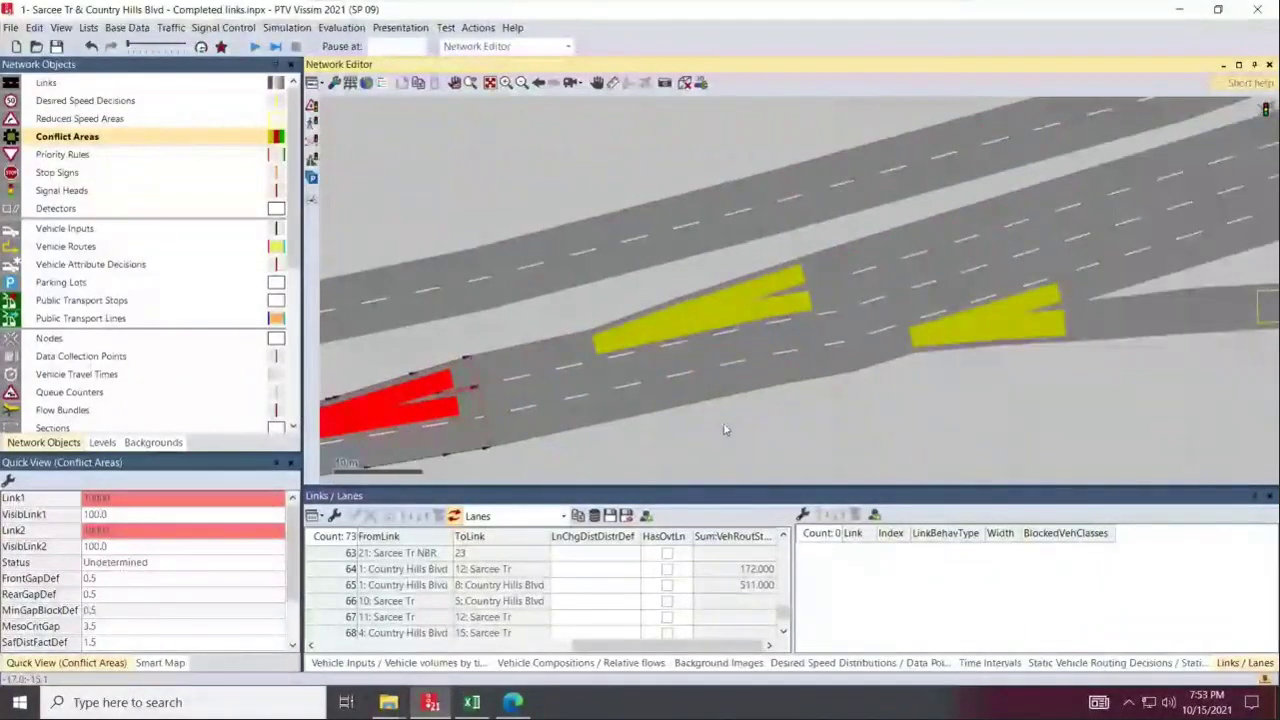
{"action": "left_click", "coordinate": [418, 410]}
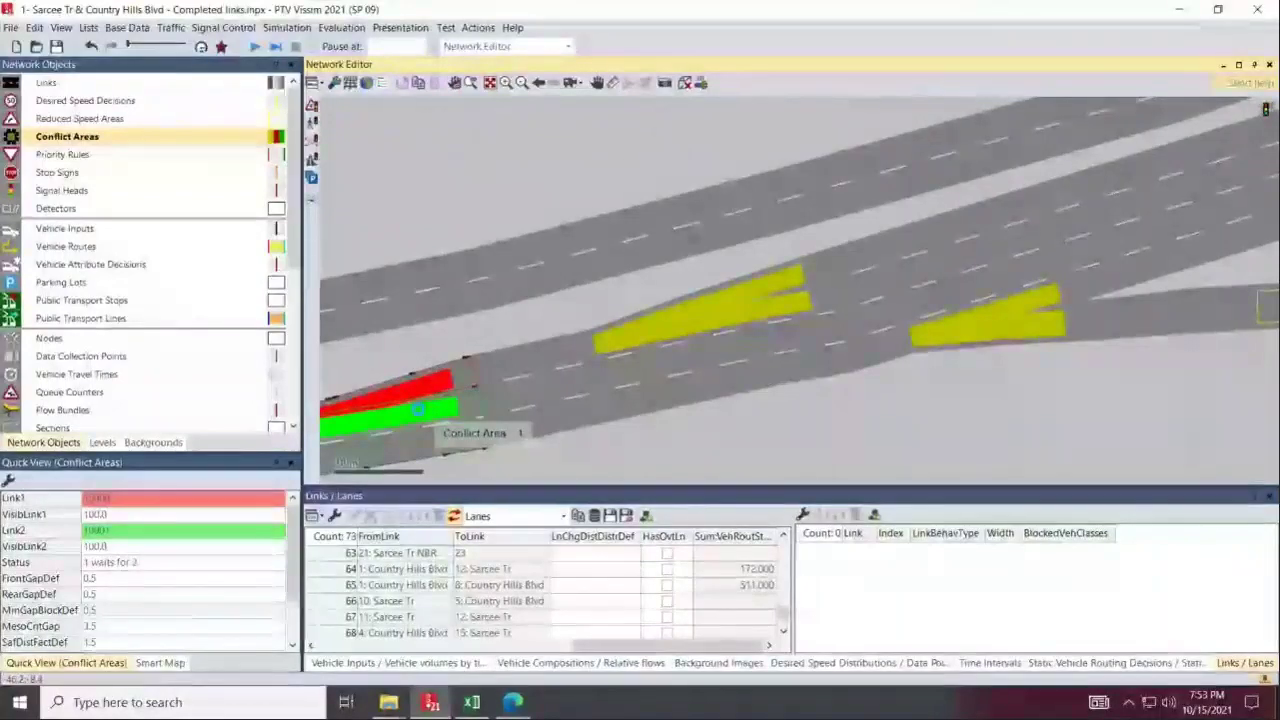
Set conflict area 2, between Country Hills Blvd link 3 and connector 10003, to Undetermined.
{"action": "left_click", "coordinate": [693, 314]}
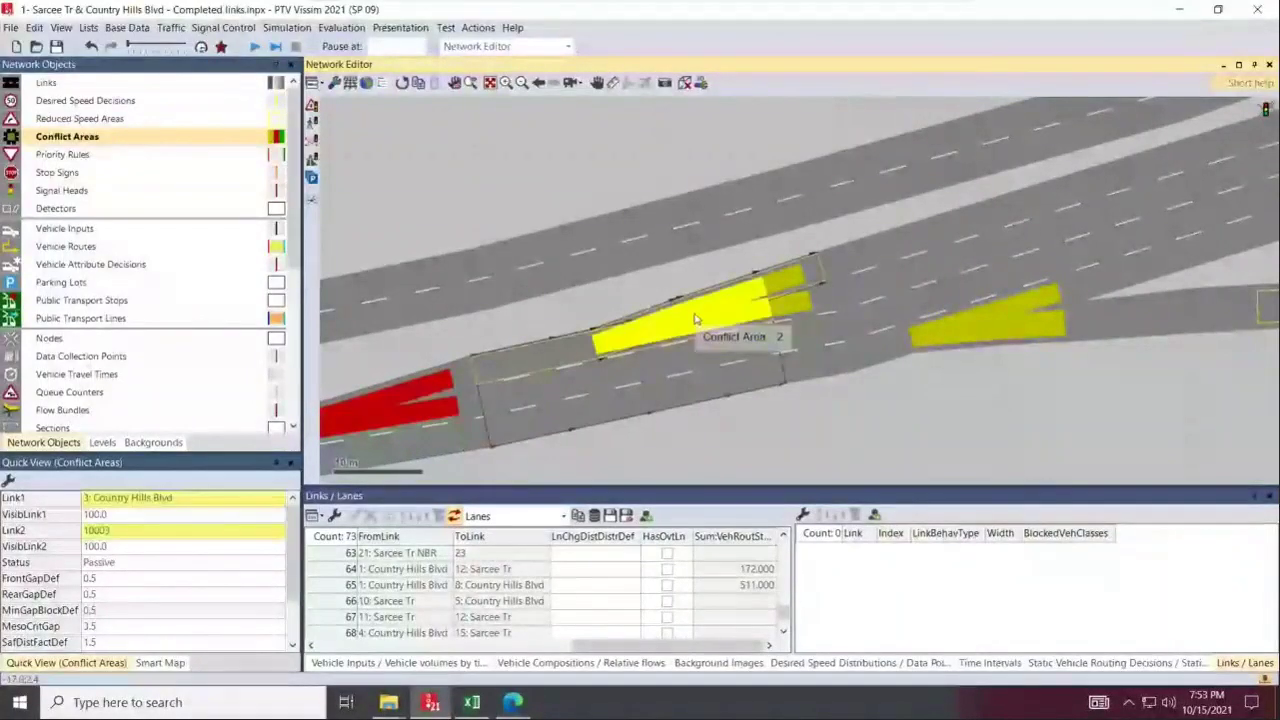
{"action": "left_click", "coordinate": [693, 314]}
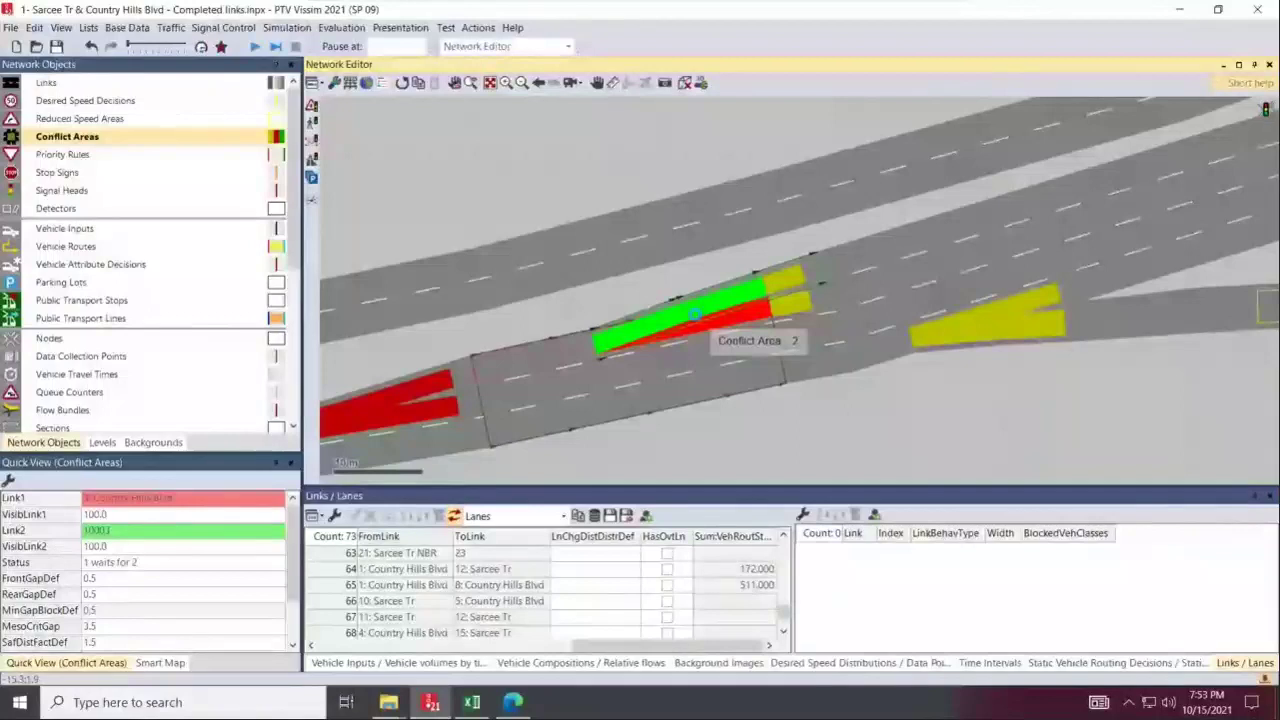
{"action": "right_click", "coordinate": [694, 314], "text": "ctrl"}
{"action": "scroll", "coordinate": [769, 294], "scroll_direction": "up", "scroll_amount": 2}
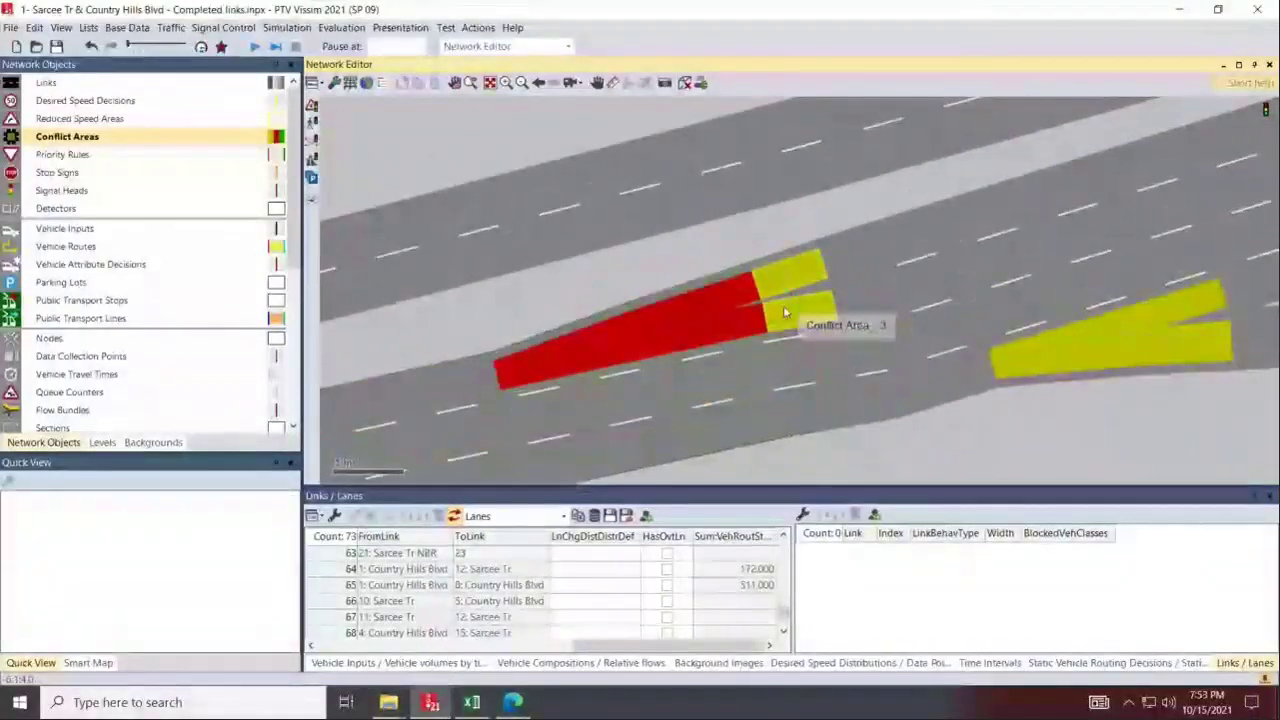
Select conflict area 3, between connectors 10002 and 10003, and inspect its extent.
{"action": "left_click", "coordinate": [783, 305]}
{"action": "scroll", "coordinate": [770, 302], "scroll_direction": "up", "scroll_amount": 1}
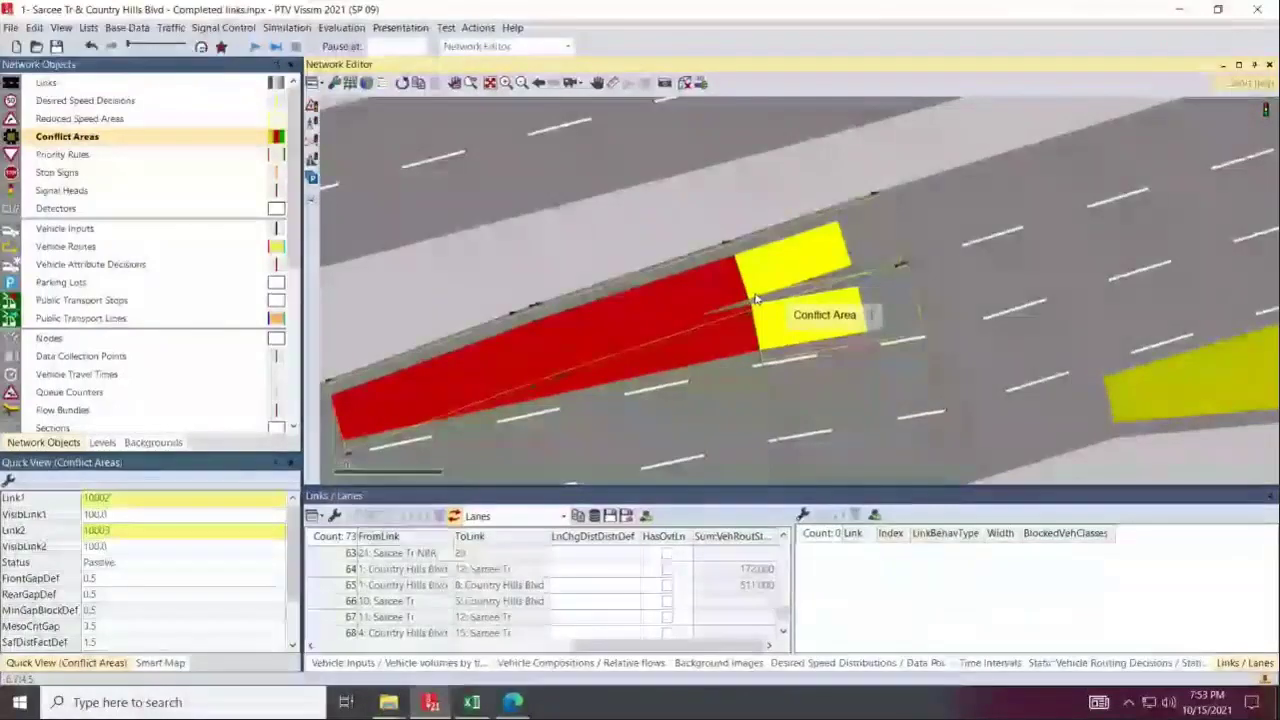
{"action": "scroll", "coordinate": [760, 296], "scroll_direction": "down", "scroll_amount": 1}
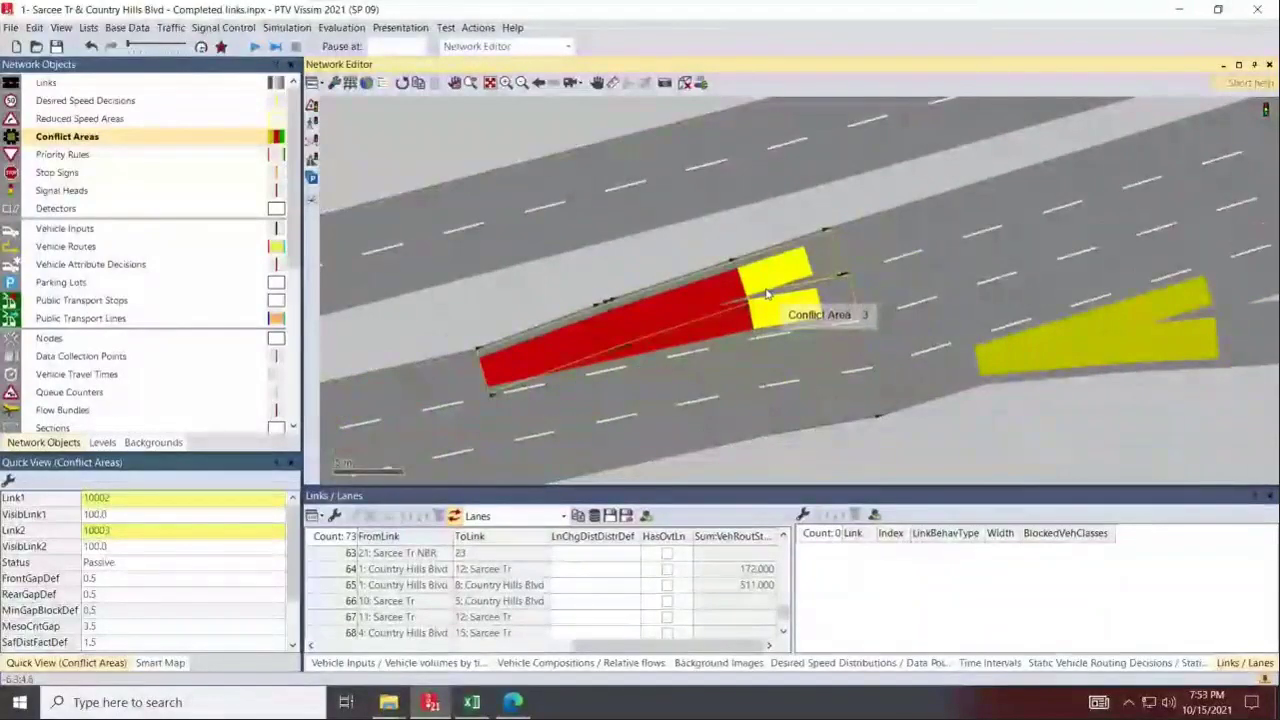
Set conflict area 15, where right-turn connector 10021 diverges from Country Hills Blvd, to Undetermined.
{"action": "scroll", "coordinate": [769, 297], "scroll_direction": "down", "scroll_amount": 2}
{"action": "left_click_drag", "start_coordinate": [1068, 429], "coordinate": [770, 441]}
{"action": "left_click", "coordinate": [690, 352]}
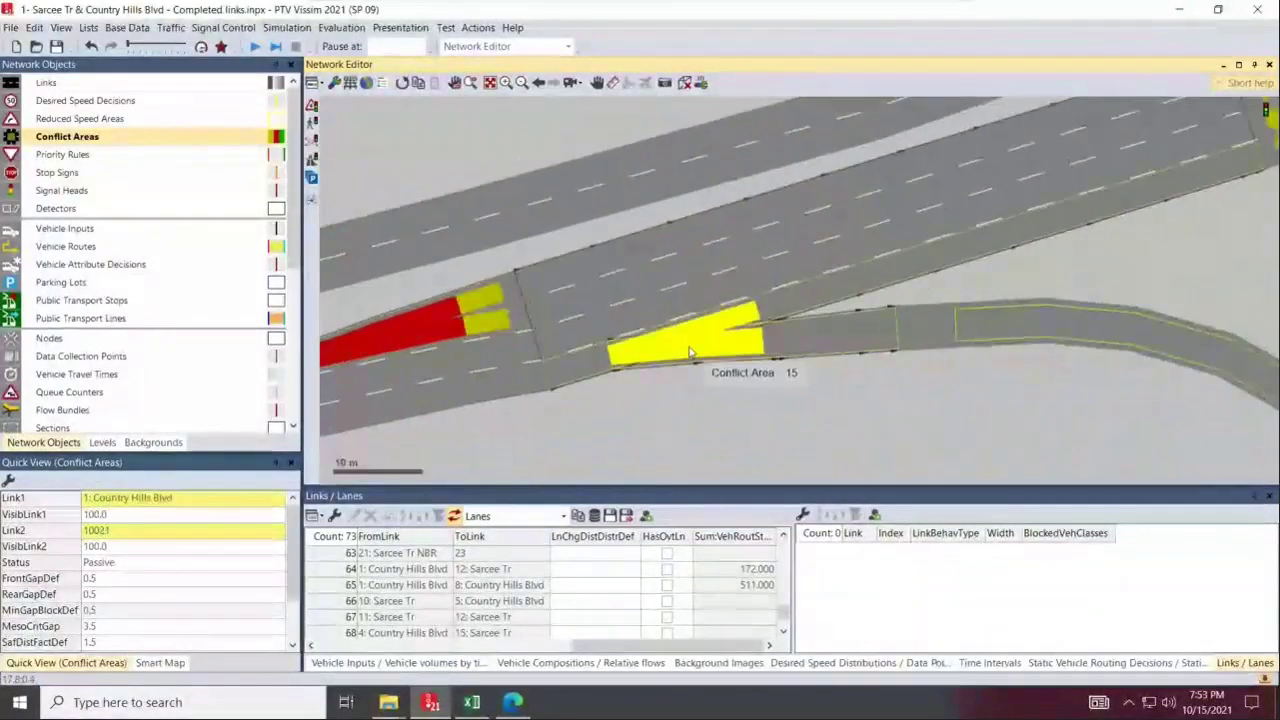
{"action": "left_click", "coordinate": [690, 352]}
Set the lane-split conflict area farther out on the eastern Country Hills Blvd approach to Undetermined.
{"action": "scroll", "coordinate": [695, 362], "scroll_direction": "down", "scroll_amount": 4}
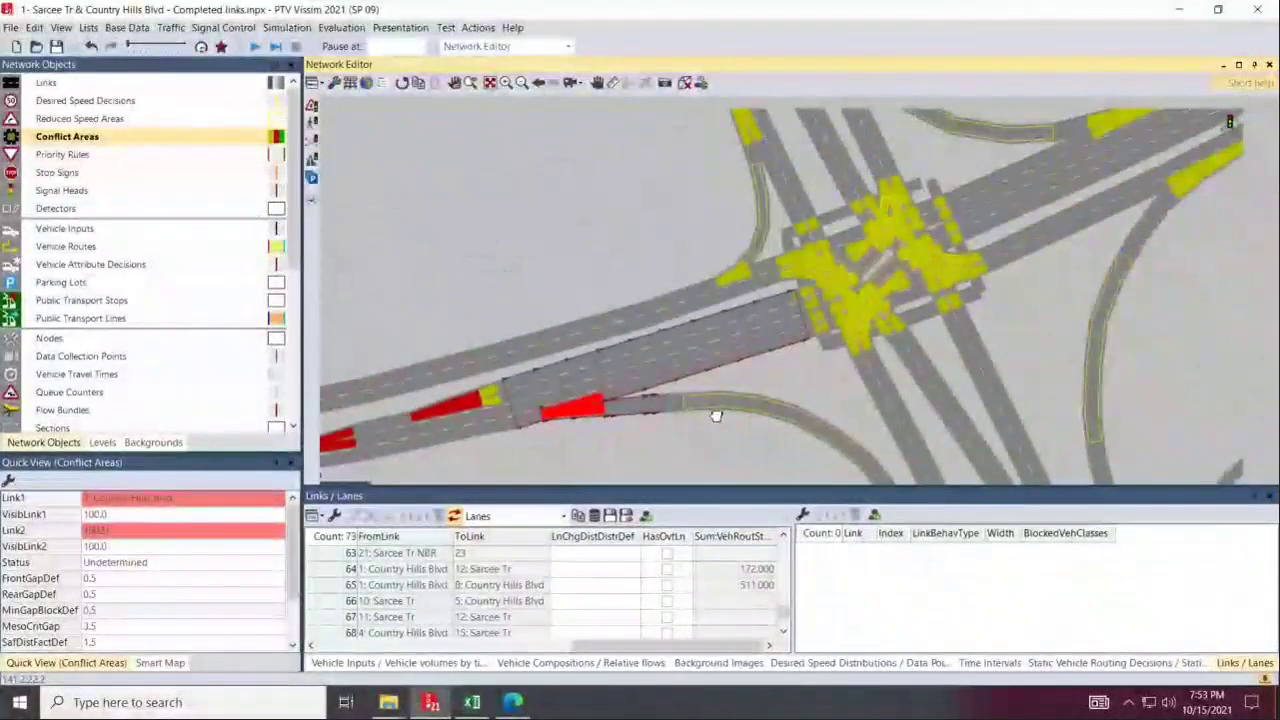
{"action": "left_click_drag", "start_coordinate": [716, 416], "coordinate": [491, 425]}
{"action": "scroll", "coordinate": [491, 425], "scroll_direction": "up", "scroll_amount": 2}
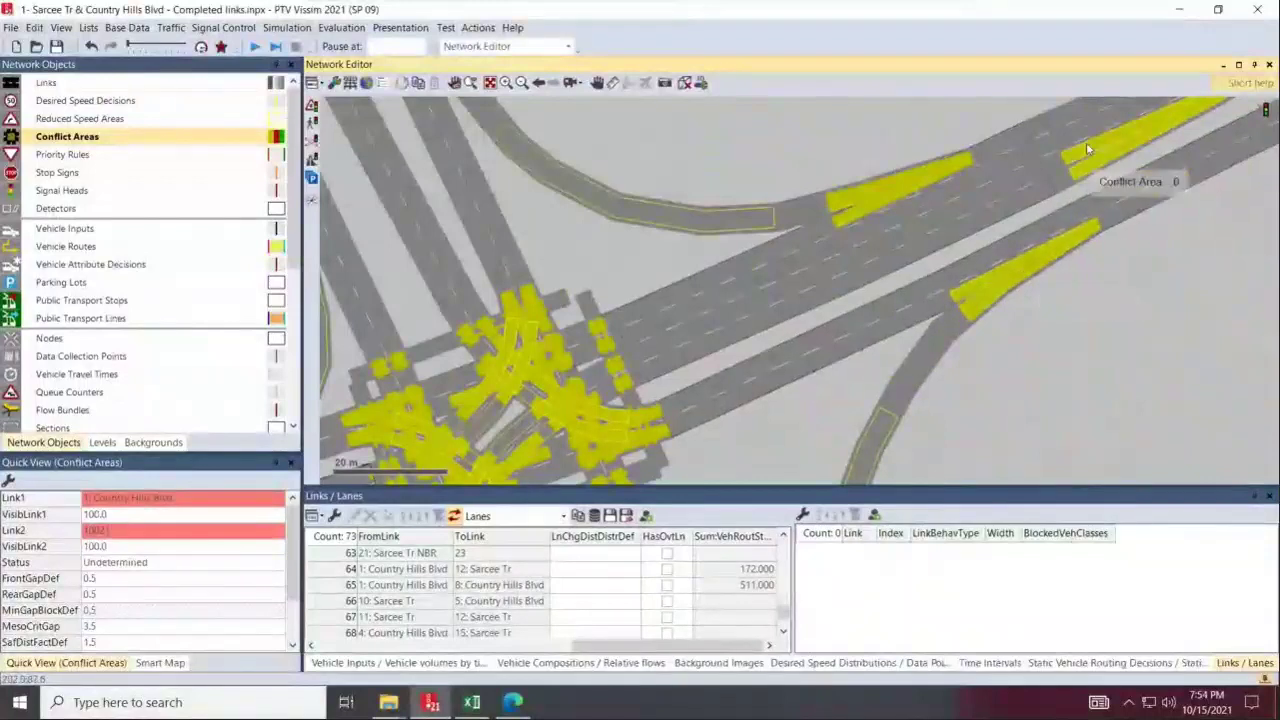
{"action": "left_click", "coordinate": [1157, 121]}
{"action": "right_click", "coordinate": [1157, 121], "text": "ctrl"}
{"action": "left_click", "coordinate": [1155, 121]}
{"action": "left_click", "coordinate": [1155, 121]}
Set the conflict area between Country Hills Blvd link 4 and right-turn connector 10012 to Undetermined, then deselect it.
{"action": "right_click", "coordinate": [888, 195]}
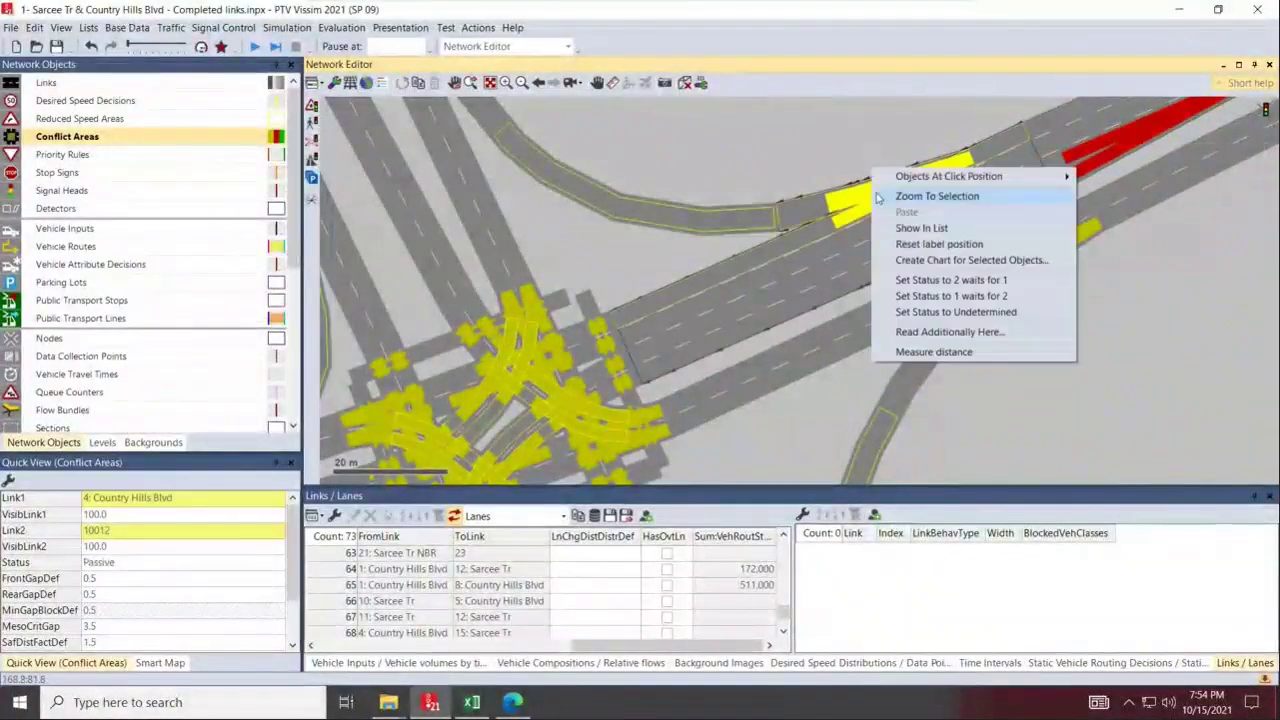
{"action": "right_click", "coordinate": [861, 195], "text": "ctrl"}
{"action": "right_click", "coordinate": [862, 194], "text": "ctrl"}
{"action": "right_click", "coordinate": [861, 194], "text": "ctrl"}
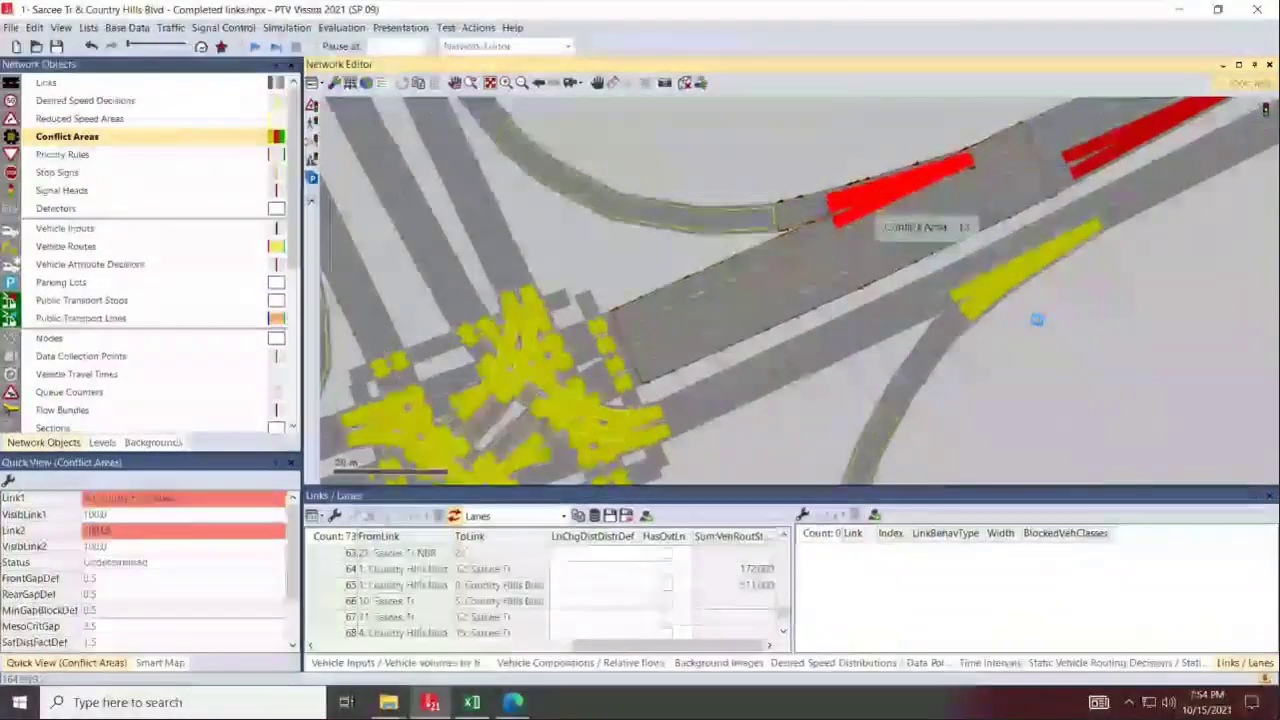
{"action": "left_click", "coordinate": [1037, 320]}
Set conflict area 23 to "2 waits for 1" so merging connector 10025 yields to Country Hills Blvd link 8.
{"action": "scroll", "coordinate": [971, 414], "scroll_direction": "up", "scroll_amount": 1}
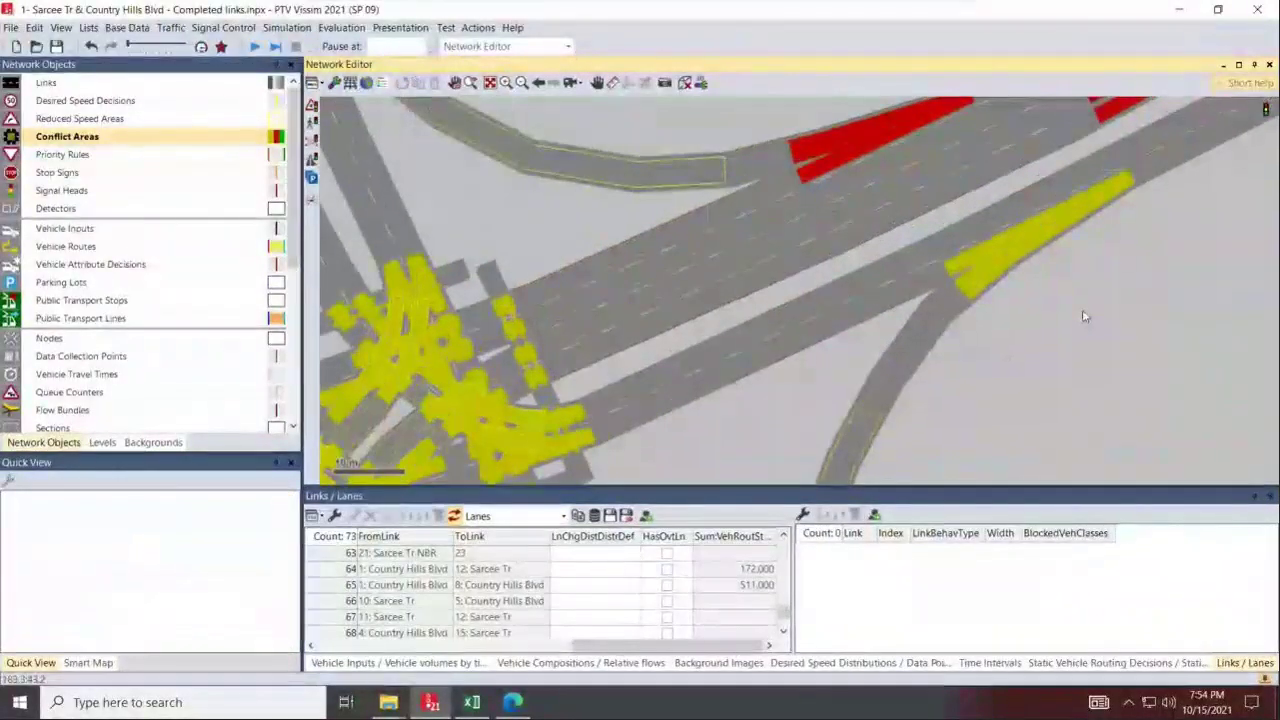
{"action": "scroll", "coordinate": [1085, 316], "scroll_direction": "up", "scroll_amount": 1}
{"action": "left_click_drag", "start_coordinate": [967, 228], "coordinate": [808, 314]}
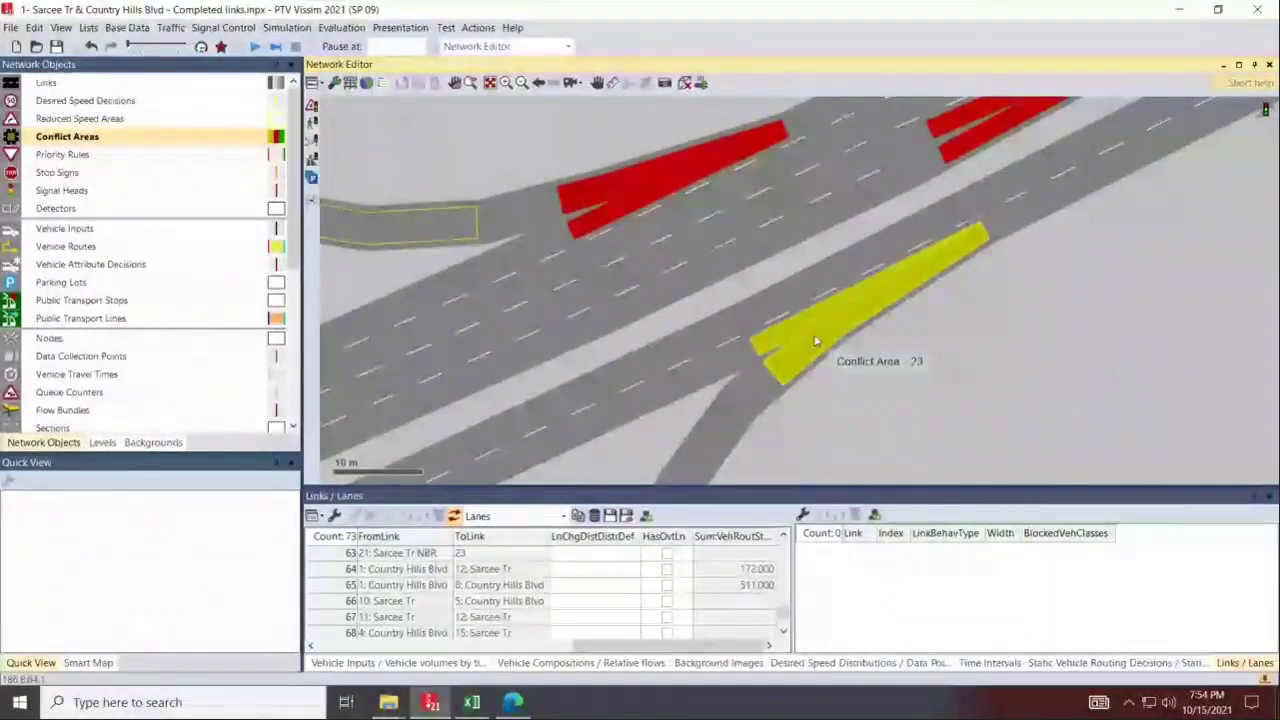
{"action": "left_click", "coordinate": [815, 341]}
{"action": "left_click", "coordinate": [815, 335]}
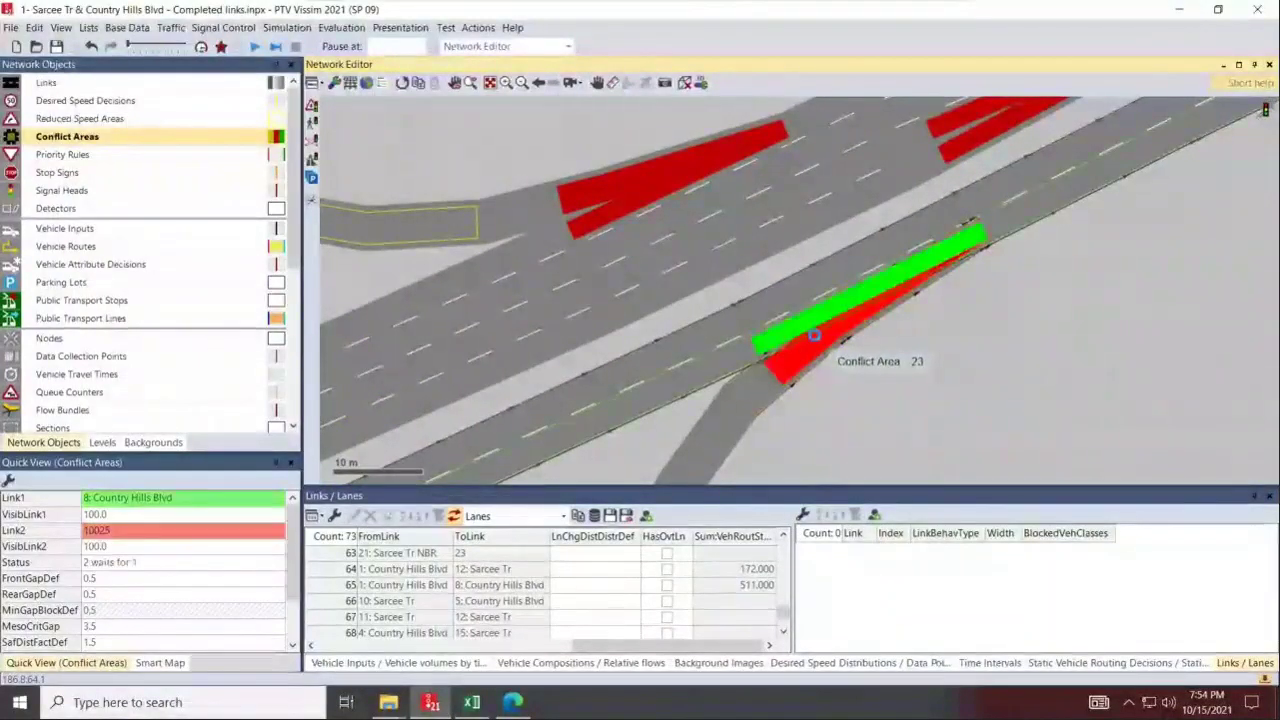
{"action": "left_click", "coordinate": [1046, 336]}
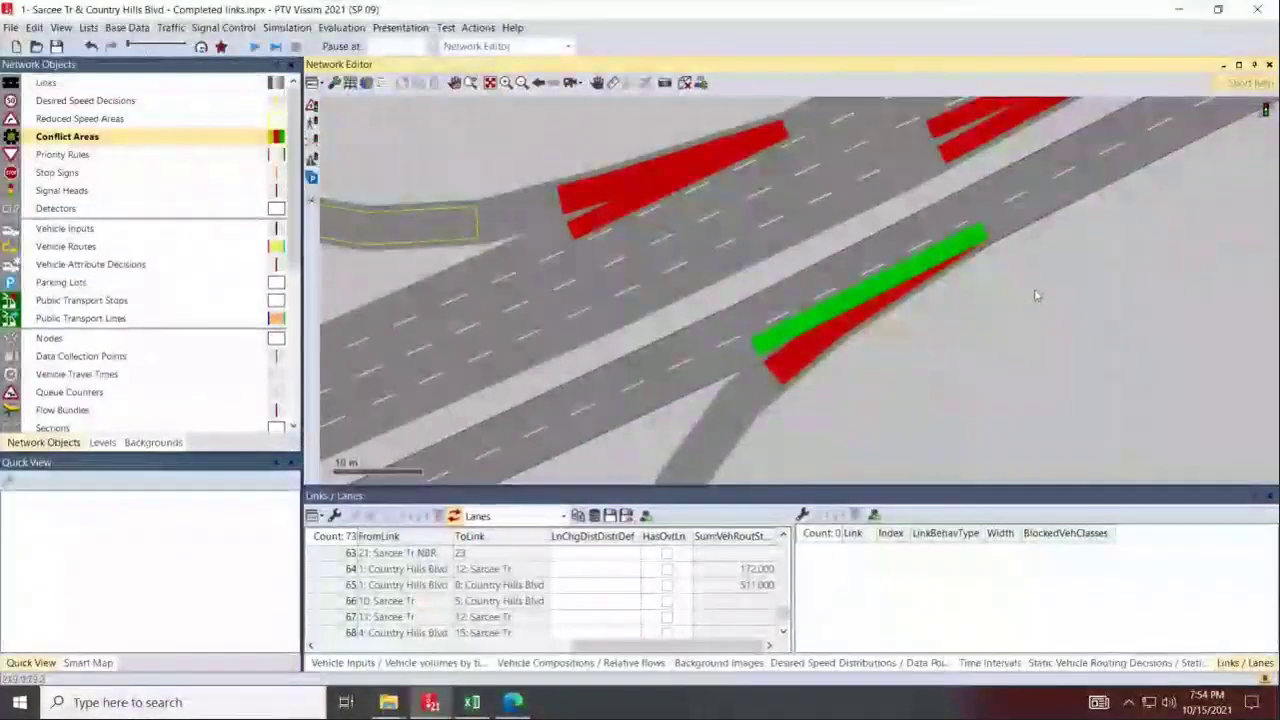
Give both crosswalks on the southeastern Sarcee Tr approach priority over connector 10032, setting conflict area 93 with link 30 to "2 waits for 1".
{"action": "scroll", "coordinate": [1040, 290], "scroll_direction": "down", "scroll_amount": 2}
{"action": "left_click_drag", "start_coordinate": [766, 246], "coordinate": [1240, 86]}
{"action": "scroll", "coordinate": [664, 369], "scroll_direction": "up", "scroll_amount": 2}
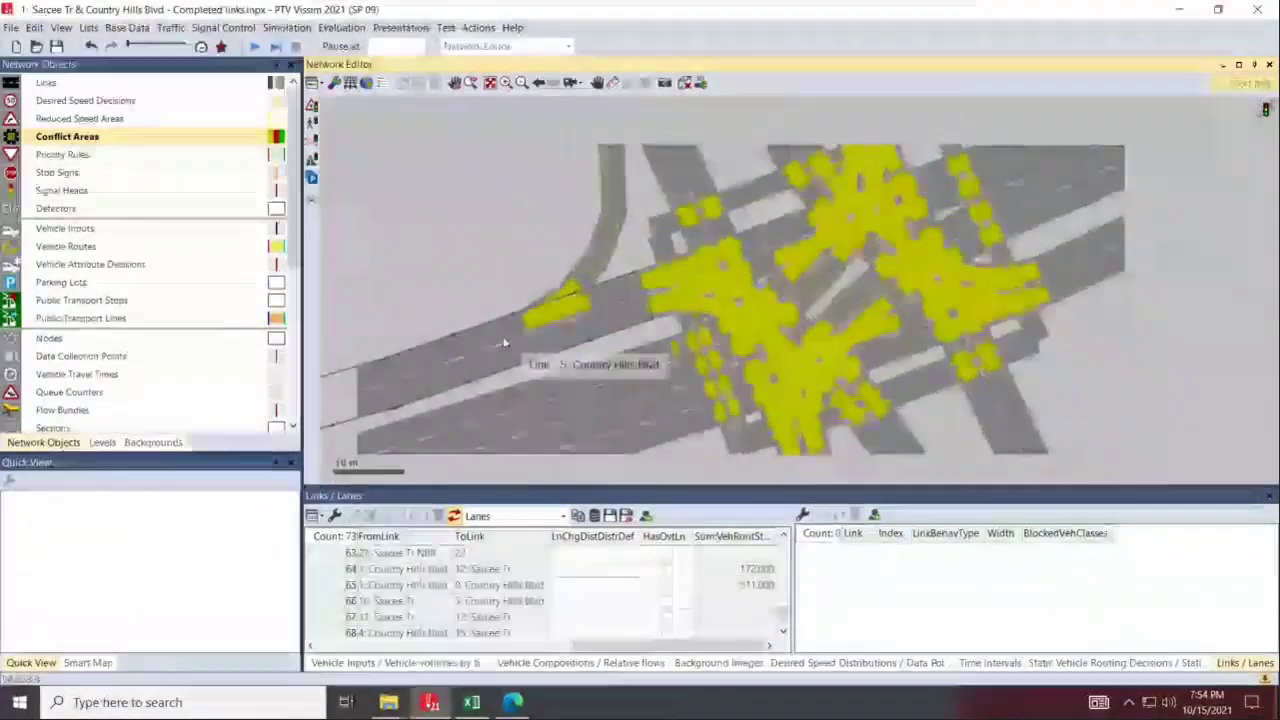
{"action": "scroll", "coordinate": [503, 343], "scroll_direction": "down", "scroll_amount": 2}
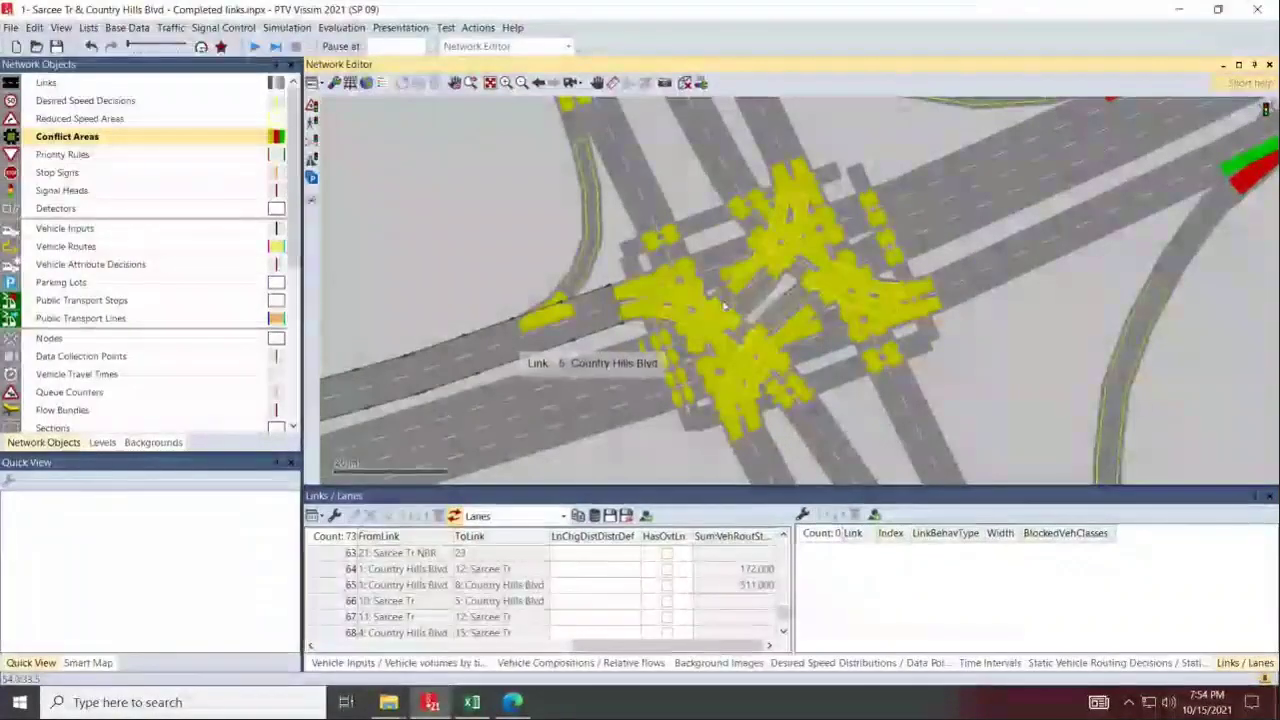
{"action": "scroll", "coordinate": [774, 287], "scroll_direction": "up", "scroll_amount": 2}
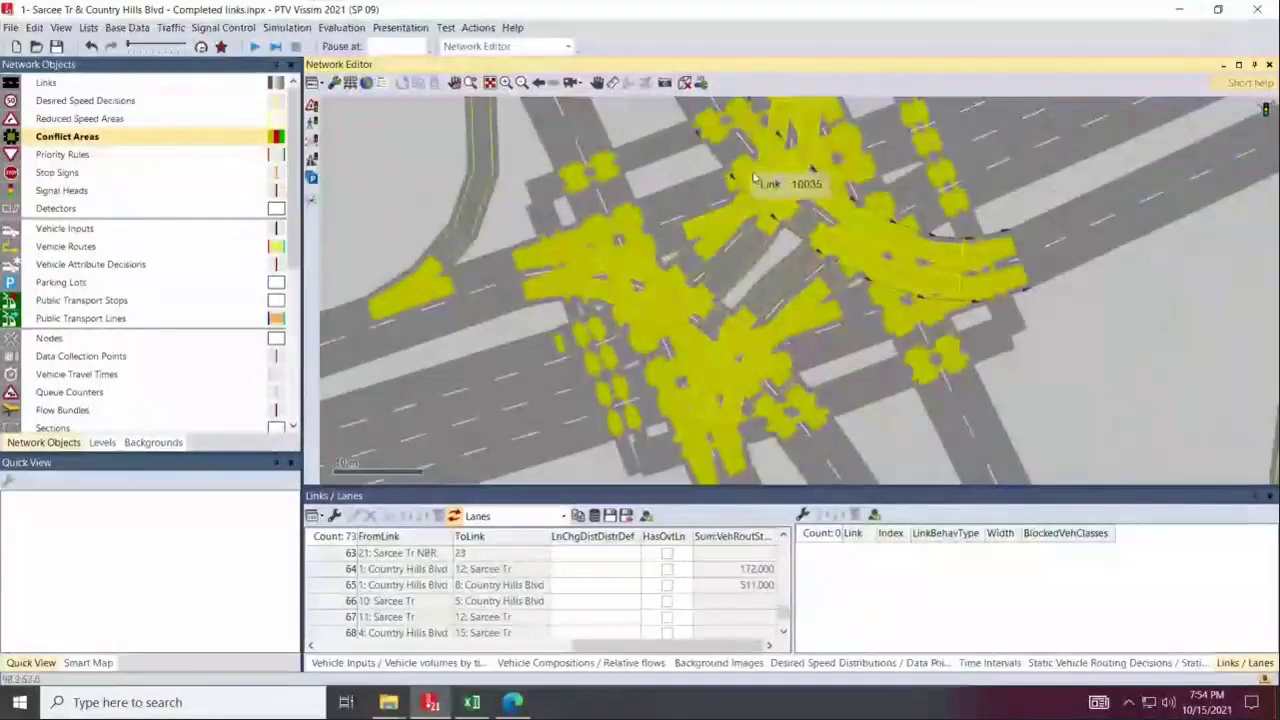
{"action": "scroll", "coordinate": [784, 253], "scroll_direction": "up", "scroll_amount": 1}
{"action": "scroll", "coordinate": [784, 252], "scroll_direction": "down", "scroll_amount": 2}
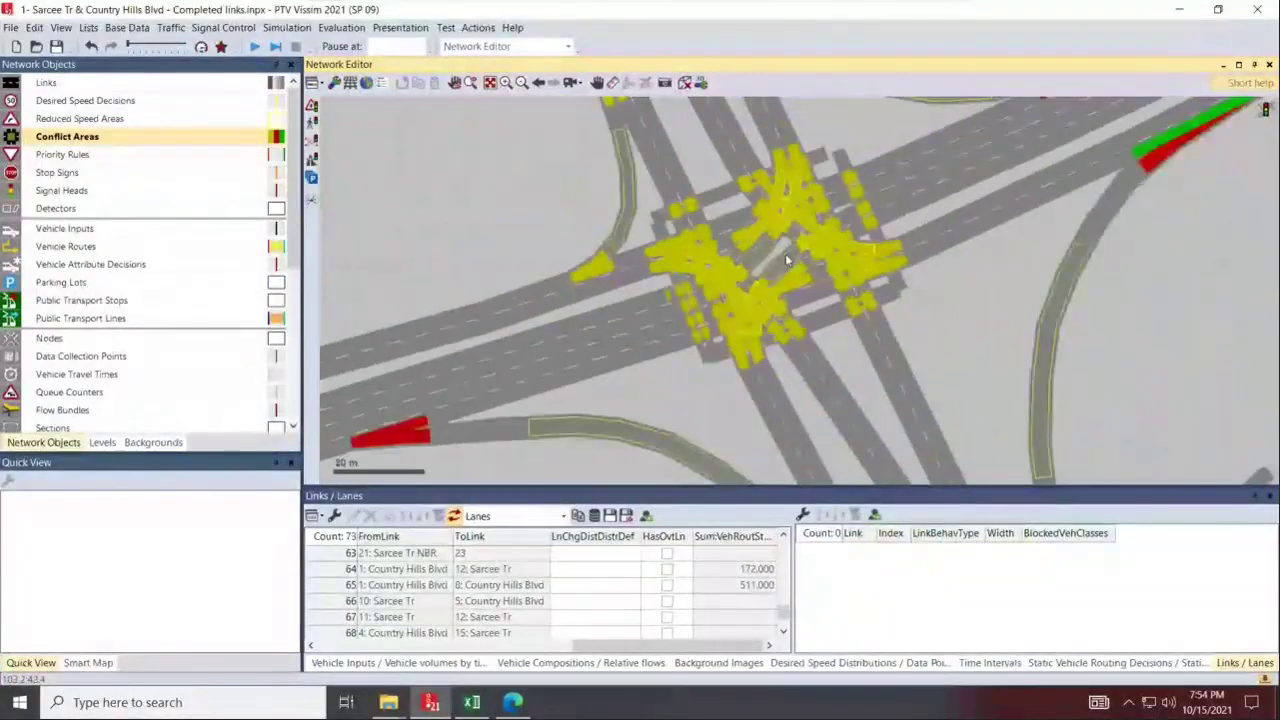
{"action": "scroll", "coordinate": [785, 256], "scroll_direction": "down", "scroll_amount": 2}
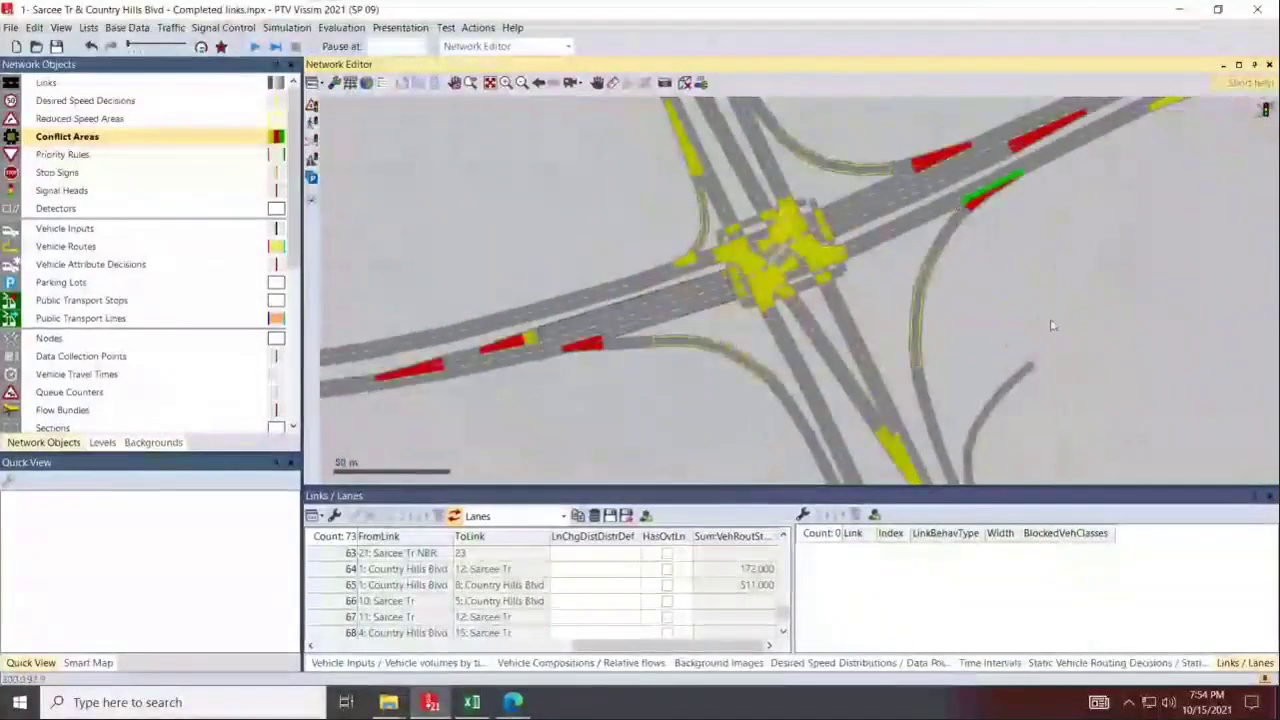
{"action": "left_click_drag", "start_coordinate": [844, 303], "coordinate": [805, 330]}
{"action": "scroll", "coordinate": [804, 330], "scroll_direction": "up", "scroll_amount": 6}
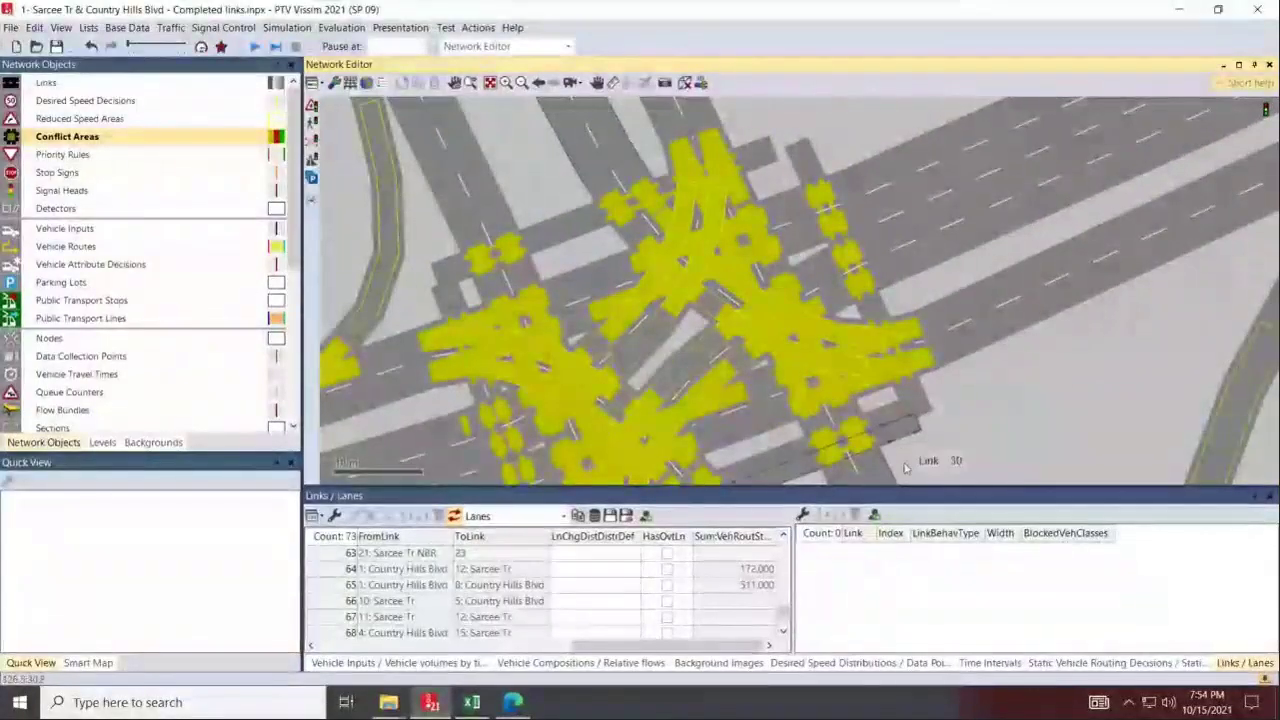
{"action": "left_click", "coordinate": [856, 436]}
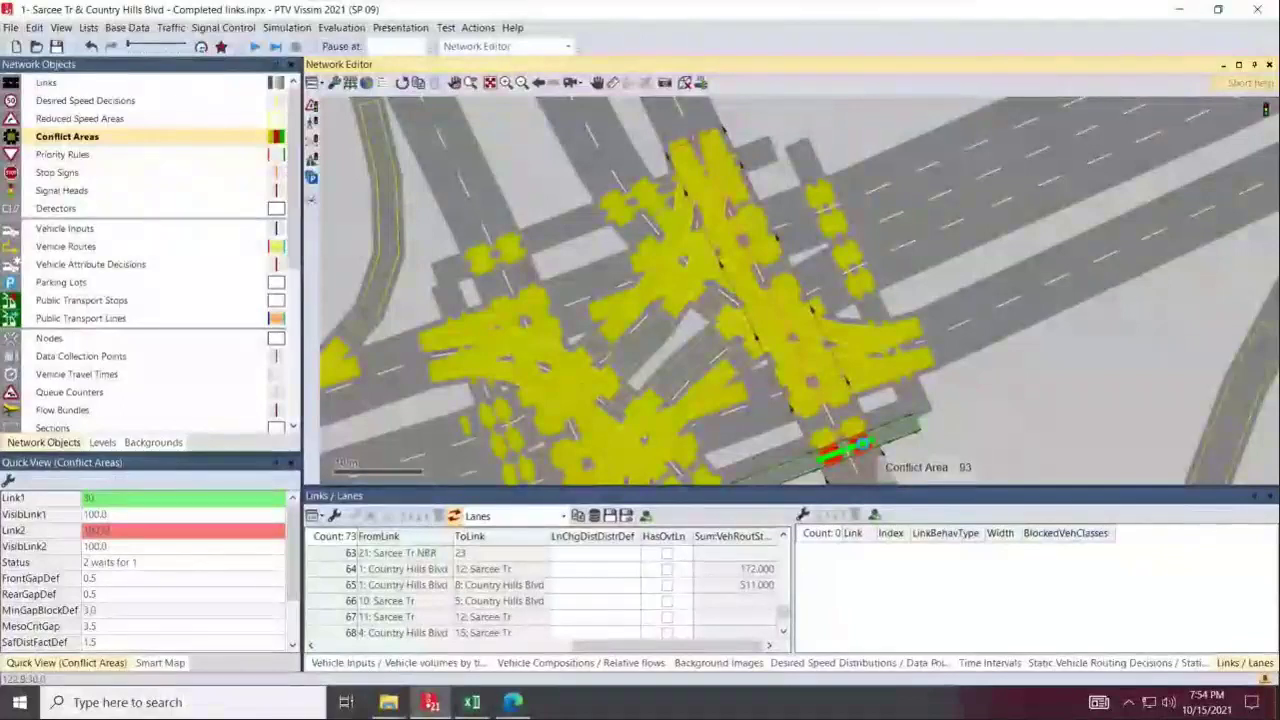
{"action": "scroll", "coordinate": [872, 418], "scroll_direction": "up", "scroll_amount": 3}
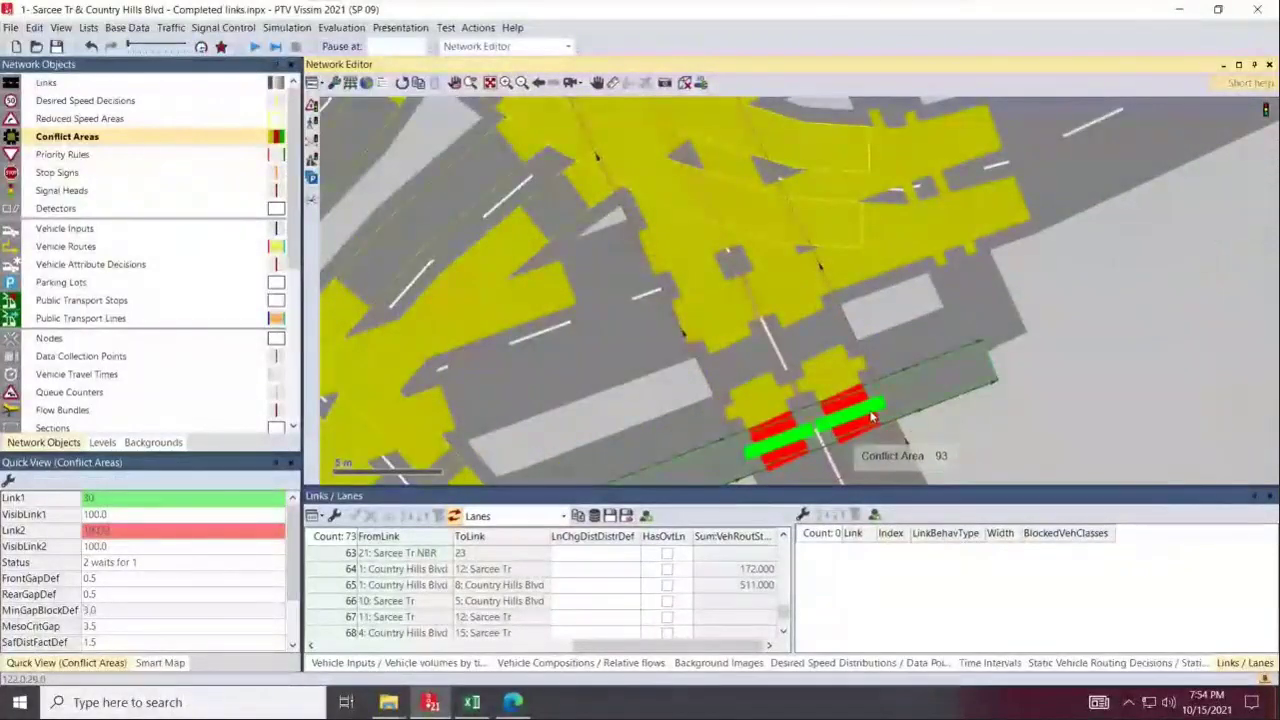
{"action": "left_click", "coordinate": [834, 374]}
{"action": "right_click", "coordinate": [834, 374], "text": "ctrl"}
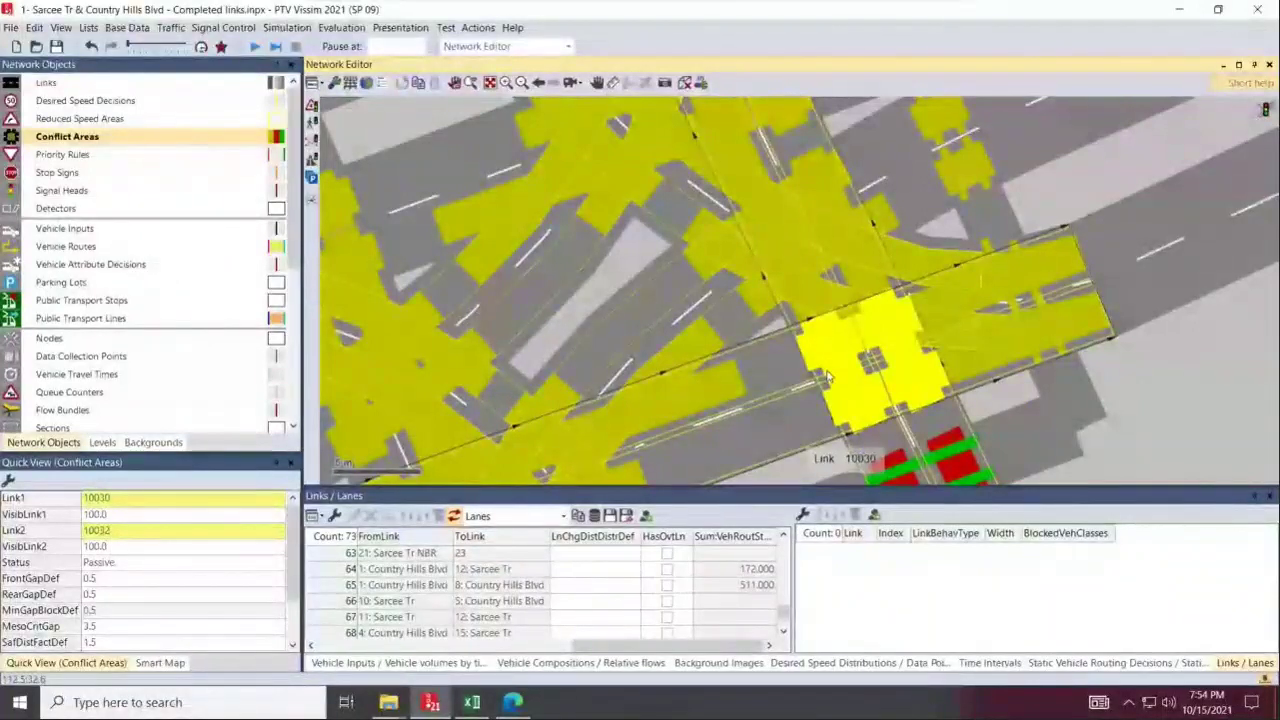
Set conflict area 33 to "1 waits for 2" so connector 10030 yields to Sarcee Tr through connector 10032.
{"action": "scroll", "coordinate": [826, 376], "scroll_direction": "up", "scroll_amount": 2}
{"action": "scroll", "coordinate": [750, 362], "scroll_direction": "up", "scroll_amount": 2}
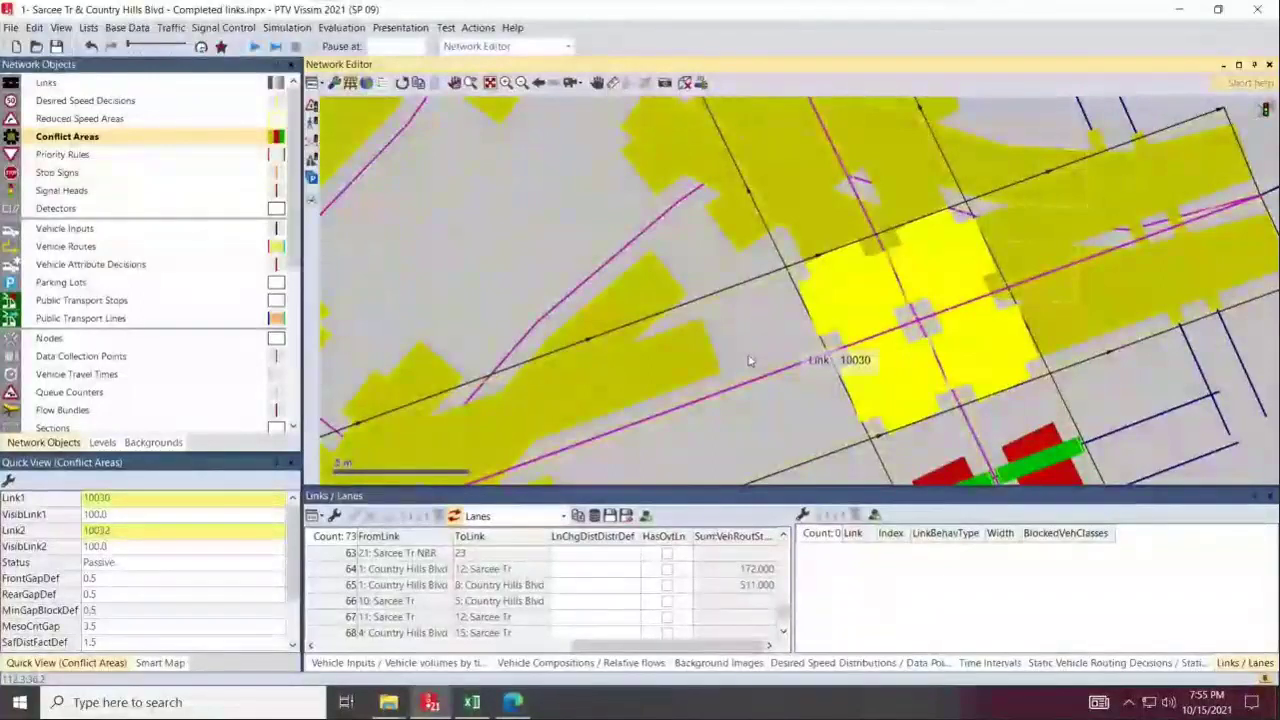
{"action": "key", "text": "ctrl+a"}
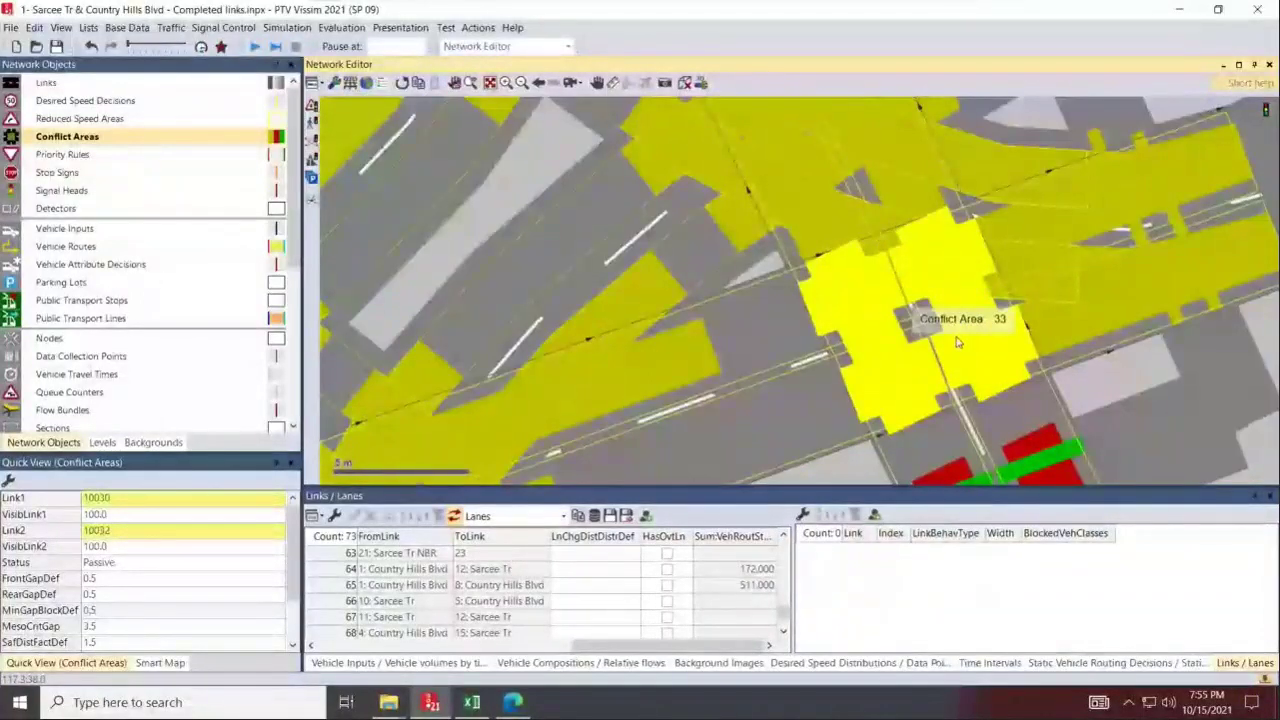
{"action": "left_click", "coordinate": [856, 325]}
{"action": "left_click", "coordinate": [850, 319]}
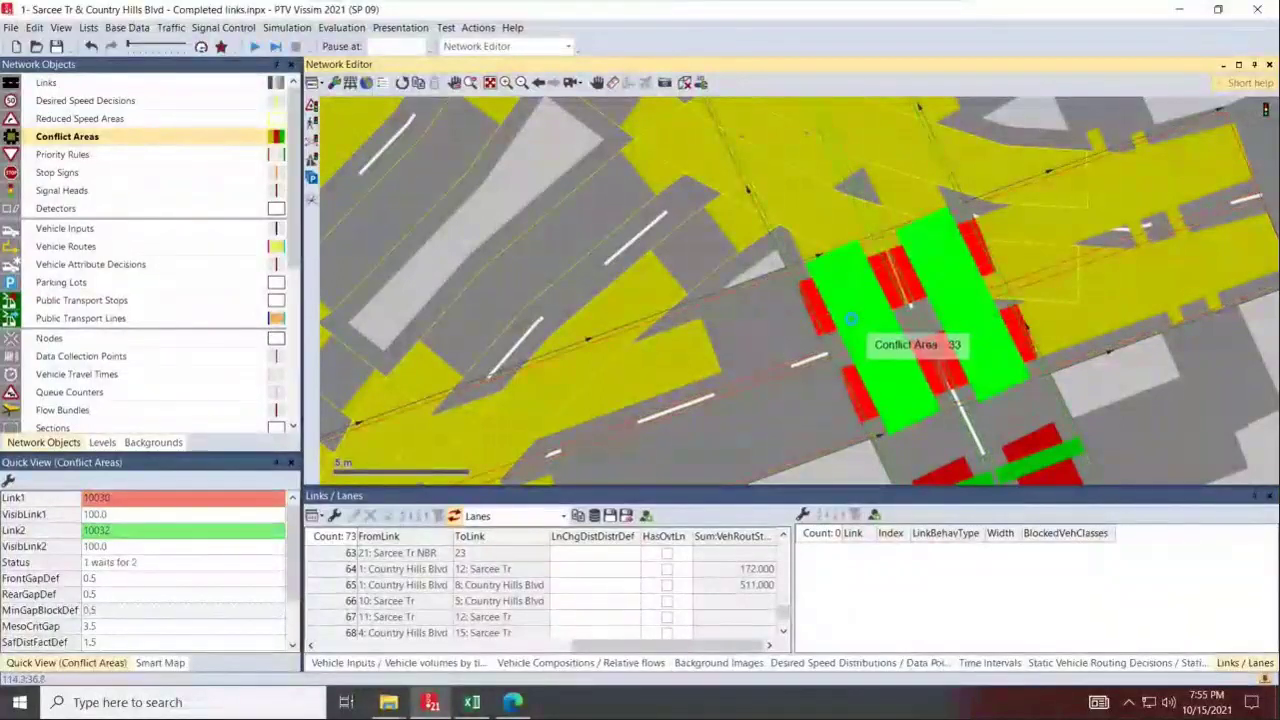
{"action": "scroll", "coordinate": [850, 319], "scroll_direction": "down", "scroll_amount": 3}
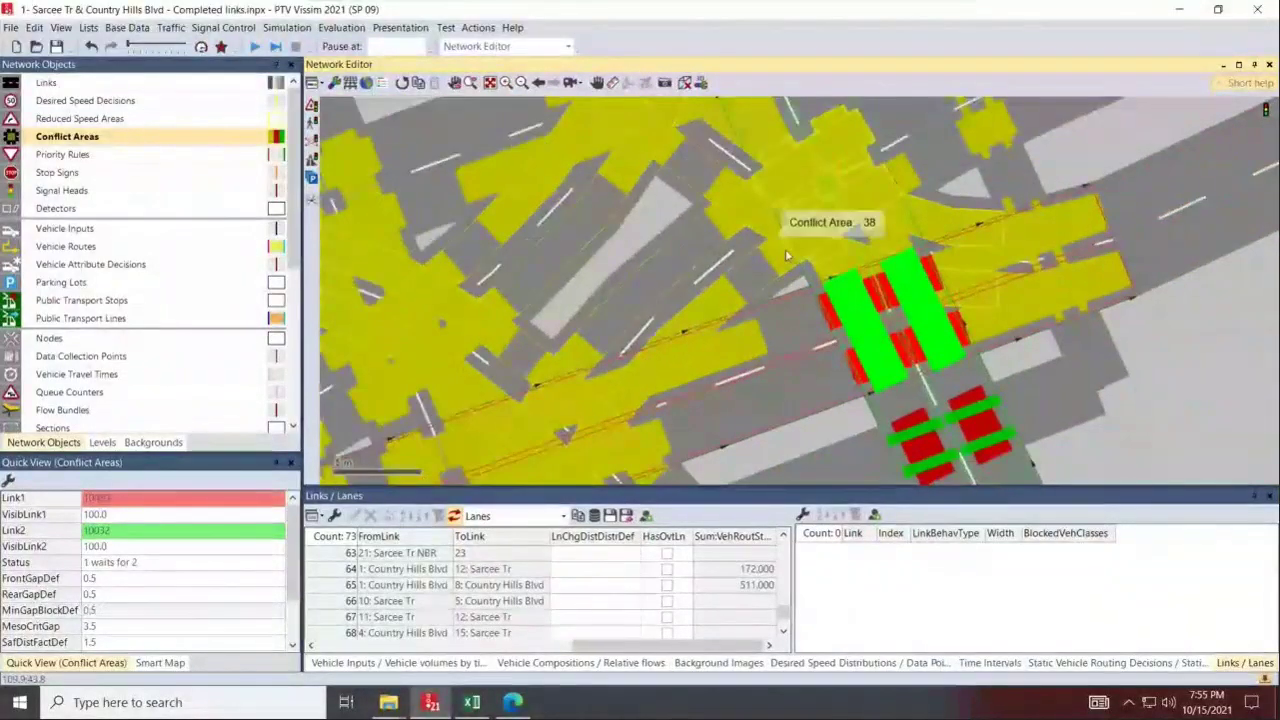
Set conflict area 44 to "2 waits for 1" so turning connector 10035 yields to through connector 10032.
{"action": "left_click_drag", "start_coordinate": [785, 255], "coordinate": [826, 377]}
{"action": "left_click", "coordinate": [898, 383]}
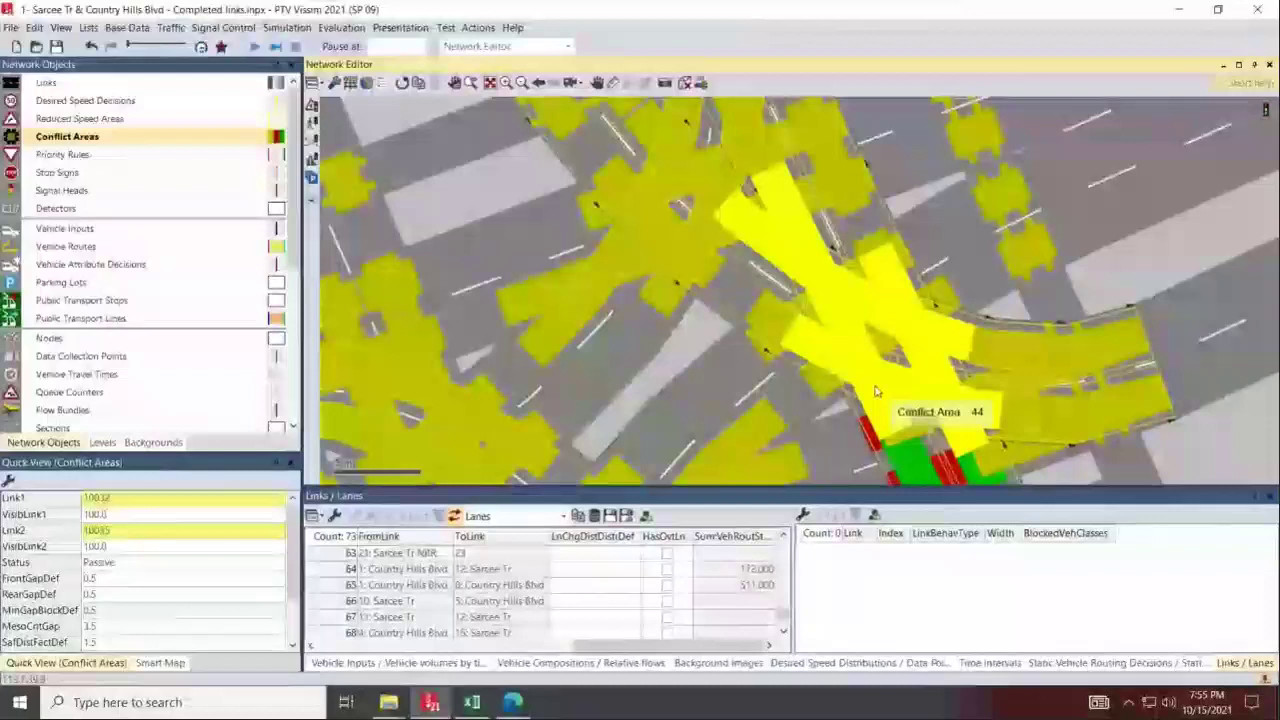
{"action": "left_click", "coordinate": [875, 390]}
{"action": "left_click", "coordinate": [874, 387]}
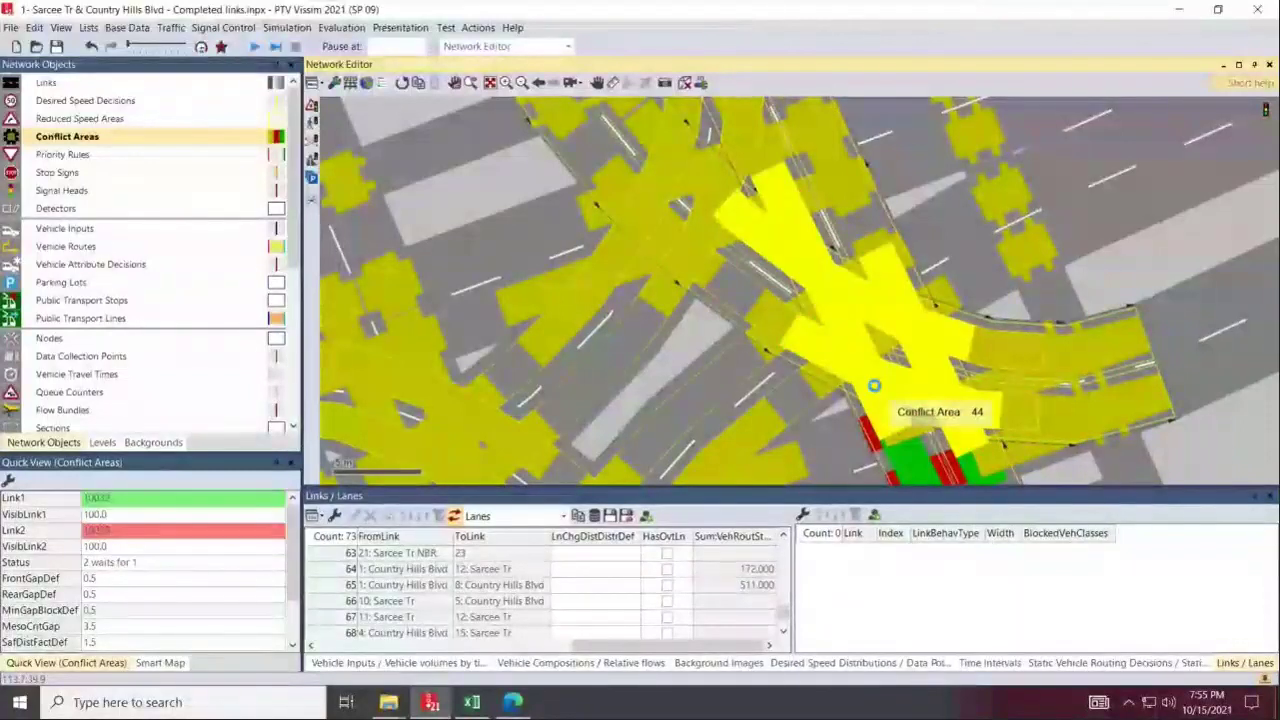
Set conflict area 41 to "2 waits for 1" so connector 10034 yields to through connector 10032.
{"action": "left_click", "coordinate": [838, 195]}
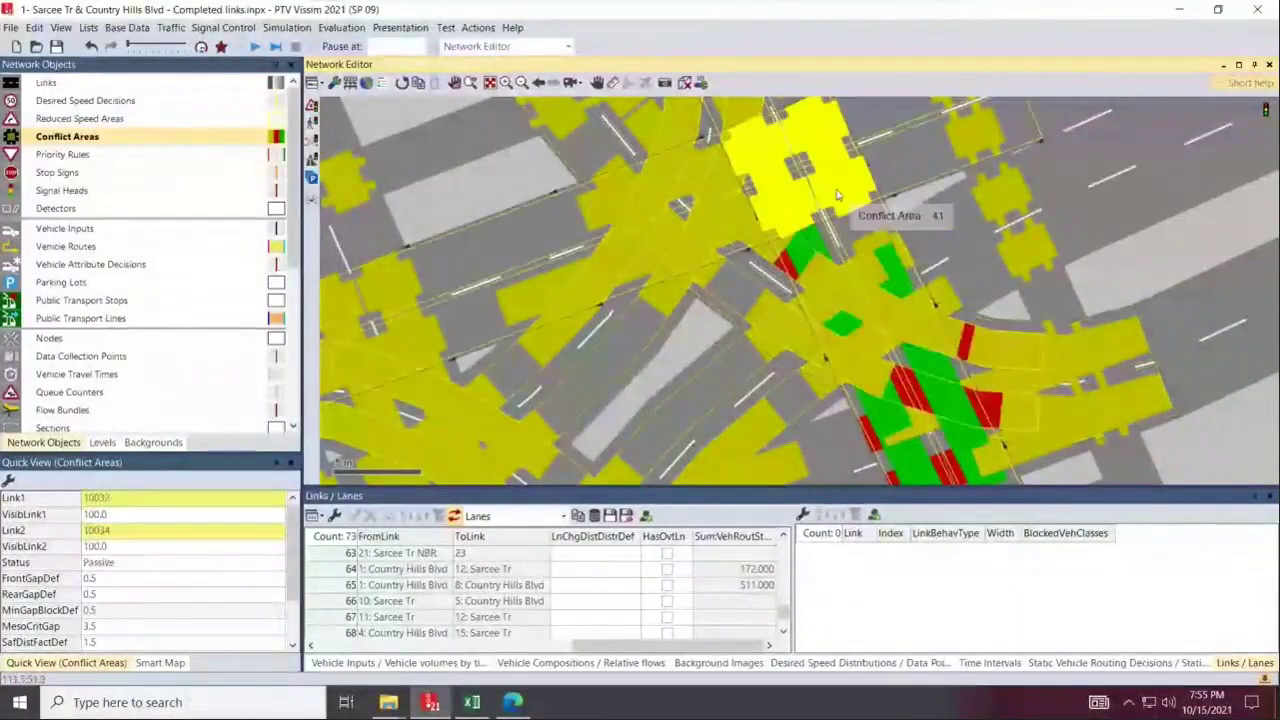
{"action": "left_click", "coordinate": [836, 190]}
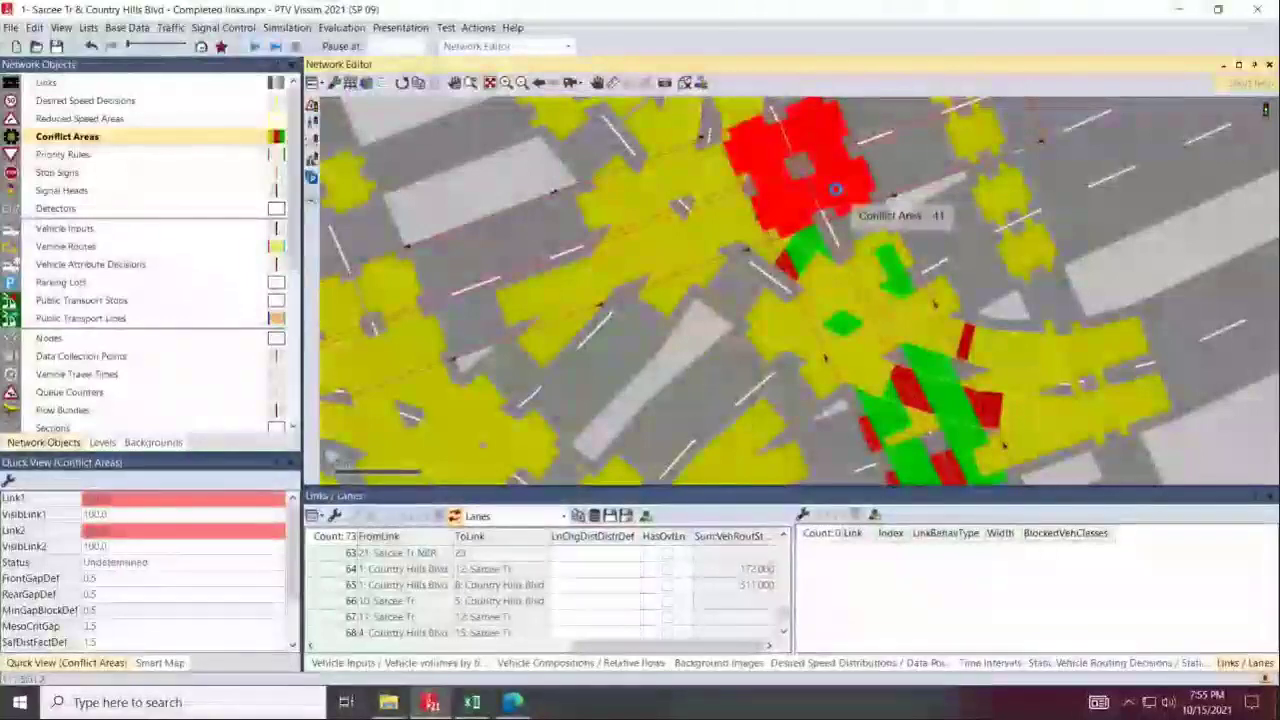
{"action": "right_click", "coordinate": [836, 189], "text": "ctrl"}
{"action": "left_click_drag", "start_coordinate": [776, 184], "coordinate": [840, 260]}
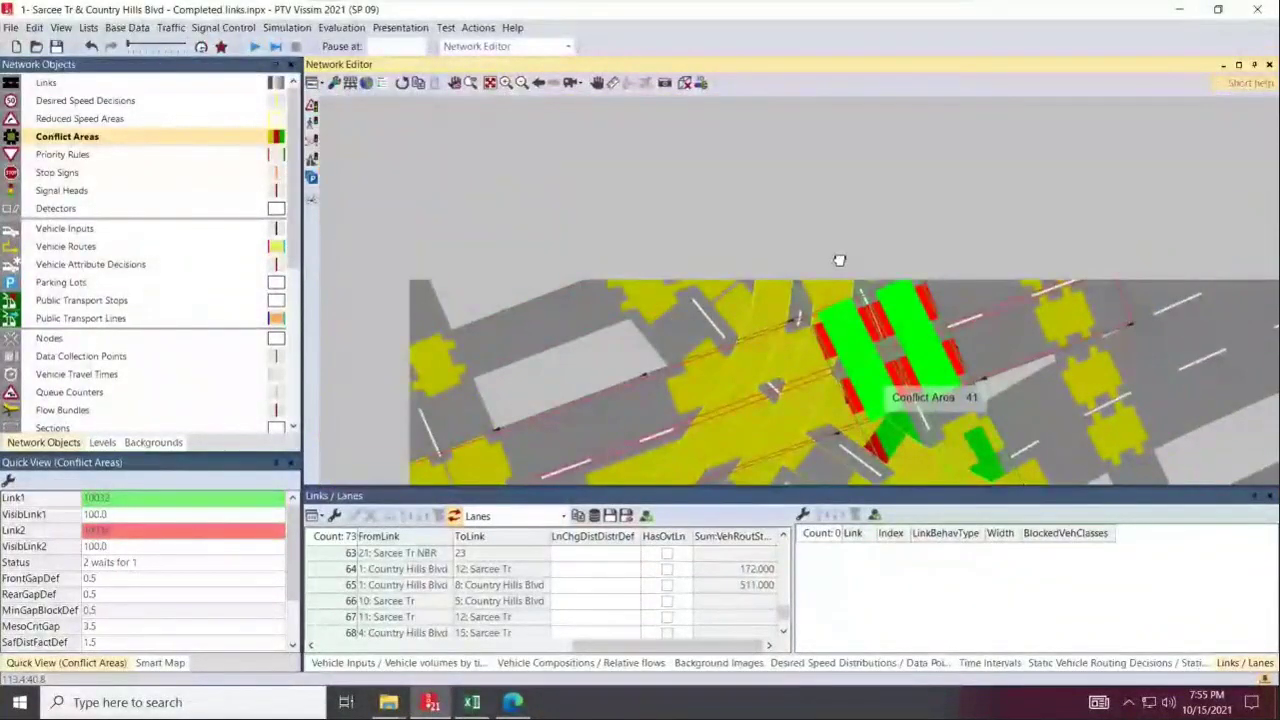
{"action": "scroll", "coordinate": [848, 285], "scroll_direction": "up", "scroll_amount": 3}
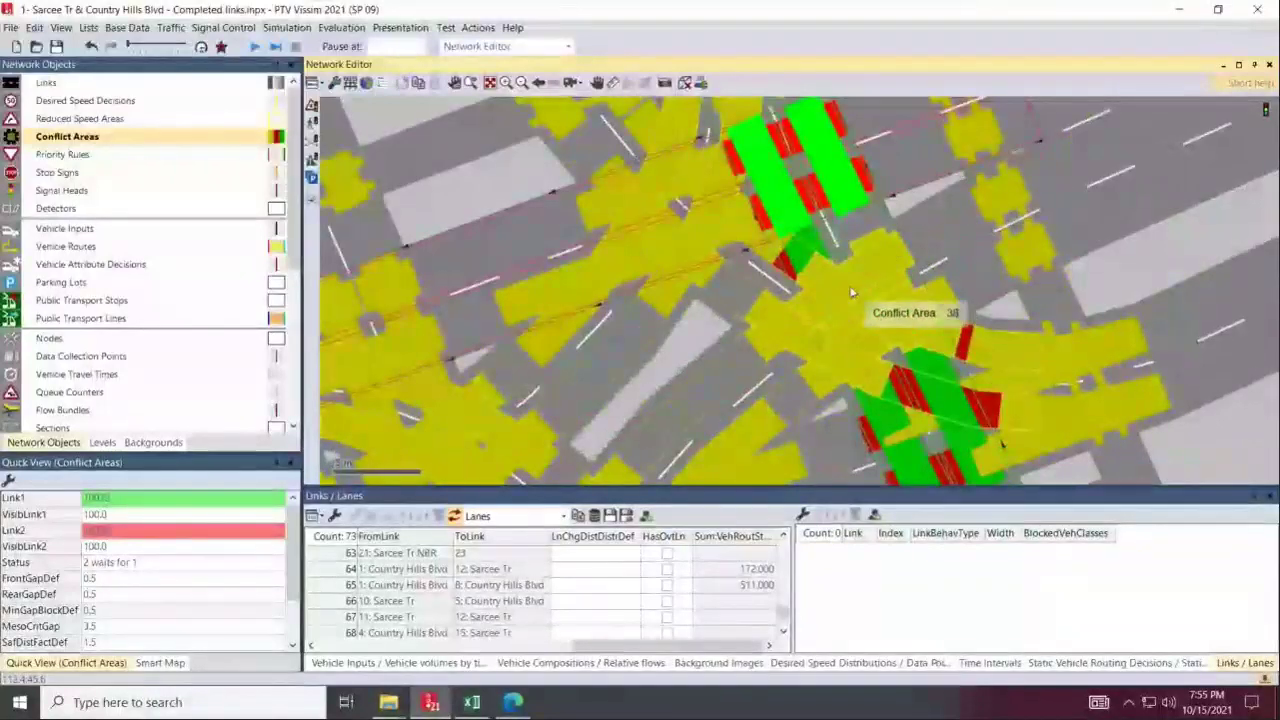
Set conflict area 38 to "2 waits for 1" so connector 10033 yields to through connector 10032.
{"action": "left_click", "coordinate": [852, 292]}
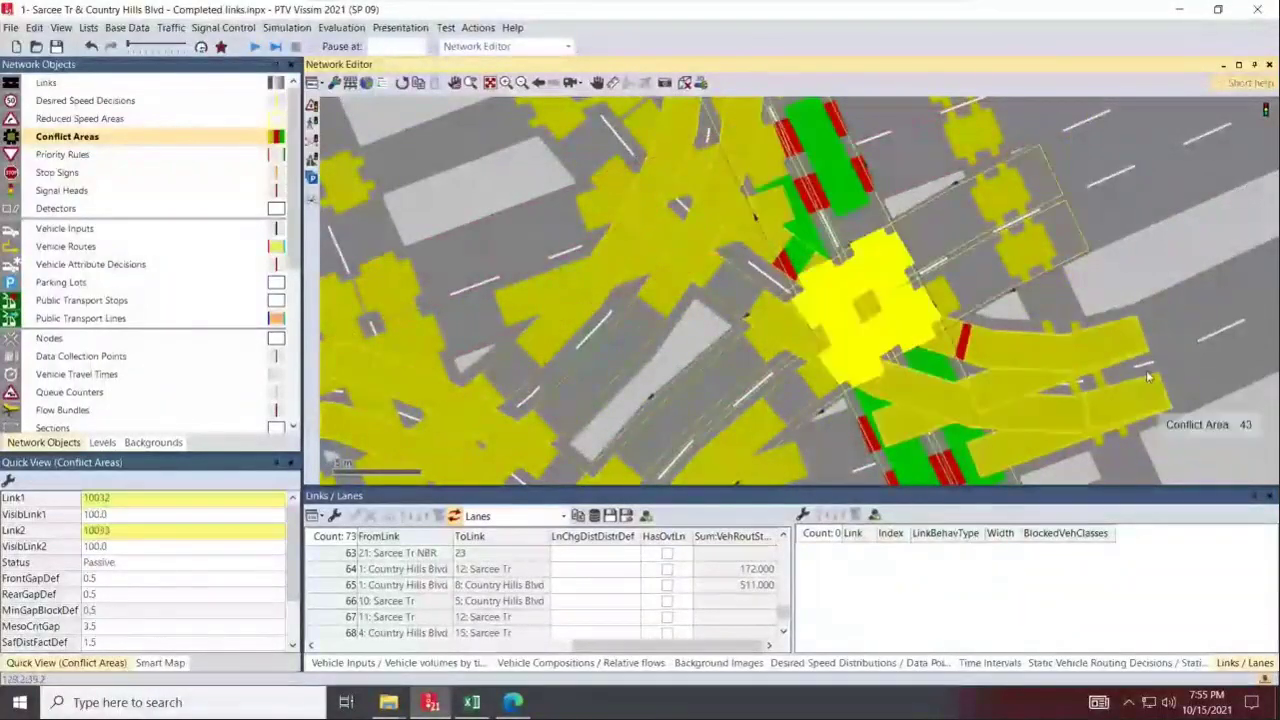
{"action": "left_click", "coordinate": [1146, 376]}
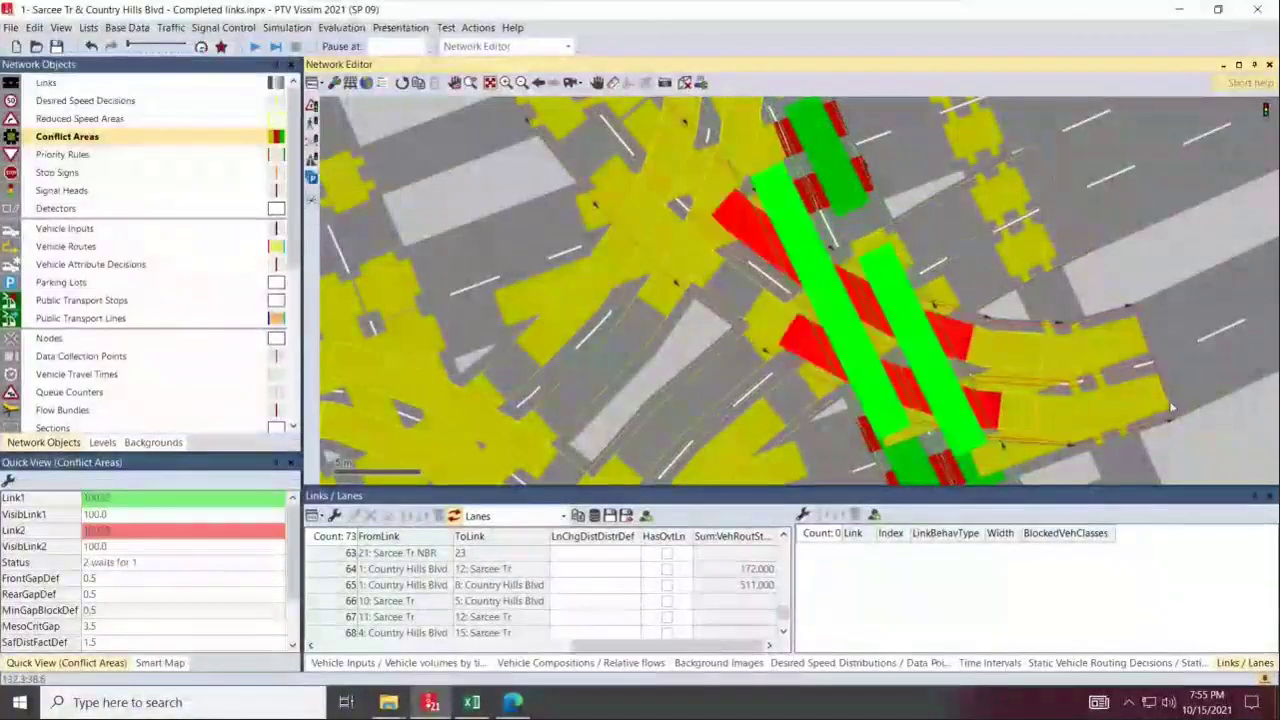
{"action": "left_click", "coordinate": [975, 293]}
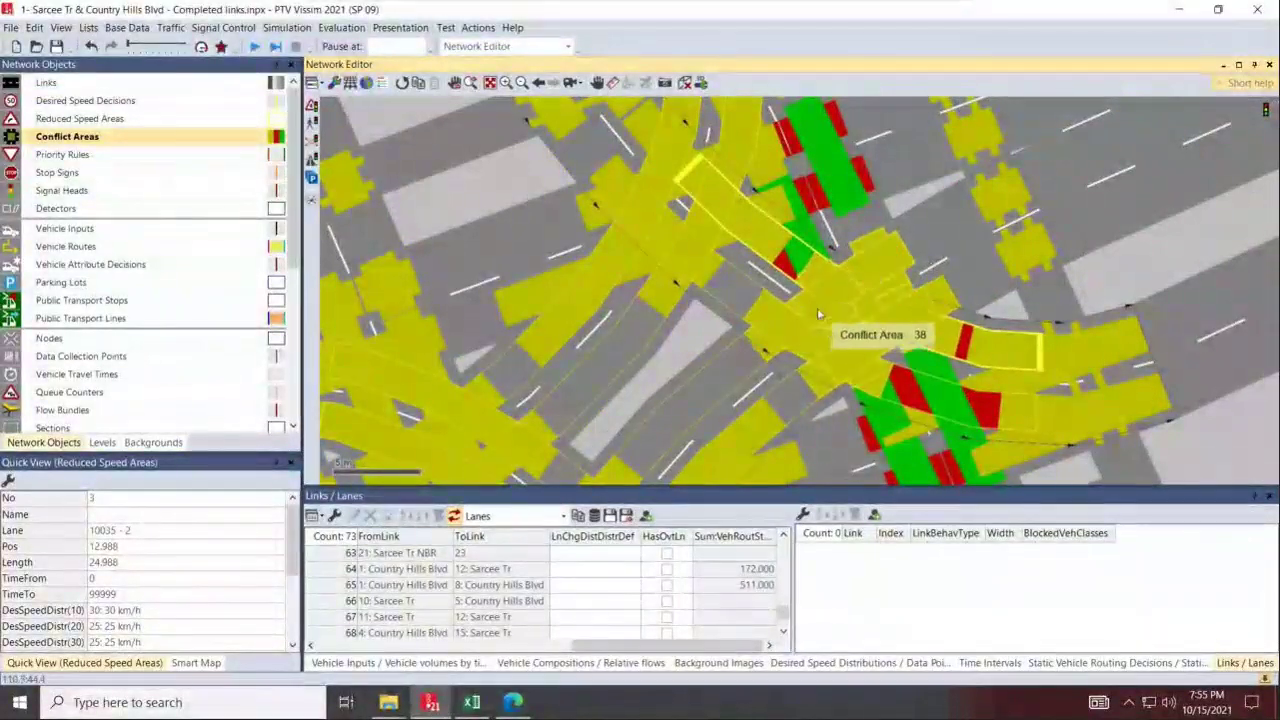
{"action": "left_click", "coordinate": [818, 313]}
{"action": "left_click", "coordinate": [818, 314]}
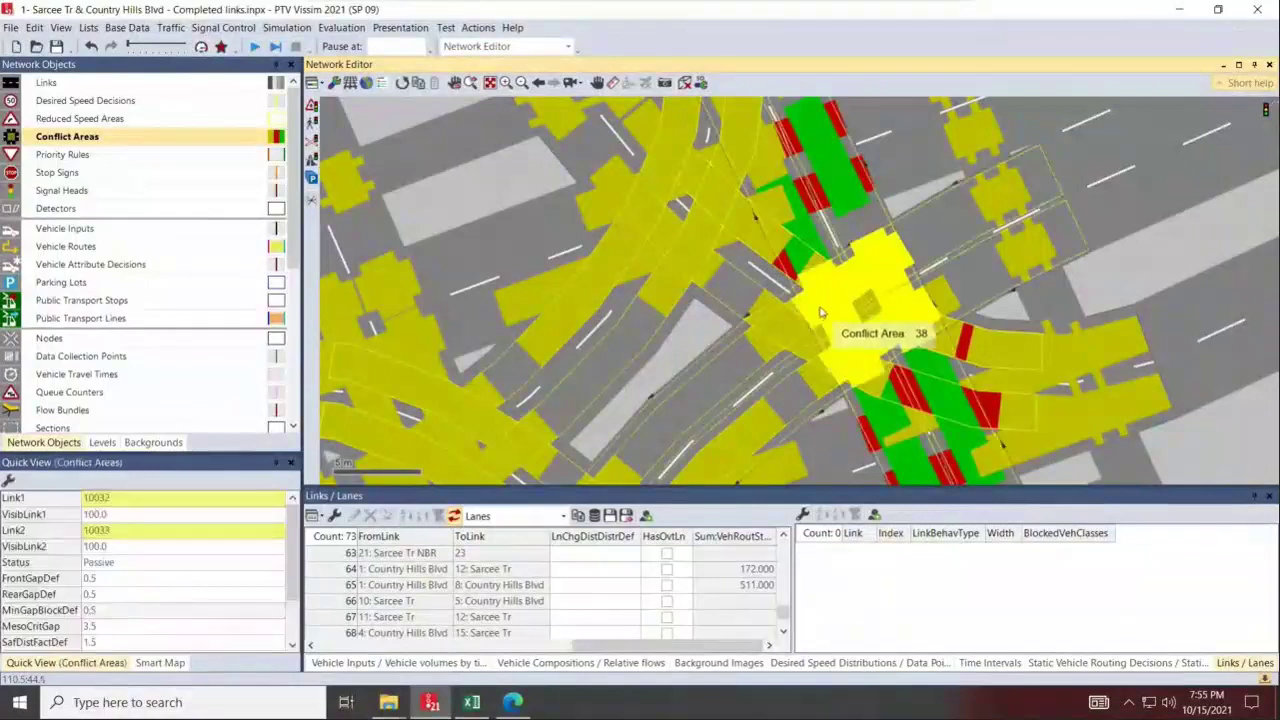
{"action": "left_click", "coordinate": [818, 314]}
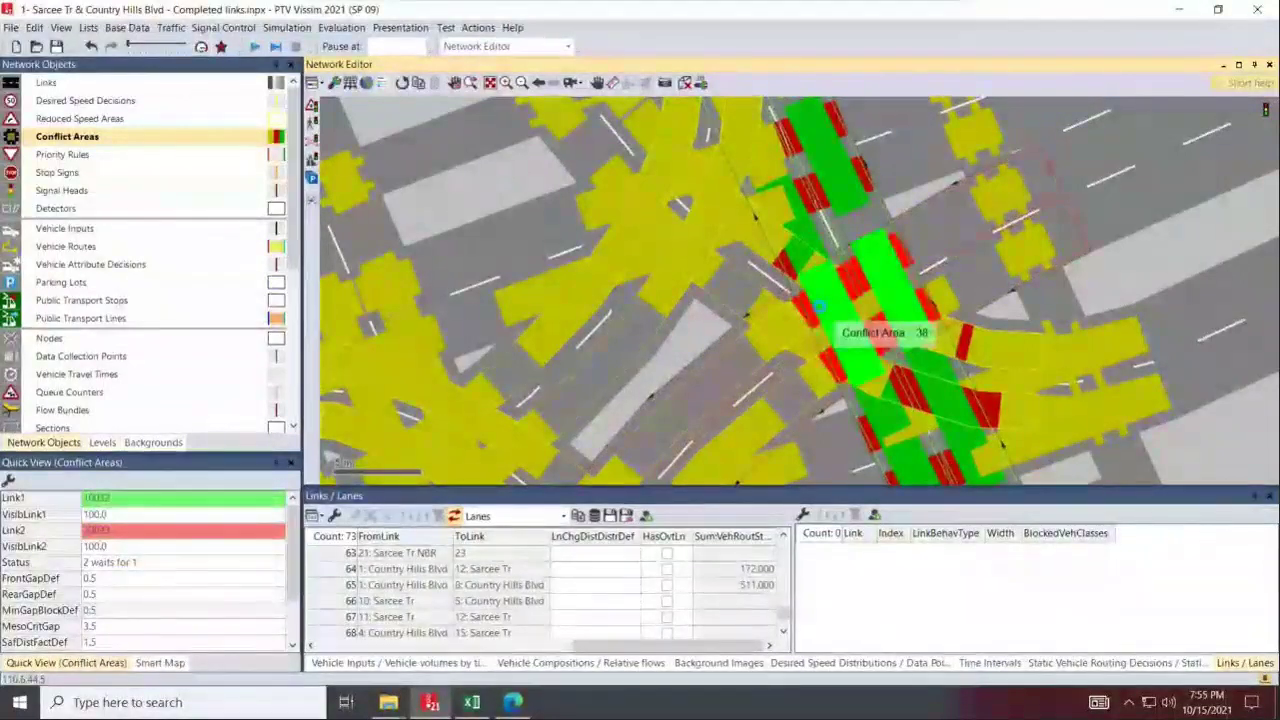
Set the merge conflict area at the northern Sarcee Tr exit to "1 waits for 2", giving connector 10032 priority, and clear the selection.
{"action": "scroll", "coordinate": [776, 193], "scroll_direction": "down", "scroll_amount": 2}
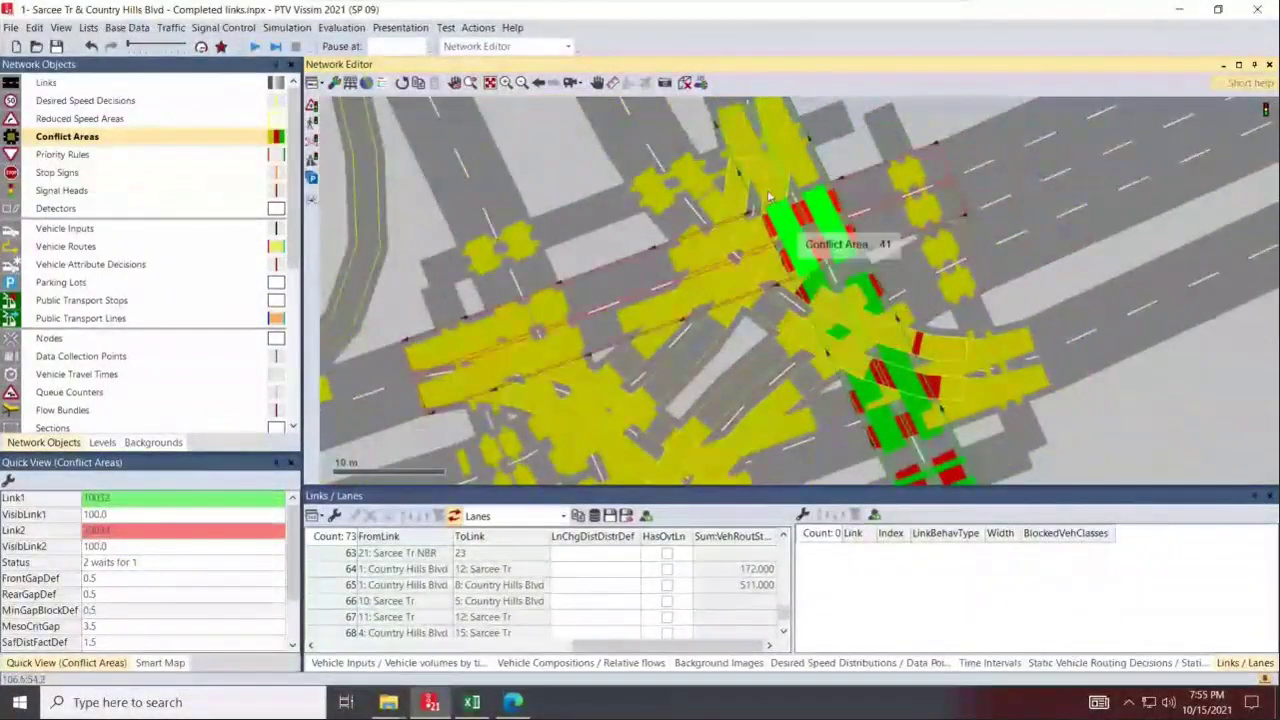
{"action": "left_click", "coordinate": [768, 195]}
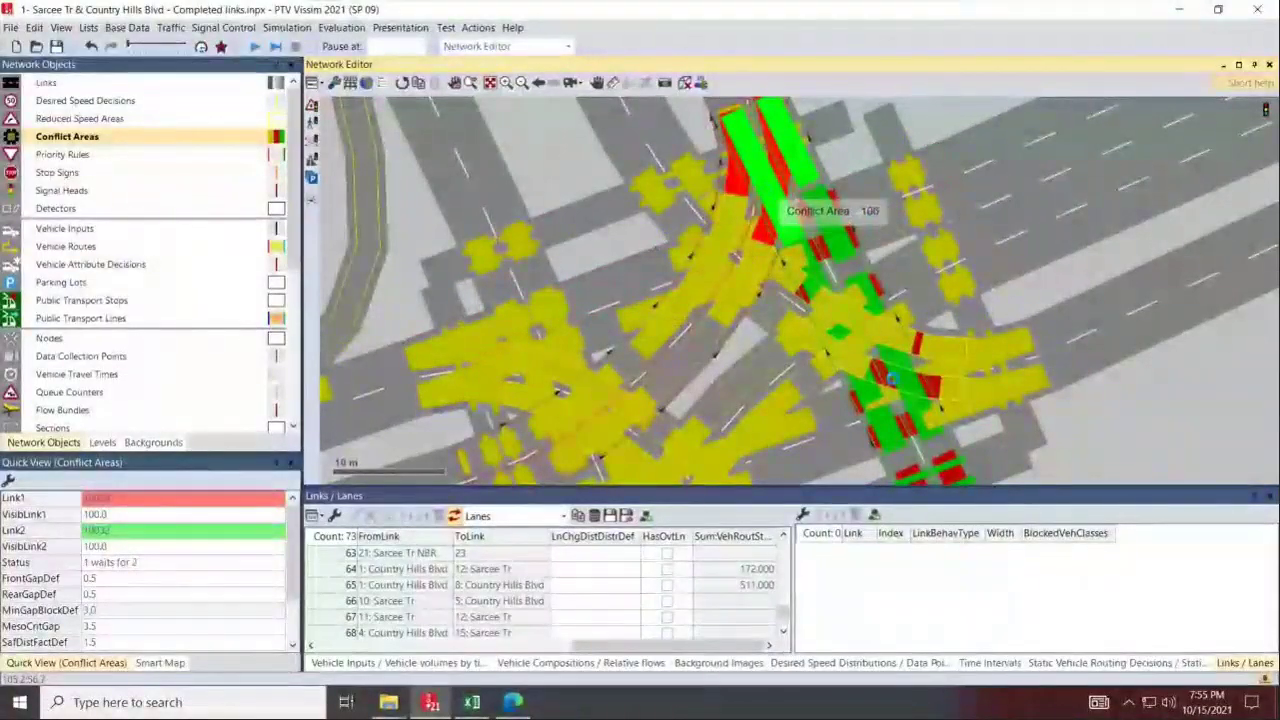
{"action": "scroll", "coordinate": [768, 195], "scroll_direction": "down", "scroll_amount": 2}
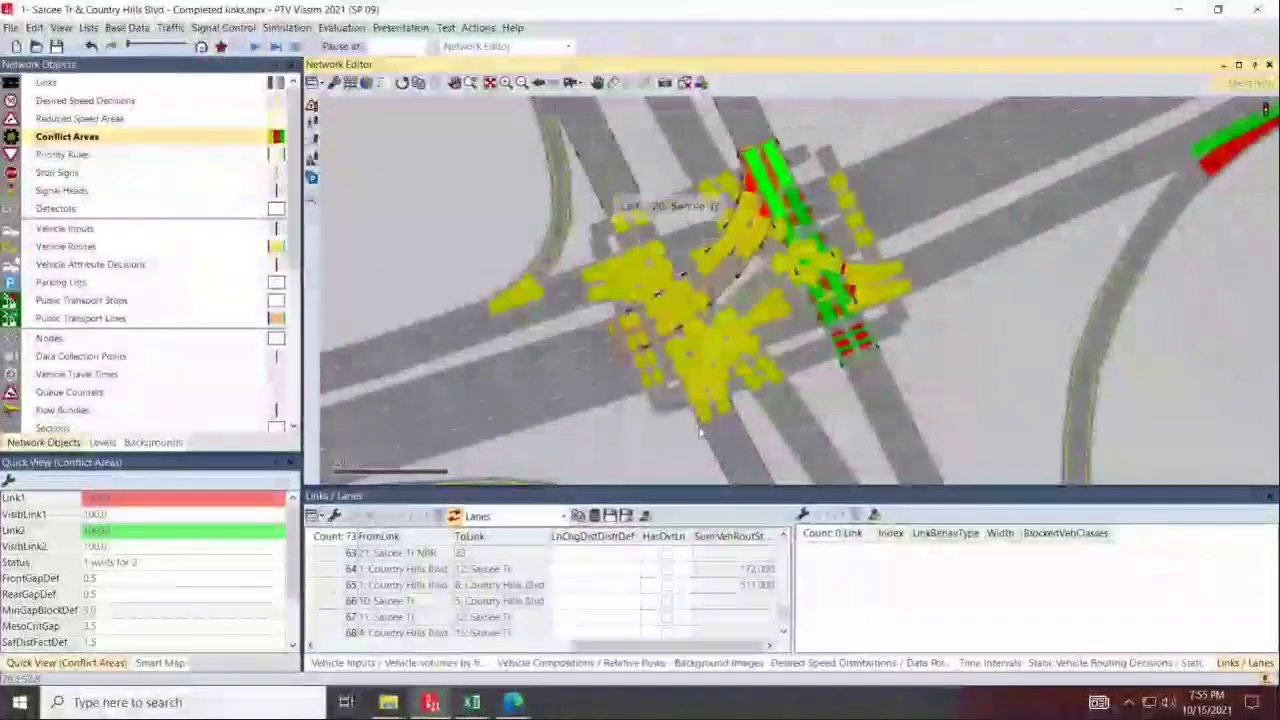
{"action": "left_click", "coordinate": [744, 498]}
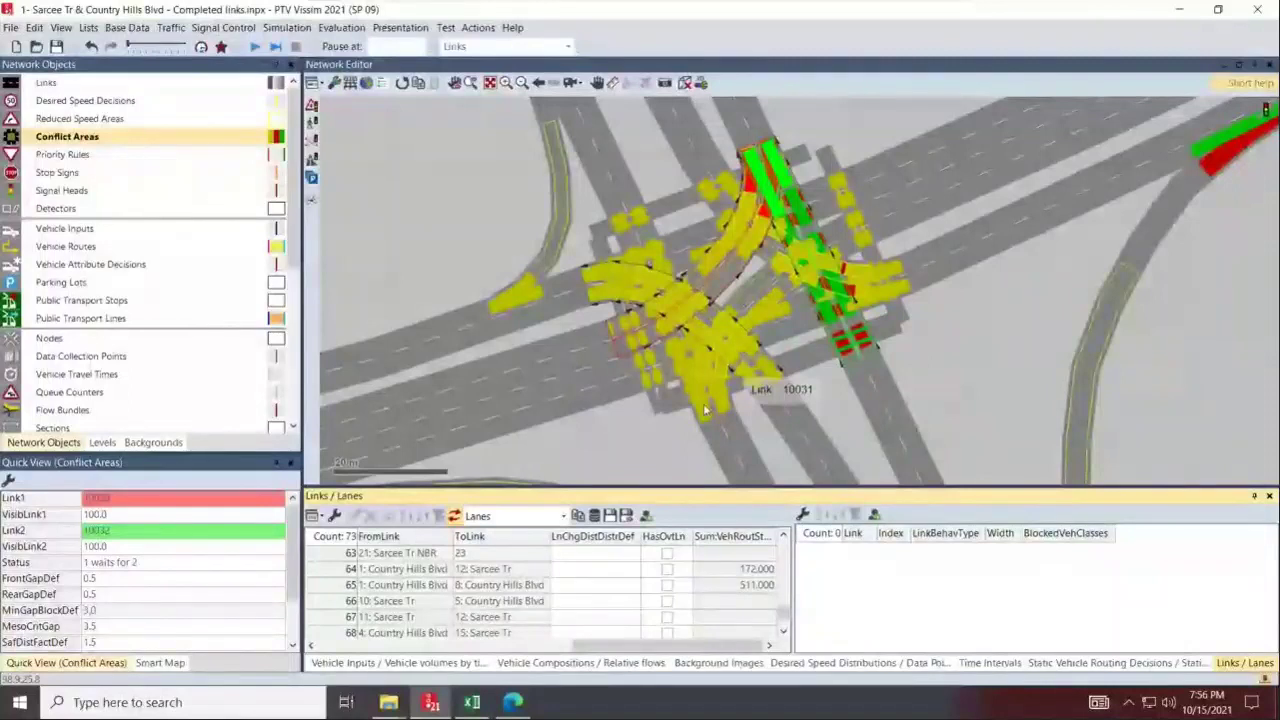
{"action": "left_click", "coordinate": [903, 218]}
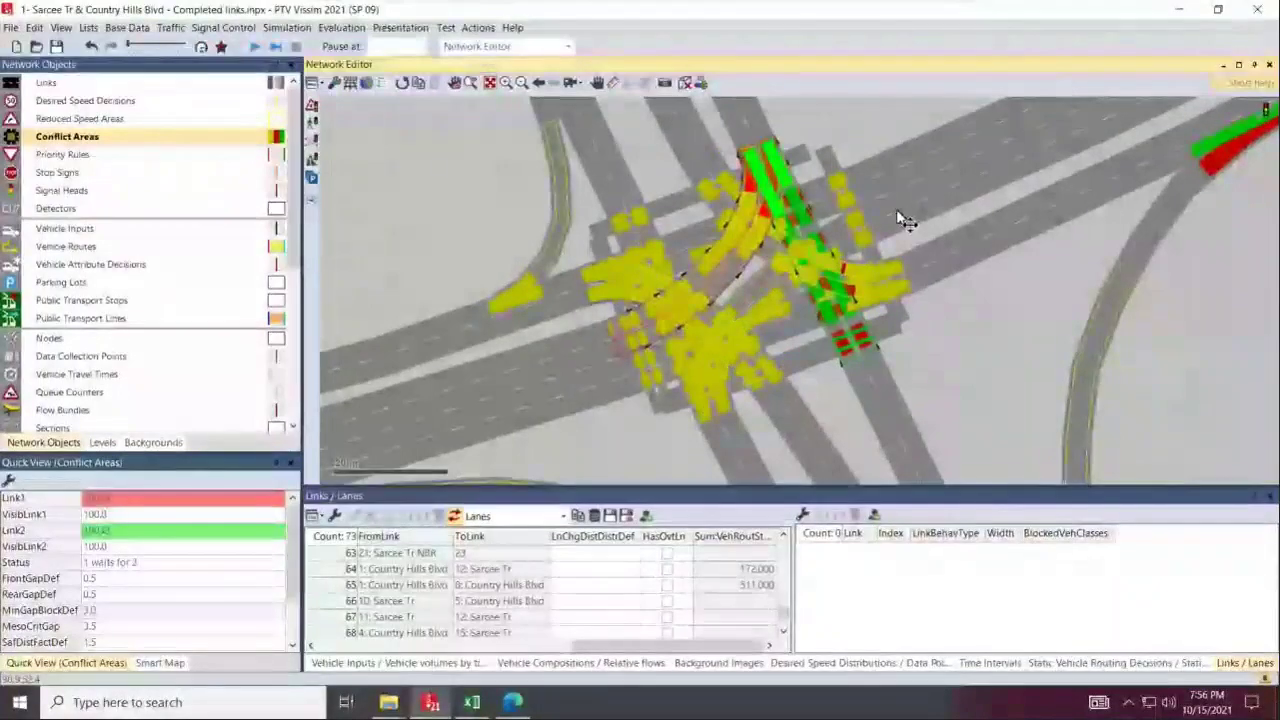
{"action": "left_click", "coordinate": [903, 218]}
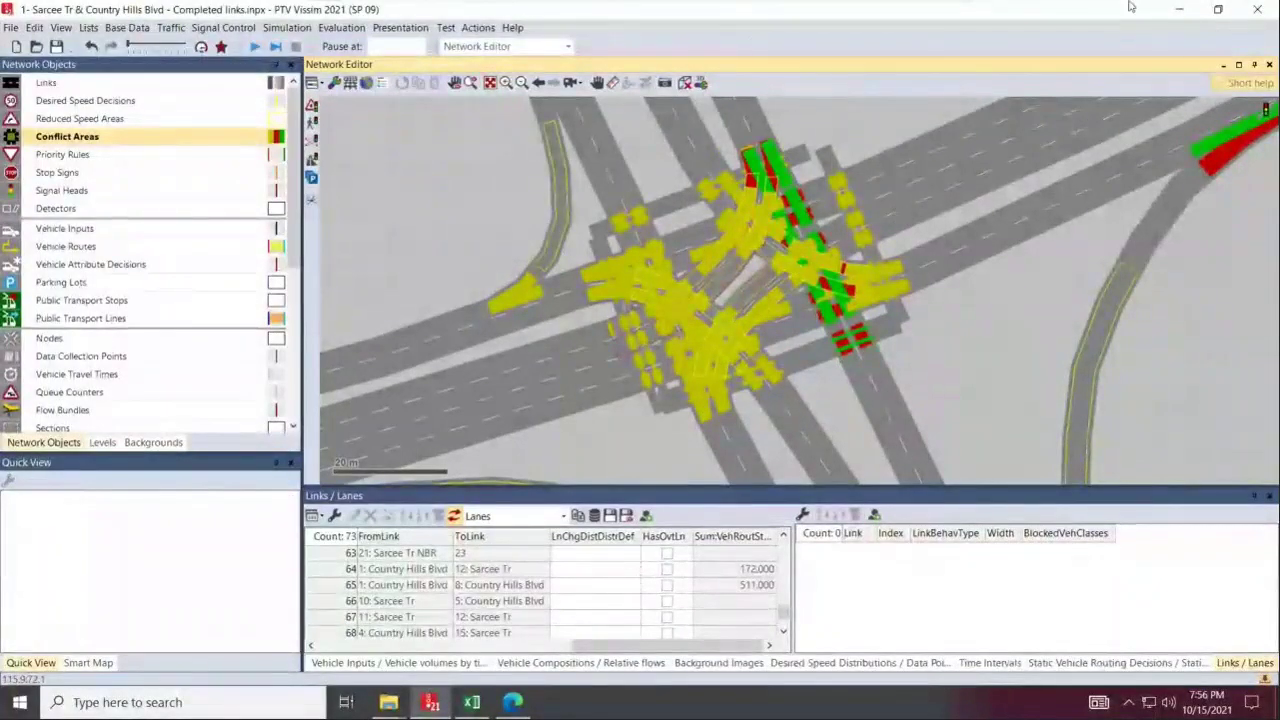
Open the prepared model 3- Conflict Areas.inpx from the 3-Conflict Areas and Priority Rules folder in Vissim.
{"action": "left_click_drag", "start_coordinate": [1052, 23], "coordinate": [1279, 311]}
{"action": "left_click", "coordinate": [211, 206]}
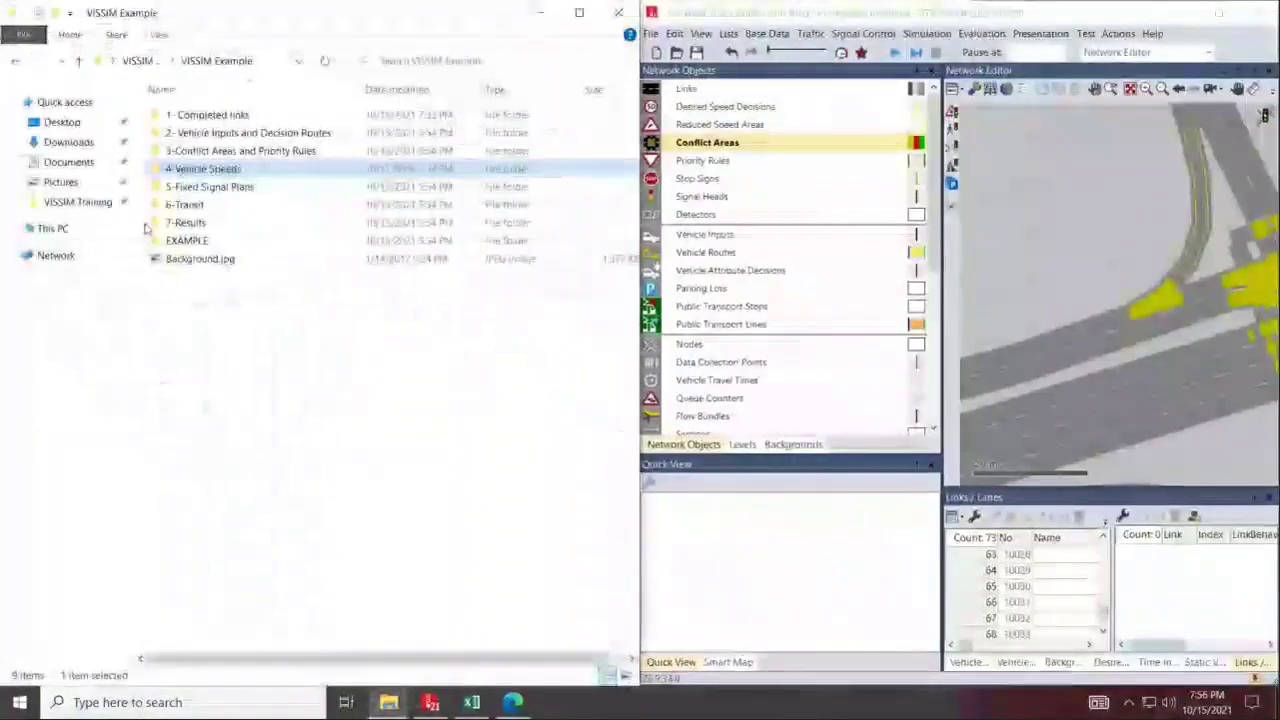
{"action": "double_click", "coordinate": [257, 151]}
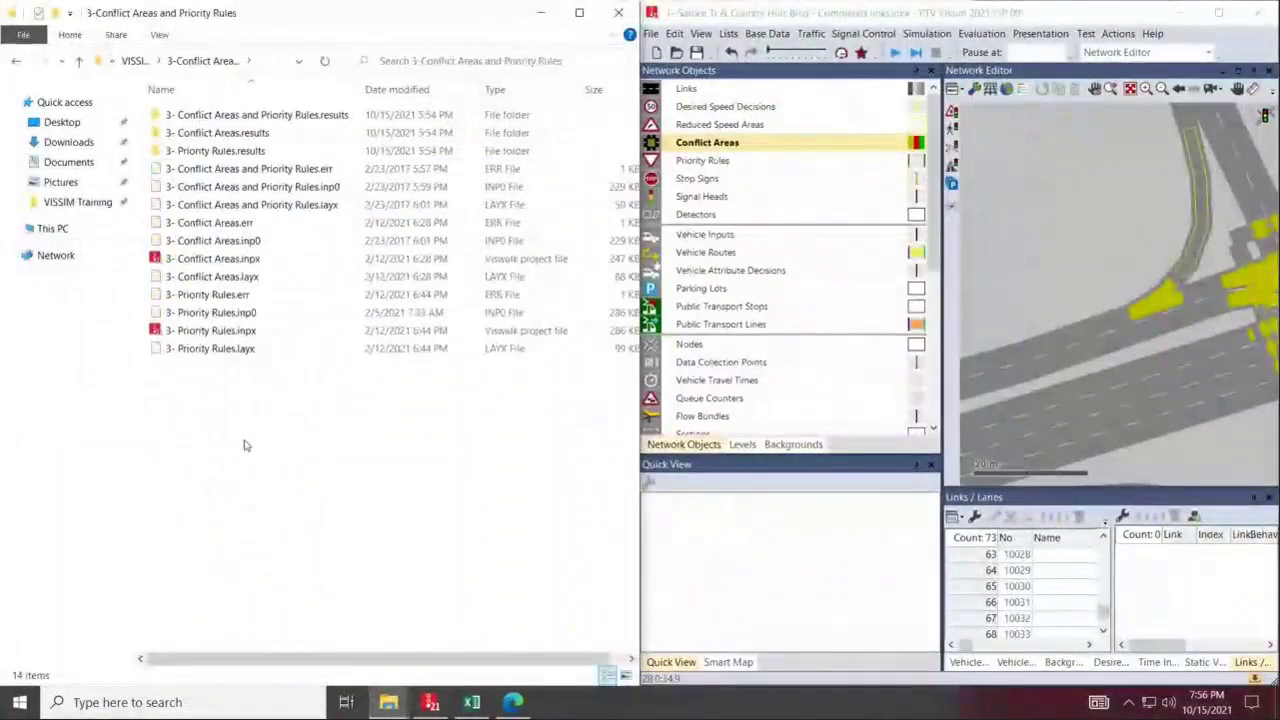
{"action": "left_click_drag", "start_coordinate": [213, 258], "coordinate": [1075, 228]}
{"action": "left_click", "coordinate": [675, 366]}
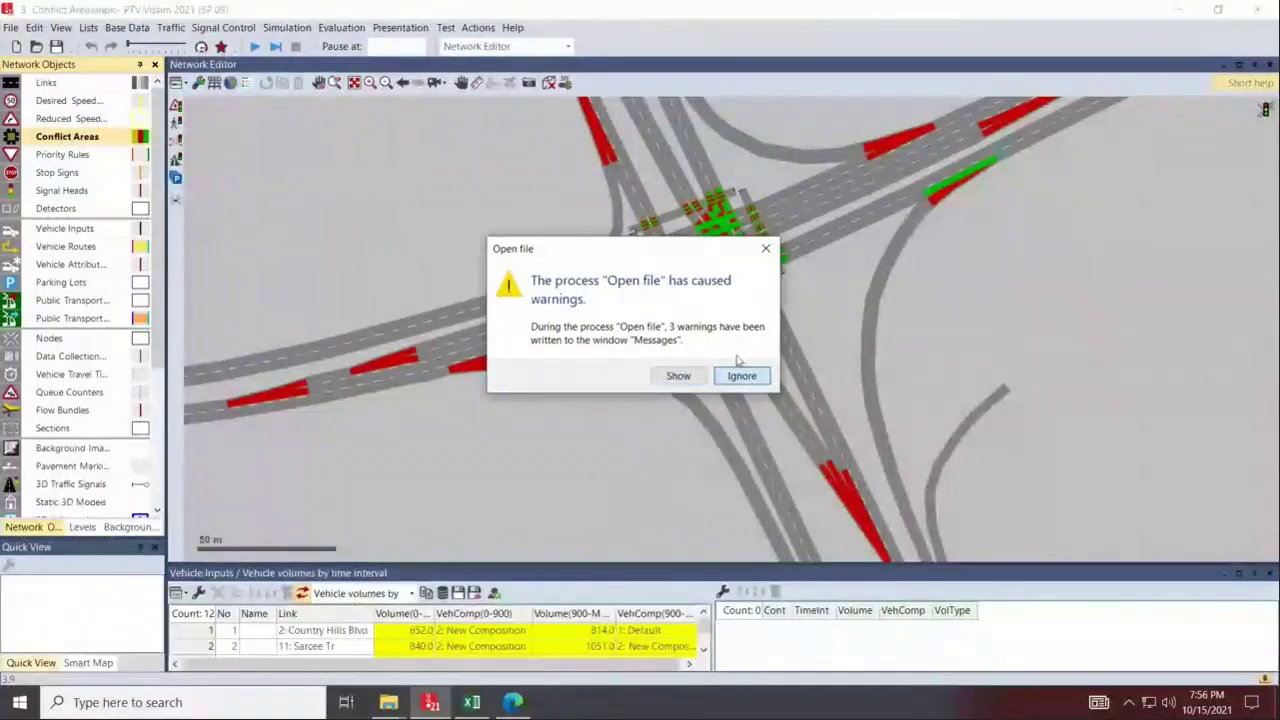
Show the file-opening warnings, close the message list, and view the western Country Hills Blvd approach.
{"action": "left_click", "coordinate": [677, 375]}
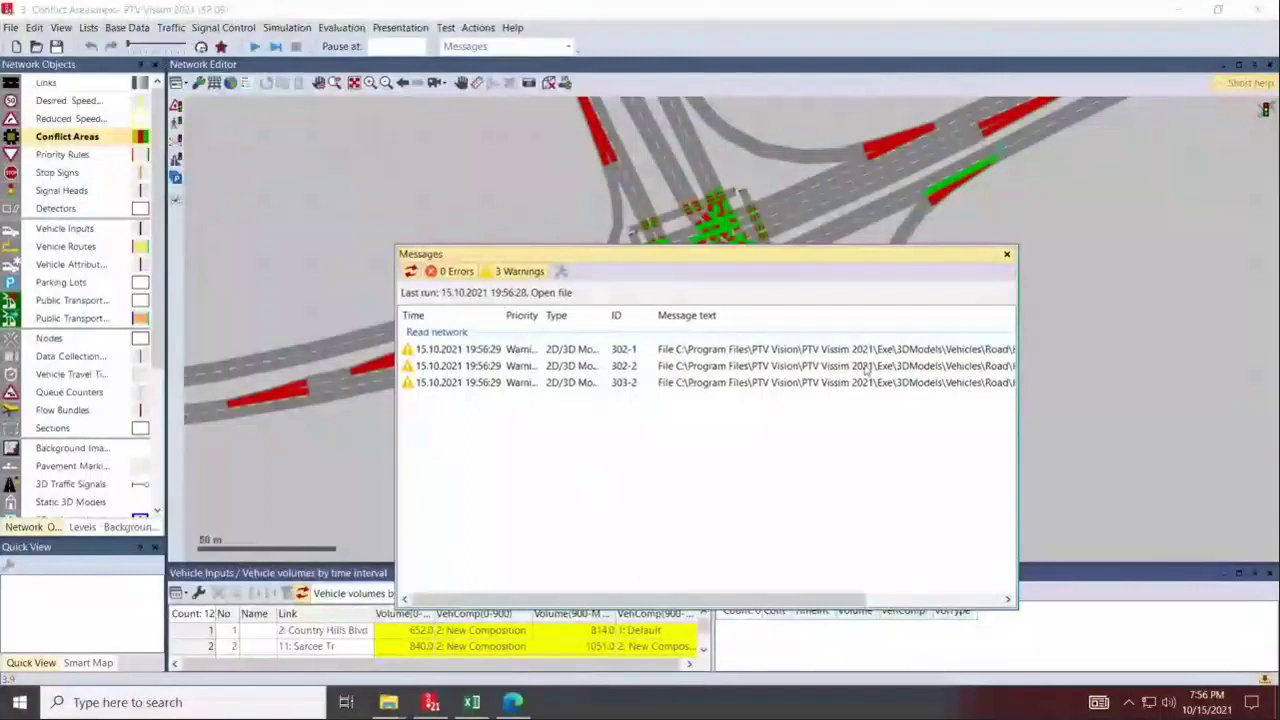
{"action": "left_click", "coordinate": [1008, 255]}
{"action": "left_click_drag", "start_coordinate": [722, 432], "coordinate": [1051, 370]}
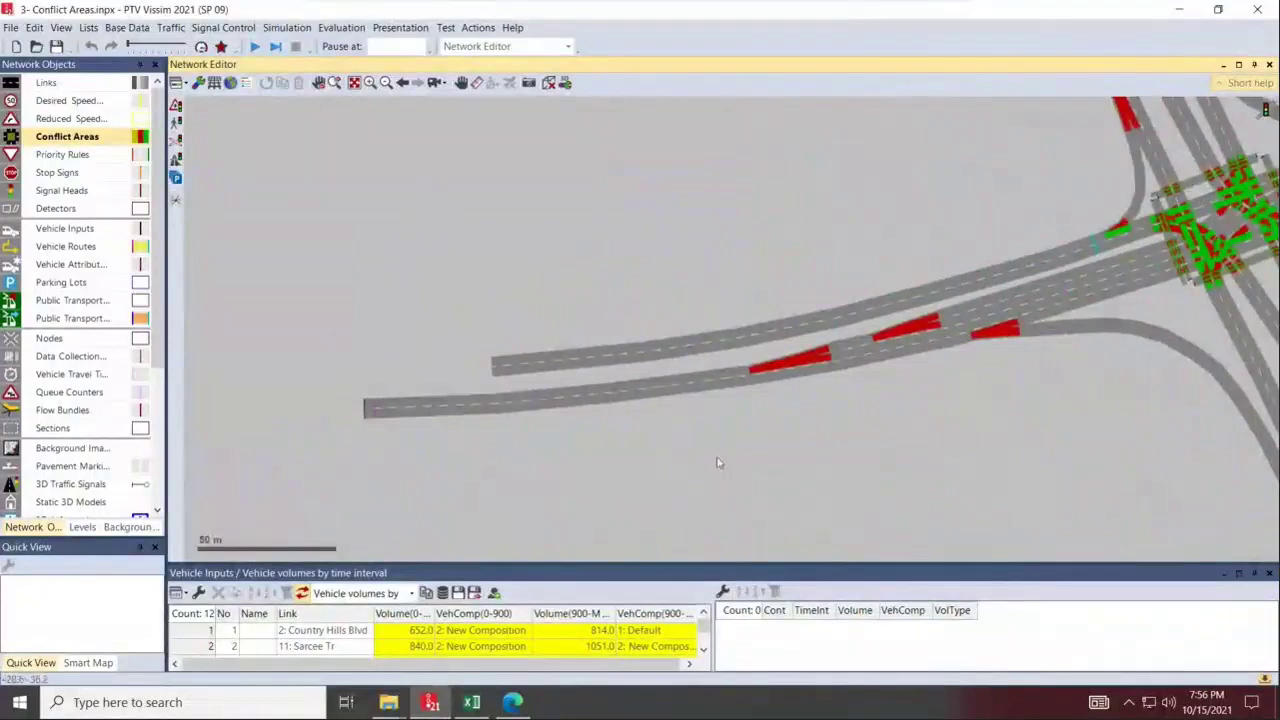
Examine the completed conflict areas from the western Country Hills Blvd approach through the crosswalks and turning paths of the intersection.
{"action": "scroll", "coordinate": [960, 422], "scroll_direction": "up", "scroll_amount": 3}
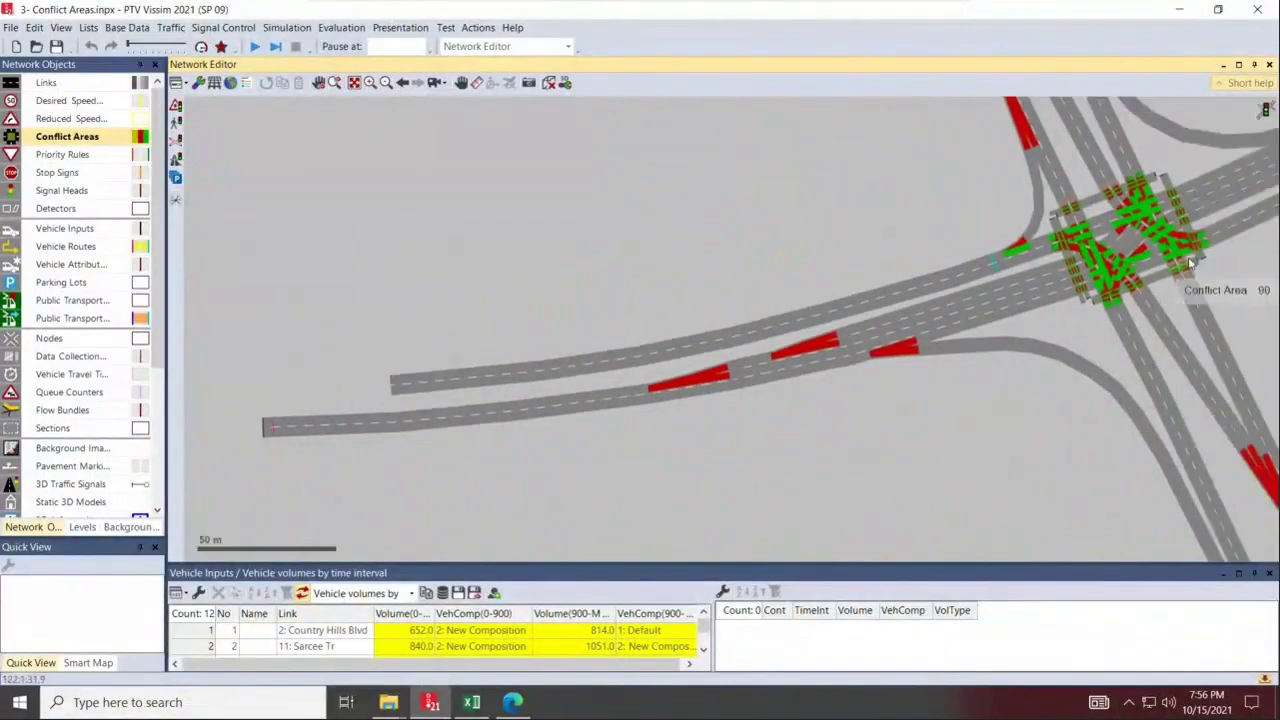
{"action": "scroll", "coordinate": [1118, 300], "scroll_direction": "up", "scroll_amount": 2}
{"action": "scroll", "coordinate": [1115, 280], "scroll_direction": "up", "scroll_amount": 1}
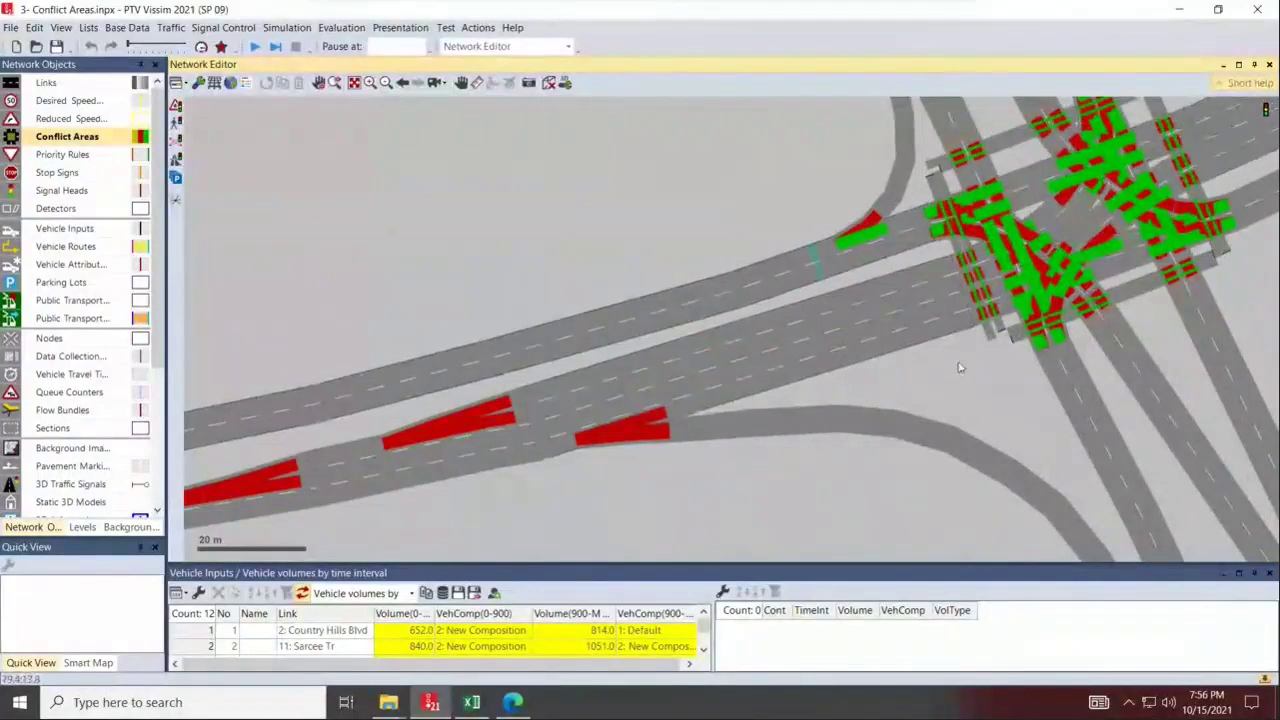
{"action": "left_click_drag", "start_coordinate": [1025, 393], "coordinate": [776, 460]}
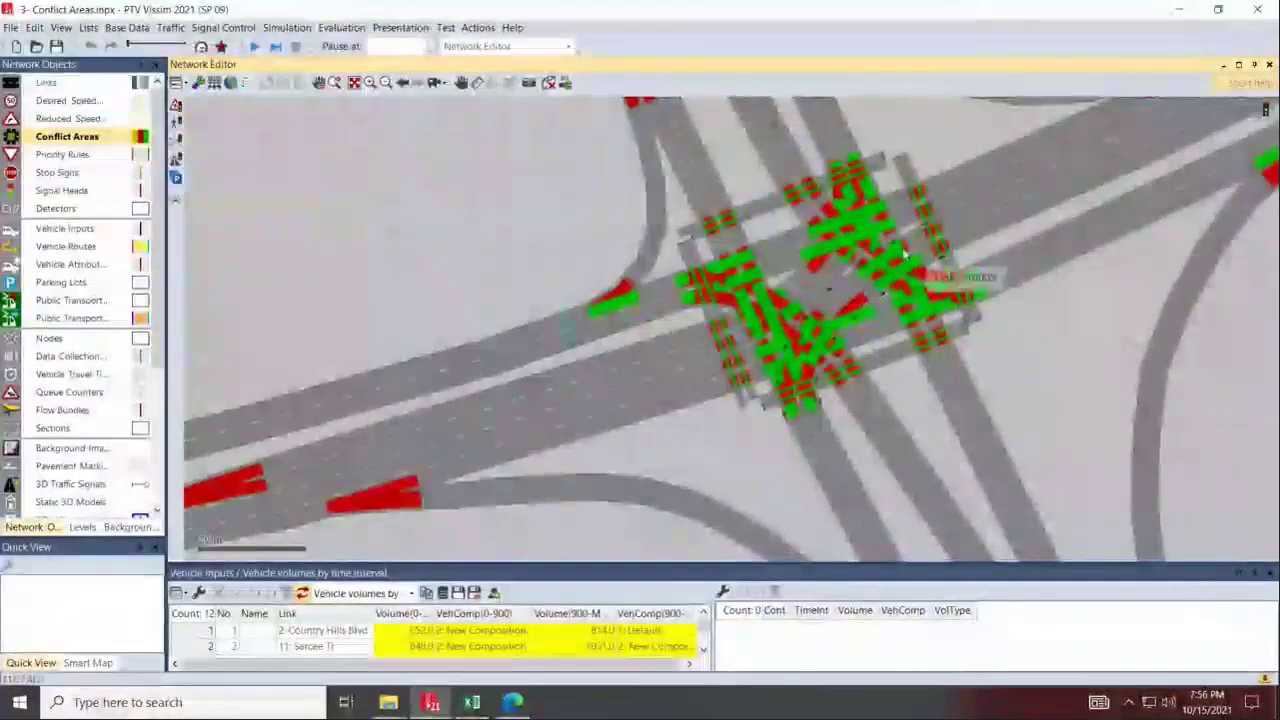
{"action": "scroll", "coordinate": [704, 418], "scroll_direction": "up", "scroll_amount": 1}
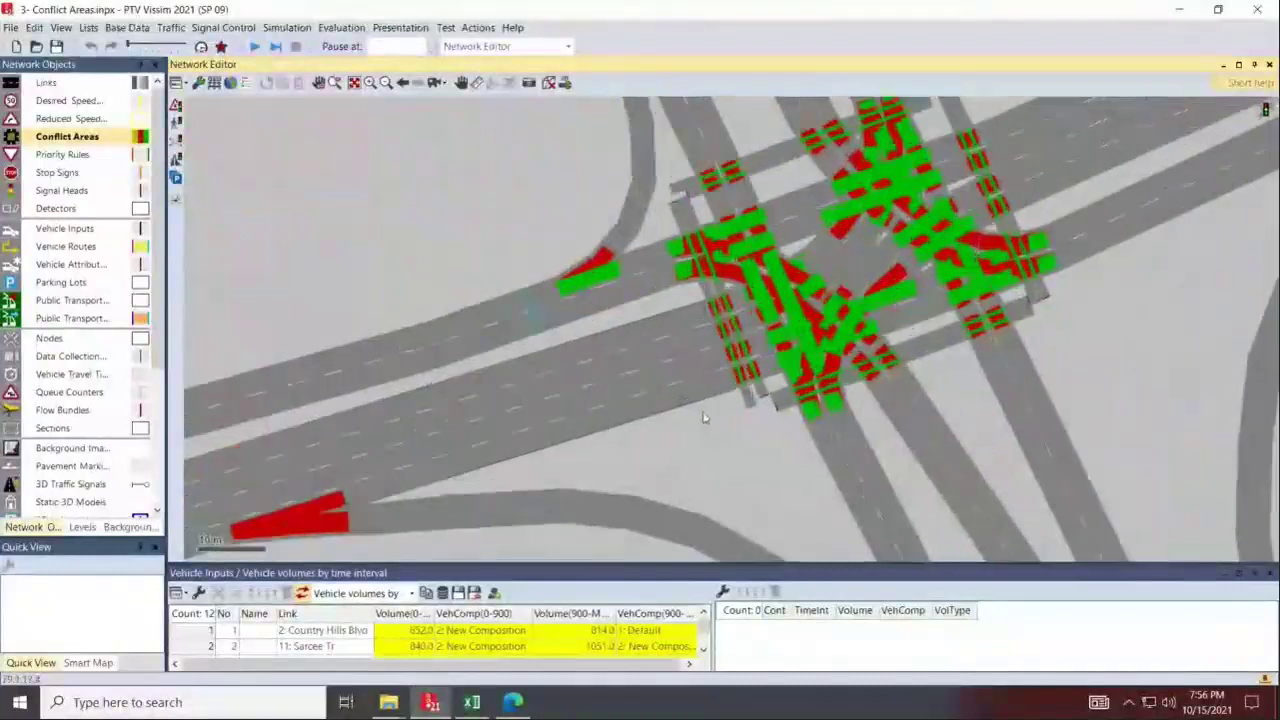
{"action": "scroll", "coordinate": [703, 418], "scroll_direction": "up", "scroll_amount": 1}
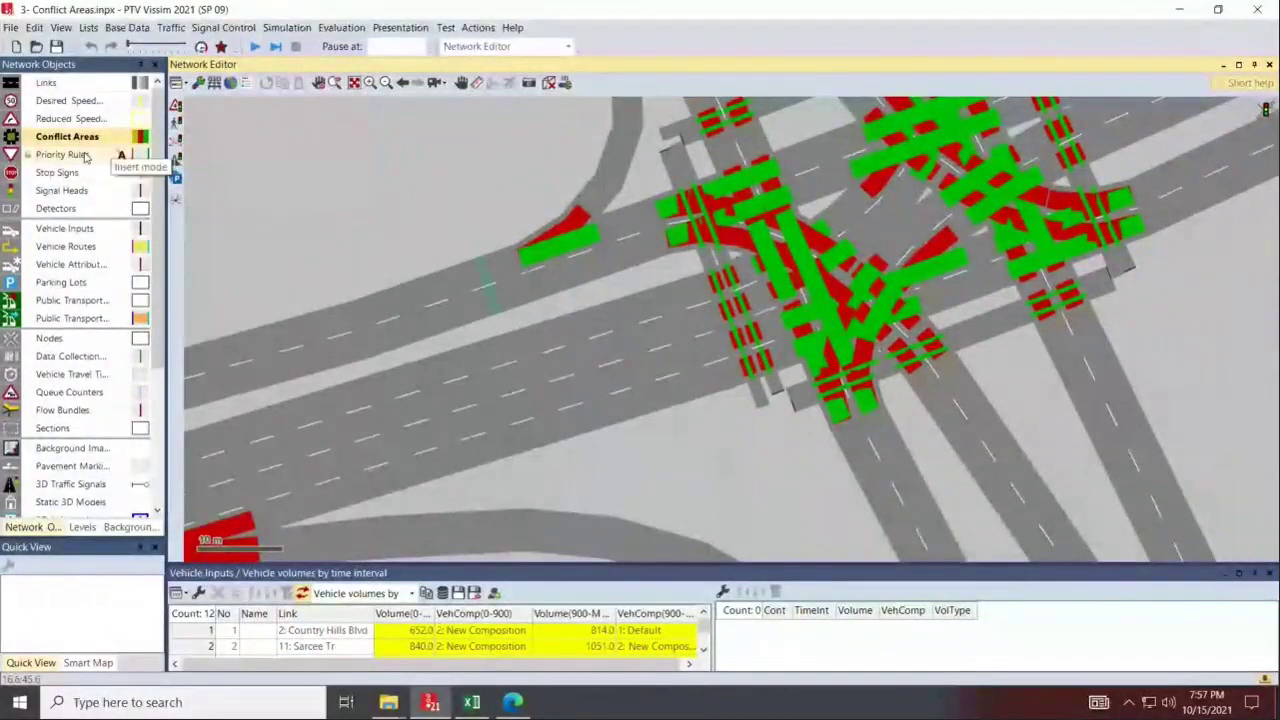
{"action": "left_click_drag", "start_coordinate": [632, 379], "coordinate": [571, 413]}
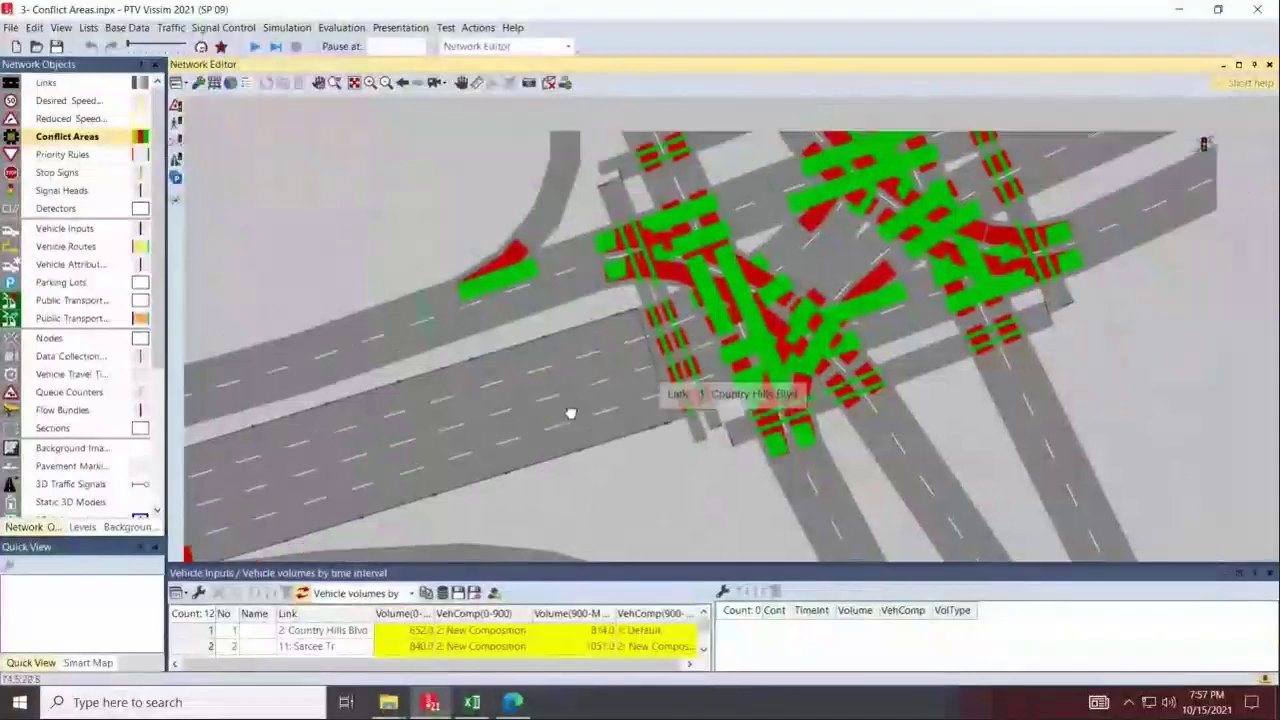
{"action": "scroll", "coordinate": [707, 313], "scroll_direction": "up", "scroll_amount": 1}
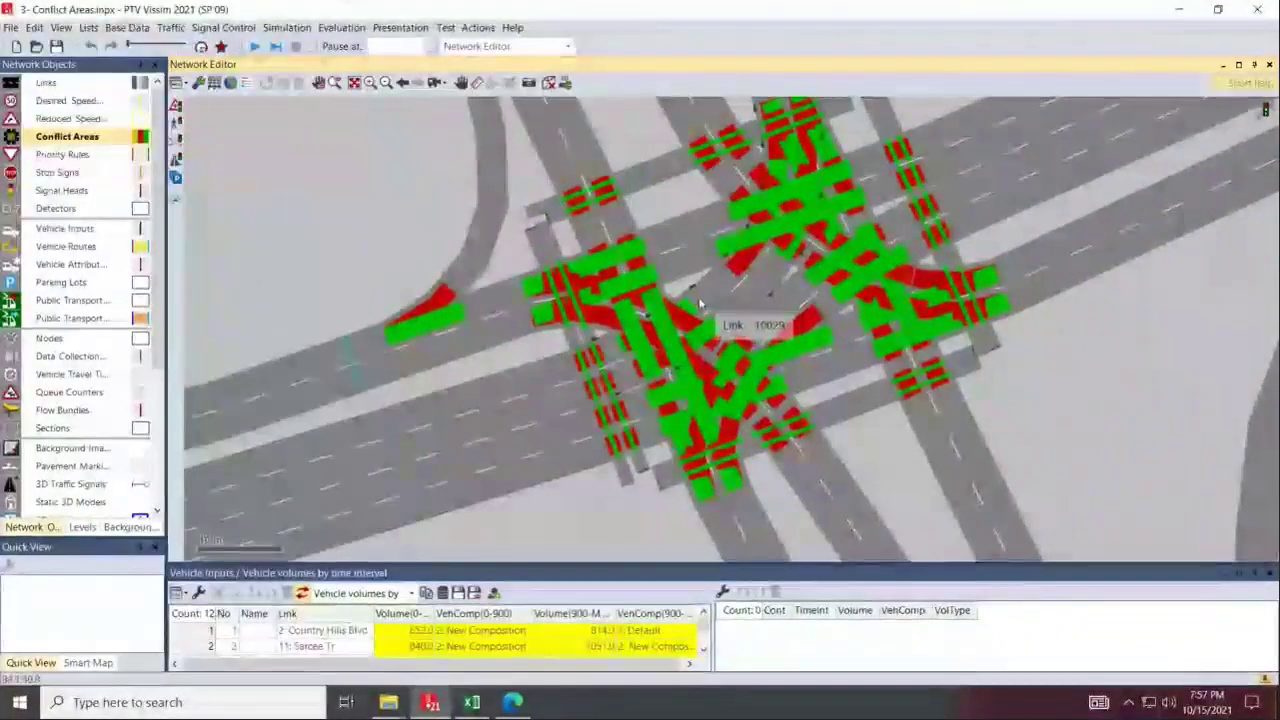
{"action": "scroll", "coordinate": [712, 290], "scroll_direction": "up", "scroll_amount": 1}
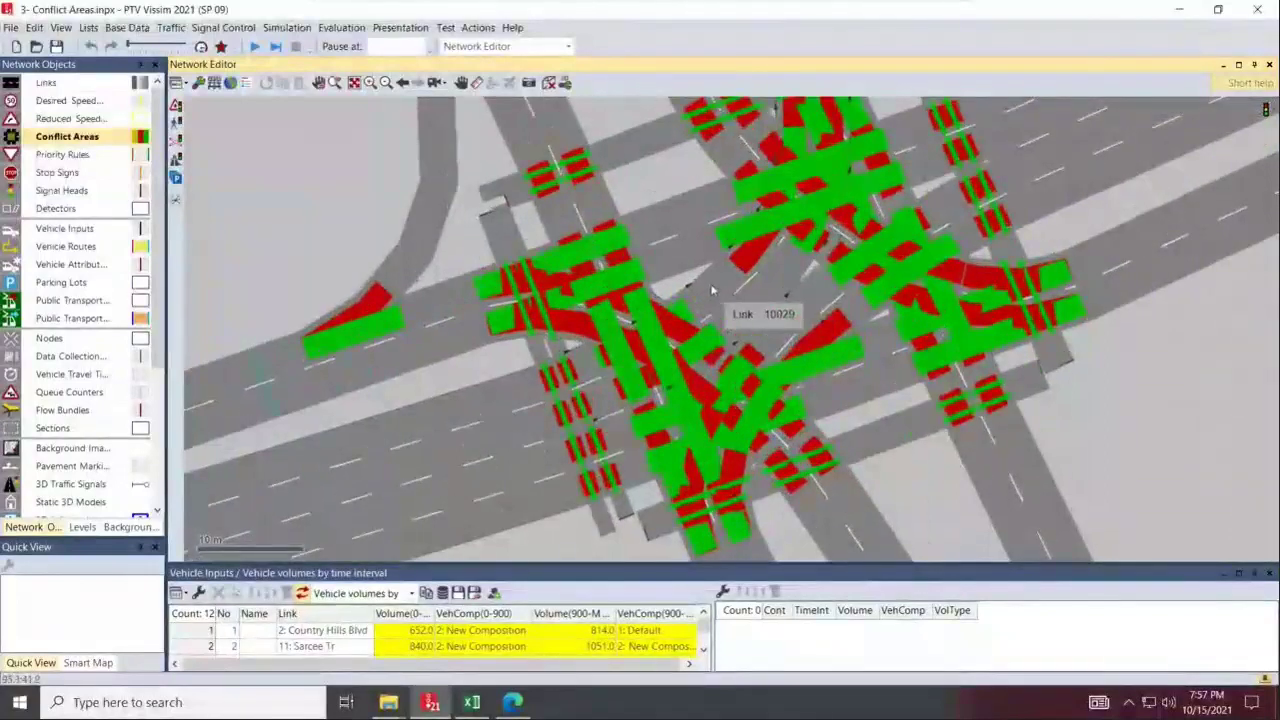
{"action": "scroll", "coordinate": [712, 290], "scroll_direction": "up", "scroll_amount": 1}
{"action": "left_click_drag", "start_coordinate": [694, 346], "coordinate": [667, 412]}
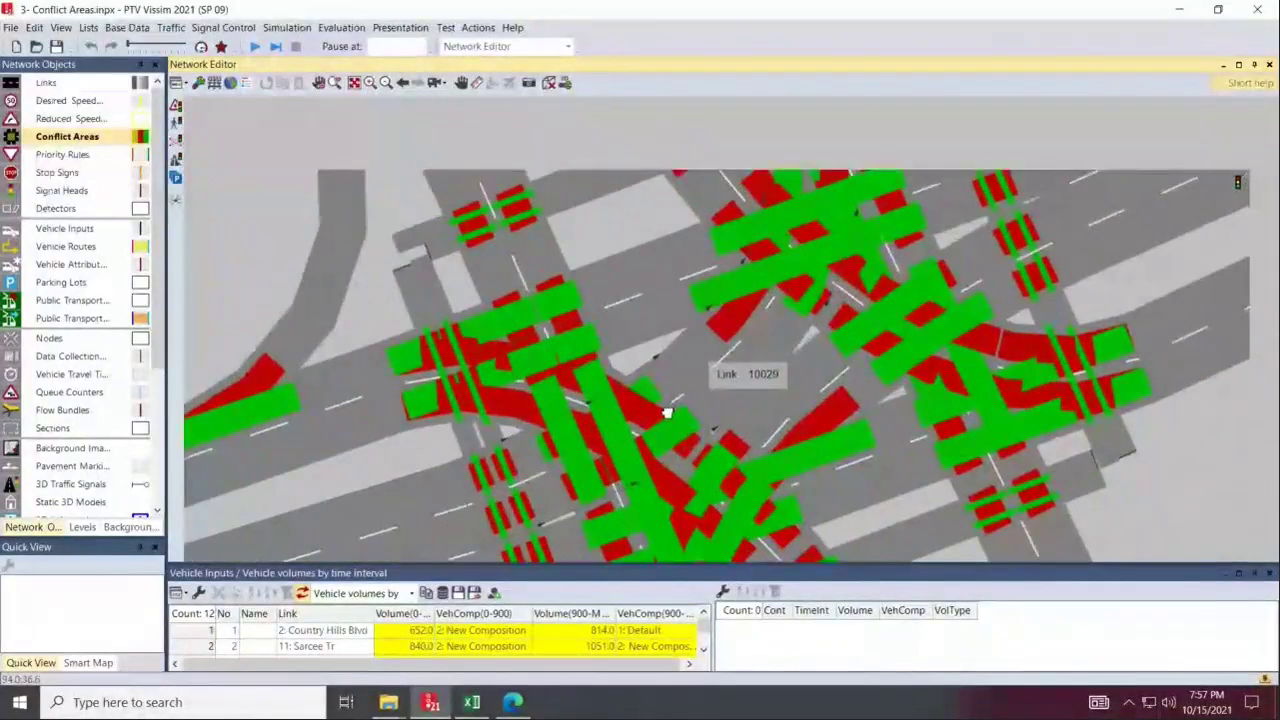
{"action": "scroll", "coordinate": [603, 384], "scroll_direction": "up", "scroll_amount": 1}
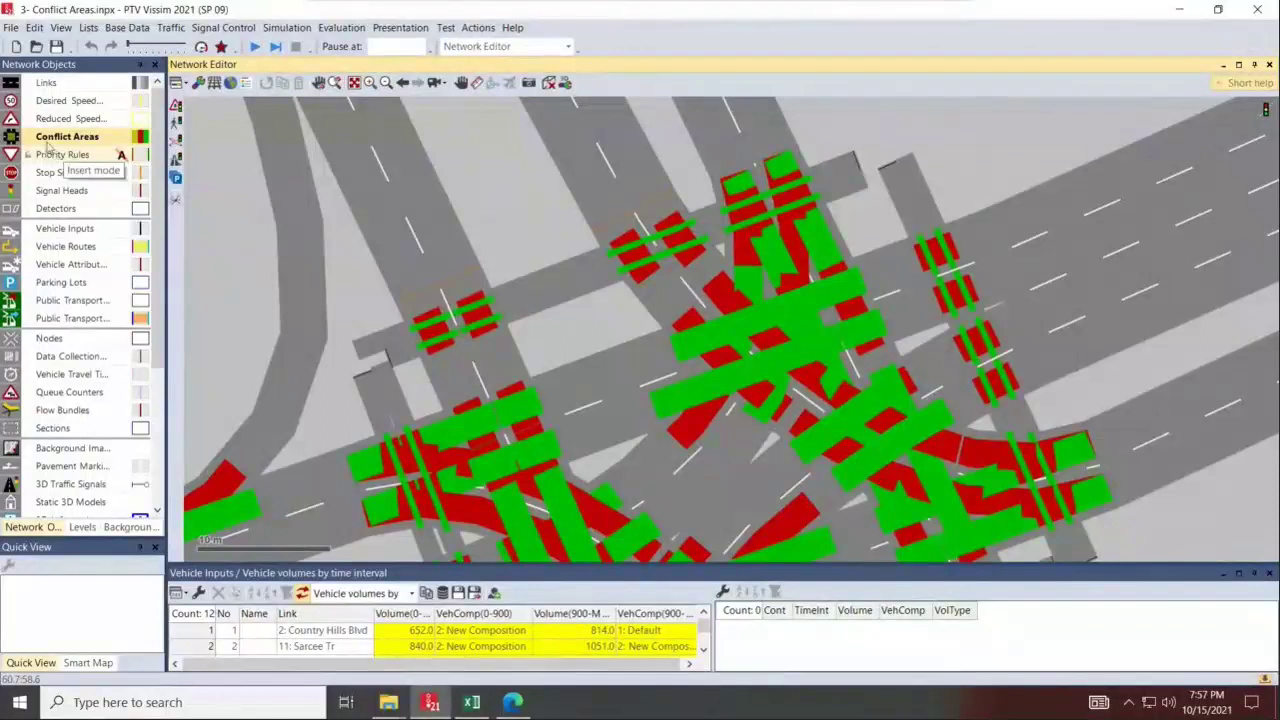
Close the Vehicle Inputs list and review the conflict areas across the whole Sarcee Tr and Country Hills Blvd intersection.
{"action": "left_click", "coordinate": [1269, 572]}
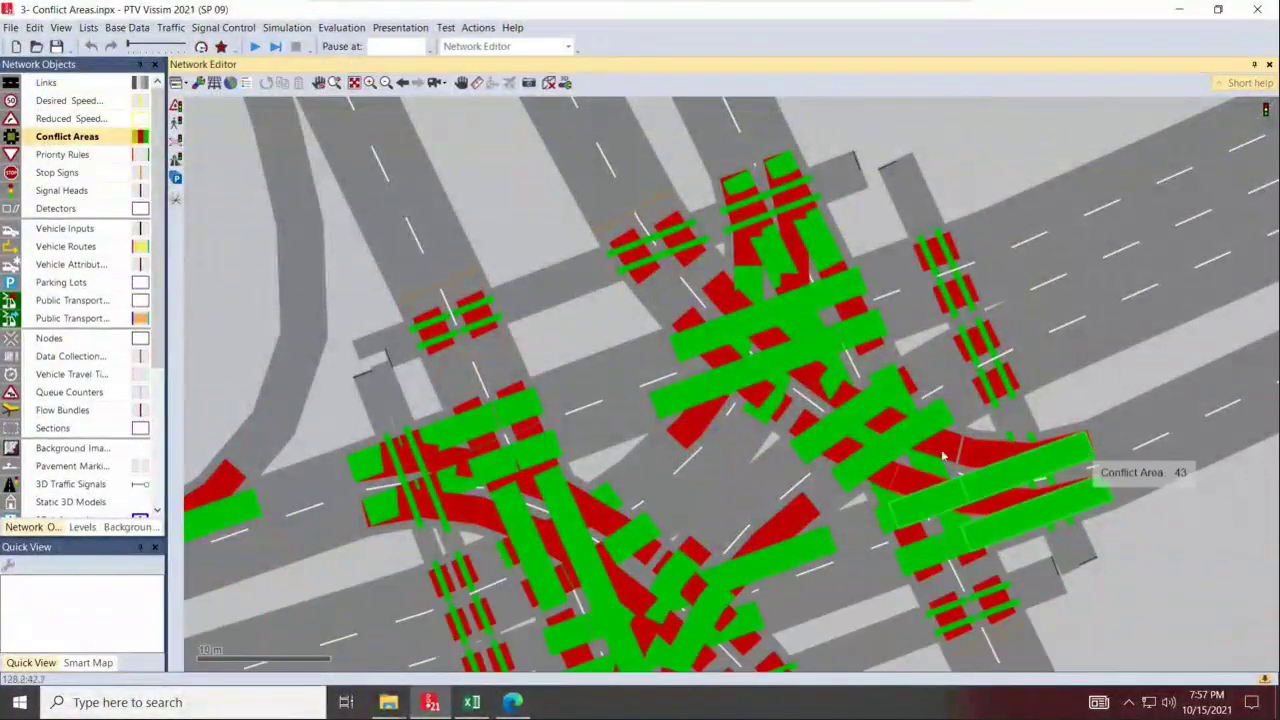
{"action": "scroll", "coordinate": [770, 410], "scroll_direction": "down", "scroll_amount": 1}
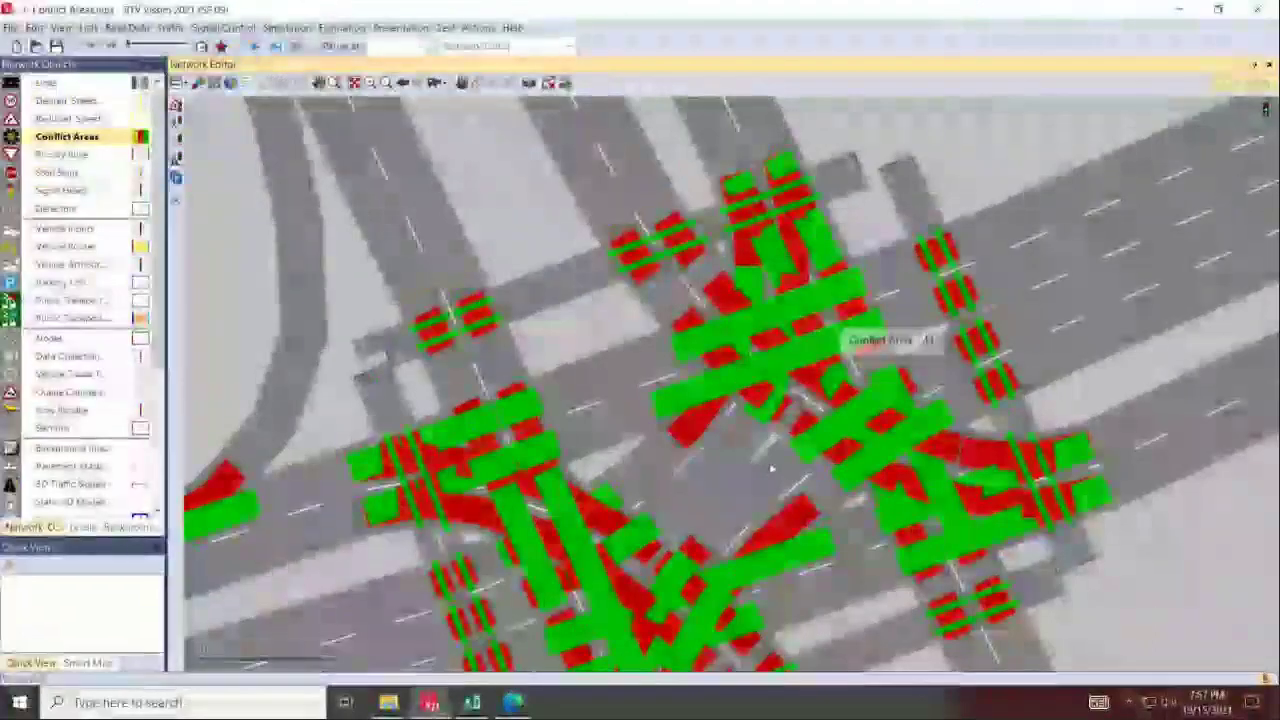
{"action": "scroll", "coordinate": [737, 445], "scroll_direction": "down", "scroll_amount": 1}
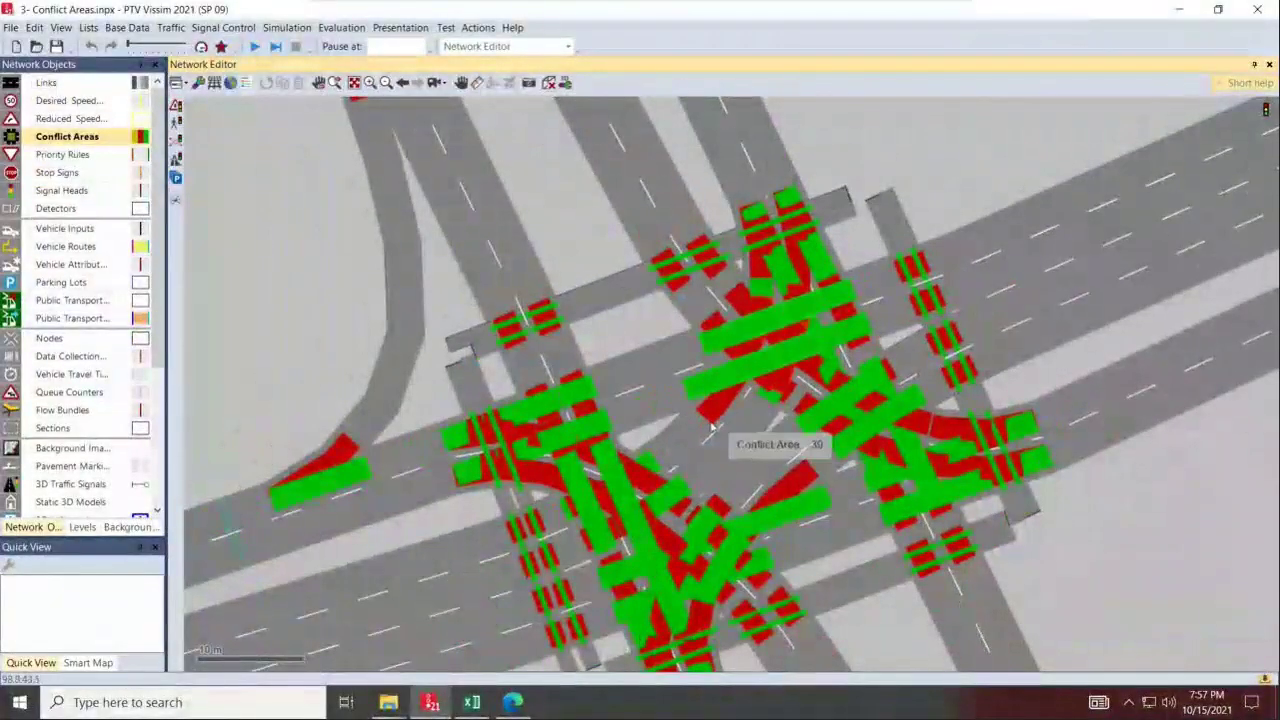
{"action": "scroll", "coordinate": [713, 430], "scroll_direction": "up", "scroll_amount": 1}
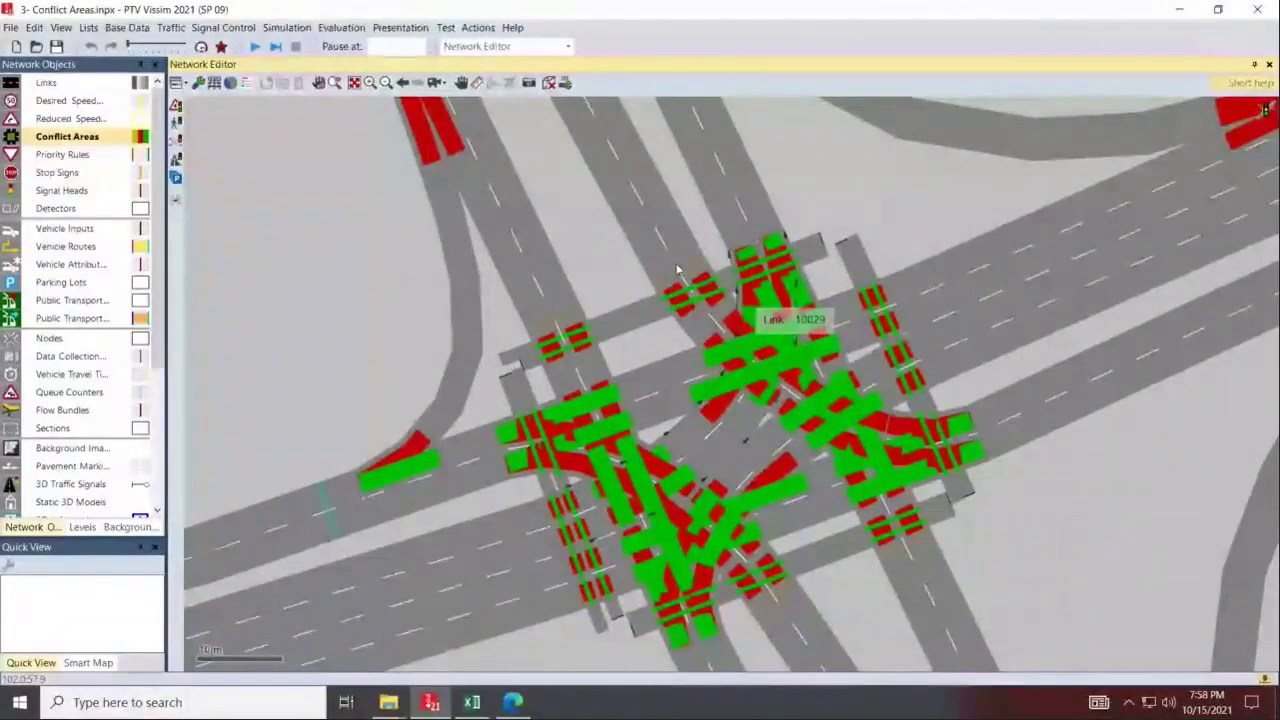
{"action": "left_click_drag", "start_coordinate": [1050, 562], "coordinate": [916, 498]}
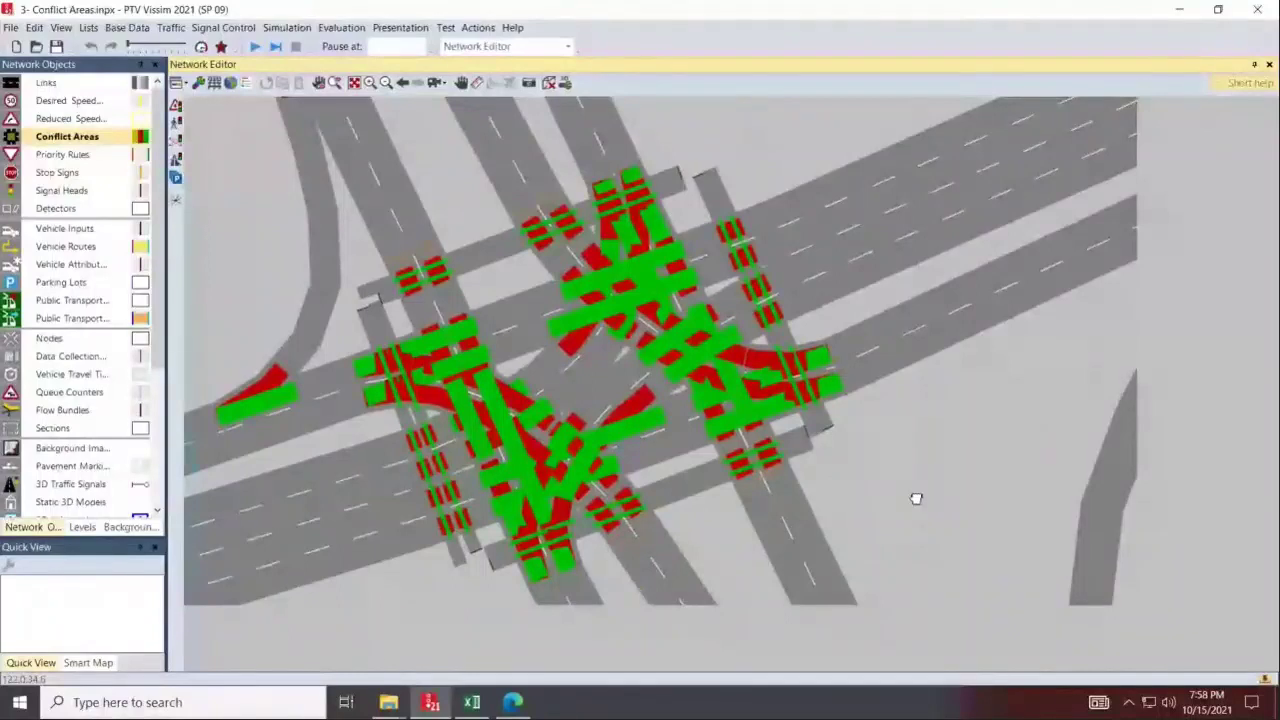
{"action": "scroll", "coordinate": [916, 498], "scroll_direction": "down", "scroll_amount": 1}
{"action": "scroll", "coordinate": [640, 413], "scroll_direction": "up", "scroll_amount": 1}
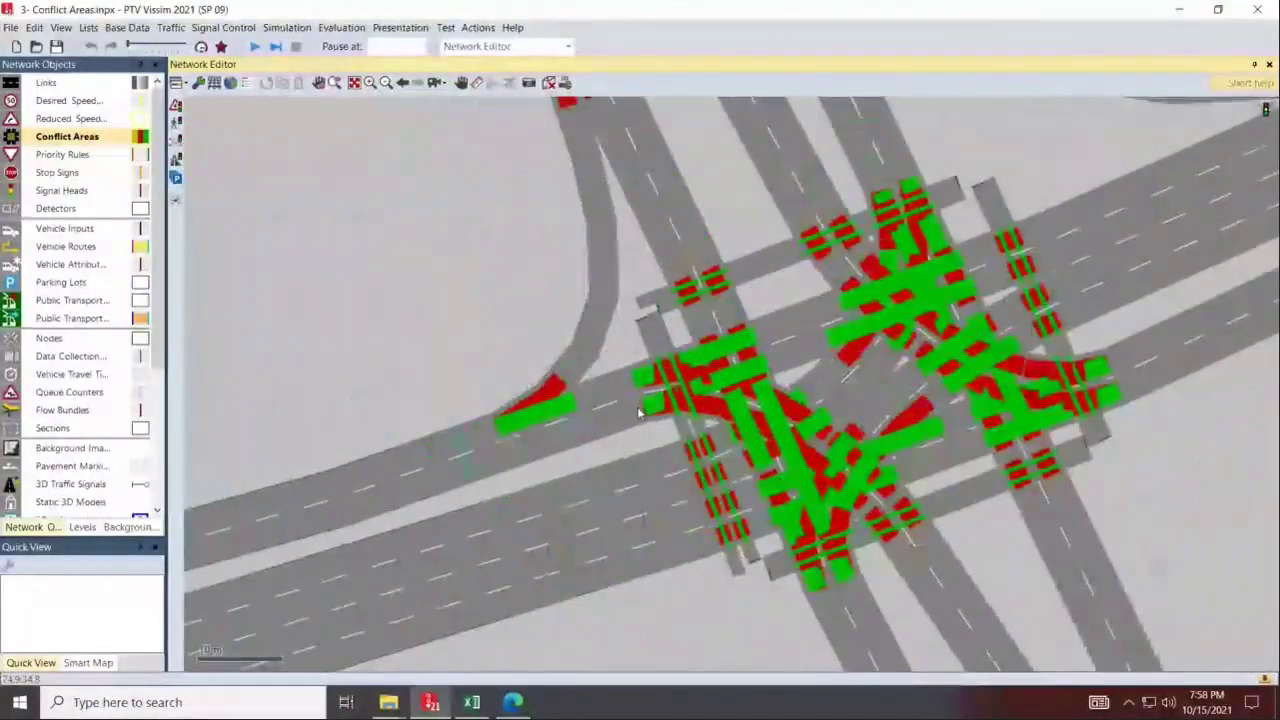
Delete the stop signs on the northern and southern Sarcee Tr approaches to the intersection.
{"action": "scroll", "coordinate": [640, 413], "scroll_direction": "up", "scroll_amount": 1}
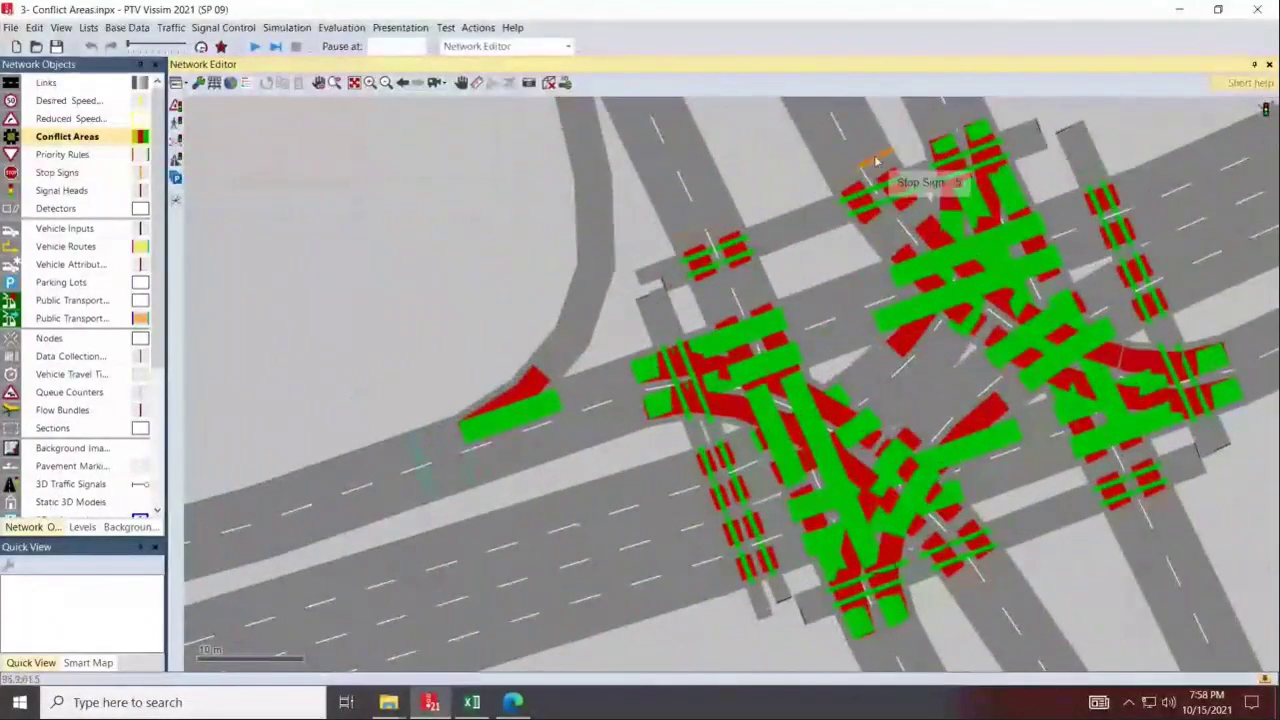
{"action": "left_click", "coordinate": [852, 180]}
{"action": "left_click", "coordinate": [848, 176], "text": "ctrl"}
{"action": "left_click_drag", "start_coordinate": [849, 176], "coordinate": [693, 236]}
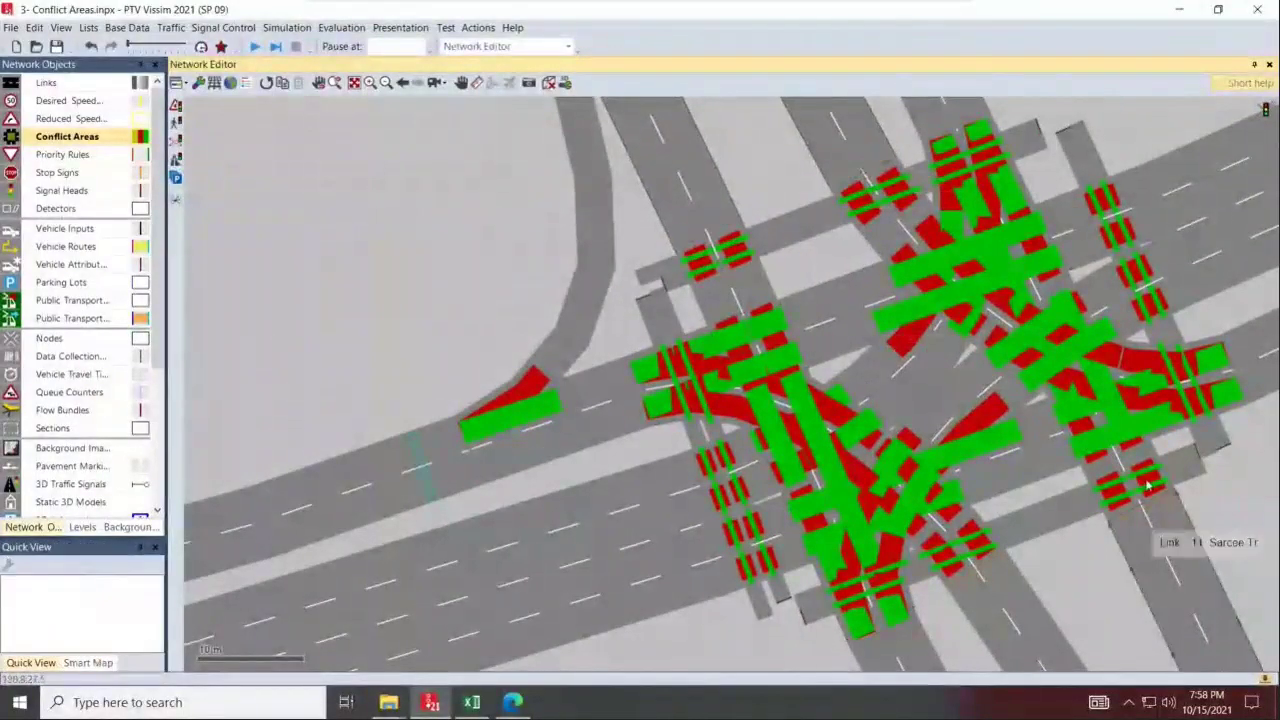
{"action": "left_click", "coordinate": [1163, 505]}
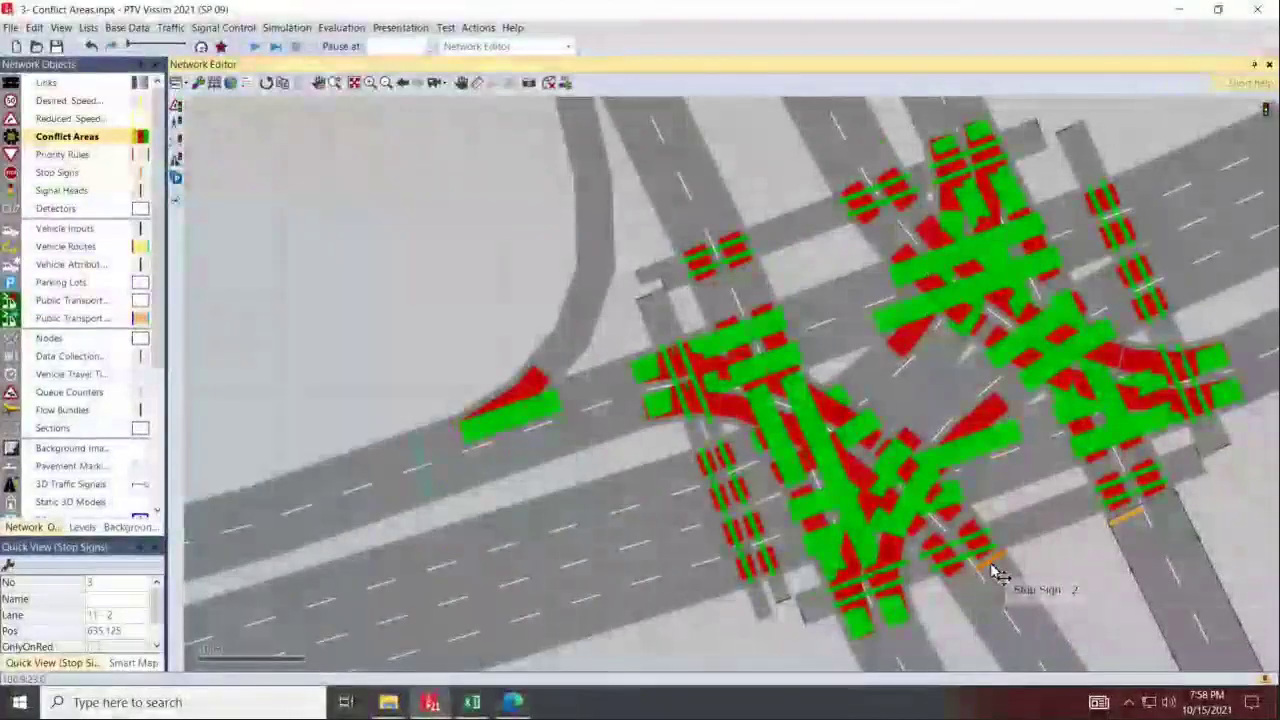
{"action": "key", "text": "Delete"}
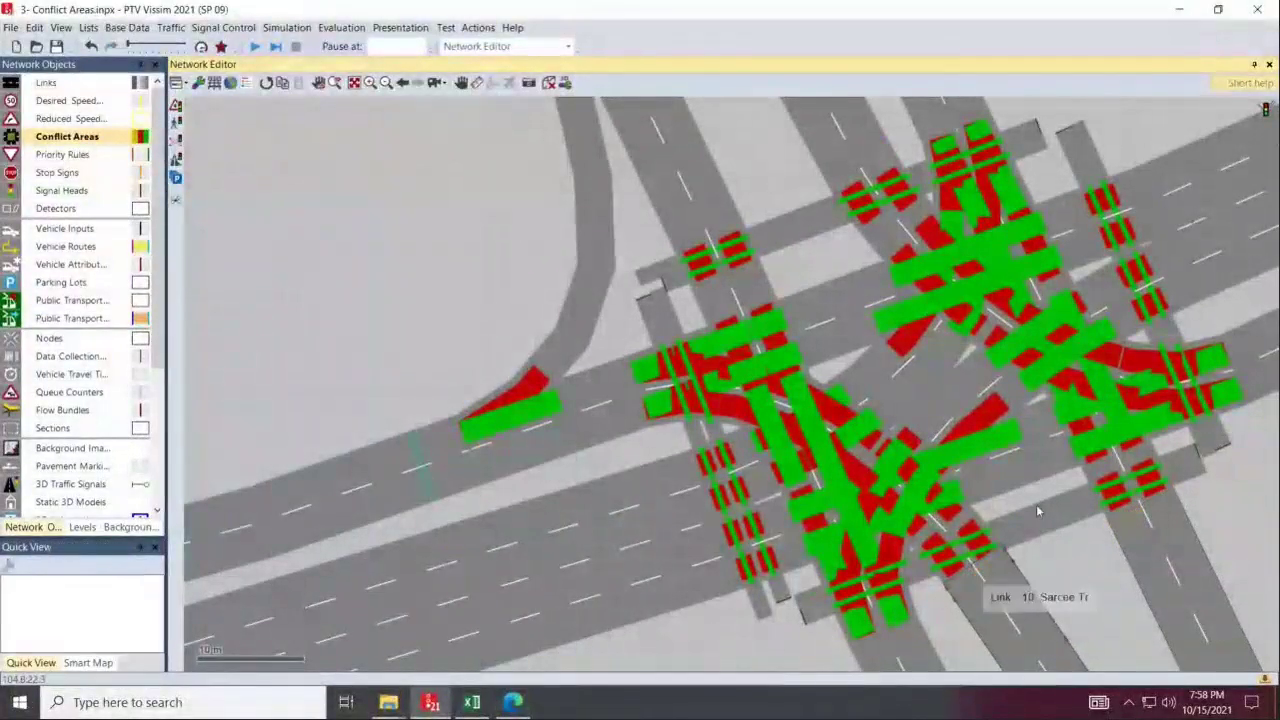
Place a stop sign on lane 4 of link 1 at 82.726 m, just before the western Country Hills Blvd crosswalk.
{"action": "left_click", "coordinate": [54, 174]}
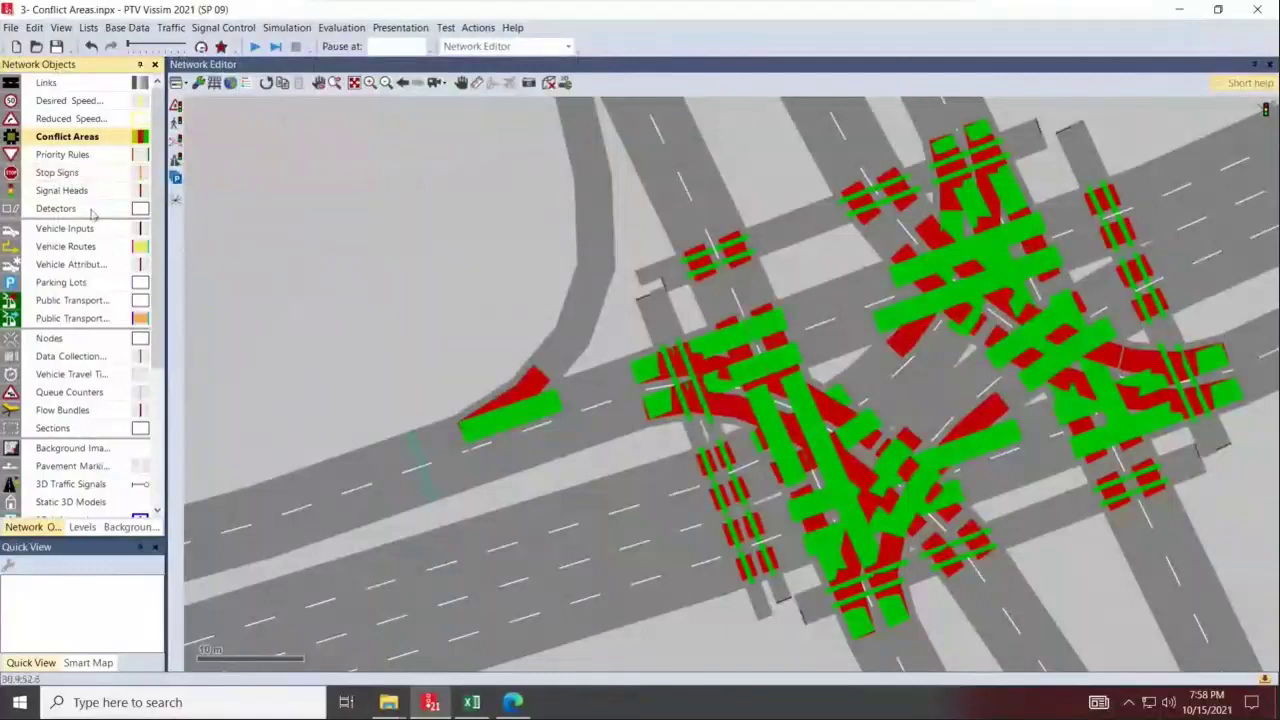
{"action": "left_click", "coordinate": [60, 172]}
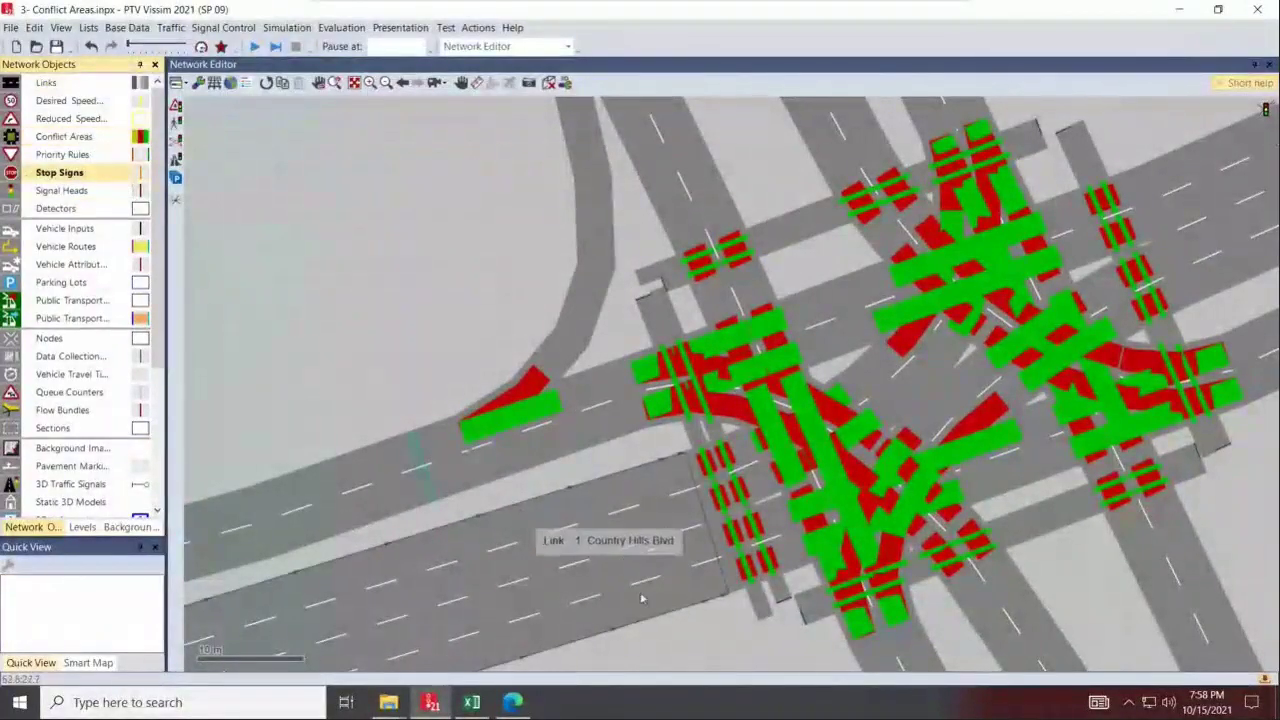
{"action": "left_click_drag", "start_coordinate": [651, 571], "coordinate": [620, 498]}
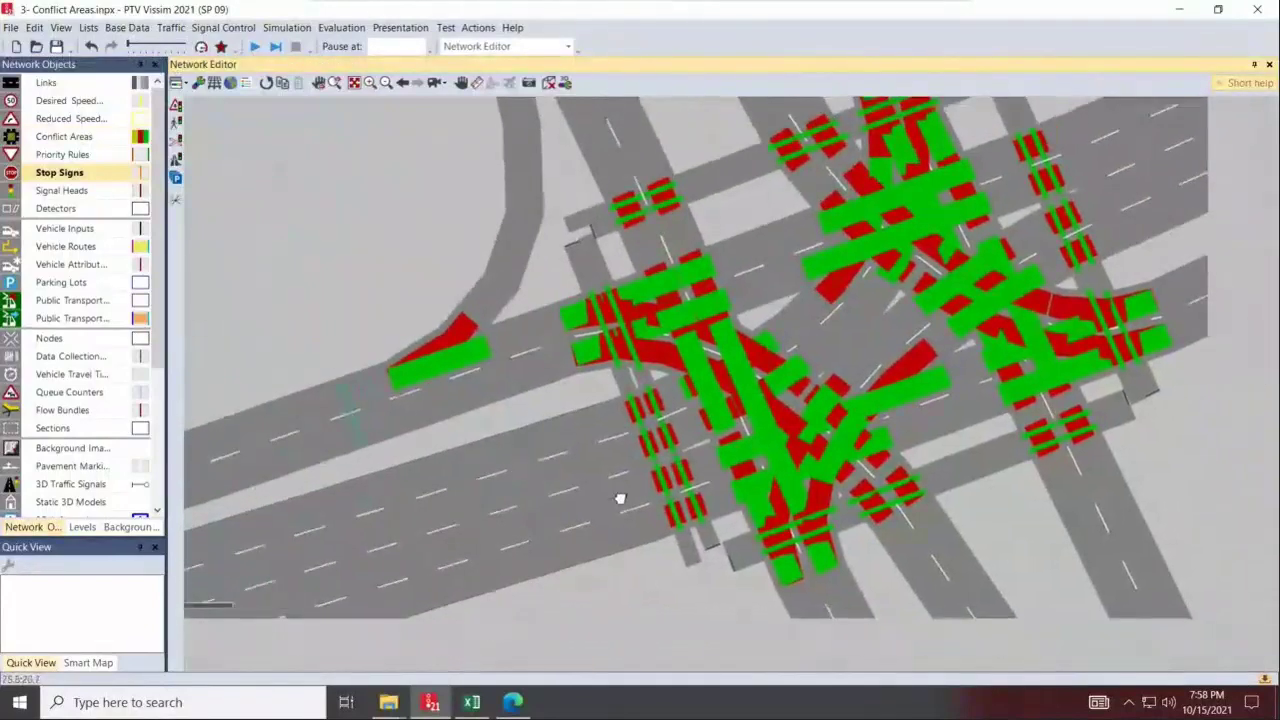
{"action": "scroll", "coordinate": [620, 498], "scroll_direction": "up", "scroll_amount": 4}
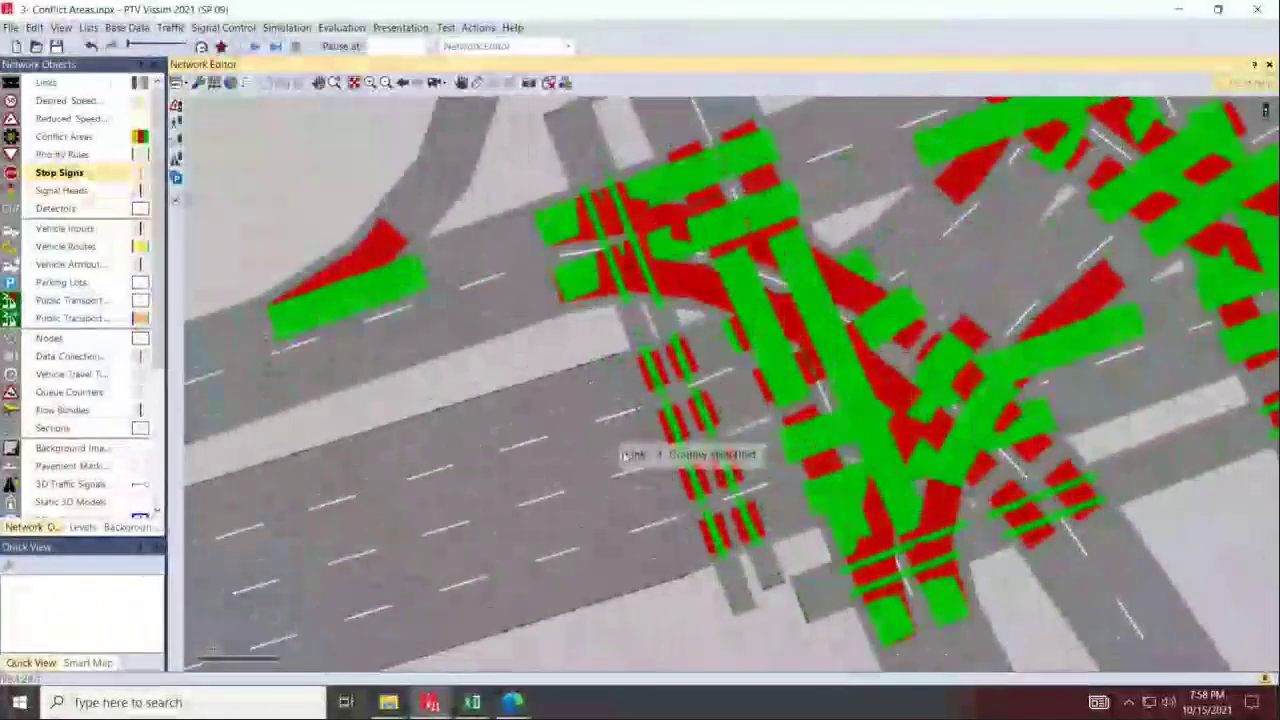
{"action": "right_click", "coordinate": [612, 381]}
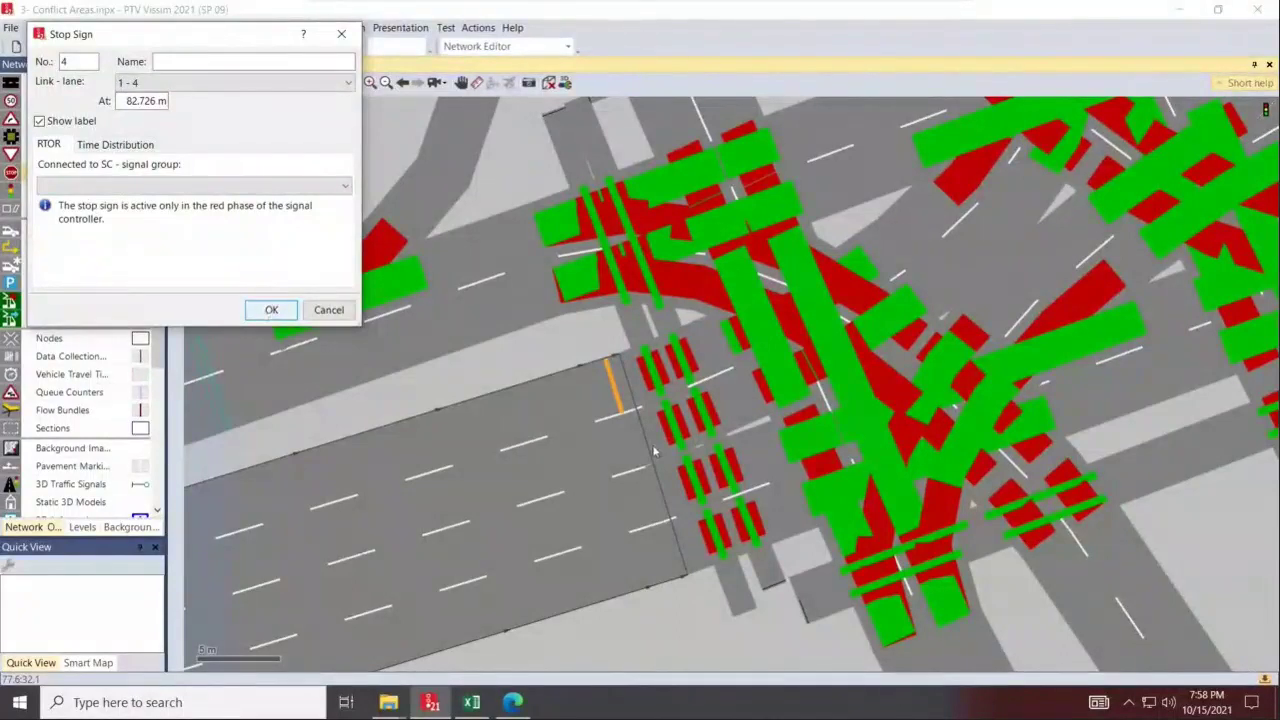
{"action": "key", "text": "Return"}
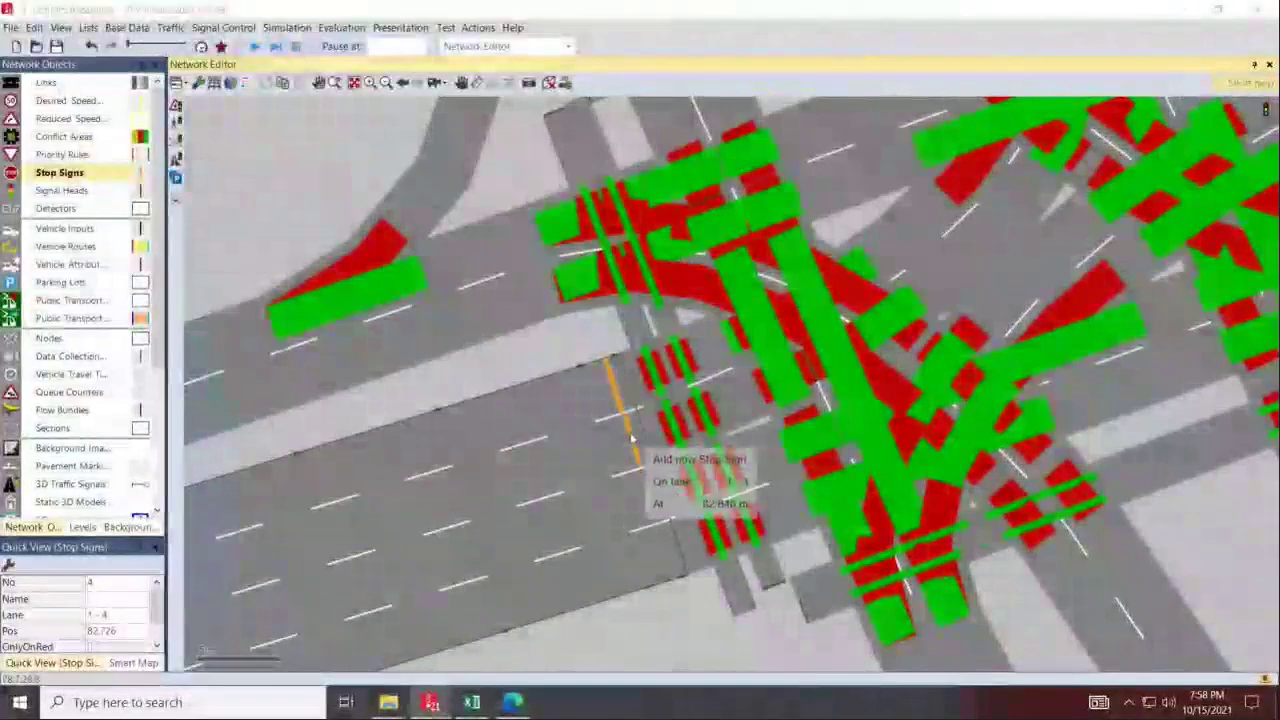
Add a stop sign on lane 3 of link 1 at 82.846 m and copy both signs to the two remaining lanes.
{"action": "right_click", "coordinate": [632, 438], "text": "ctrl"}
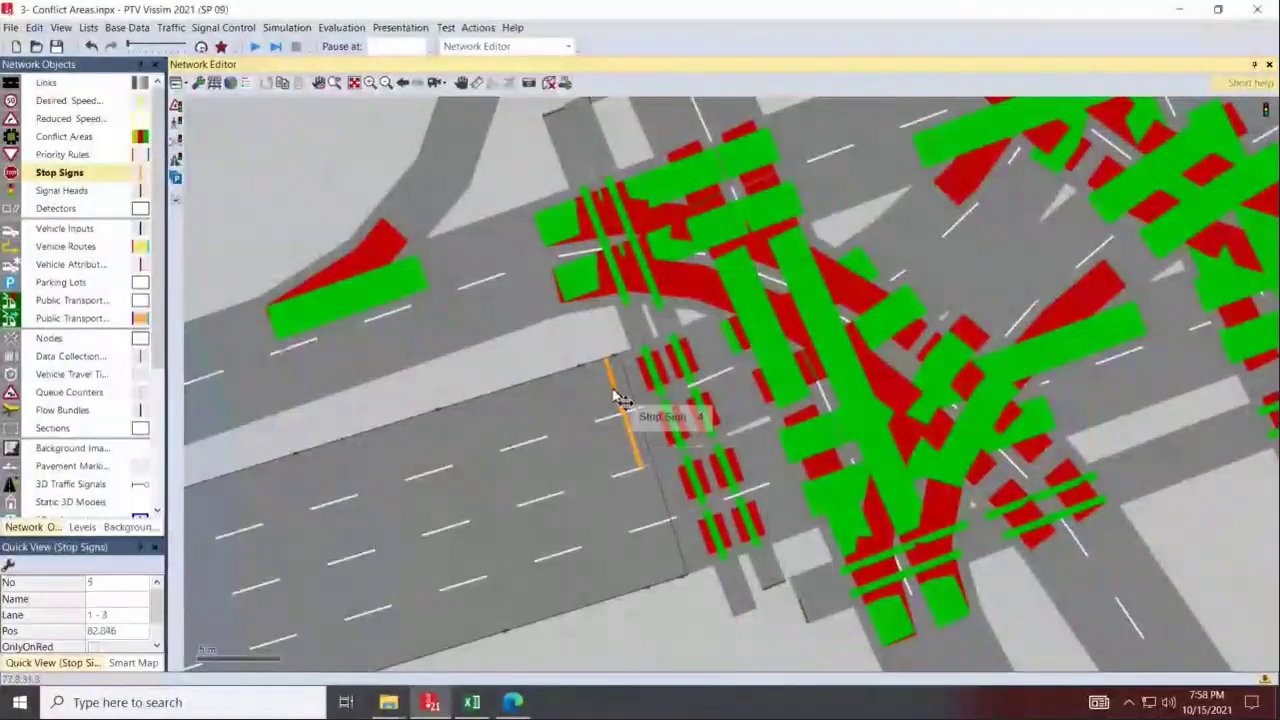
{"action": "left_click", "coordinate": [618, 396]}
{"action": "left_click_drag", "start_coordinate": [636, 447], "coordinate": [669, 524]}
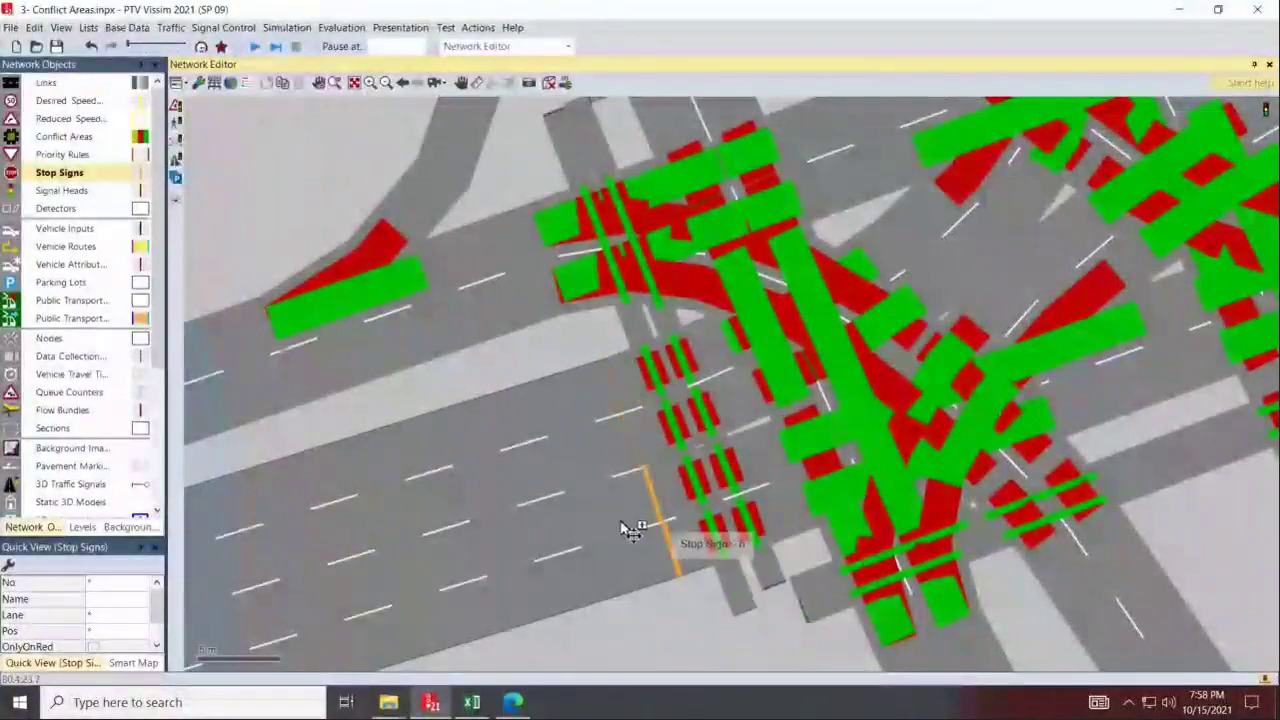
Place stop signs across the lanes of the eastern Country Hills Blvd approach, just before the crosswalk.
{"action": "scroll", "coordinate": [628, 530], "scroll_direction": "down", "scroll_amount": 2}
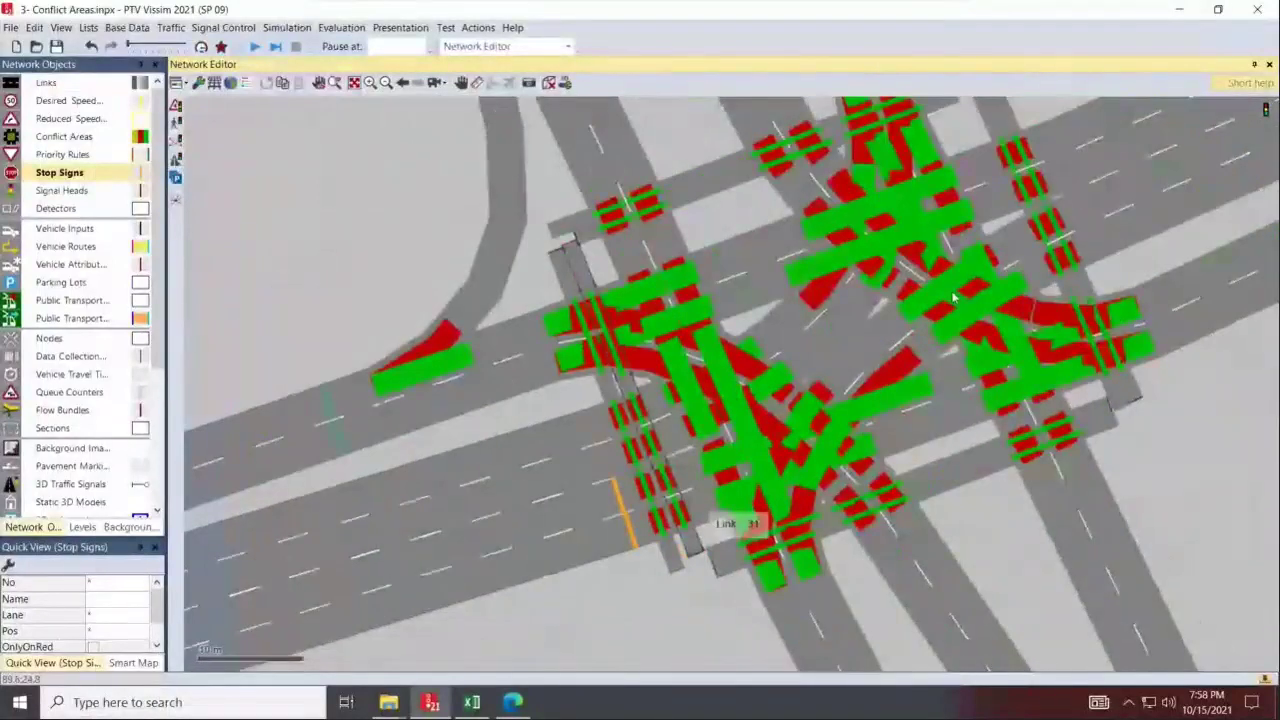
{"action": "left_click_drag", "start_coordinate": [1008, 260], "coordinate": [805, 411]}
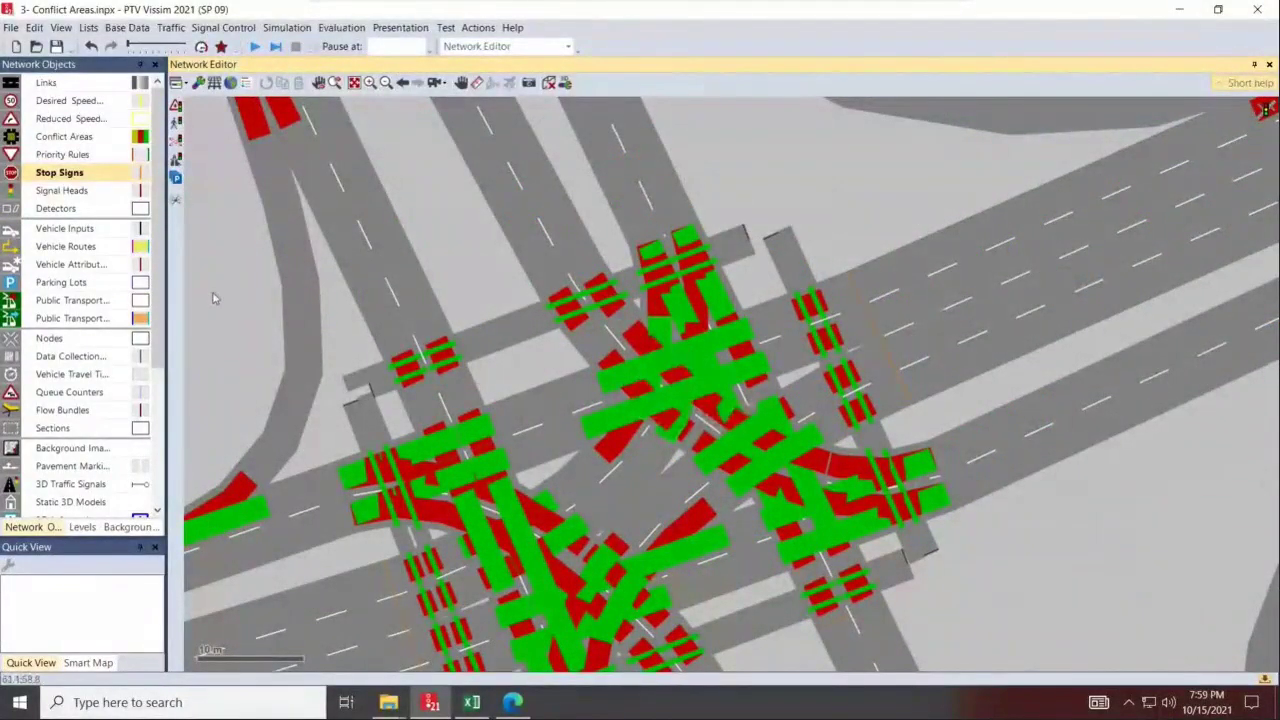
Inspect the conflict area where connector 10034 crosses the turning movement near the northern side of the intersection.
{"action": "scroll", "coordinate": [321, 344], "scroll_direction": "up", "scroll_amount": 2}
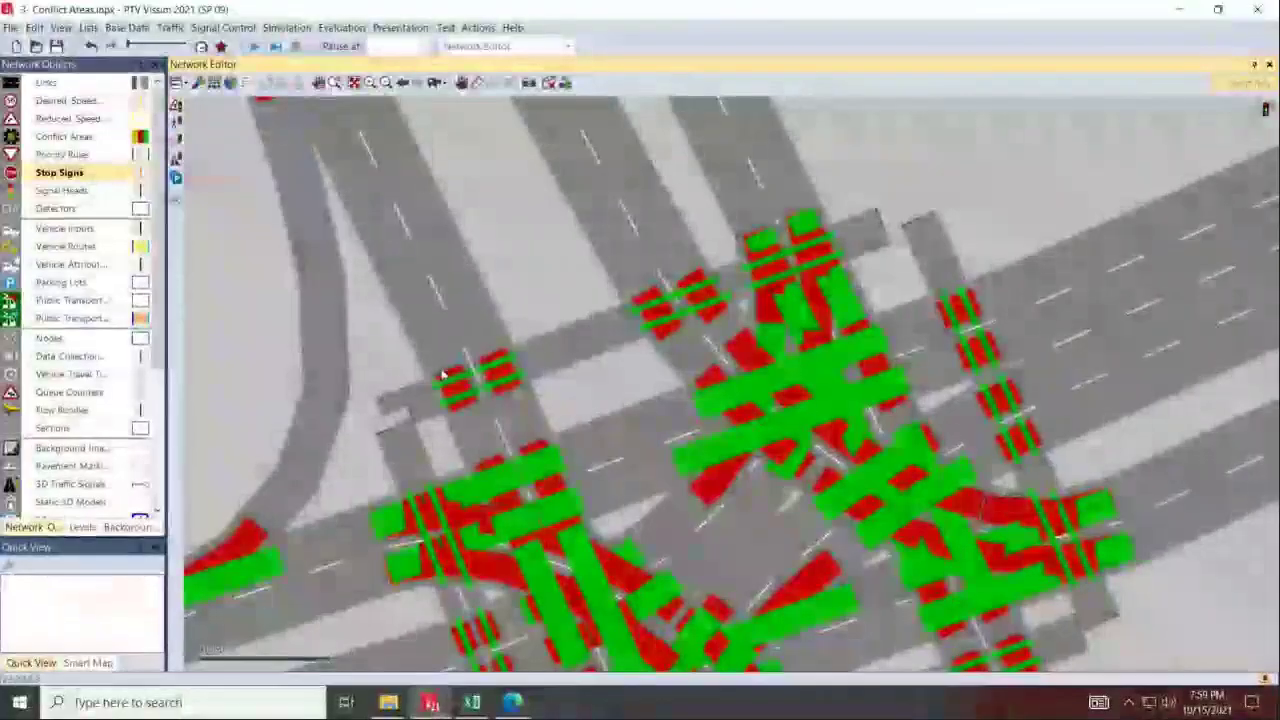
{"action": "left_click_drag", "start_coordinate": [739, 526], "coordinate": [663, 511]}
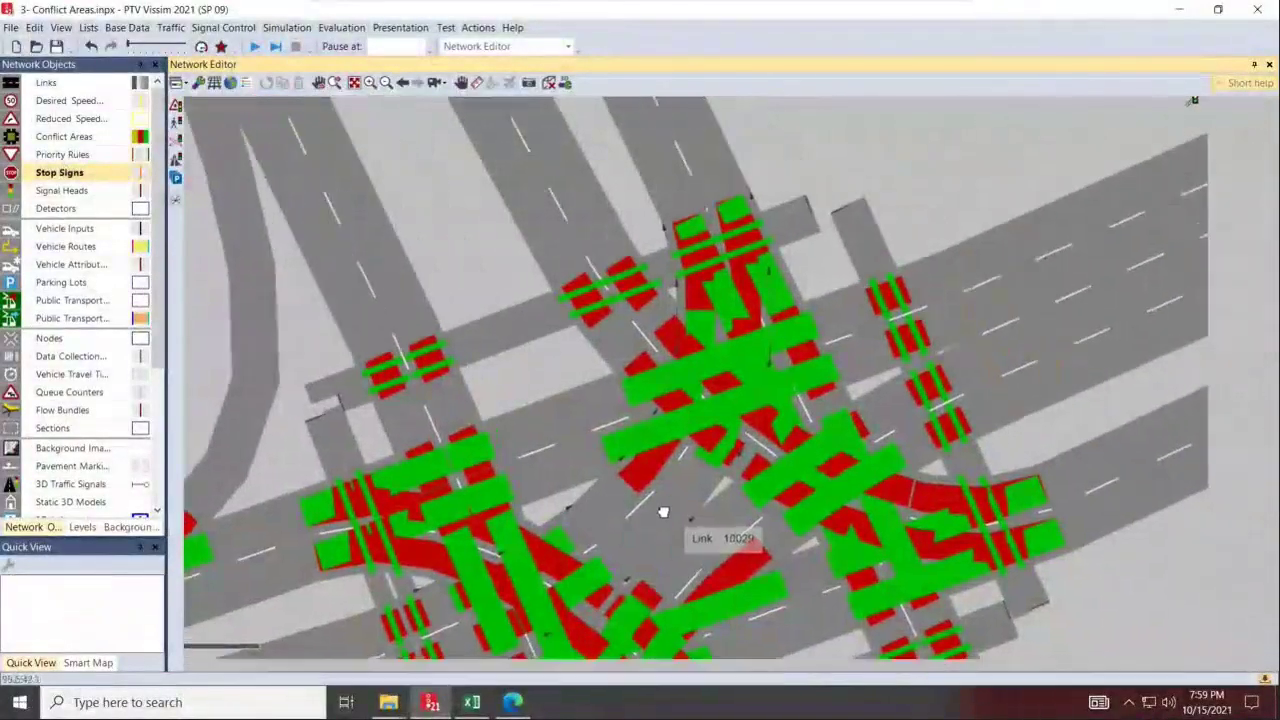
{"action": "scroll", "coordinate": [631, 533], "scroll_direction": "up", "scroll_amount": 1}
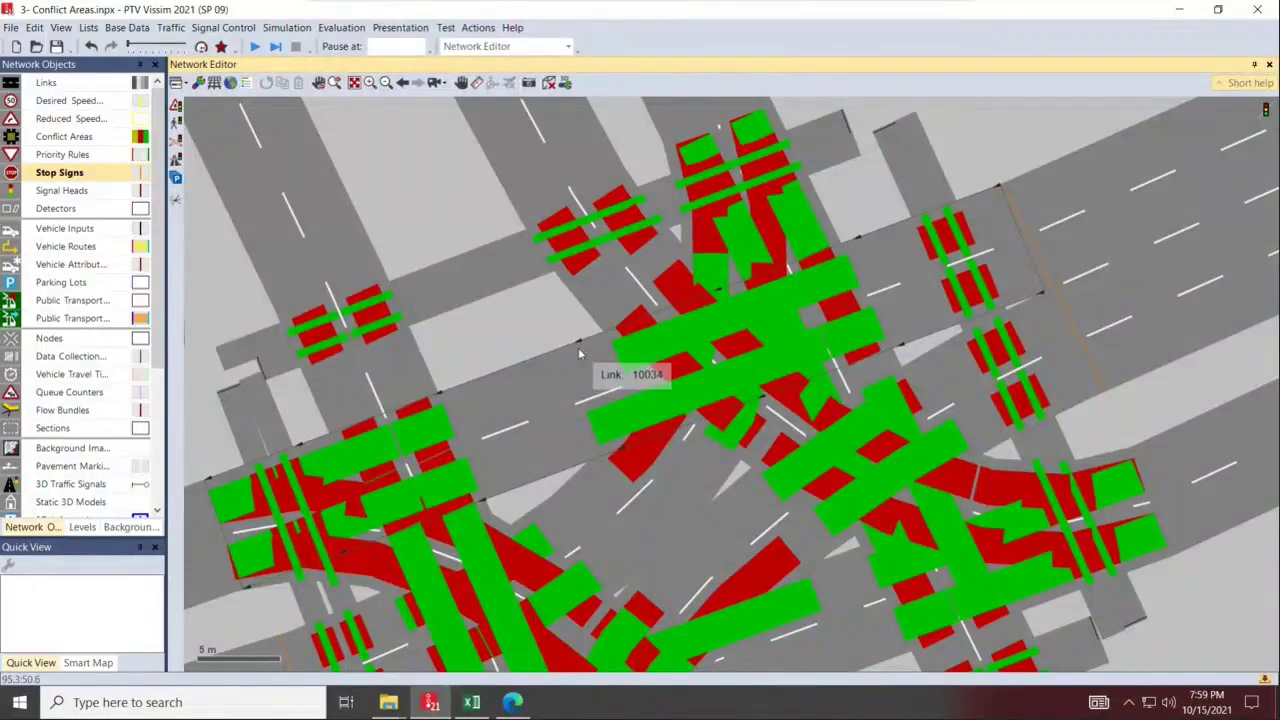
{"action": "left_click", "coordinate": [640, 338]}
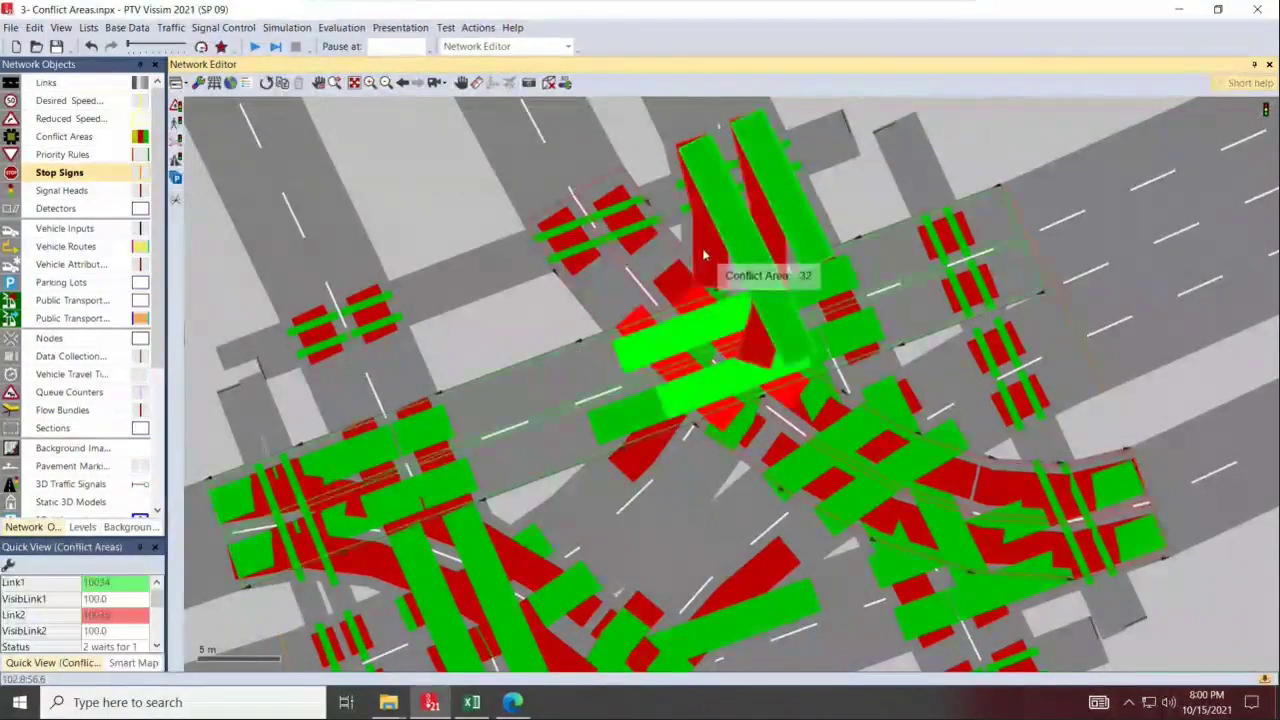
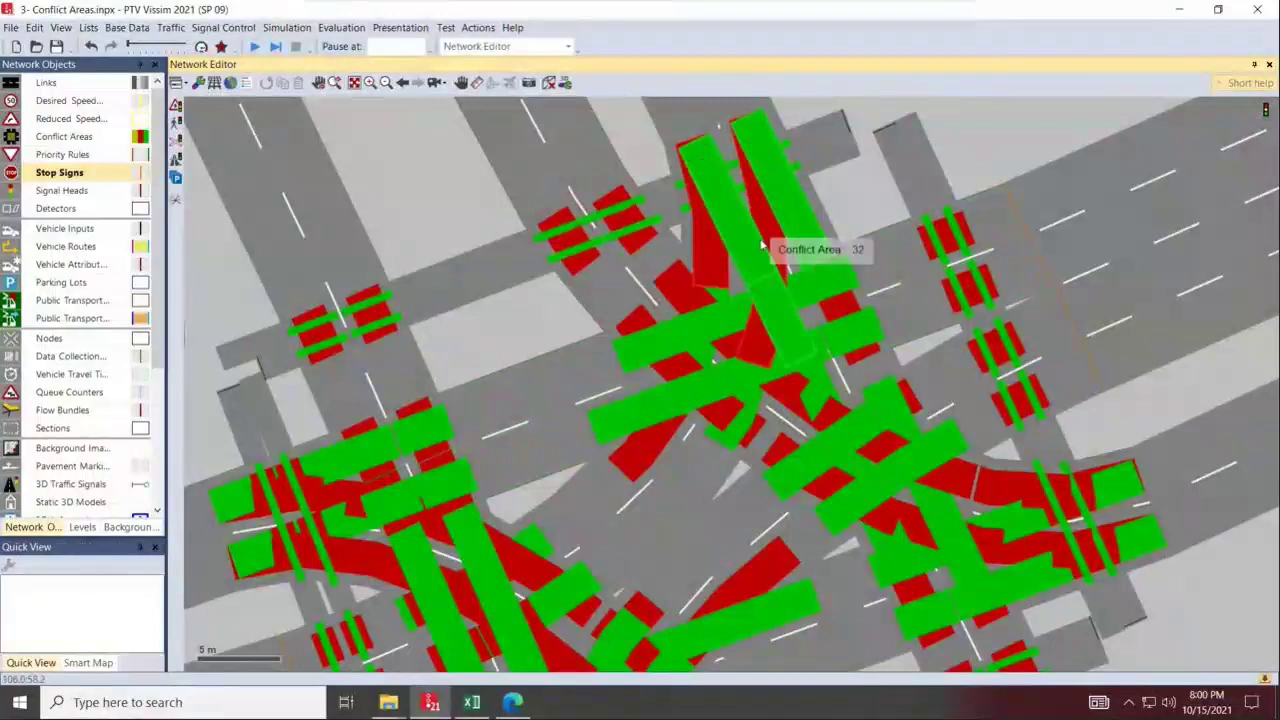
Start a continuous simulation run of the intersection model.
{"action": "scroll", "coordinate": [869, 295], "scroll_direction": "down", "scroll_amount": 1}
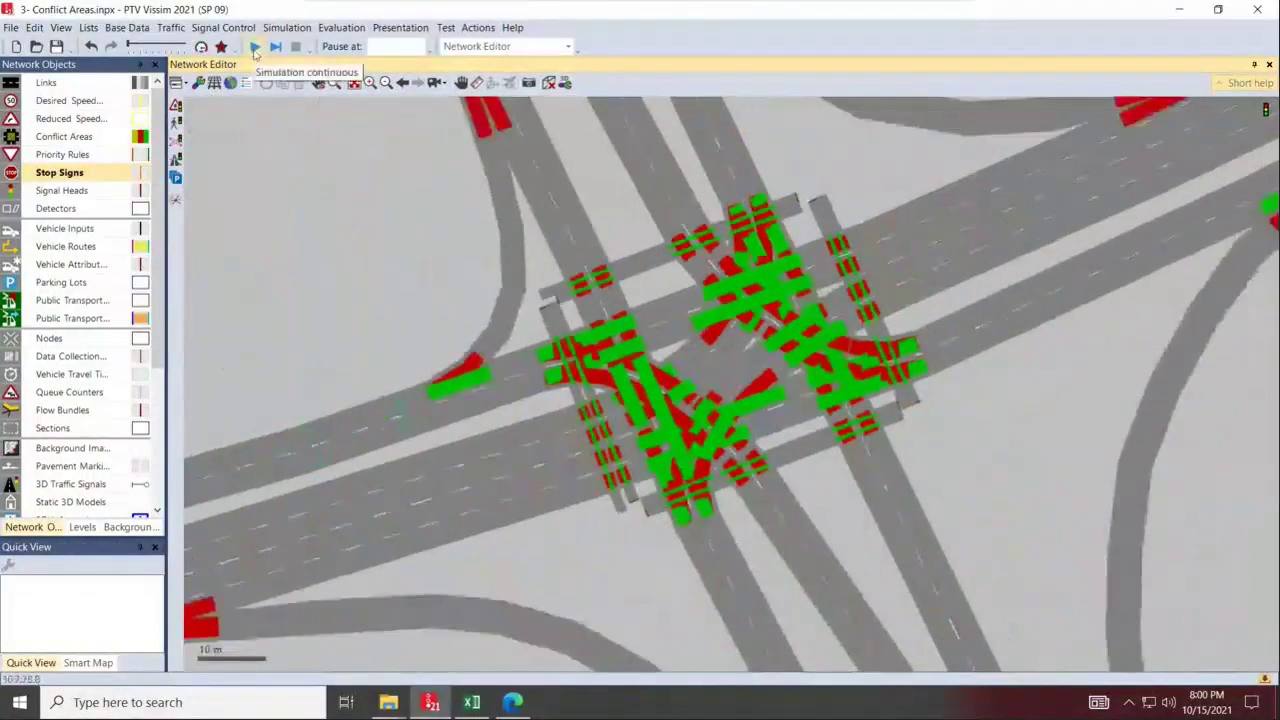
{"action": "left_click", "coordinate": [255, 46]}
{"action": "left_click", "coordinate": [616, 353]}
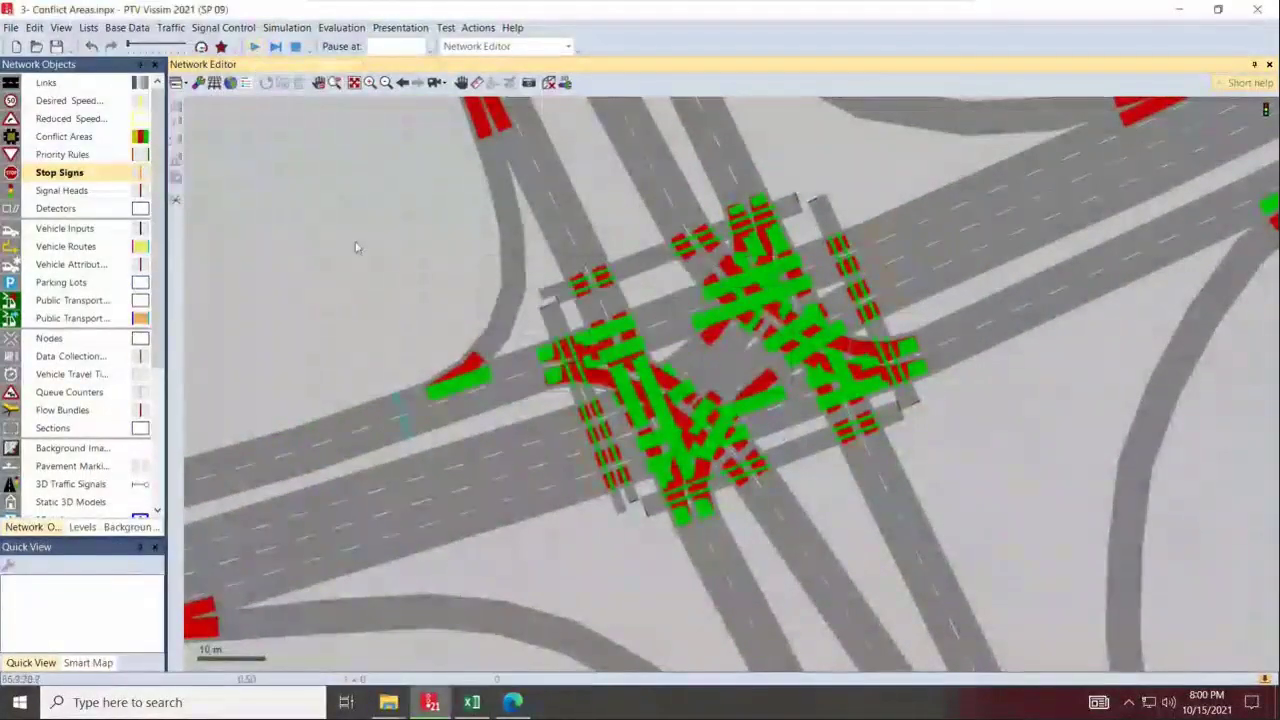
{"action": "scroll", "coordinate": [906, 280], "scroll_direction": "down", "scroll_amount": 1}
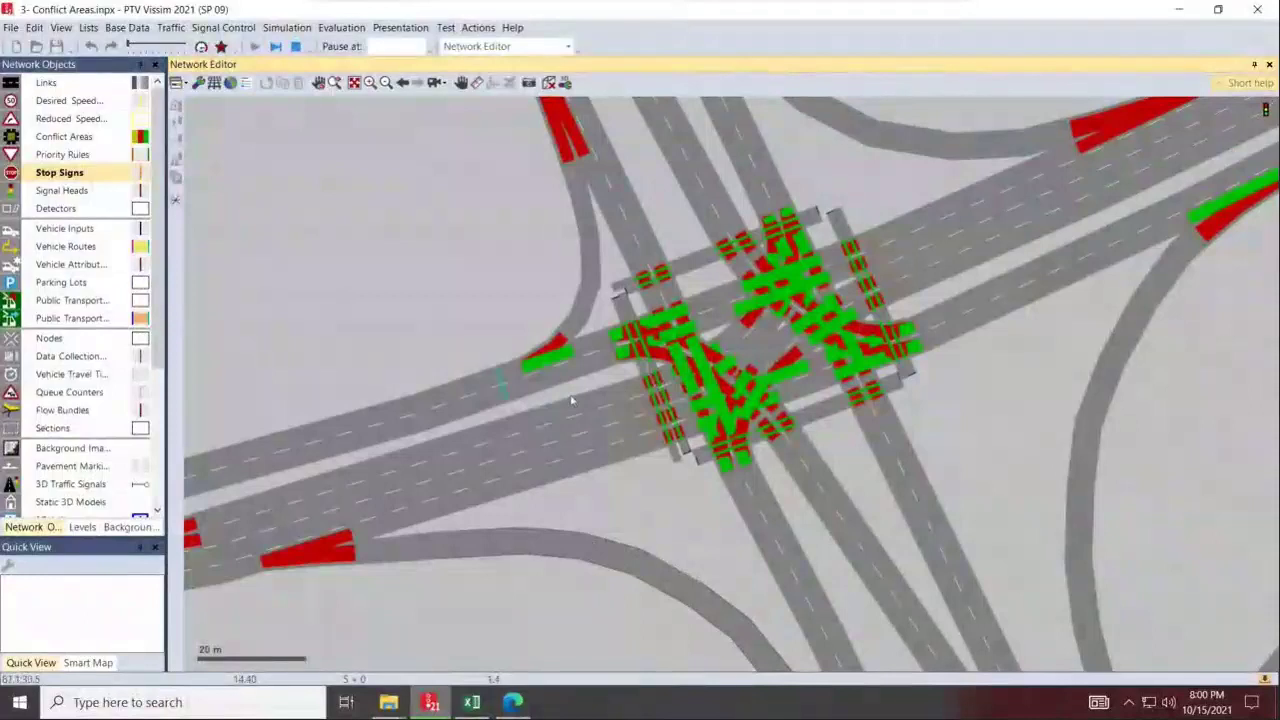
Inspect conflict areas 15 and 18, where the turning ramps meet Country Hills Blvd, during the simulation.
{"action": "left_click", "coordinate": [313, 558]}
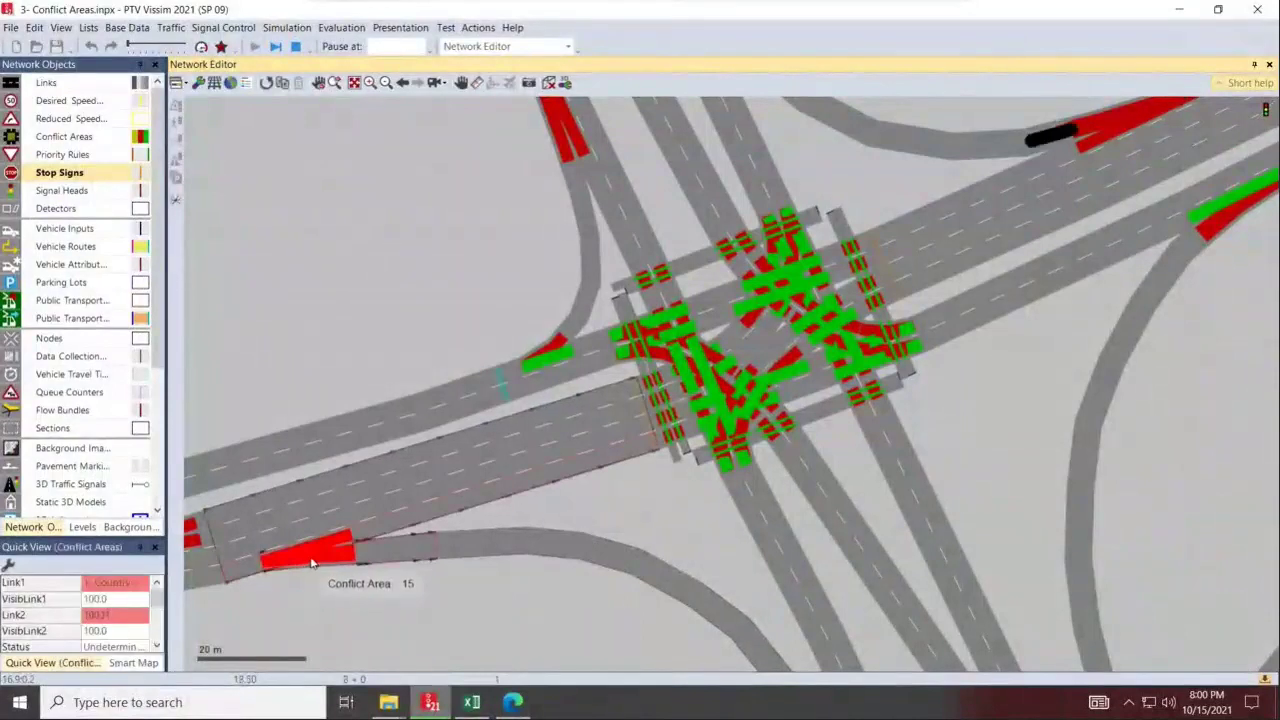
{"action": "left_click", "coordinate": [545, 362]}
{"action": "scroll", "coordinate": [545, 362], "scroll_direction": "up", "scroll_amount": 1}
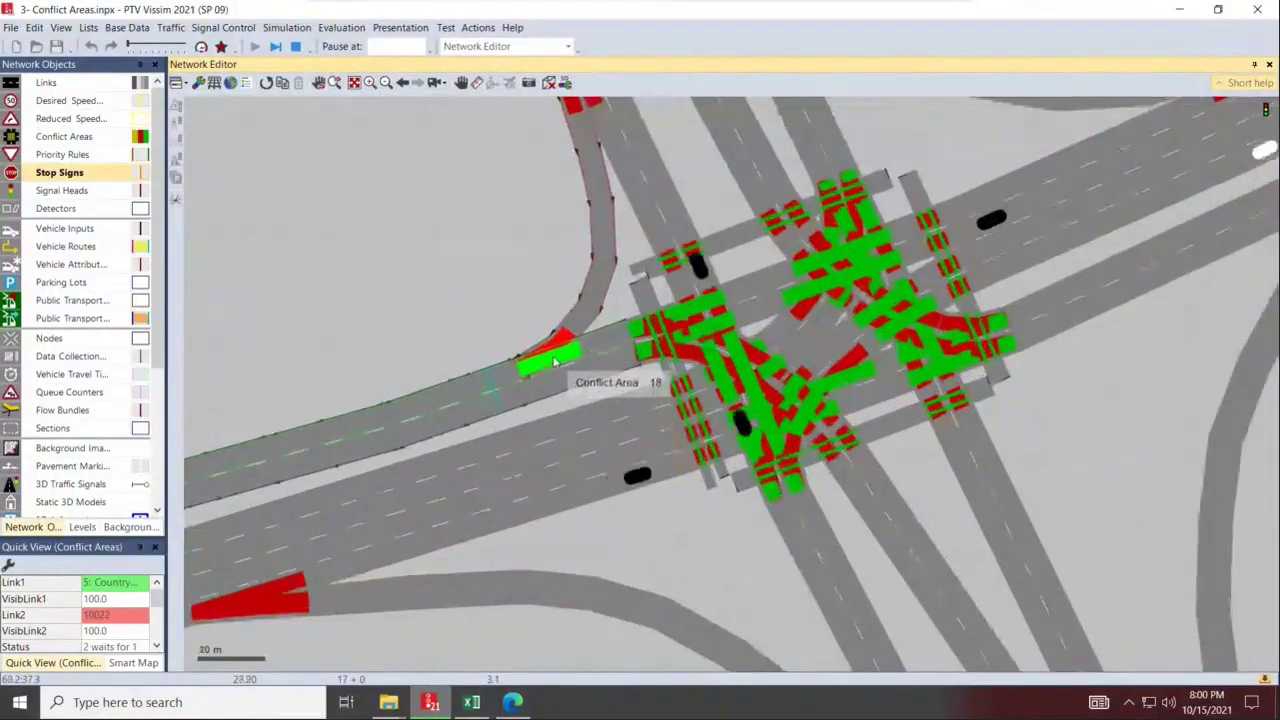
{"action": "scroll", "coordinate": [555, 365], "scroll_direction": "up", "scroll_amount": 2}
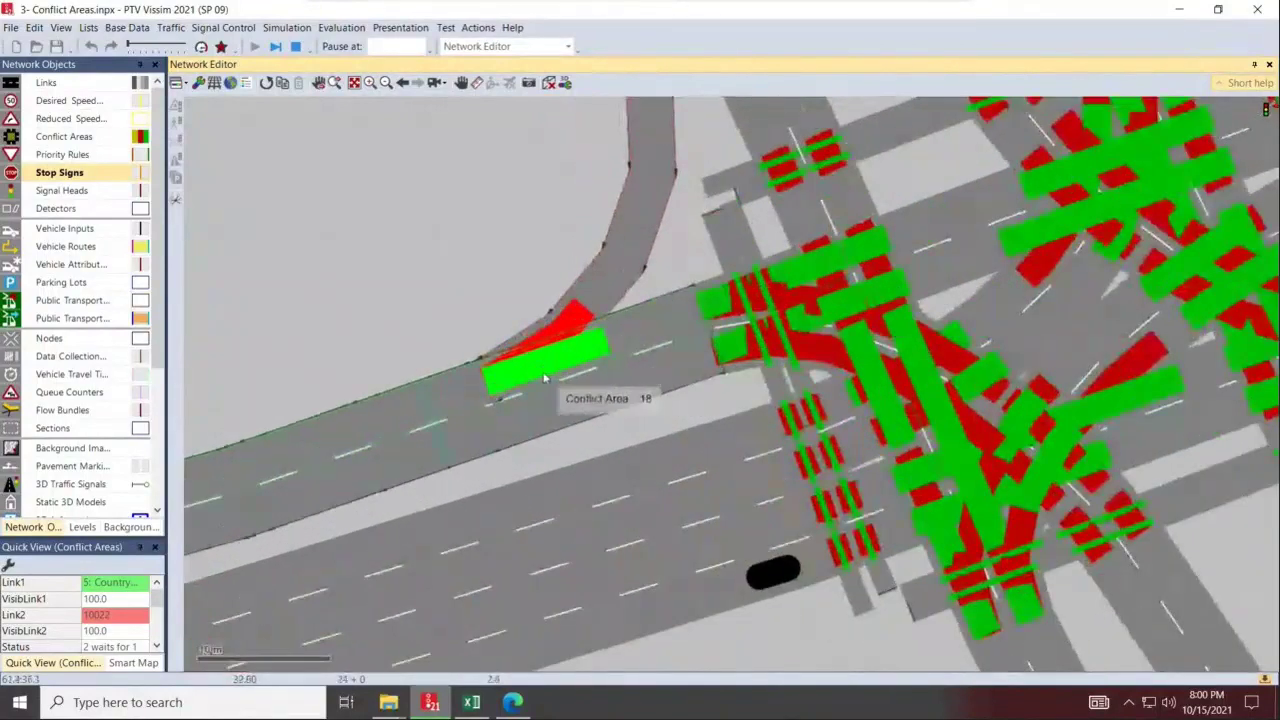
{"action": "scroll", "coordinate": [518, 465], "scroll_direction": "down", "scroll_amount": 1}
{"action": "scroll", "coordinate": [517, 464], "scroll_direction": "down", "scroll_amount": 1}
{"action": "left_click_drag", "start_coordinate": [1118, 473], "coordinate": [1029, 503]}
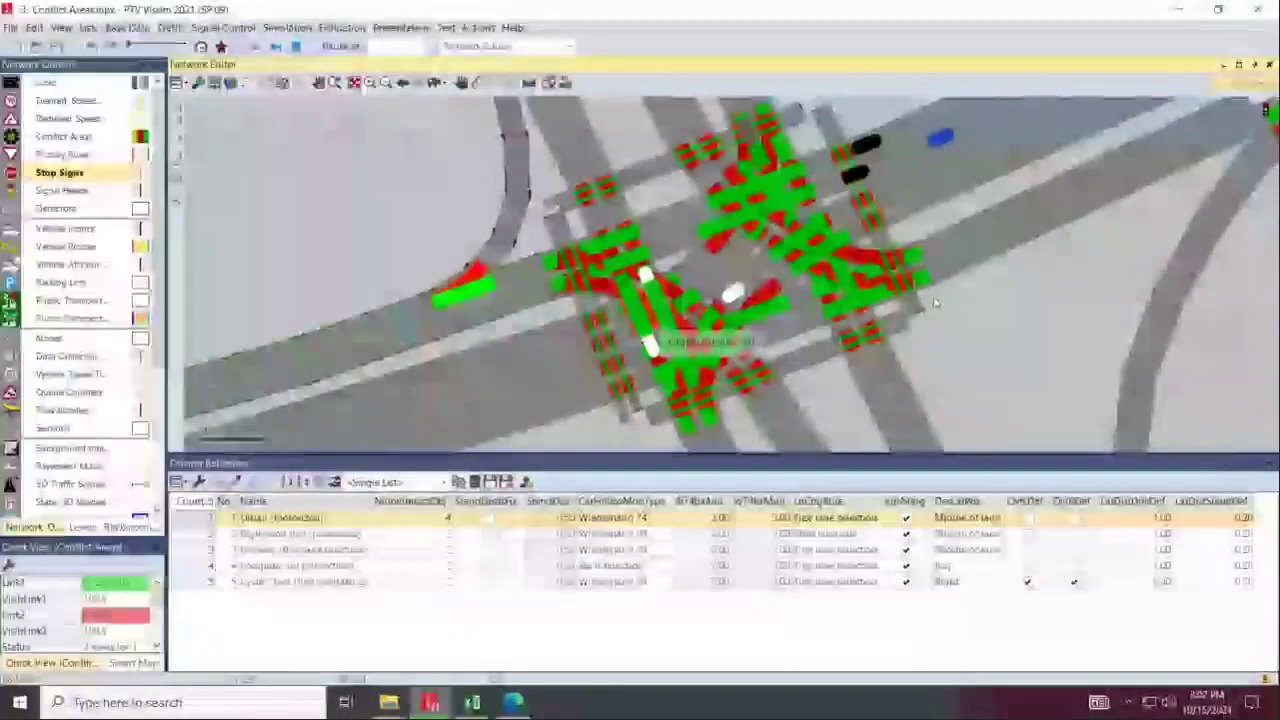
Examine vehicle behaviour at the western Country Hills Blvd lane-widening conflict areas, on the stop-controlled approach and through the intersection.
{"action": "left_click", "coordinate": [929, 312]}
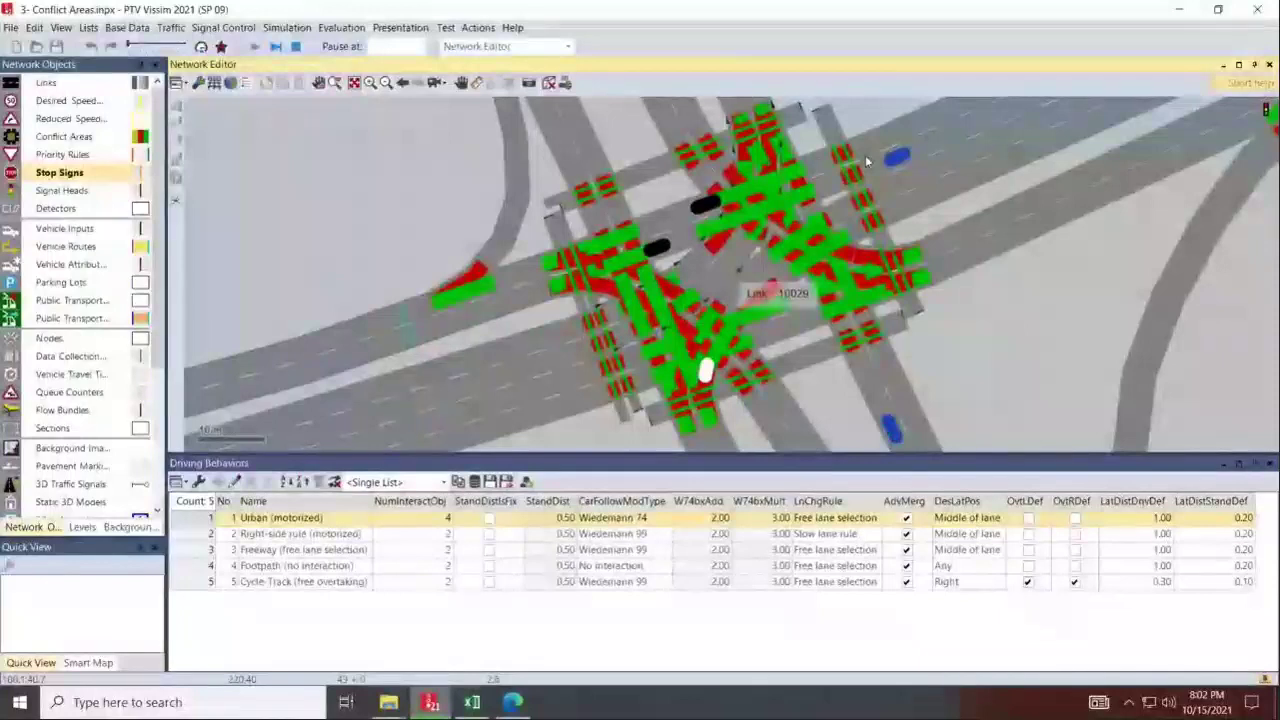
{"action": "scroll", "coordinate": [865, 155], "scroll_direction": "down", "scroll_amount": 3}
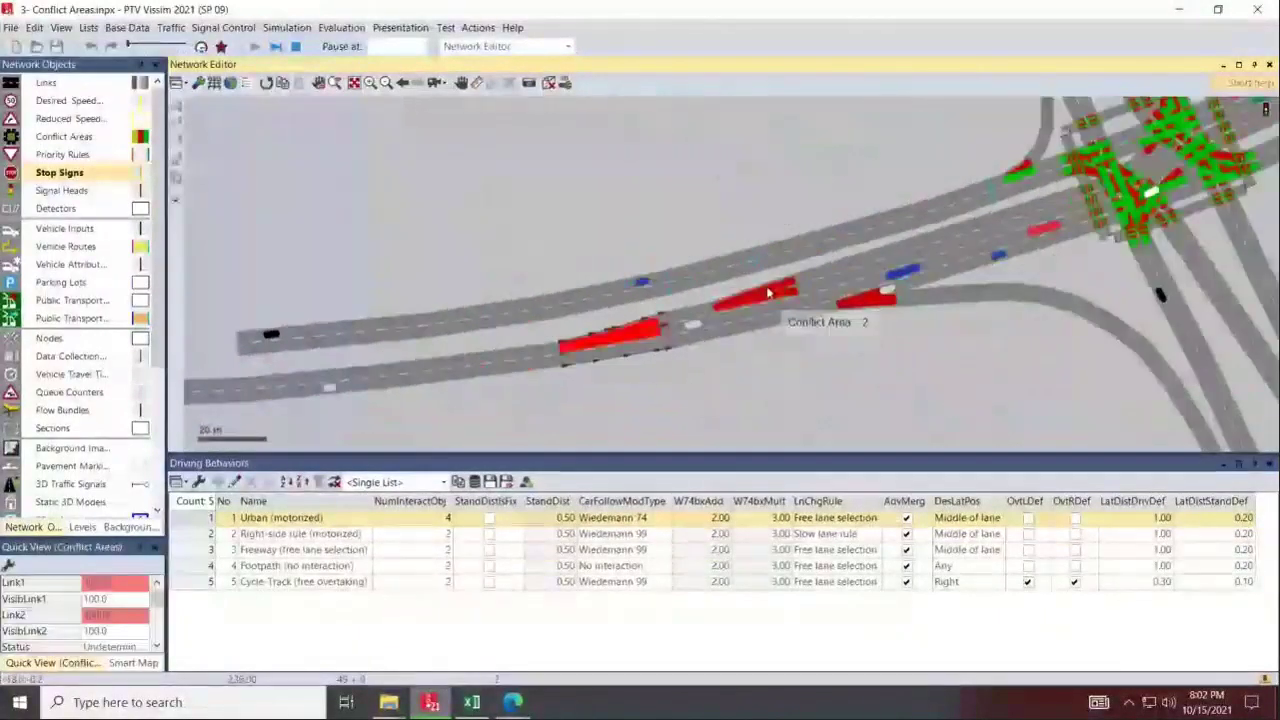
{"action": "left_click", "coordinate": [768, 295]}
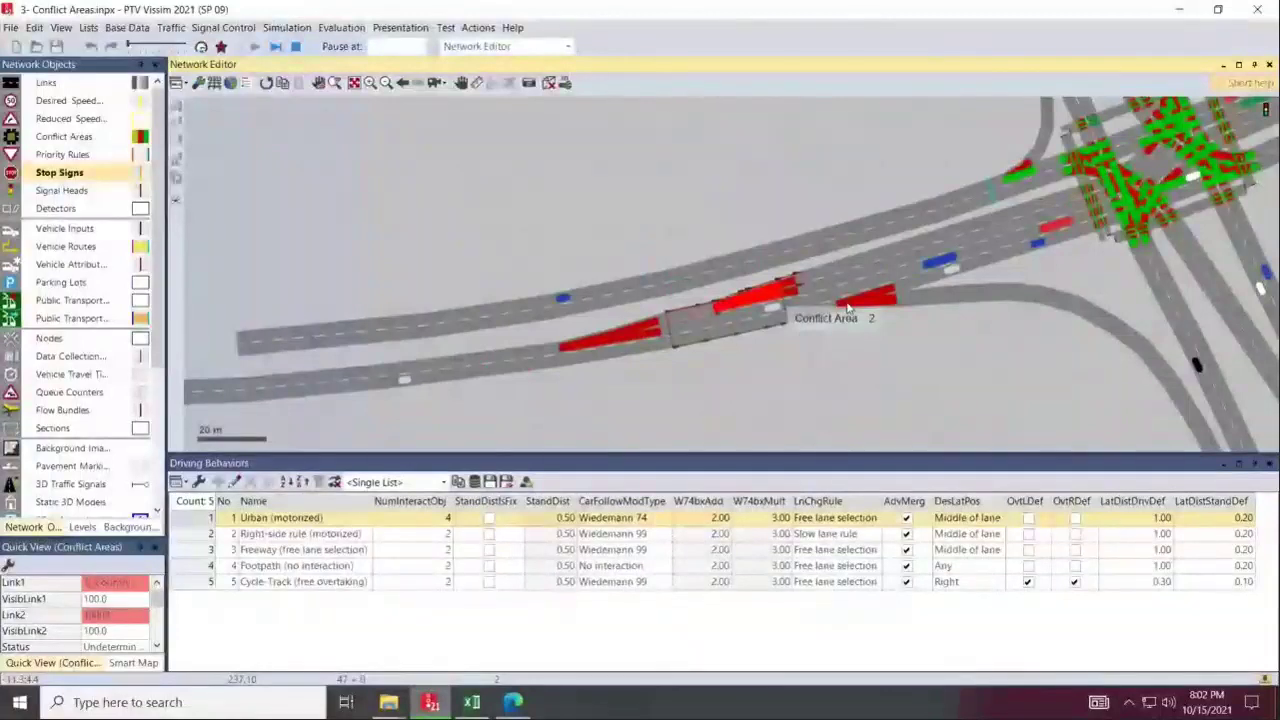
{"action": "left_click_drag", "start_coordinate": [1002, 226], "coordinate": [712, 365]}
{"action": "scroll", "coordinate": [712, 365], "scroll_direction": "up", "scroll_amount": 2}
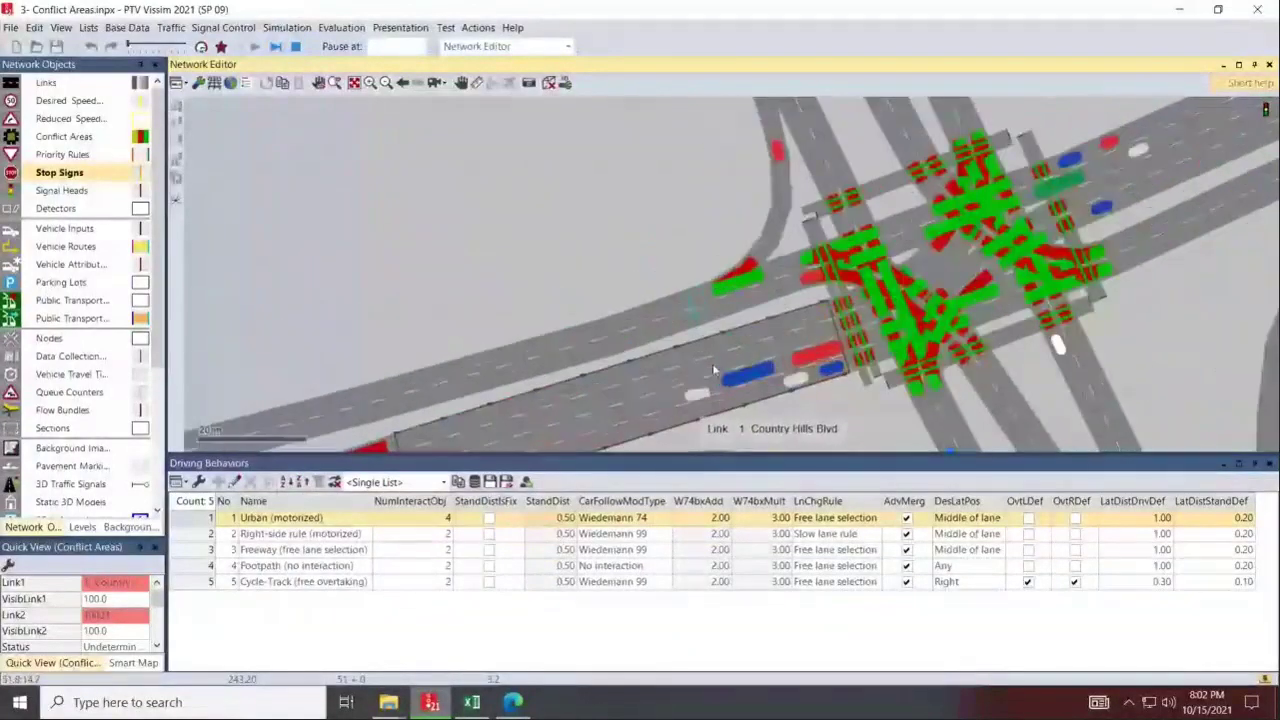
{"action": "scroll", "coordinate": [713, 371], "scroll_direction": "up", "scroll_amount": 3}
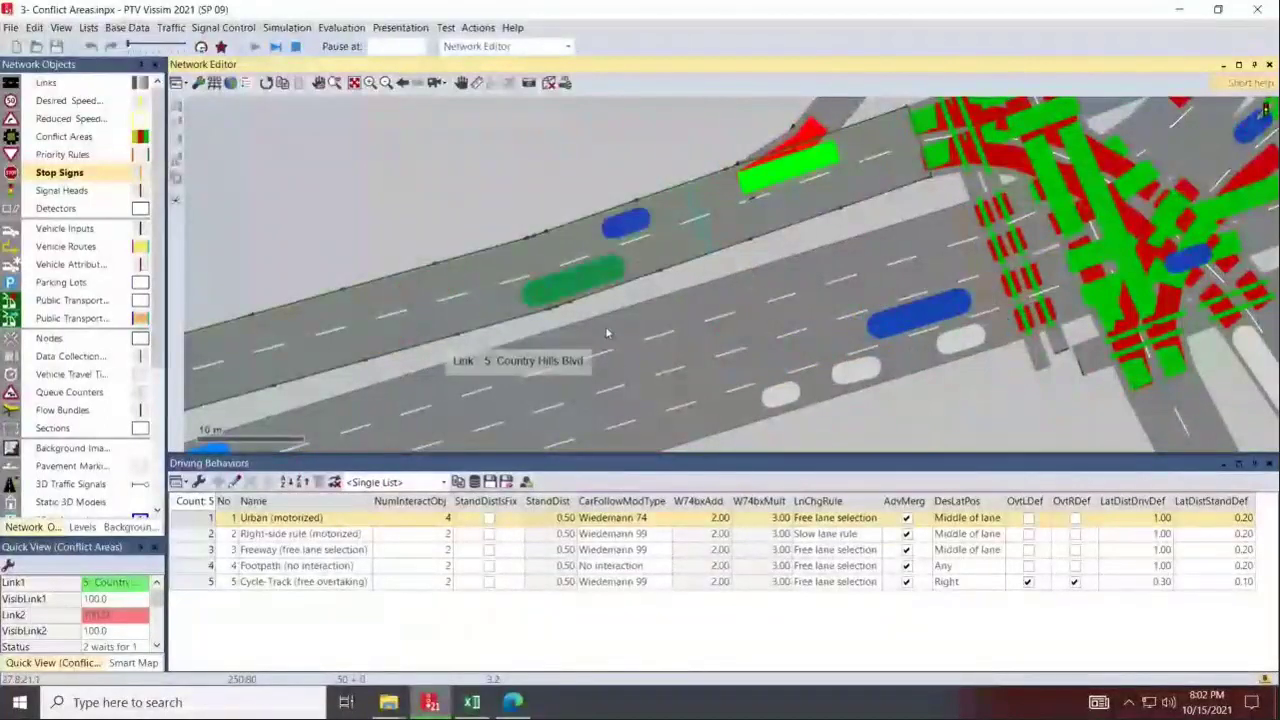
{"action": "scroll", "coordinate": [606, 328], "scroll_direction": "down", "scroll_amount": 3}
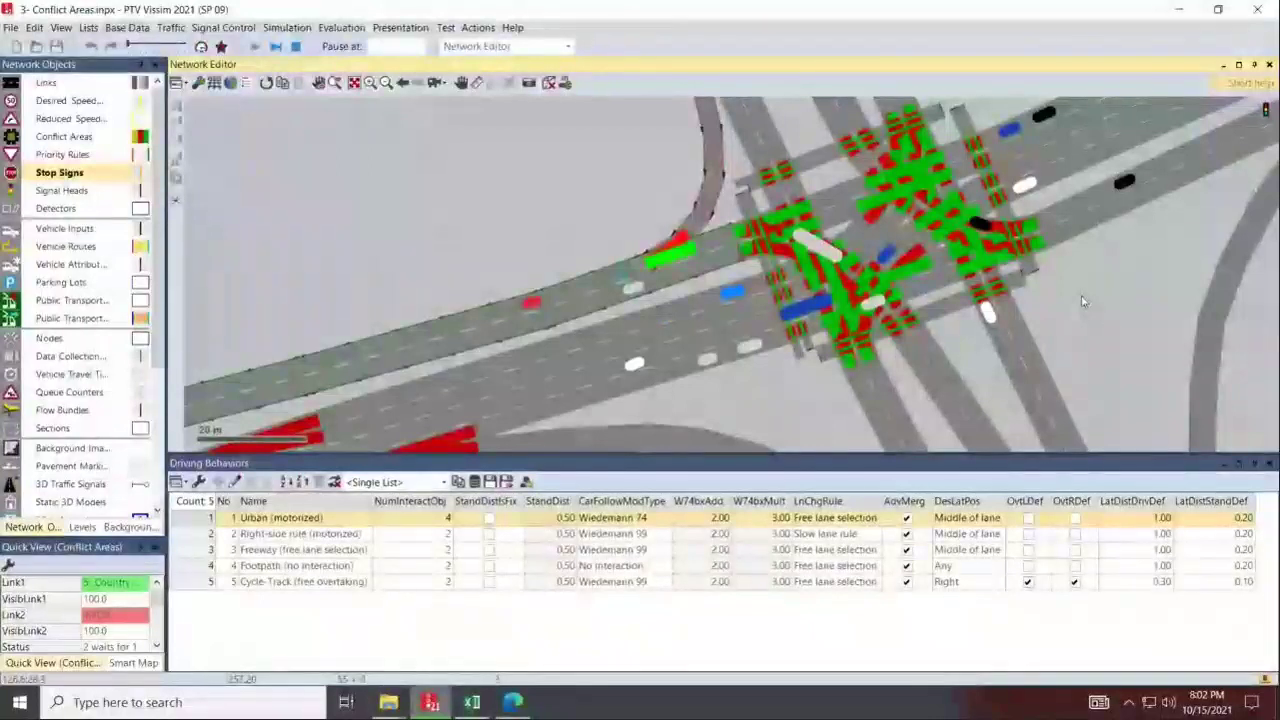
{"action": "left_click_drag", "start_coordinate": [1082, 301], "coordinate": [984, 328]}
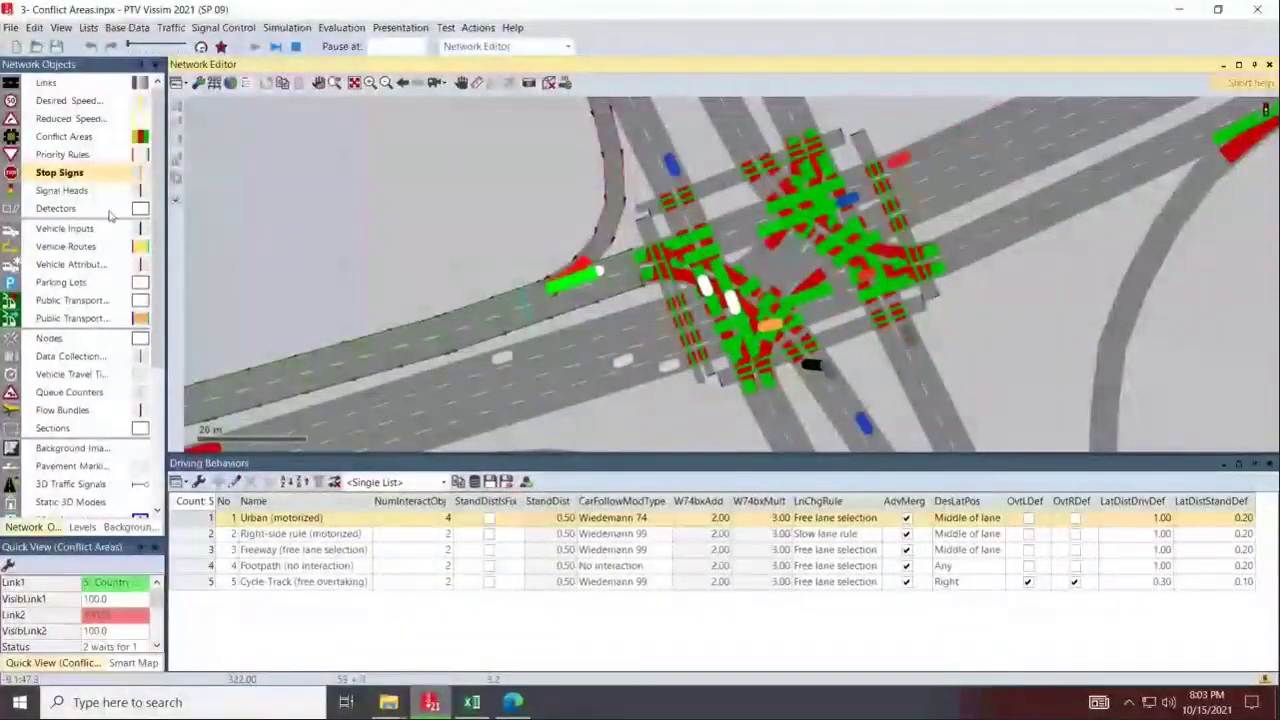
Clear the selection and stop the running simulation.
{"action": "left_click", "coordinate": [55, 172]}
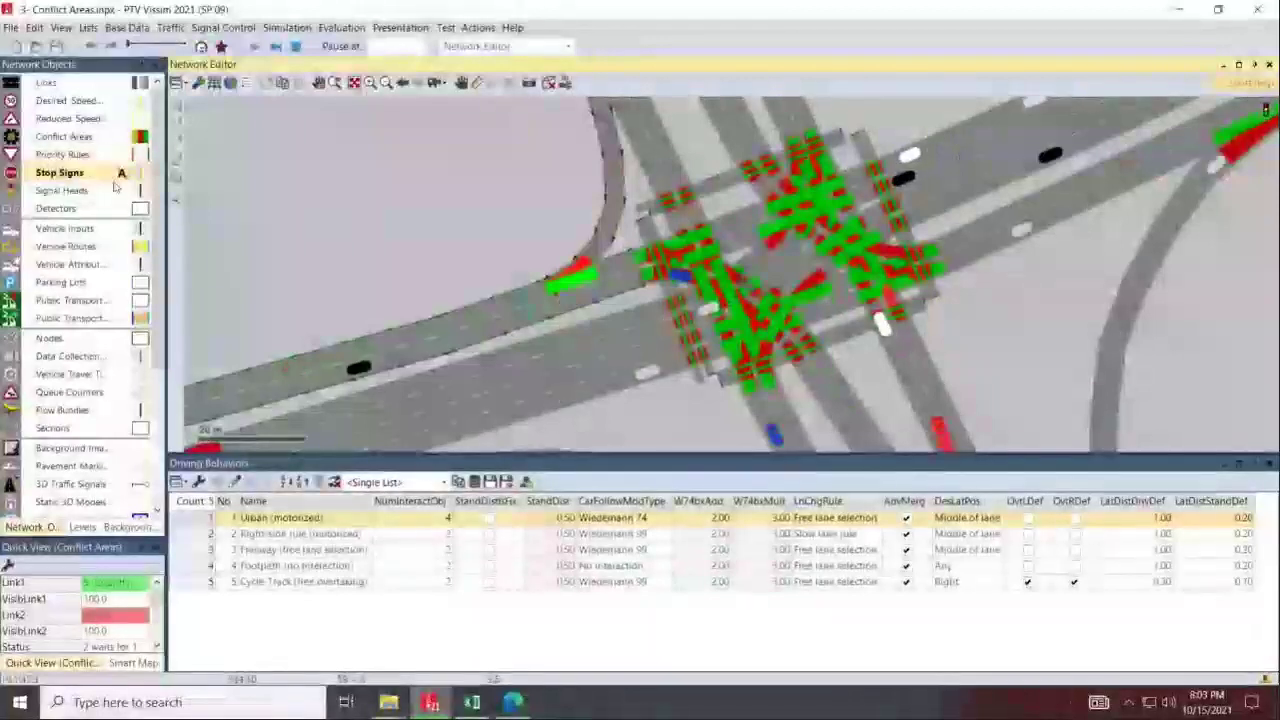
{"action": "left_click", "coordinate": [484, 142]}
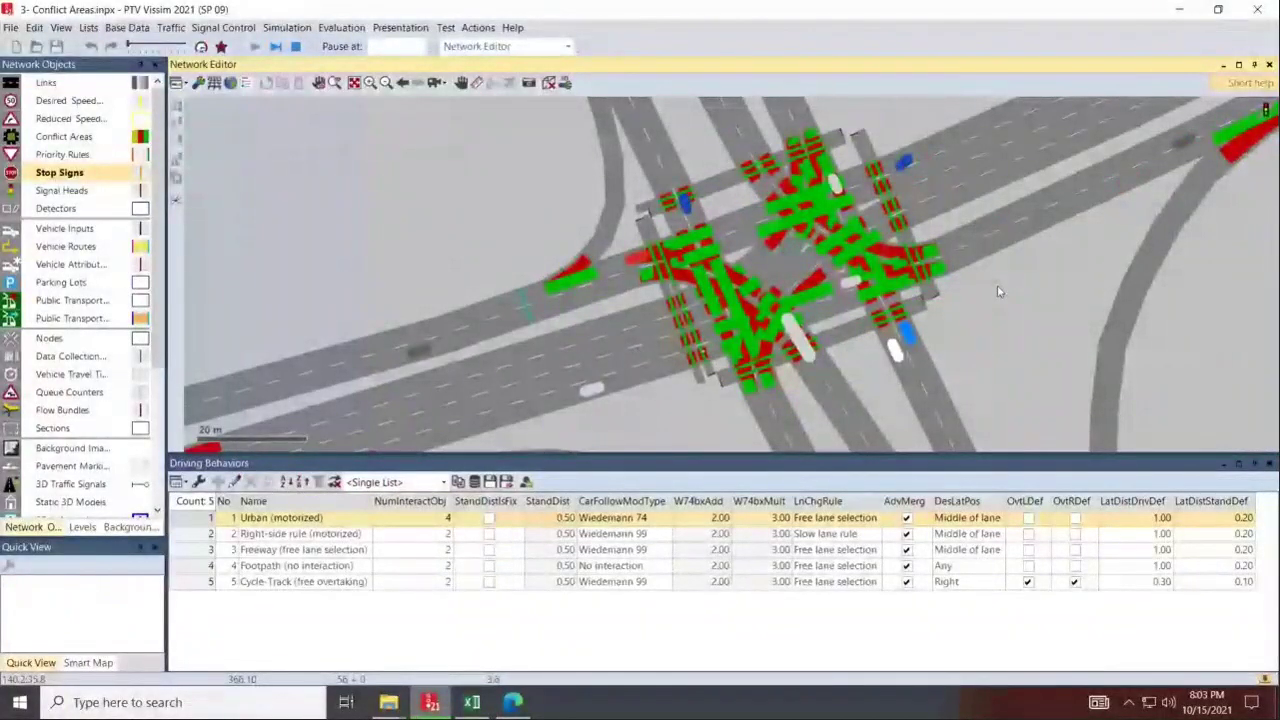
{"action": "key", "text": "Escape"}
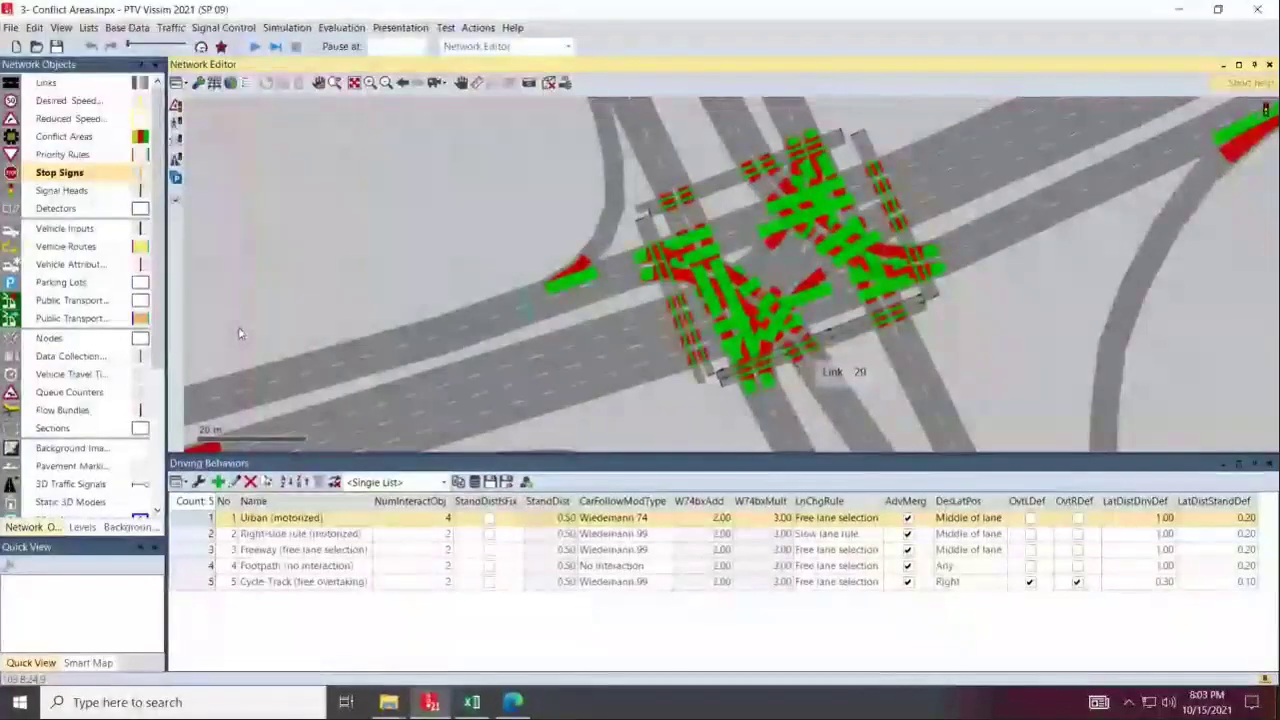
Make conflict areas the active network object type and show their list.
{"action": "left_click", "coordinate": [67, 136]}
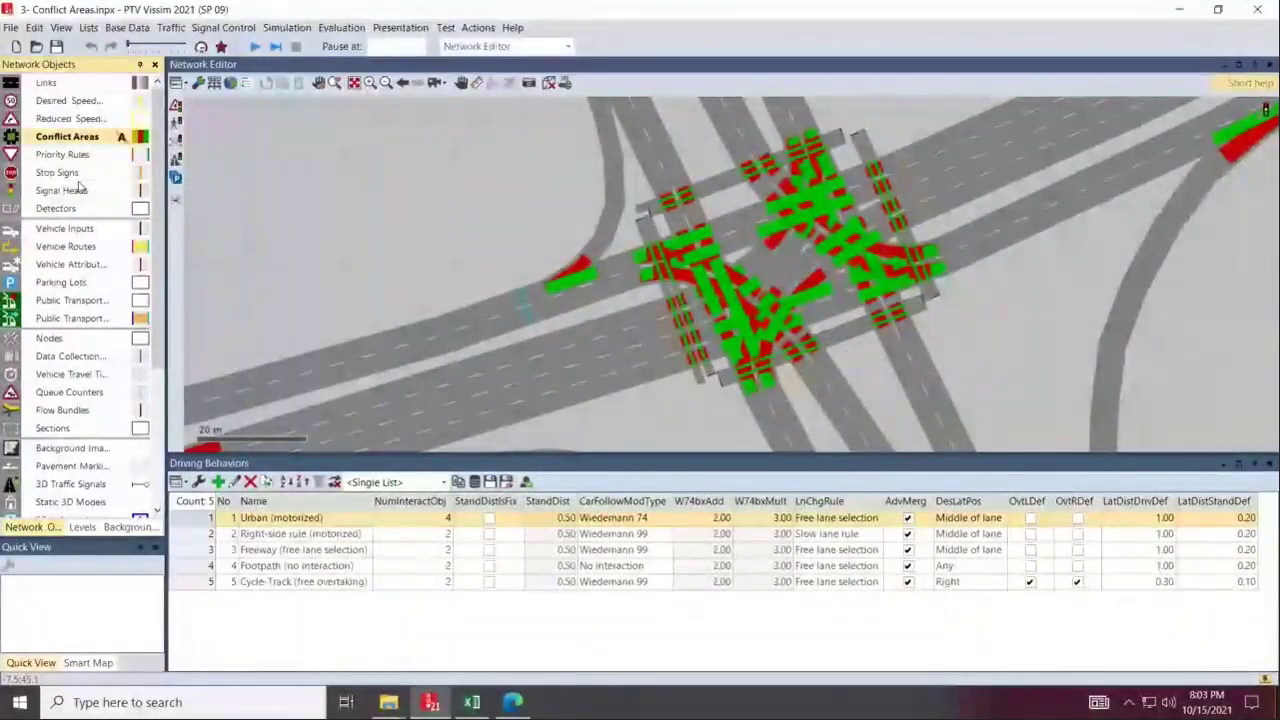
{"action": "right_click", "coordinate": [62, 138]}
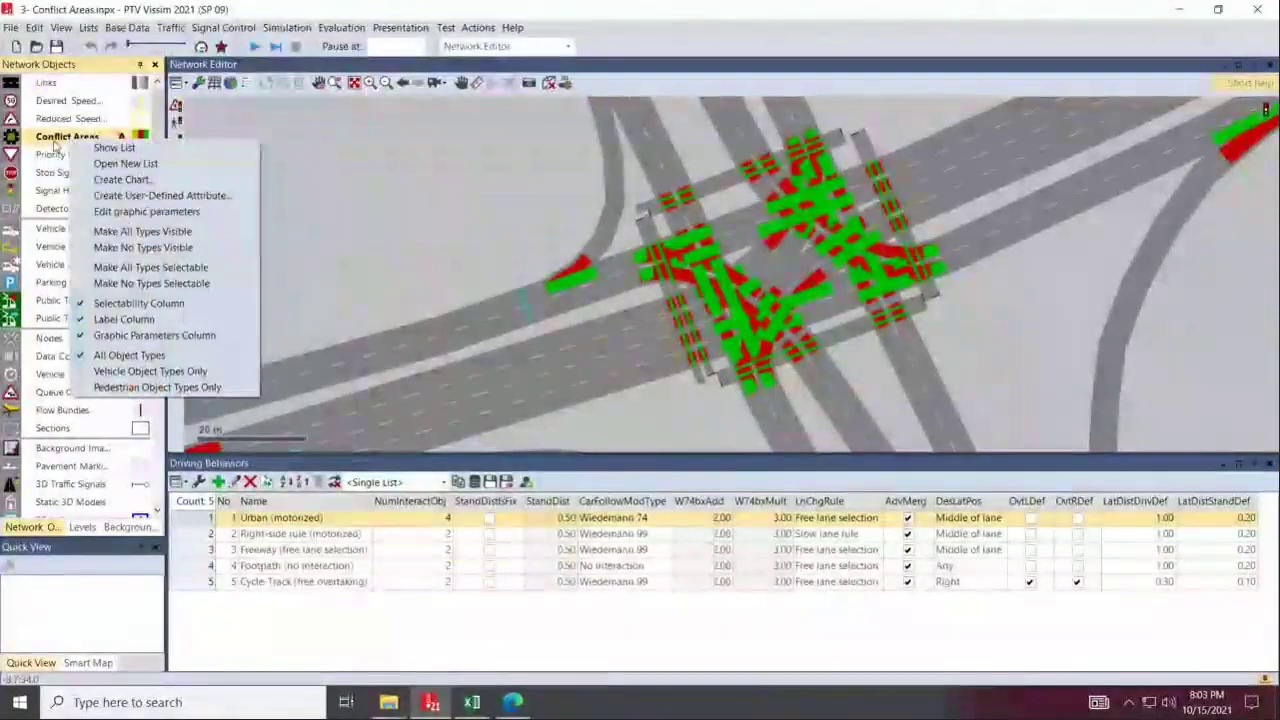
{"action": "left_click", "coordinate": [55, 146]}
{"action": "right_click", "coordinate": [50, 143]}
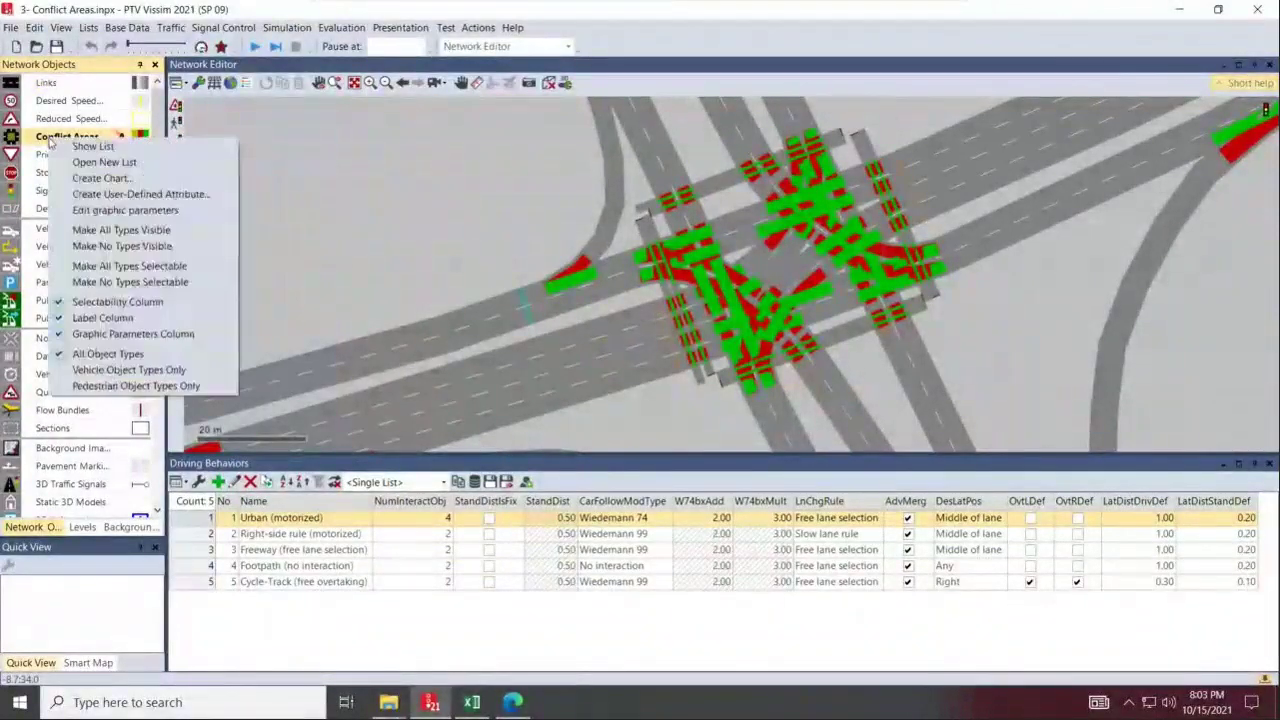
{"action": "left_click", "coordinate": [93, 148]}
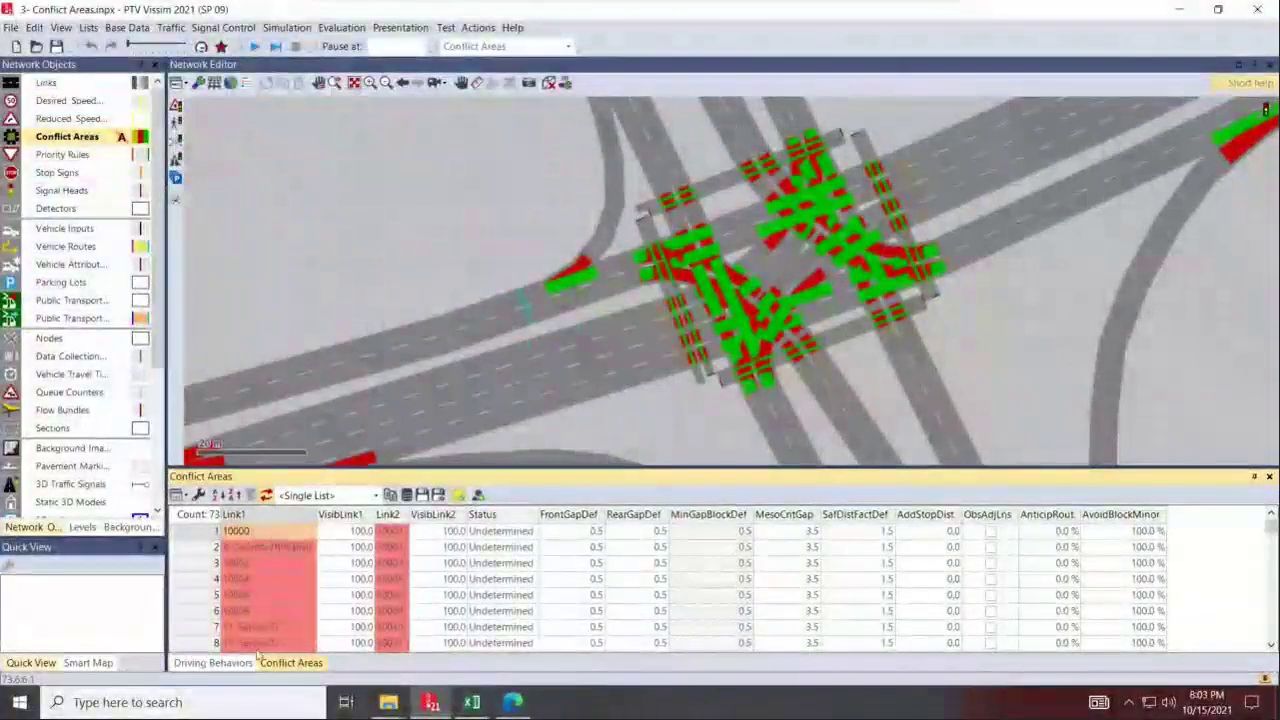
Select all conflict area rows in the list and review their link pairs and statuses.
{"action": "left_click_drag", "start_coordinate": [268, 531], "coordinate": [268, 648]}
{"action": "scroll", "coordinate": [575, 560], "scroll_direction": "down", "scroll_amount": 9}
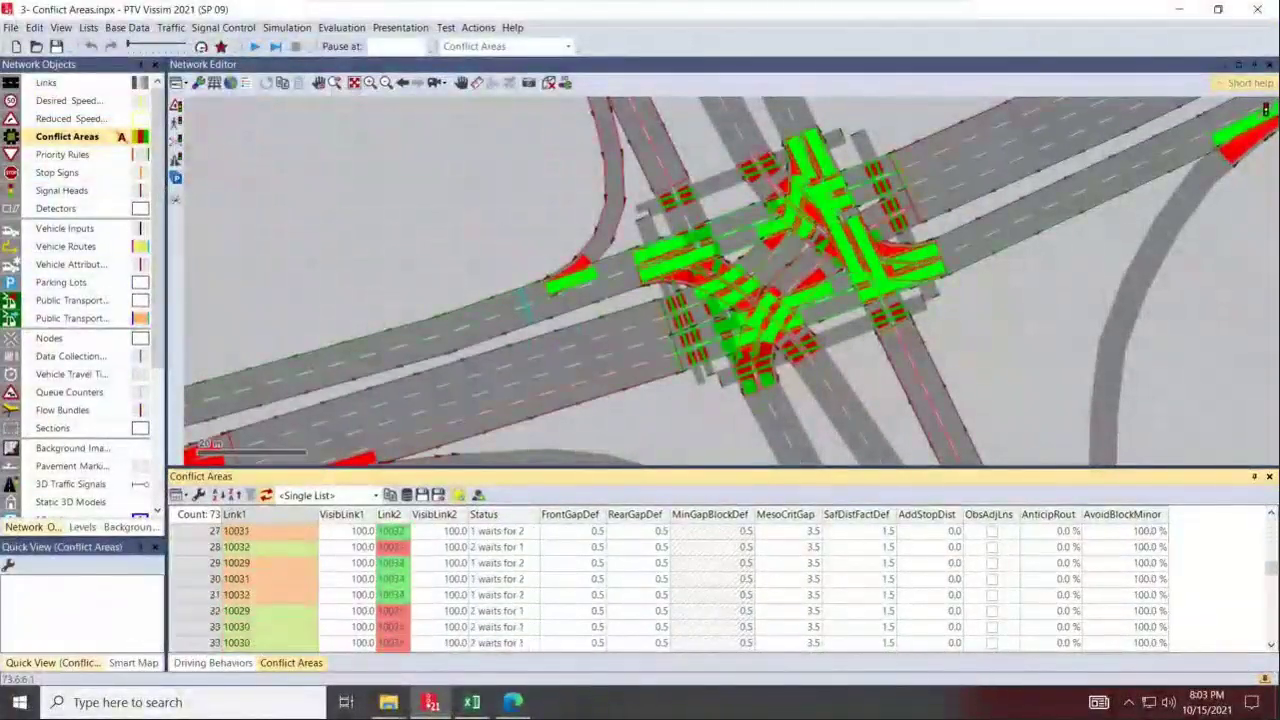
{"action": "scroll", "coordinate": [575, 560], "scroll_direction": "down", "scroll_amount": 10}
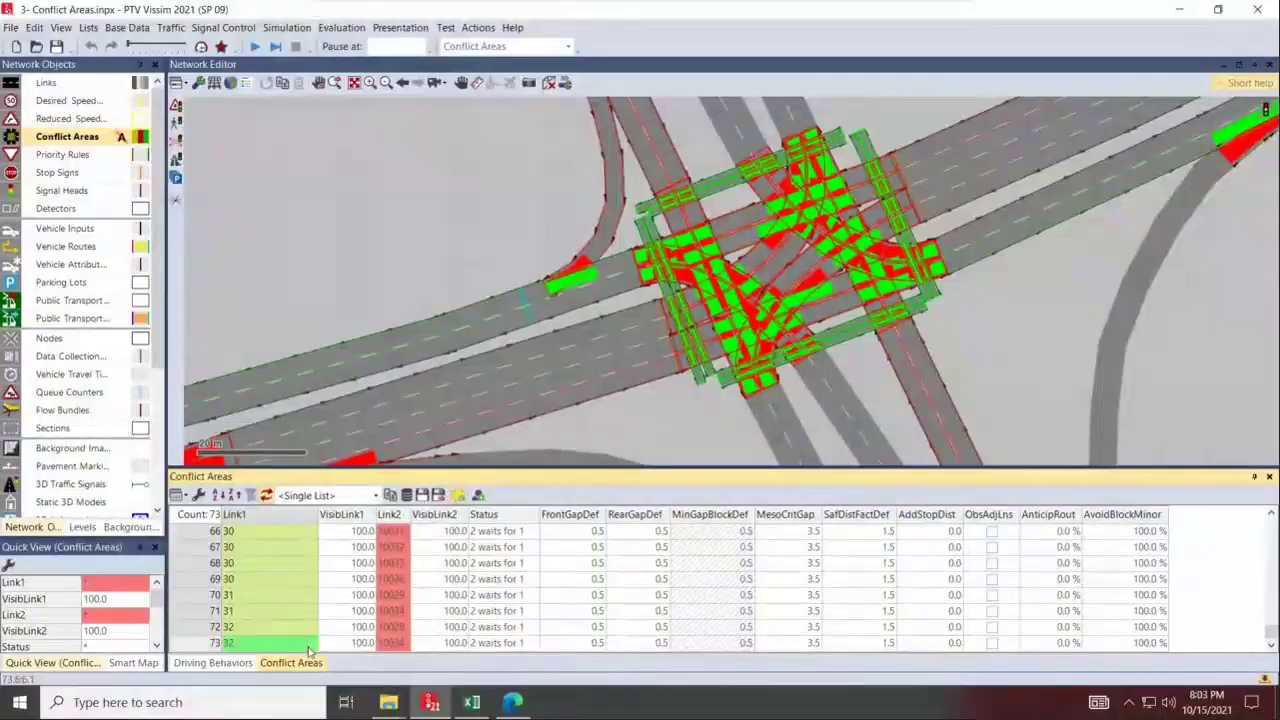
{"action": "scroll", "coordinate": [408, 580], "scroll_direction": "up", "scroll_amount": 1}
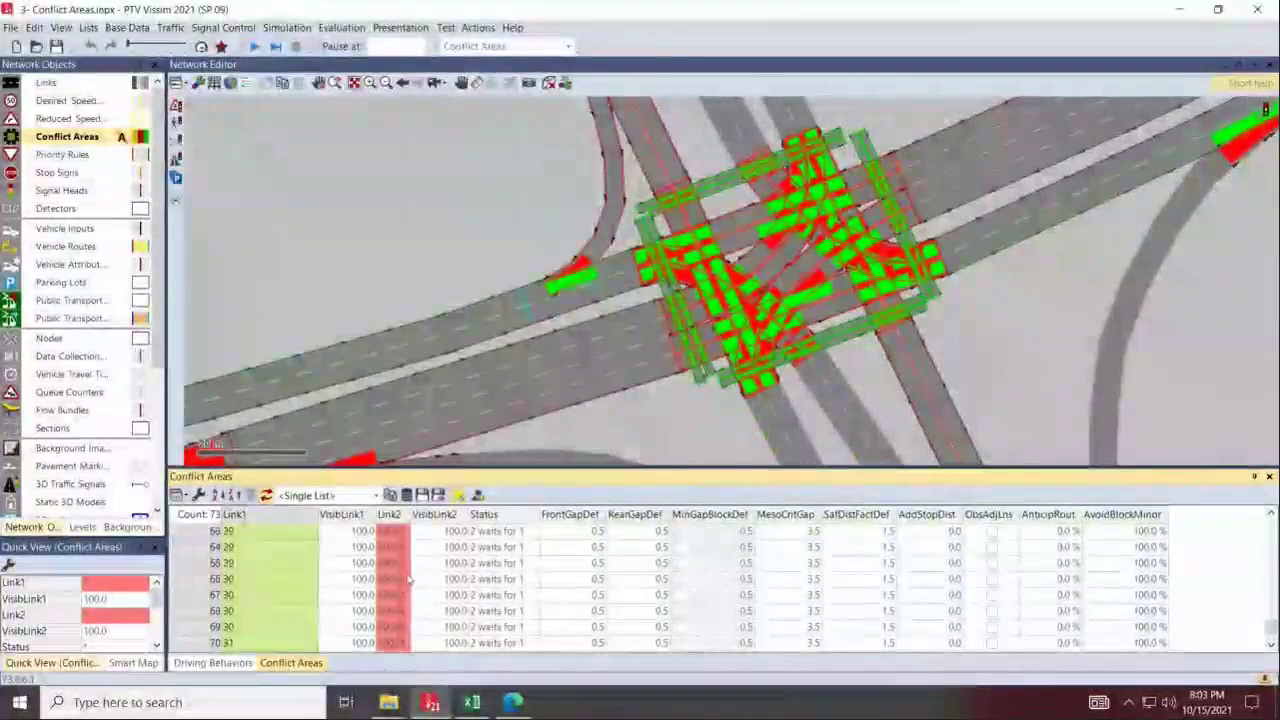
{"action": "scroll", "coordinate": [408, 580], "scroll_direction": "up", "scroll_amount": 8}
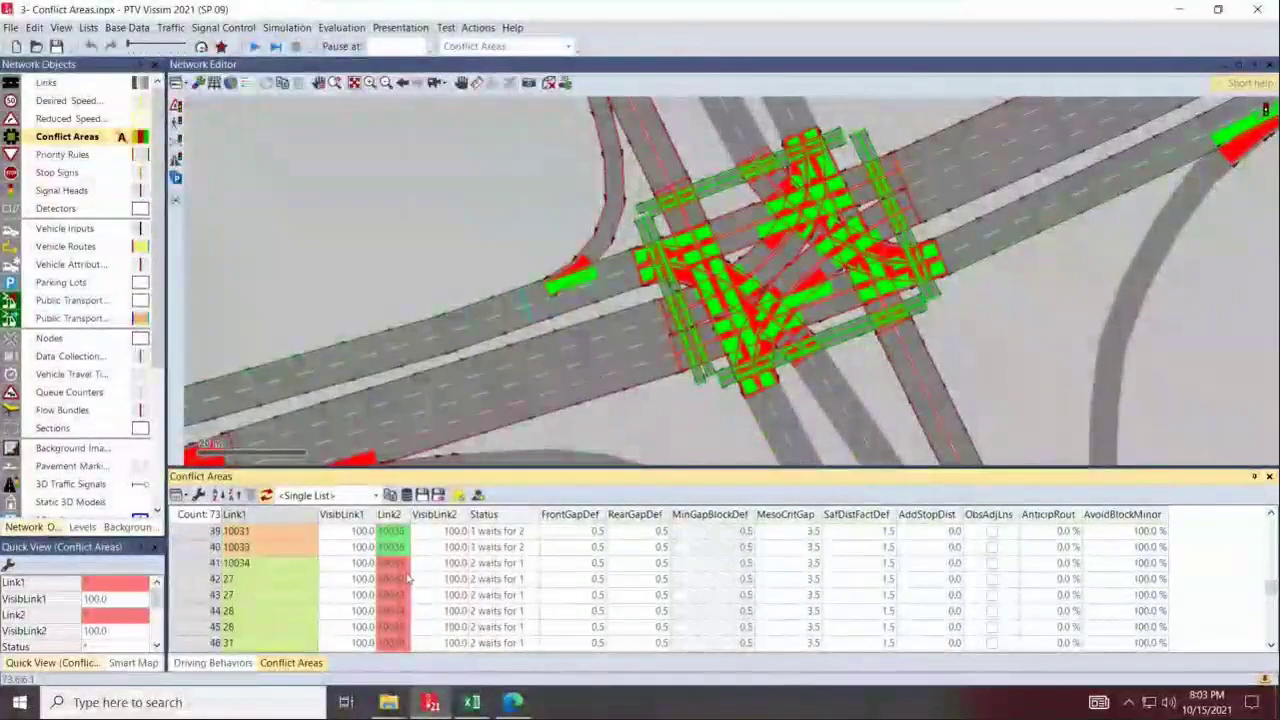
Set the status of all conflict areas in the list to Passive.
{"action": "left_click", "coordinate": [521, 550]}
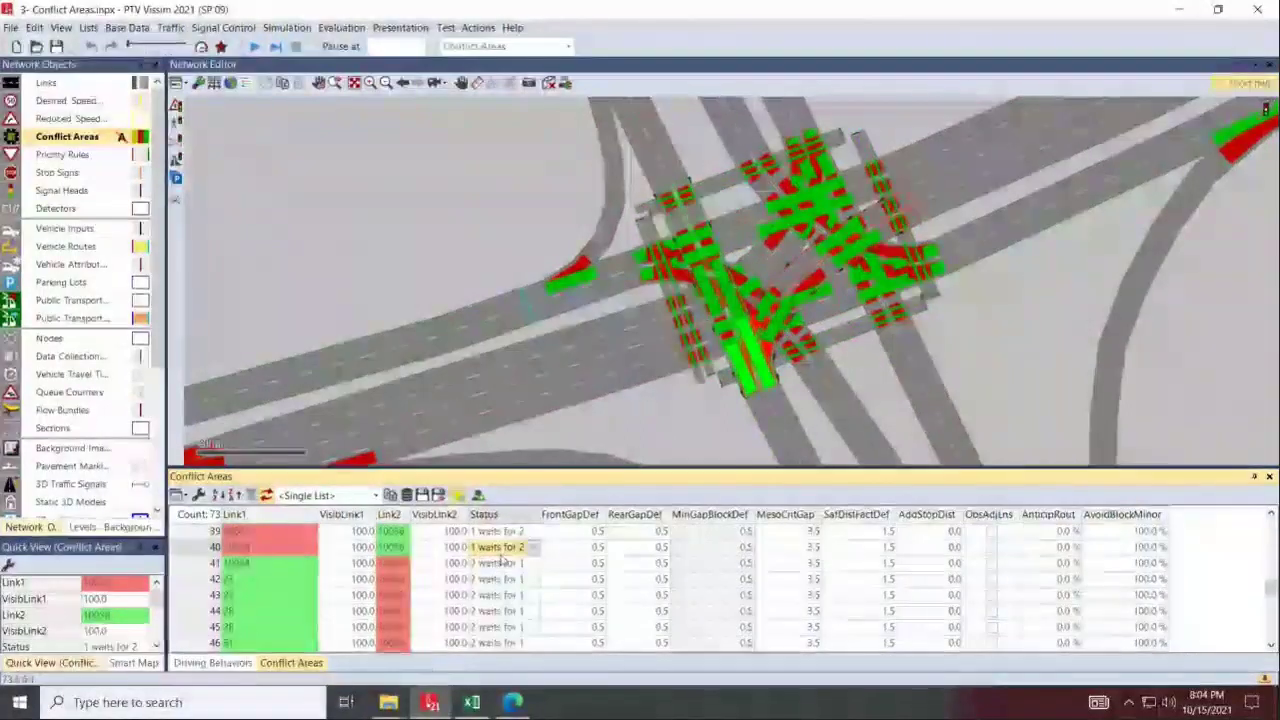
{"action": "key", "text": "ctrl+Home"}
{"action": "key", "text": "ctrl+shift+Down"}
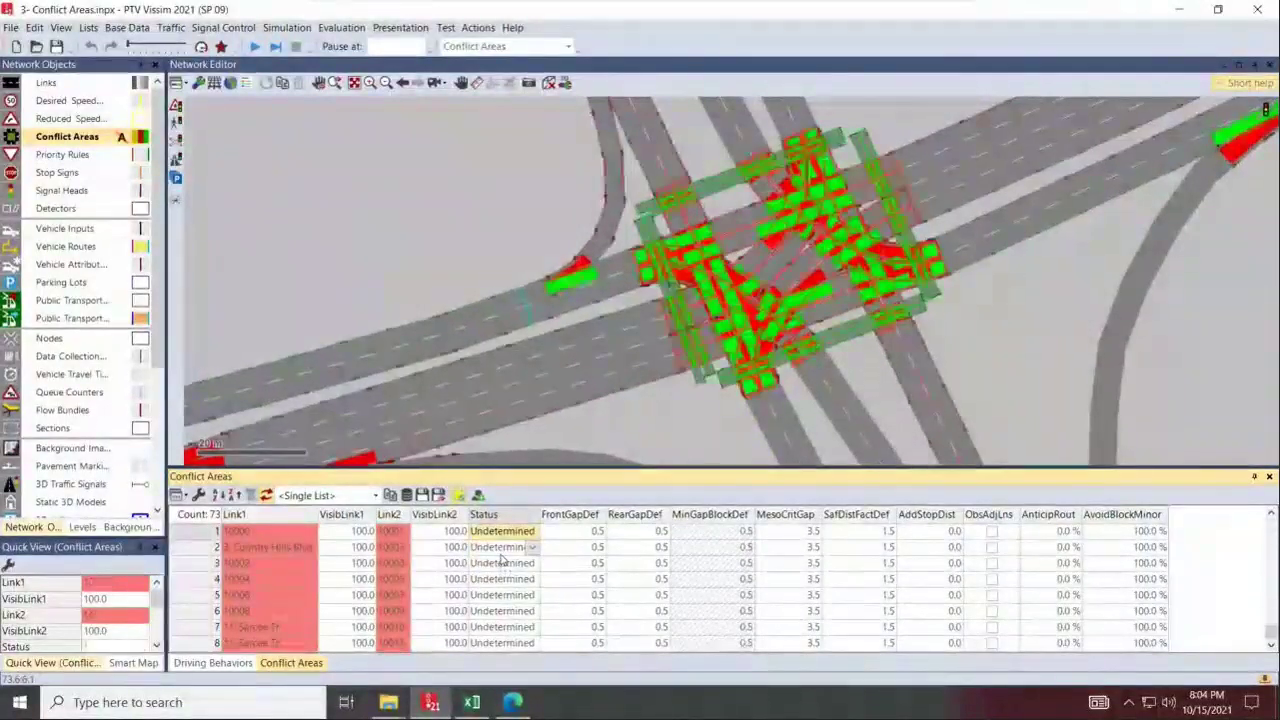
{"action": "left_click", "coordinate": [533, 596]}
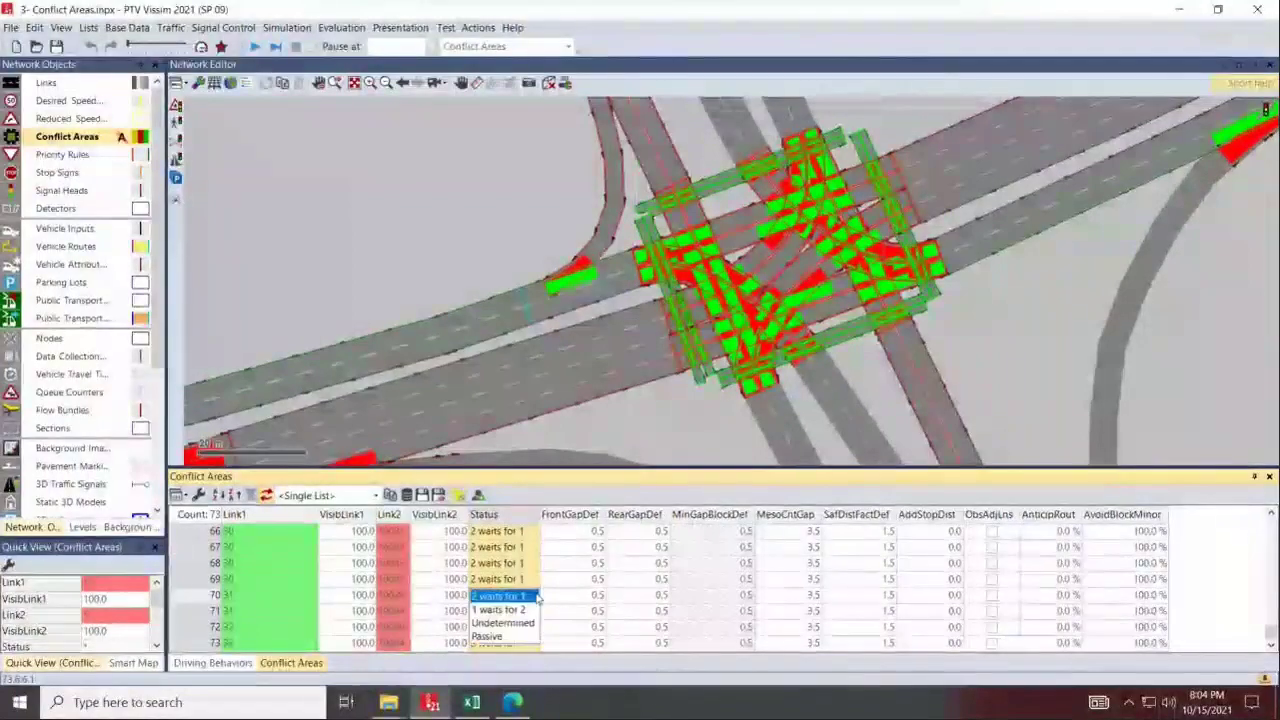
{"action": "left_click", "coordinate": [490, 637]}
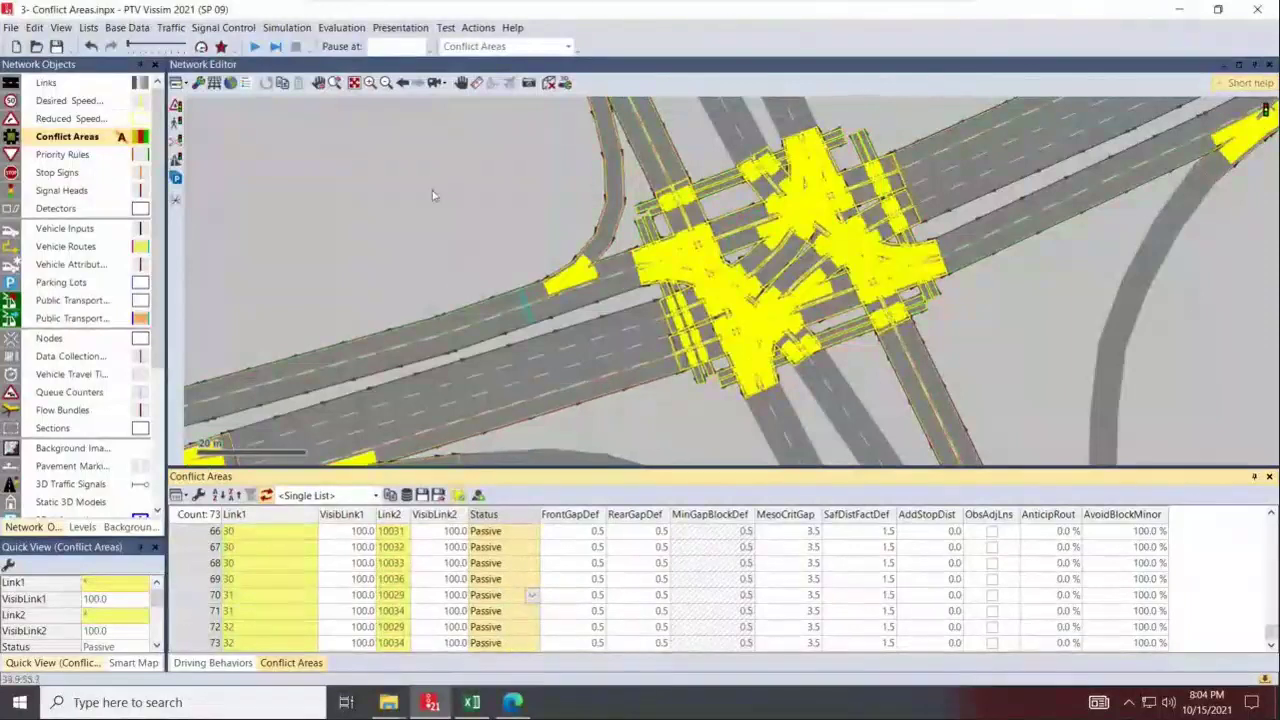
Set the conflict areas at connectors 10000, 10003 and 10021 on western Country Hills Blvd to Undetermined, then select the 10002/10003 conflict area.
{"action": "left_click", "coordinate": [433, 195]}
{"action": "scroll", "coordinate": [303, 278], "scroll_direction": "down", "scroll_amount": 1}
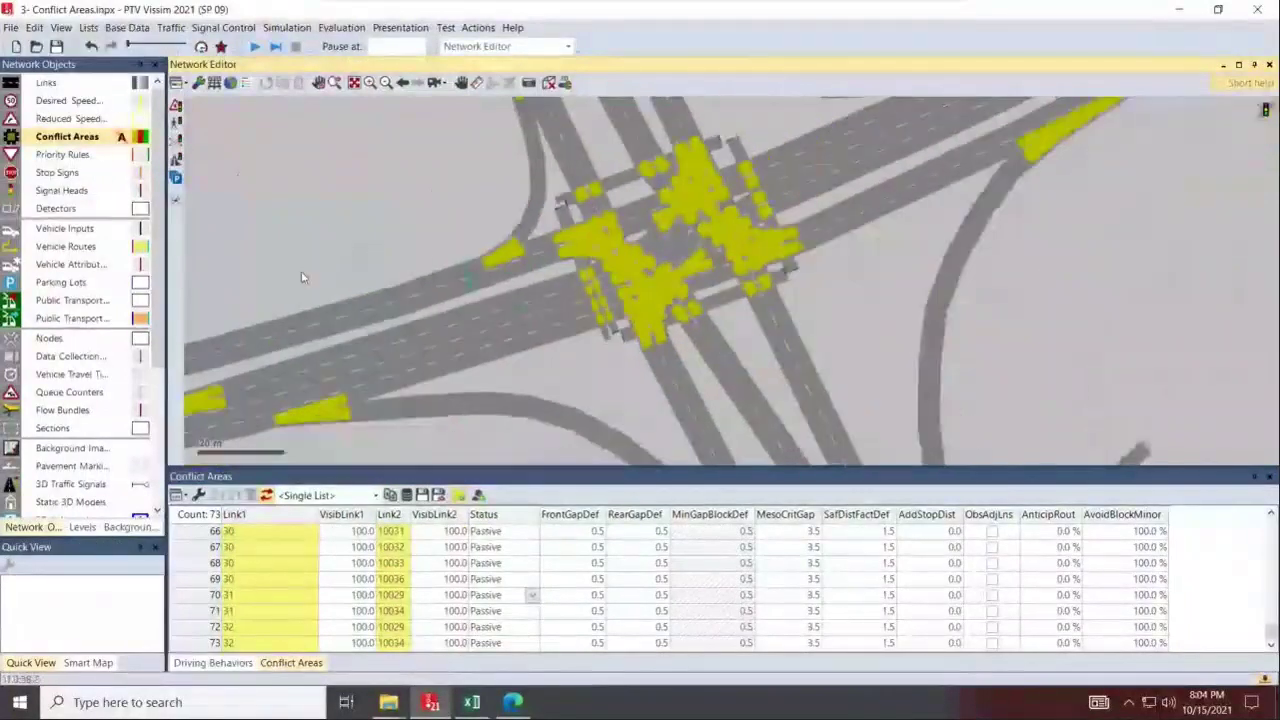
{"action": "scroll", "coordinate": [301, 276], "scroll_direction": "down", "scroll_amount": 1}
{"action": "left_click_drag", "start_coordinate": [300, 276], "coordinate": [694, 240]}
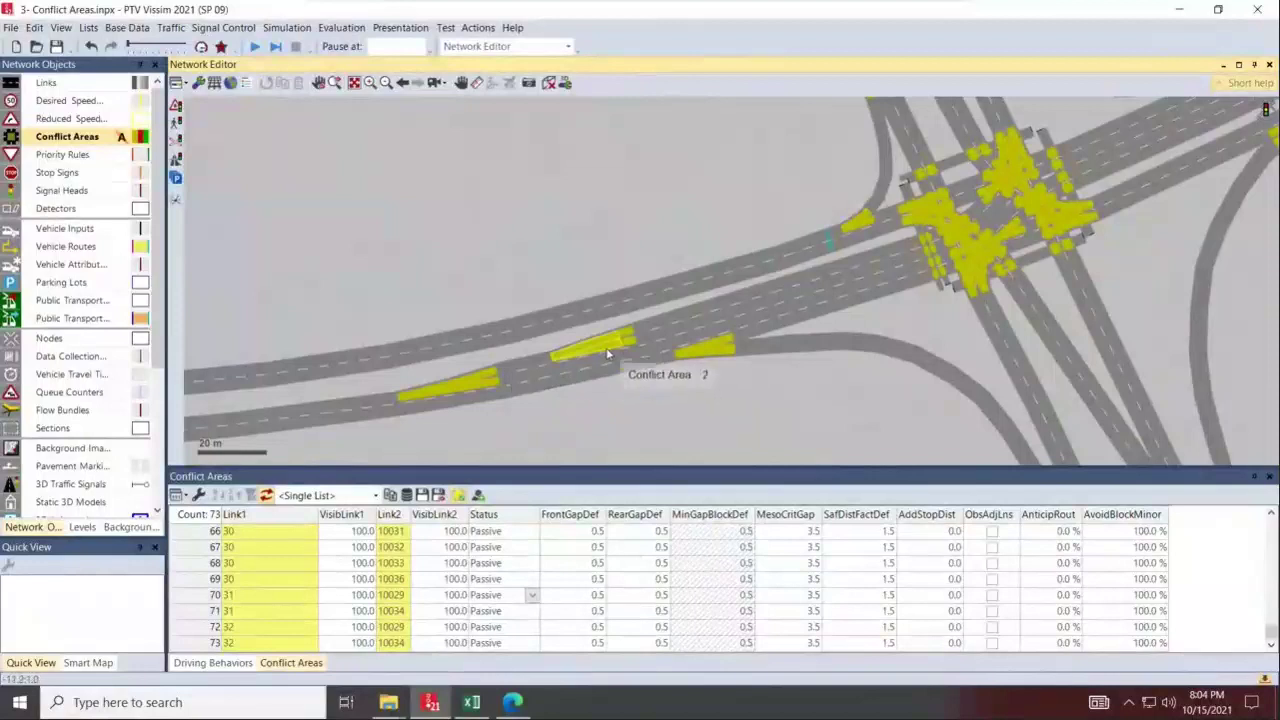
{"action": "left_click", "coordinate": [606, 352]}
{"action": "left_click", "coordinate": [602, 352]}
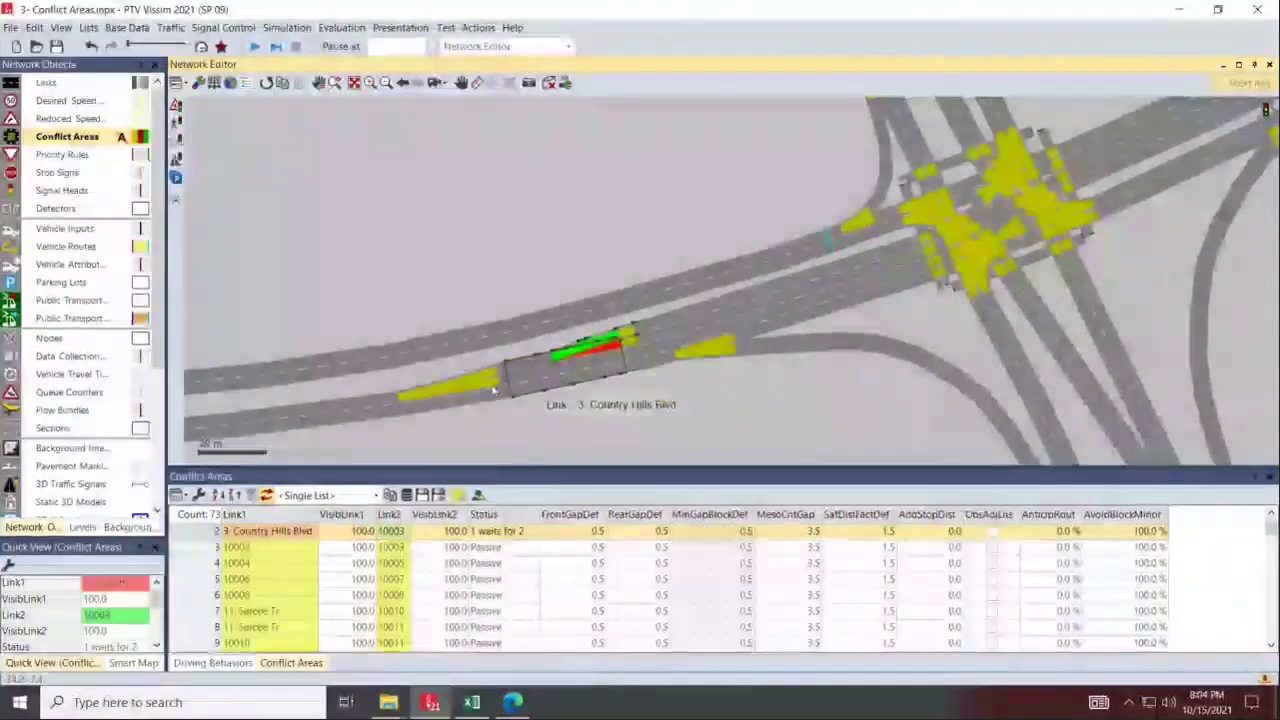
{"action": "left_click", "coordinate": [585, 352]}
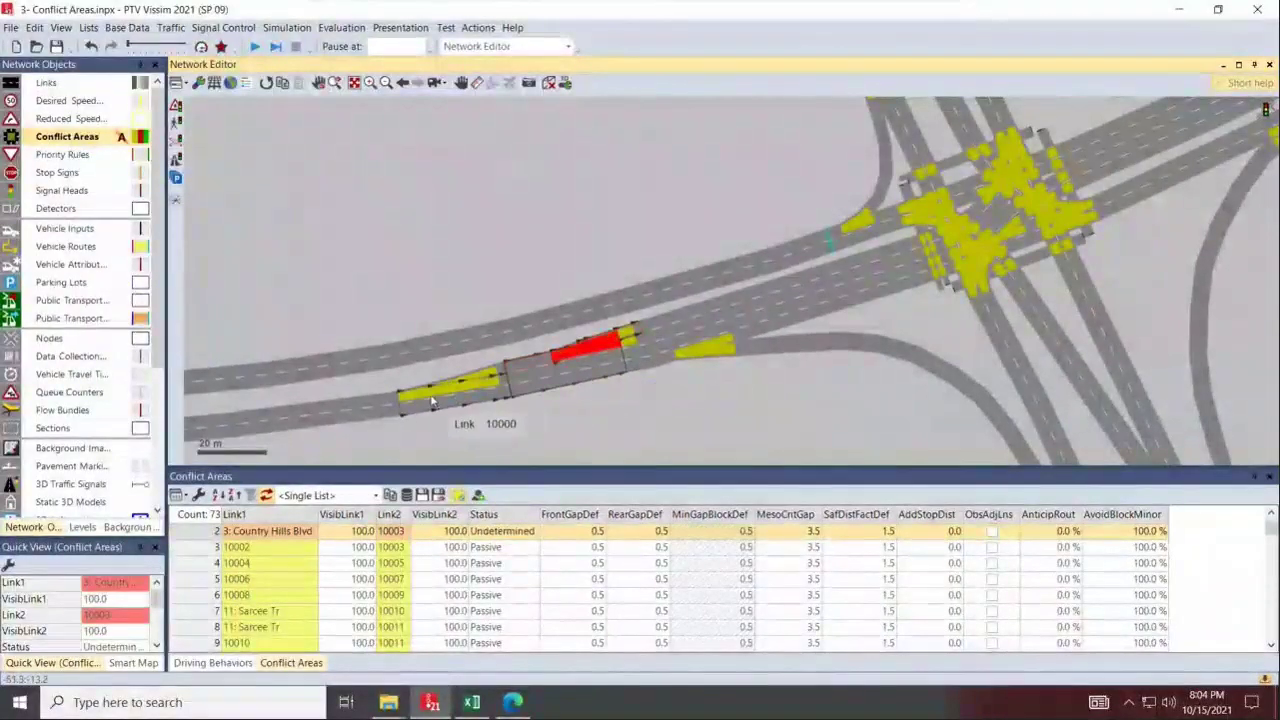
{"action": "left_click", "coordinate": [438, 395]}
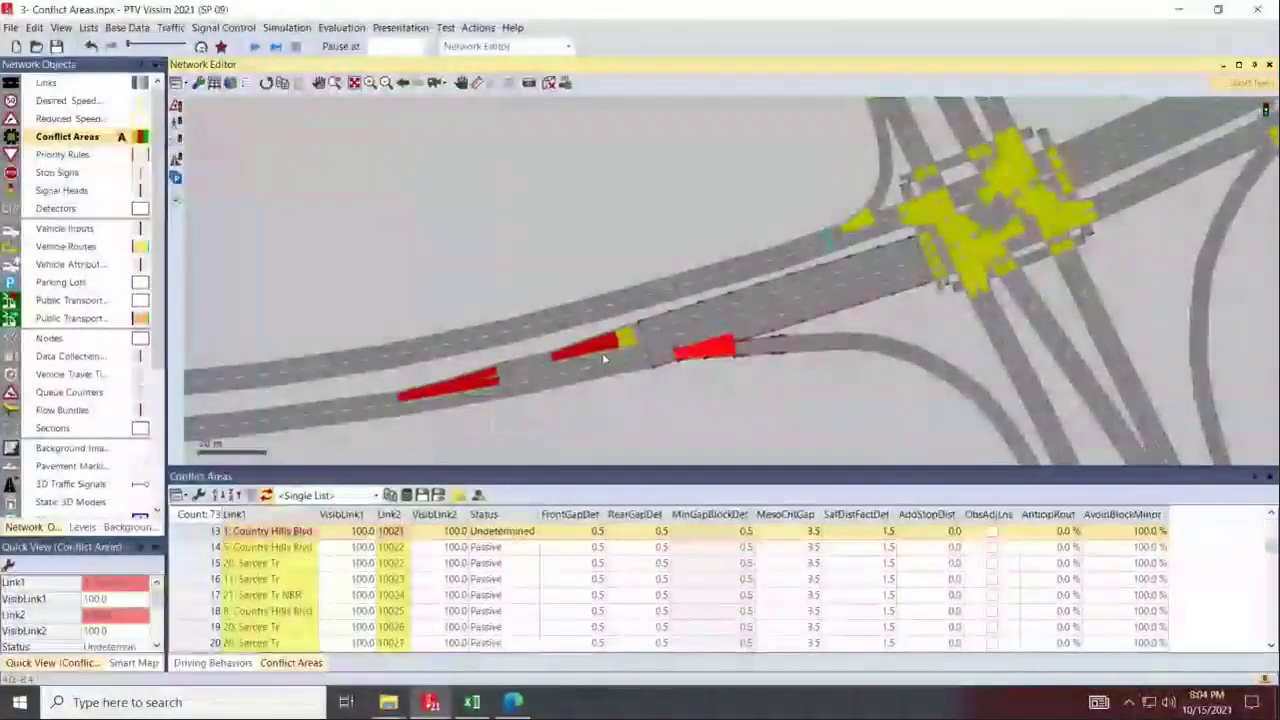
{"action": "left_click", "coordinate": [628, 337]}
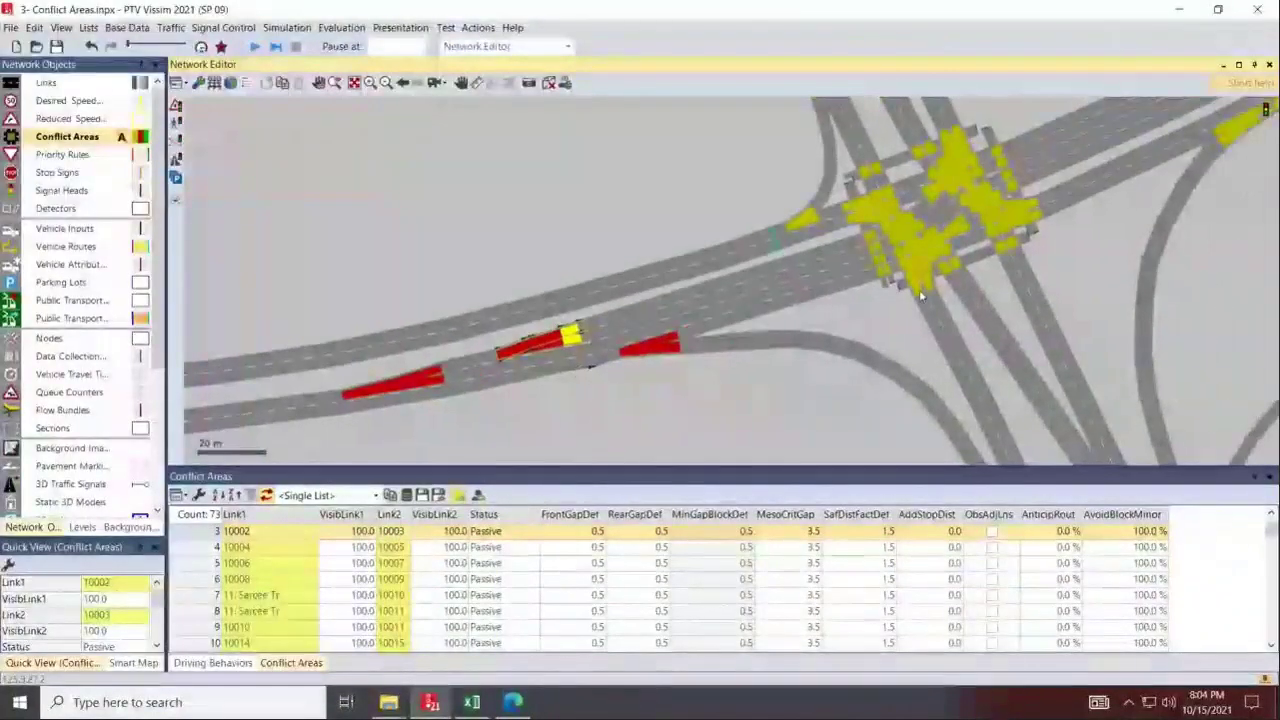
Set the conflict area between link 5 Country Hills Blvd and connector 10022 to "2 waits for 1".
{"action": "left_click_drag", "start_coordinate": [919, 295], "coordinate": [749, 350]}
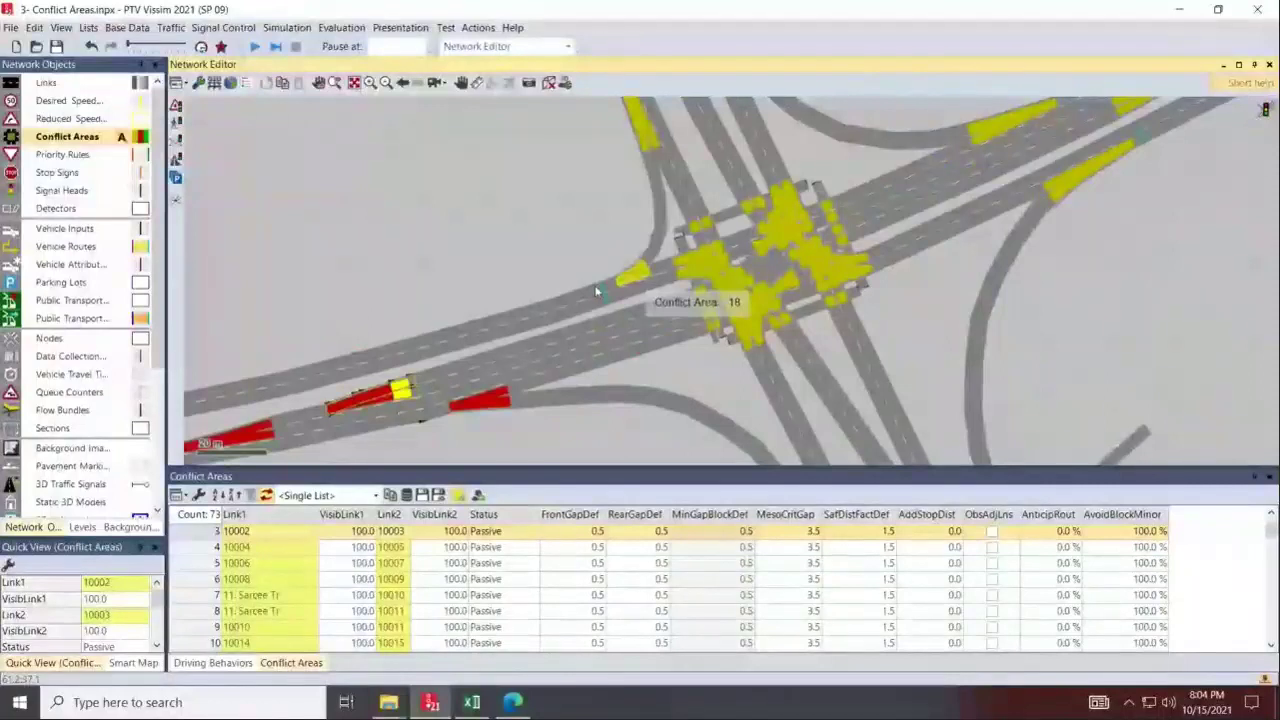
{"action": "left_click", "coordinate": [641, 272]}
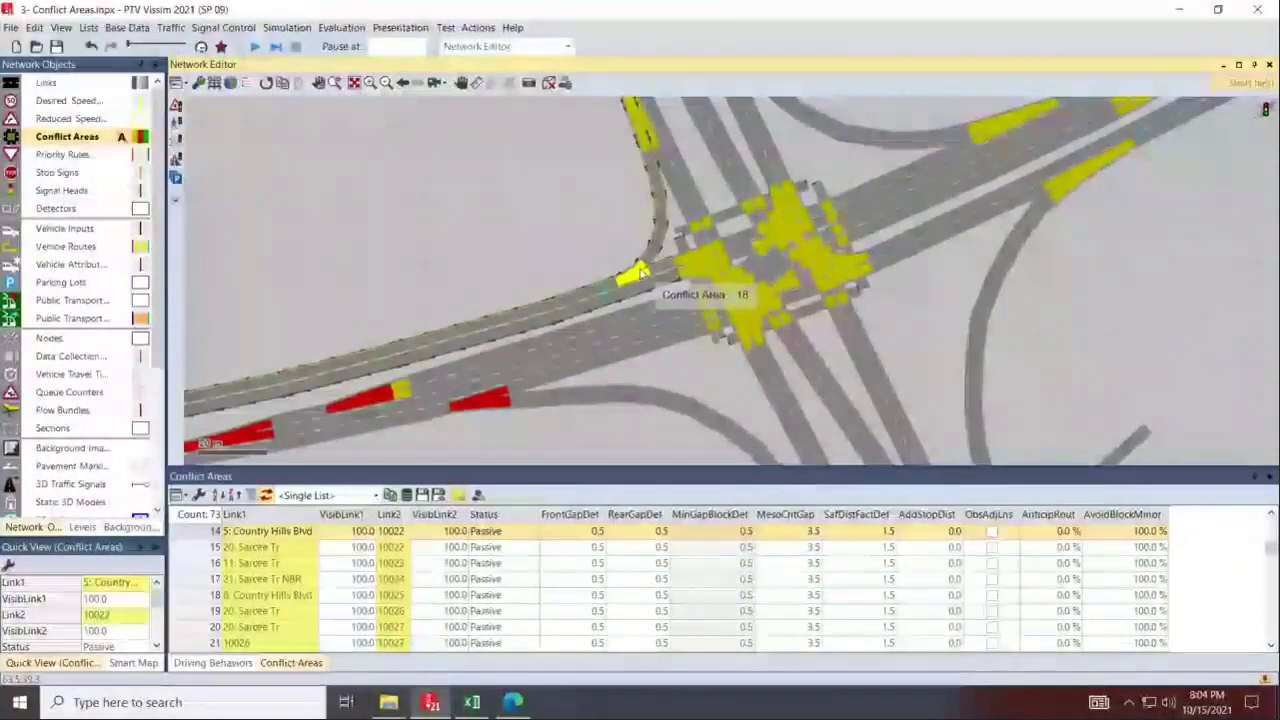
{"action": "left_click", "coordinate": [641, 272]}
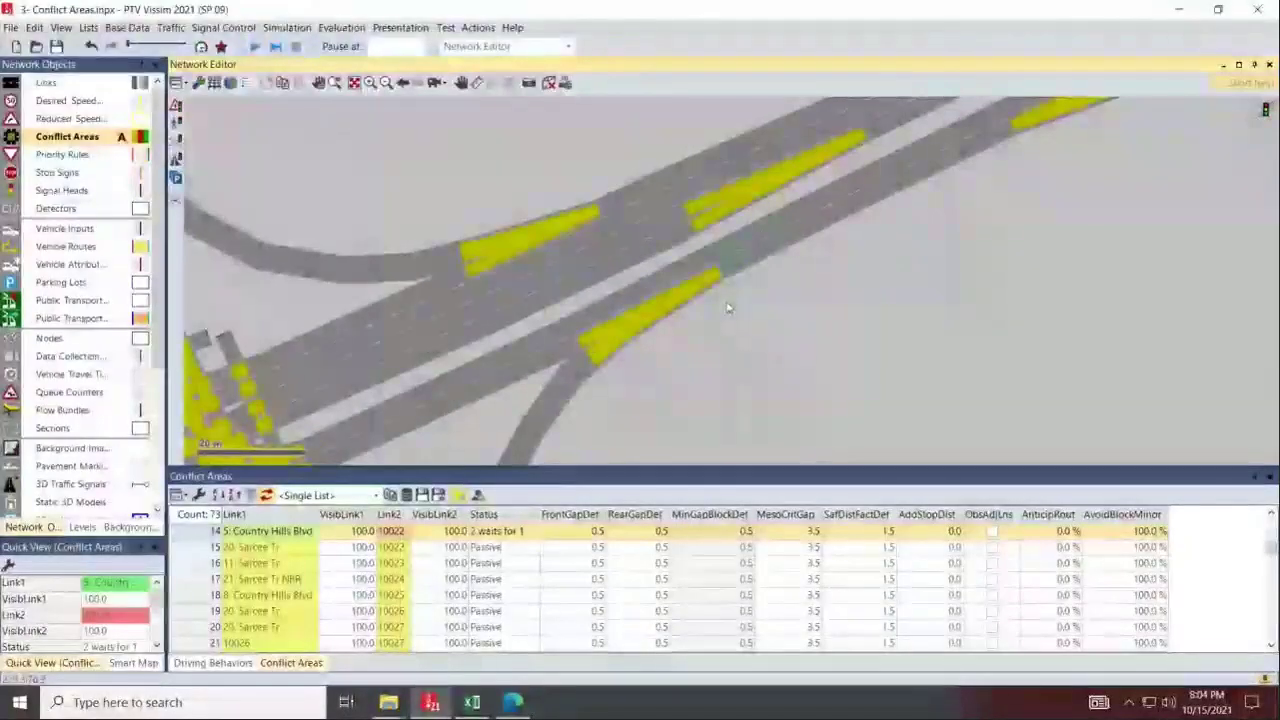
Set the eastern Country Hills Blvd conflict areas 10006/10007, 4/10012, 10008/10009 and 10004/10005 to Undetermined, and 8/10025 to "2 waits for 1".
{"action": "left_click", "coordinate": [771, 180]}
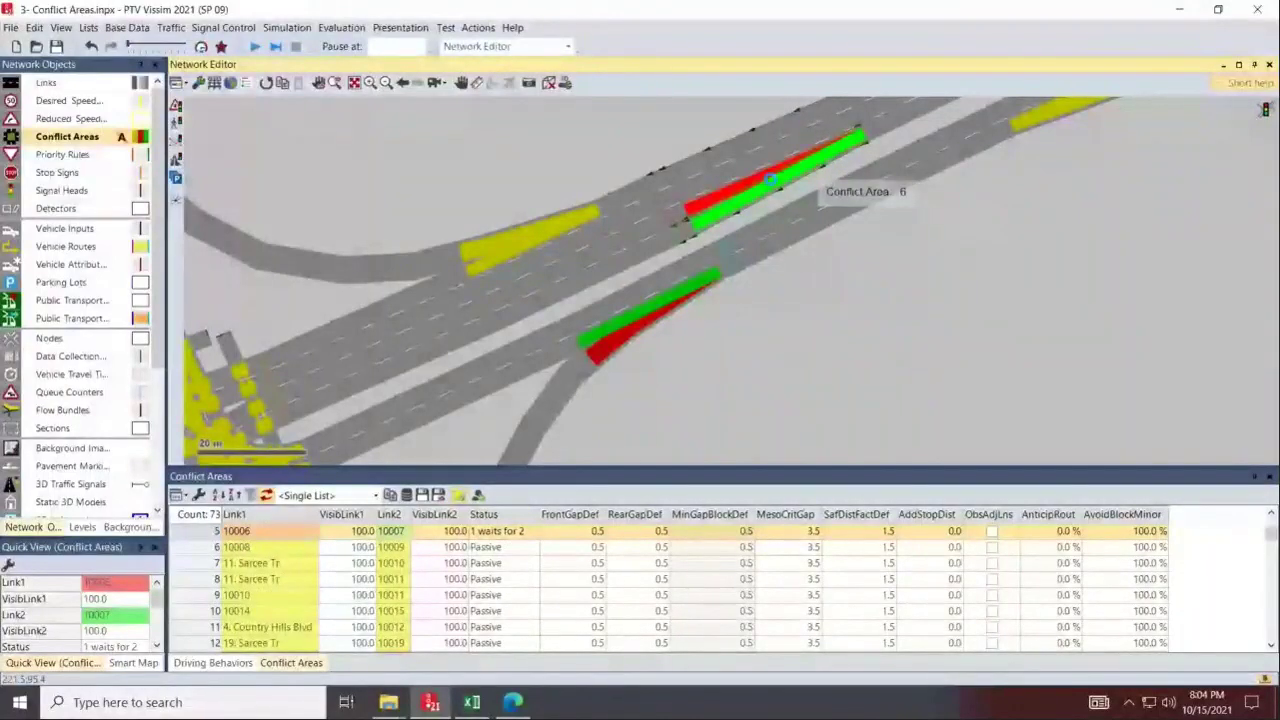
{"action": "left_click", "coordinate": [521, 232]}
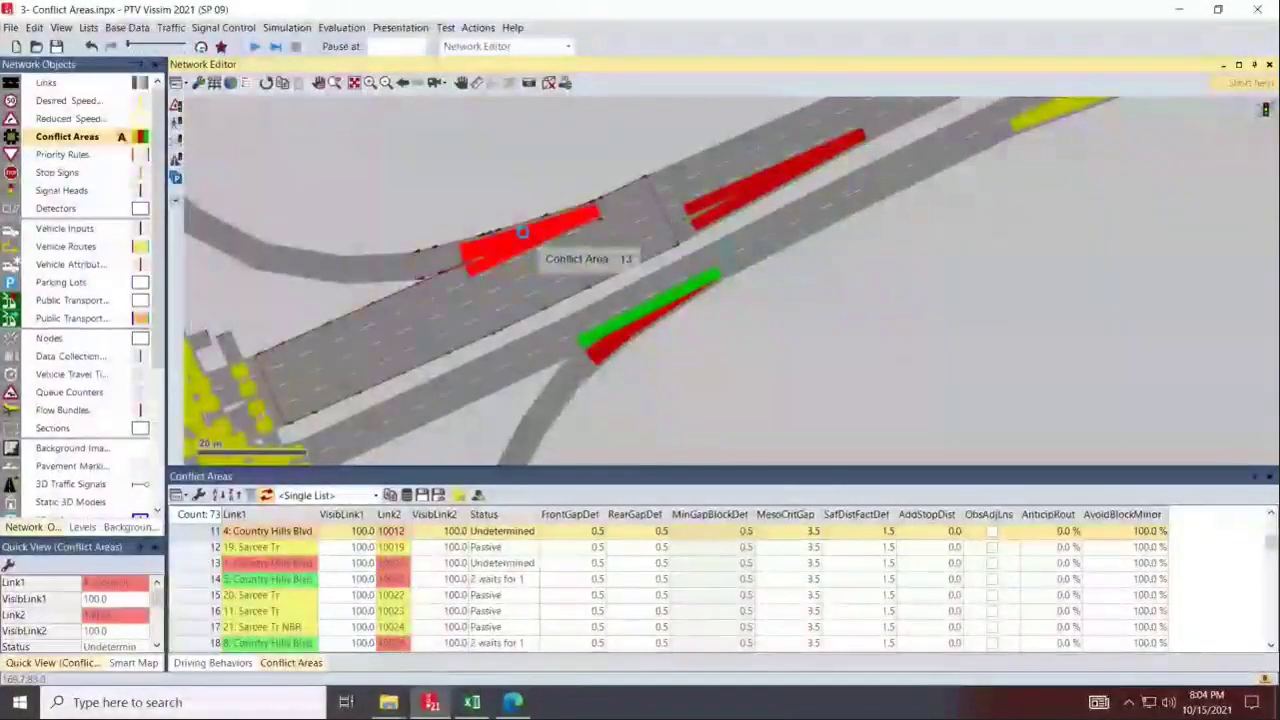
{"action": "scroll", "coordinate": [940, 305], "scroll_direction": "down", "scroll_amount": 2}
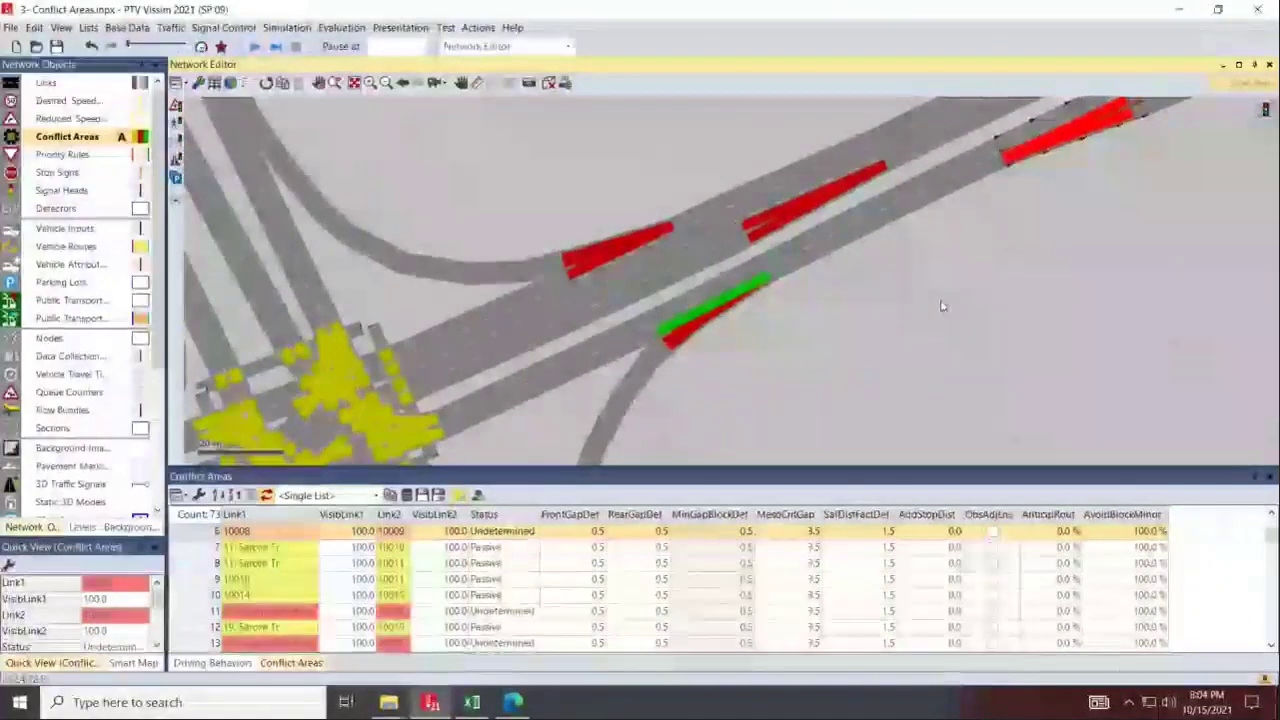
{"action": "scroll", "coordinate": [613, 293], "scroll_direction": "down", "scroll_amount": 2}
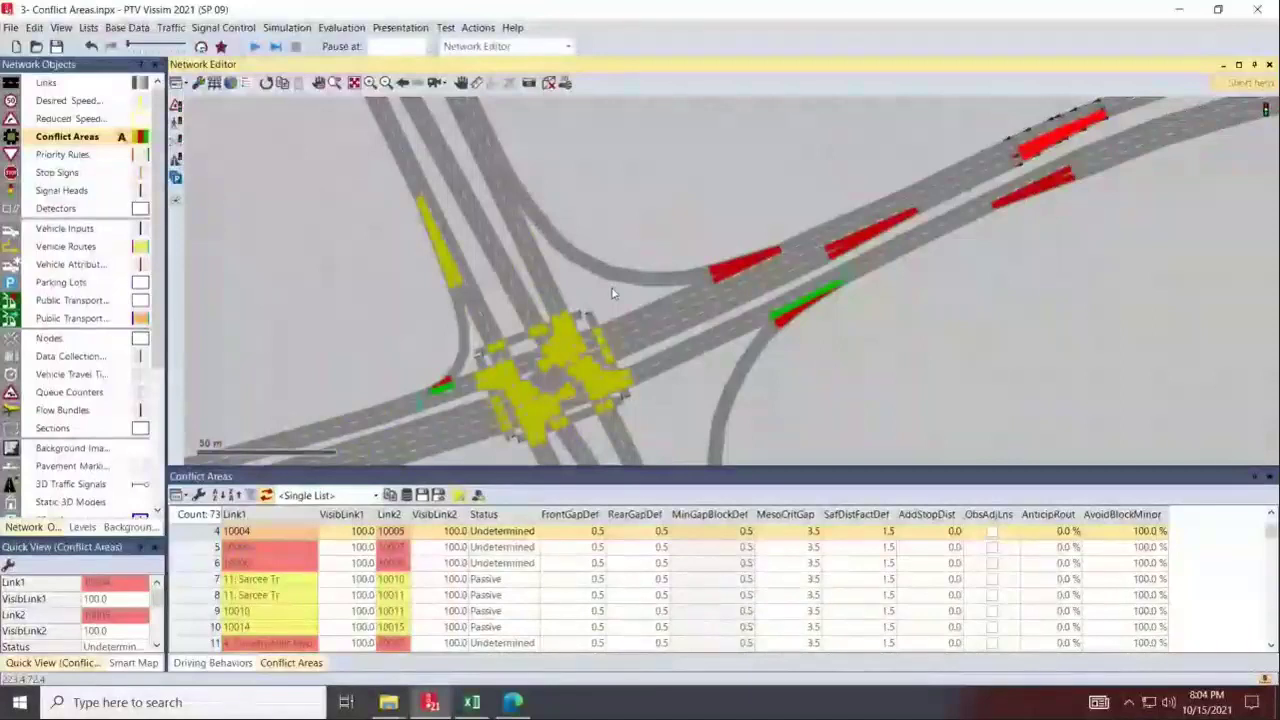
Set the link 20 Sarcee Tr/10022 conflict area to Undetermined and activate the one between link 21 Sarcee Tr NBR and connector 10024.
{"action": "left_click", "coordinate": [449, 256]}
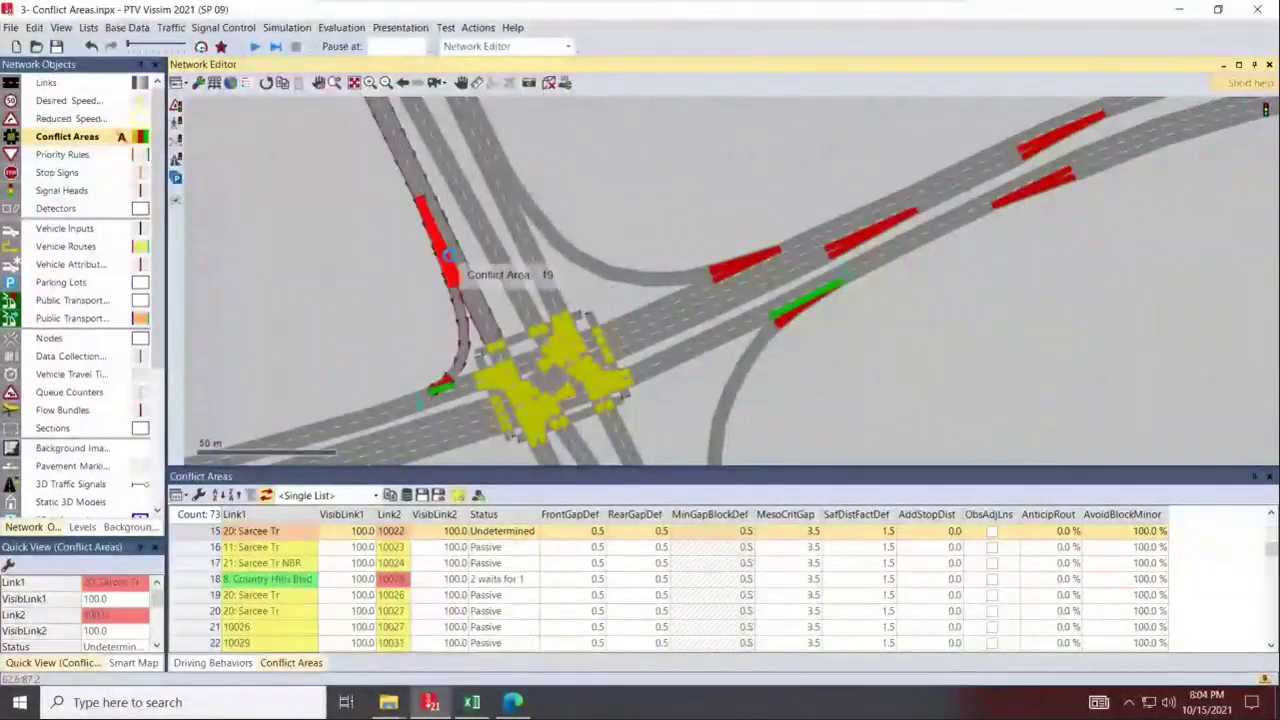
{"action": "scroll", "coordinate": [620, 245], "scroll_direction": "up", "scroll_amount": 2}
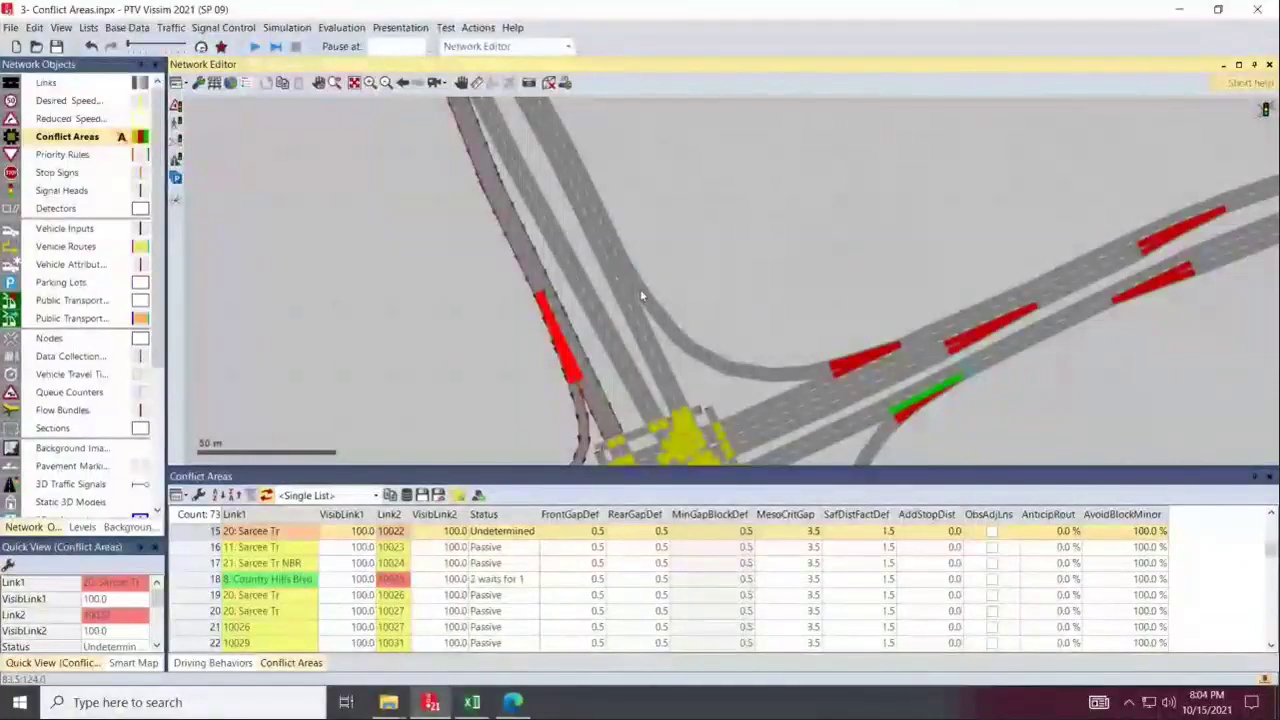
{"action": "left_click_drag", "start_coordinate": [640, 289], "coordinate": [603, 98]}
{"action": "left_click_drag", "start_coordinate": [1133, 227], "coordinate": [1172, 133]}
{"action": "left_click_drag", "start_coordinate": [1000, 460], "coordinate": [877, 250]}
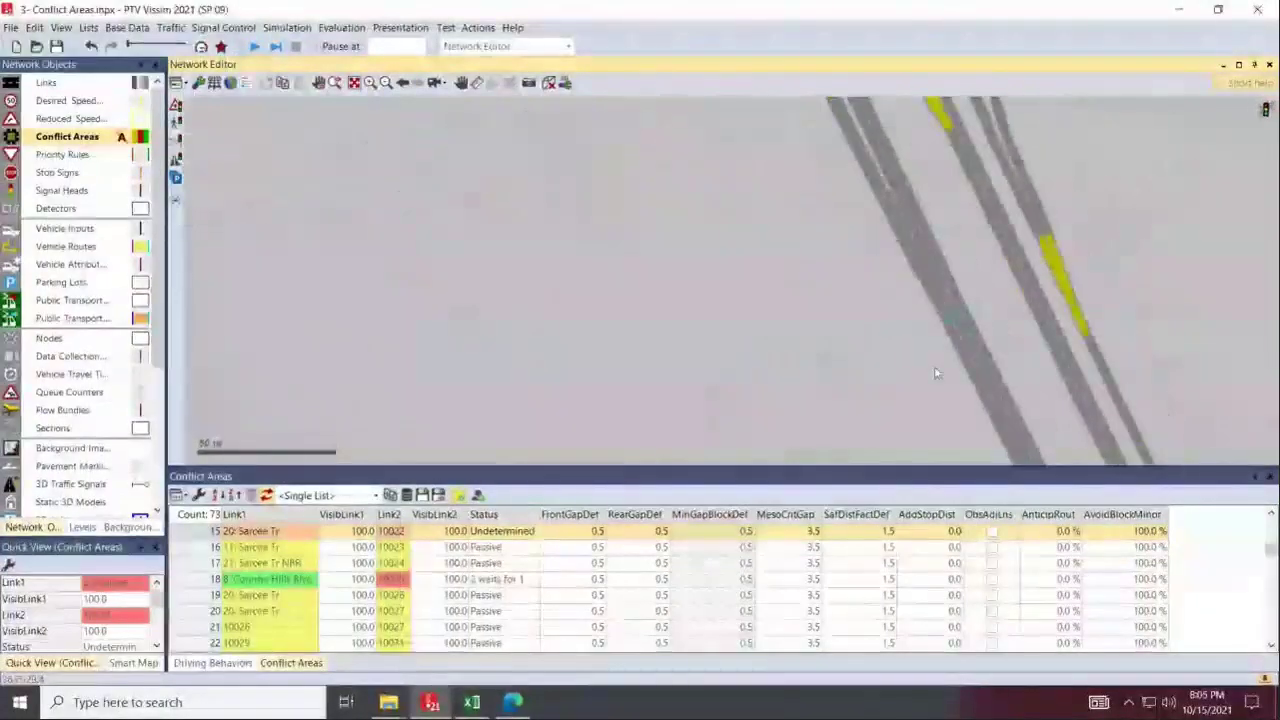
{"action": "left_click", "coordinate": [1066, 300]}
{"action": "right_click", "coordinate": [1066, 300], "text": "ctrl"}
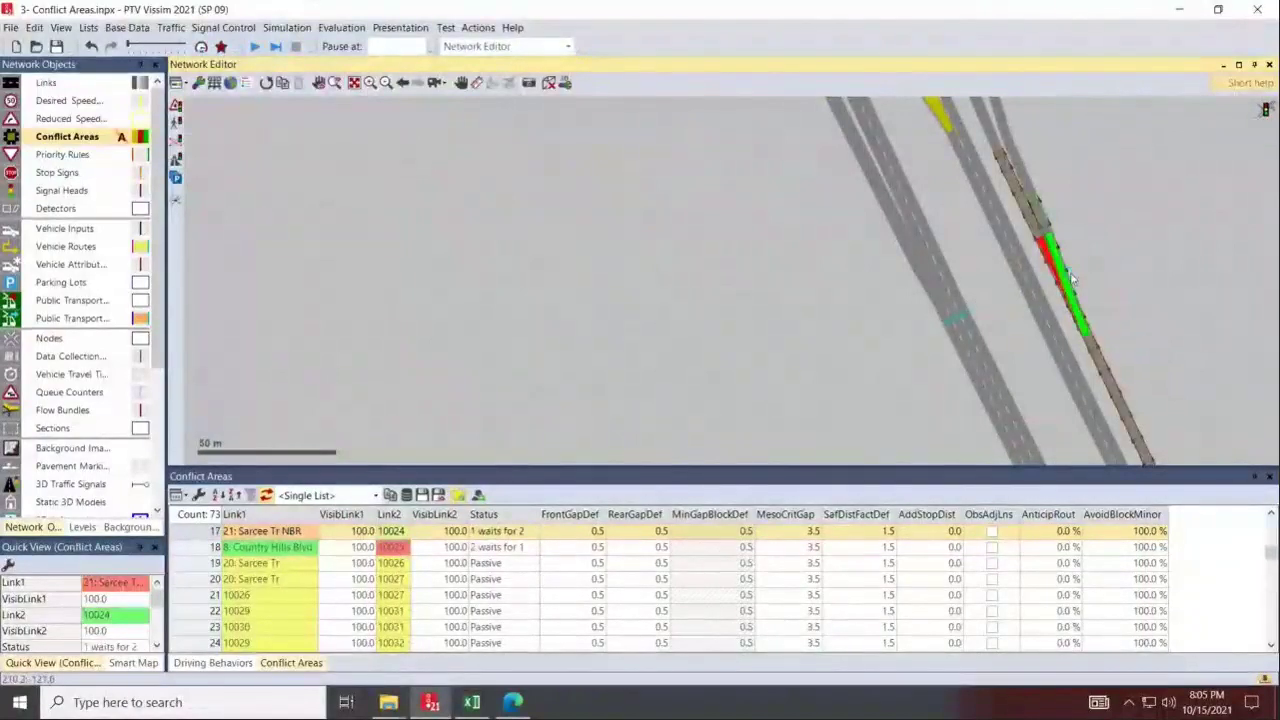
{"action": "right_click", "coordinate": [1068, 290], "text": "ctrl"}
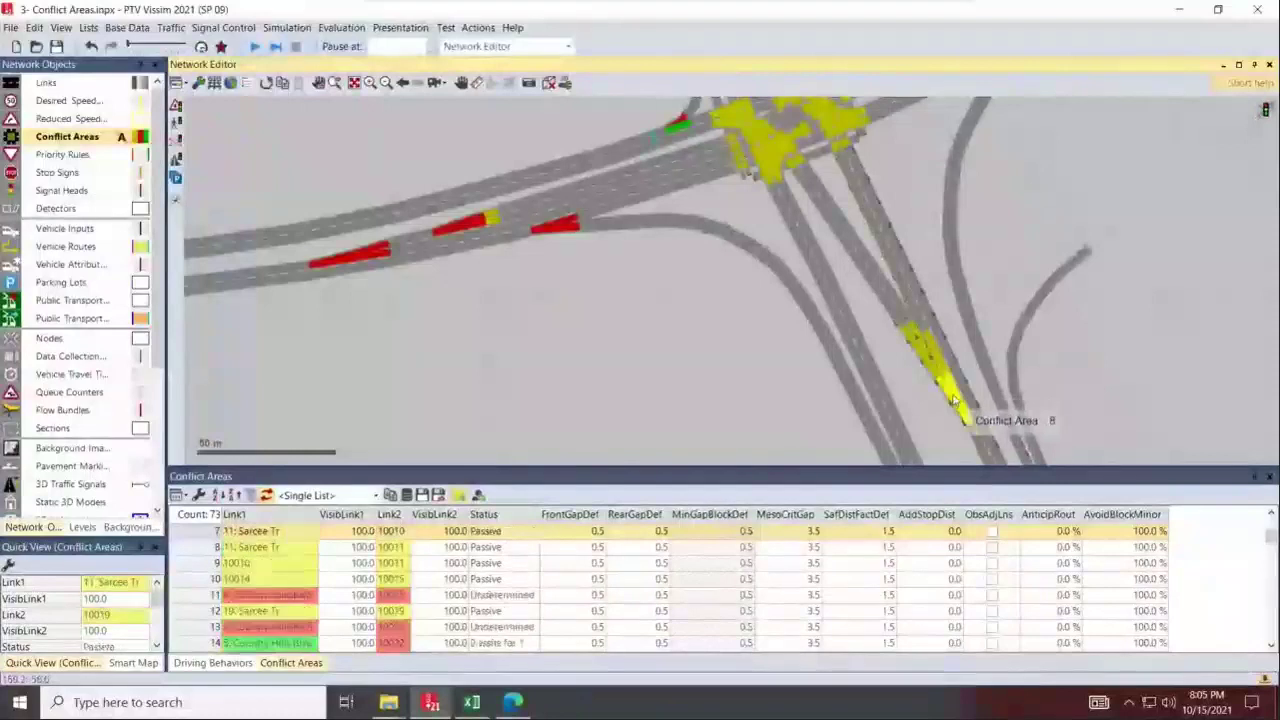
Set the southern Sarcee Tr conflict areas 11/10010, 11/10011 and 10010/10011 to Undetermined.
{"action": "left_click", "coordinate": [952, 396]}
{"action": "left_click", "coordinate": [945, 385]}
{"action": "left_click", "coordinate": [938, 375]}
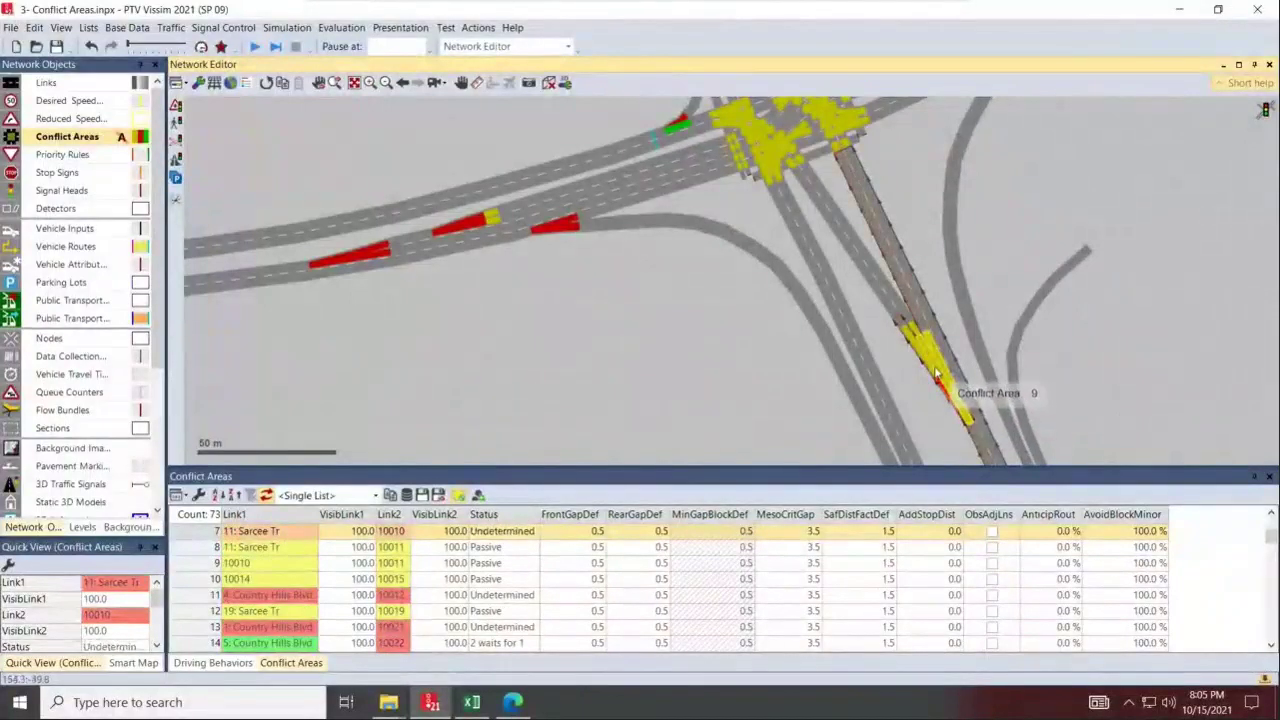
{"action": "left_click", "coordinate": [931, 367]}
{"action": "right_click", "coordinate": [932, 356], "text": "ctrl"}
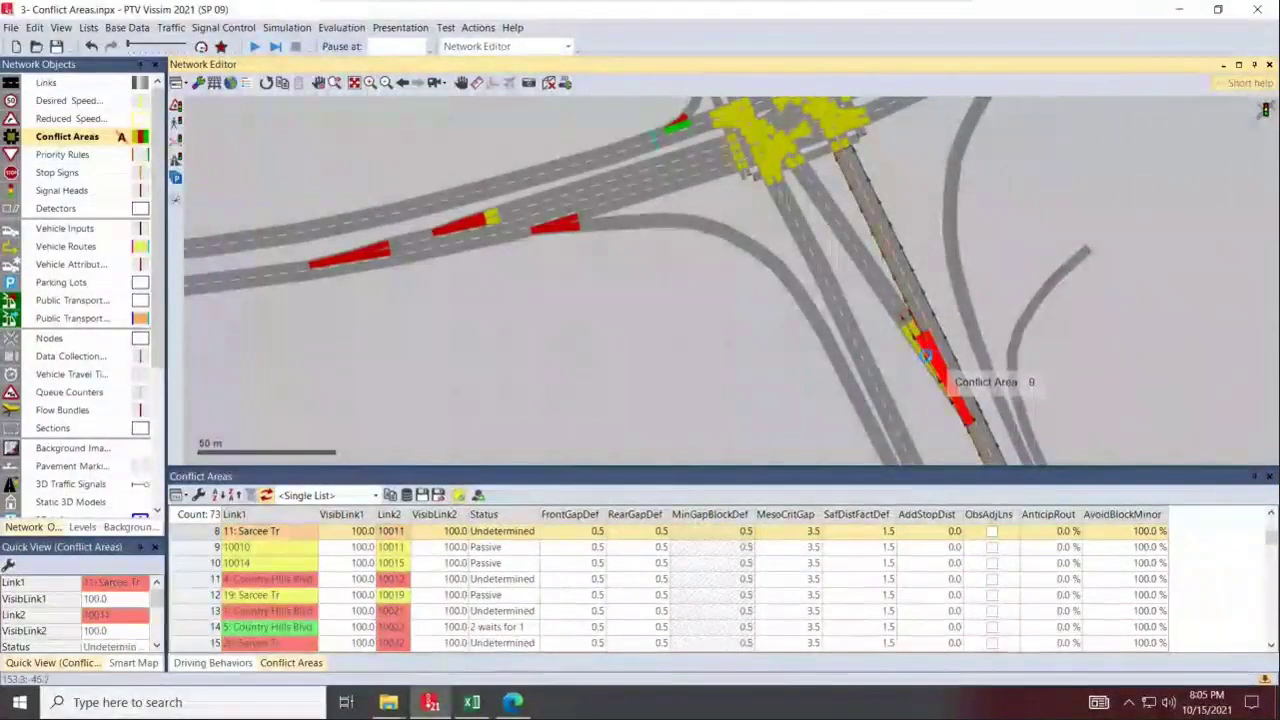
{"action": "left_click", "coordinate": [898, 393]}
{"action": "left_click", "coordinate": [895, 397]}
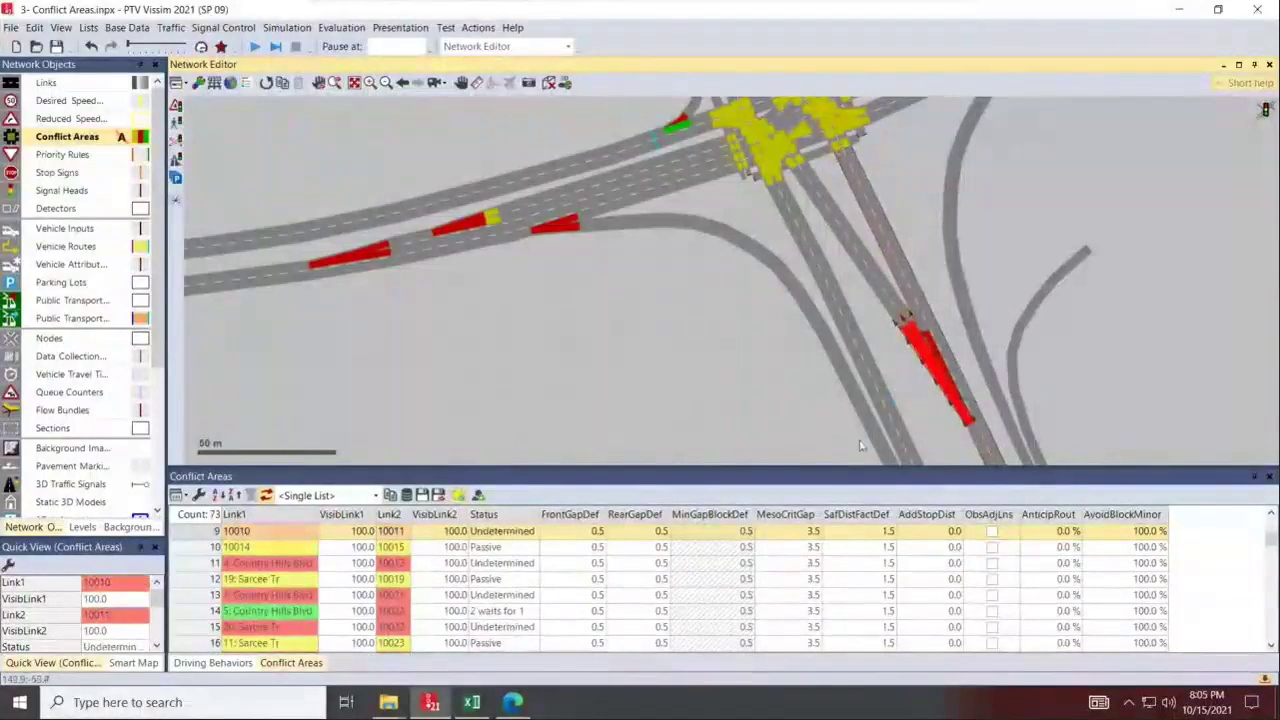
{"action": "left_click", "coordinate": [686, 361]}
Make priority rules the active network object type and select left-turn connector 10029 at the intersection.
{"action": "scroll", "coordinate": [716, 346], "scroll_direction": "down", "scroll_amount": 2}
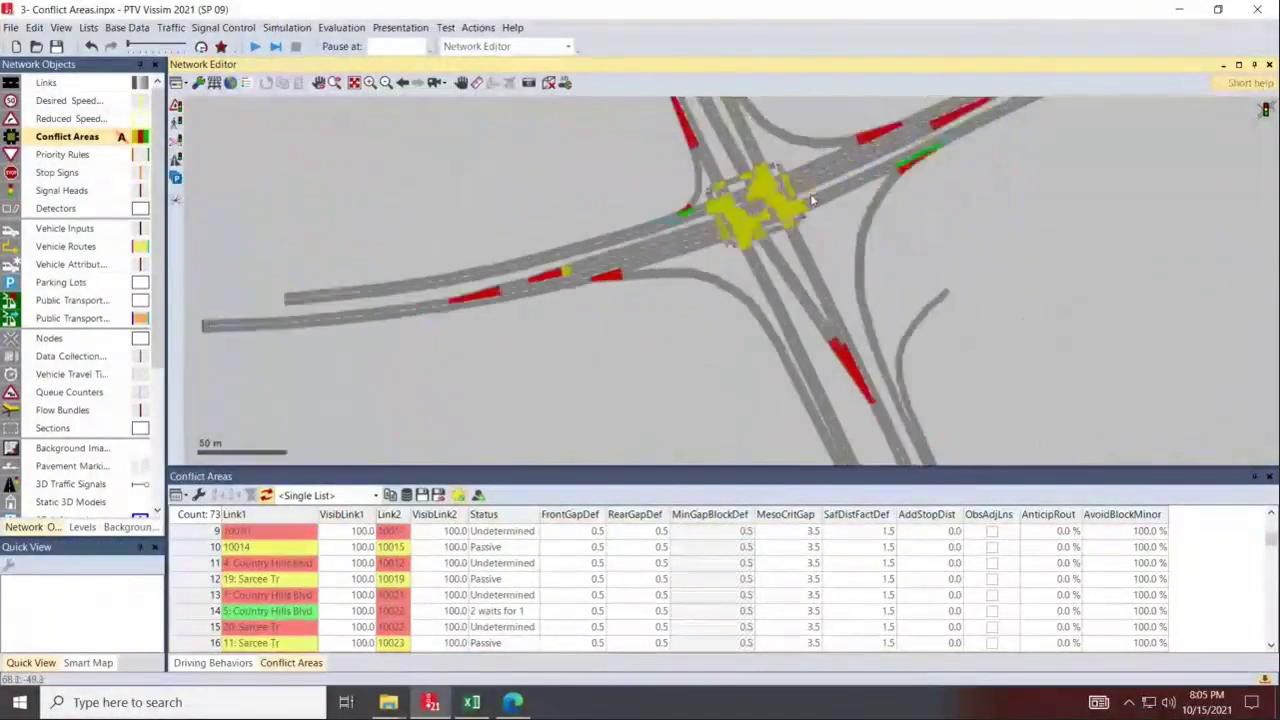
{"action": "left_click_drag", "start_coordinate": [809, 214], "coordinate": [760, 311]}
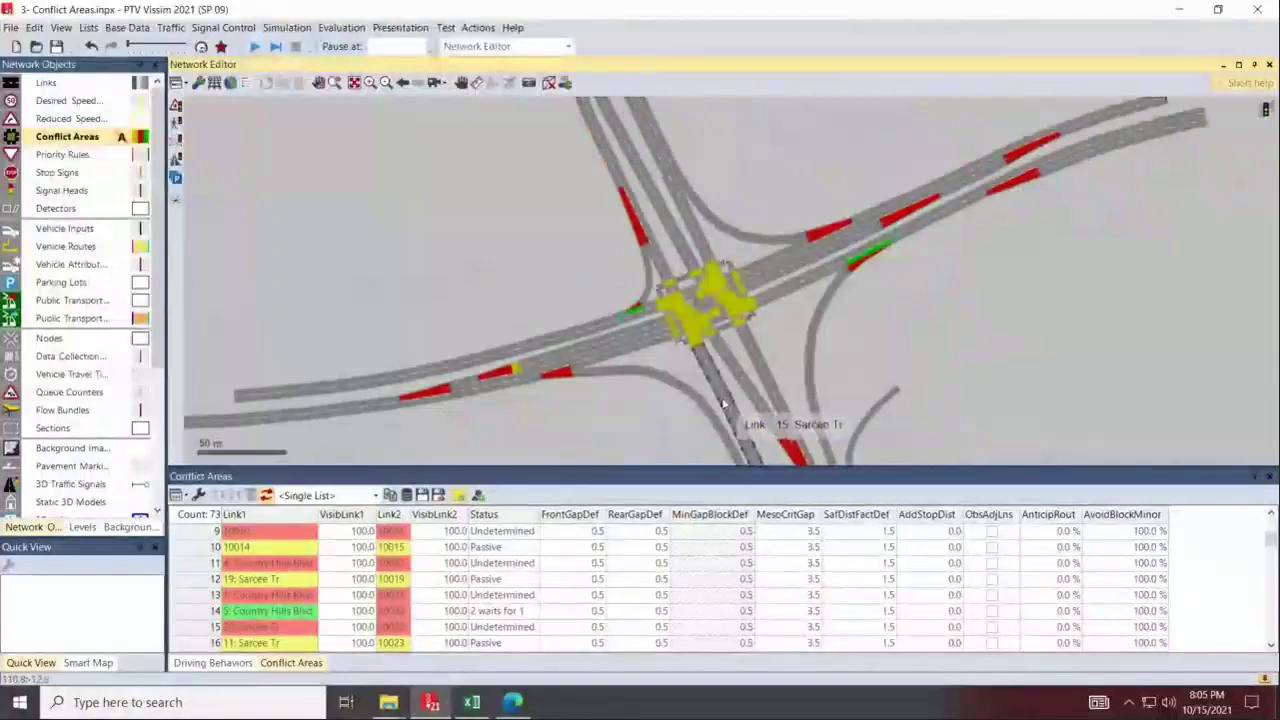
{"action": "scroll", "coordinate": [724, 404], "scroll_direction": "up", "scroll_amount": 2}
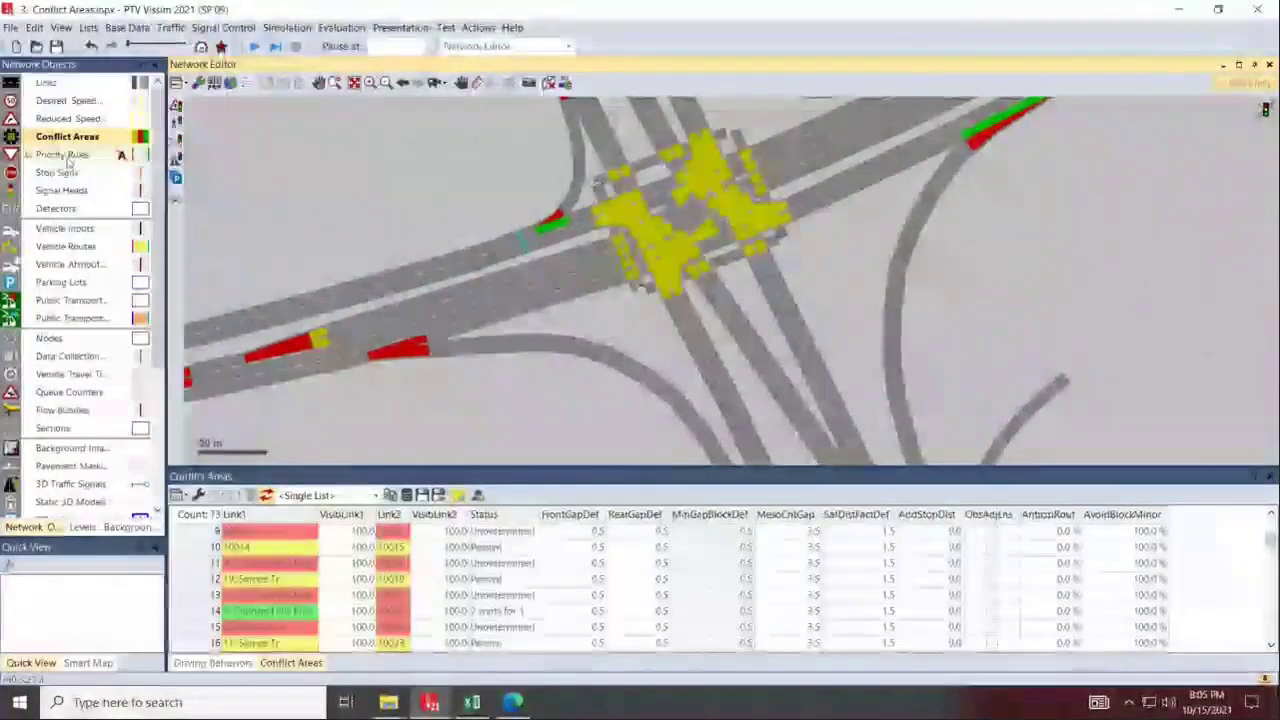
{"action": "left_click", "coordinate": [63, 157]}
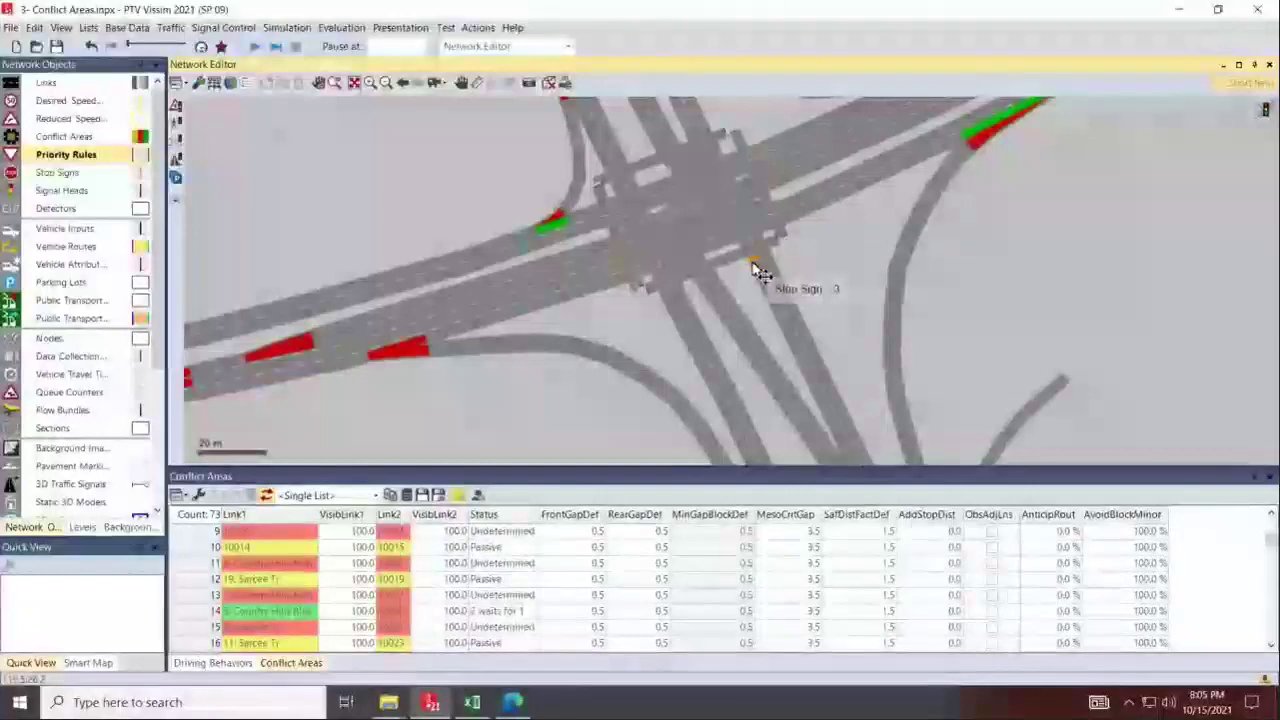
{"action": "left_click_drag", "start_coordinate": [817, 265], "coordinate": [803, 322]}
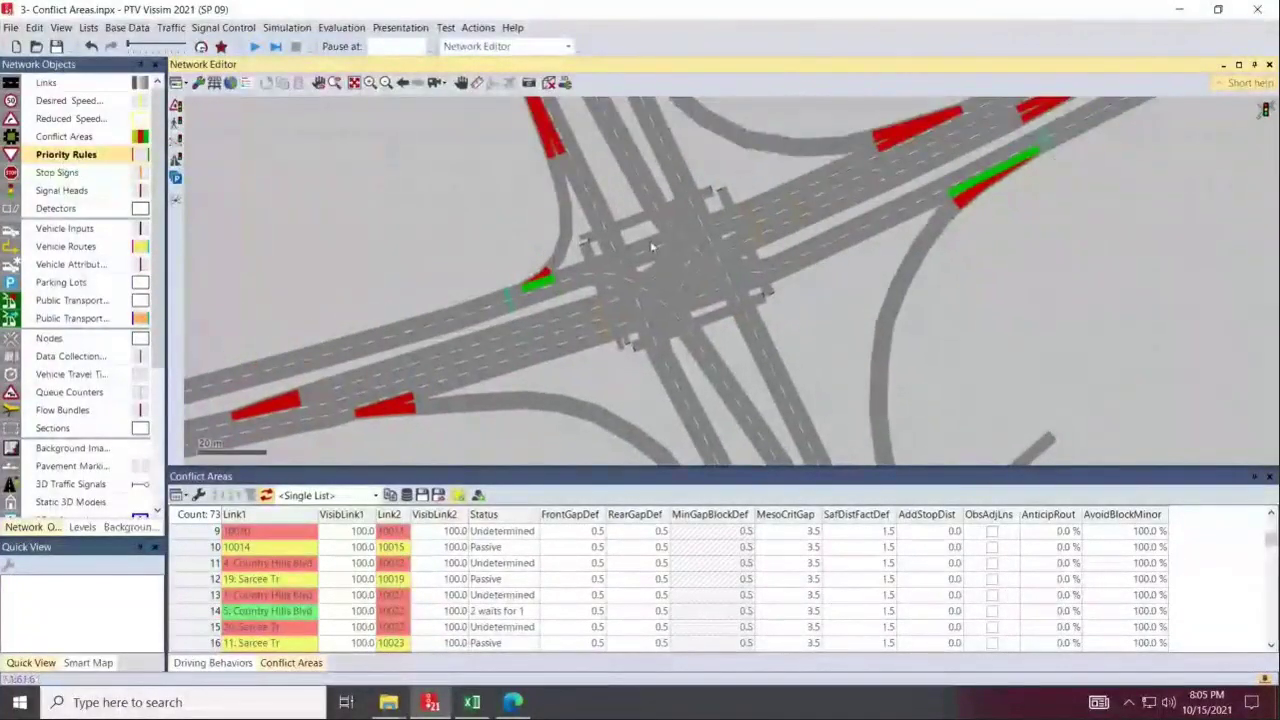
{"action": "scroll", "coordinate": [675, 258], "scroll_direction": "up", "scroll_amount": 2}
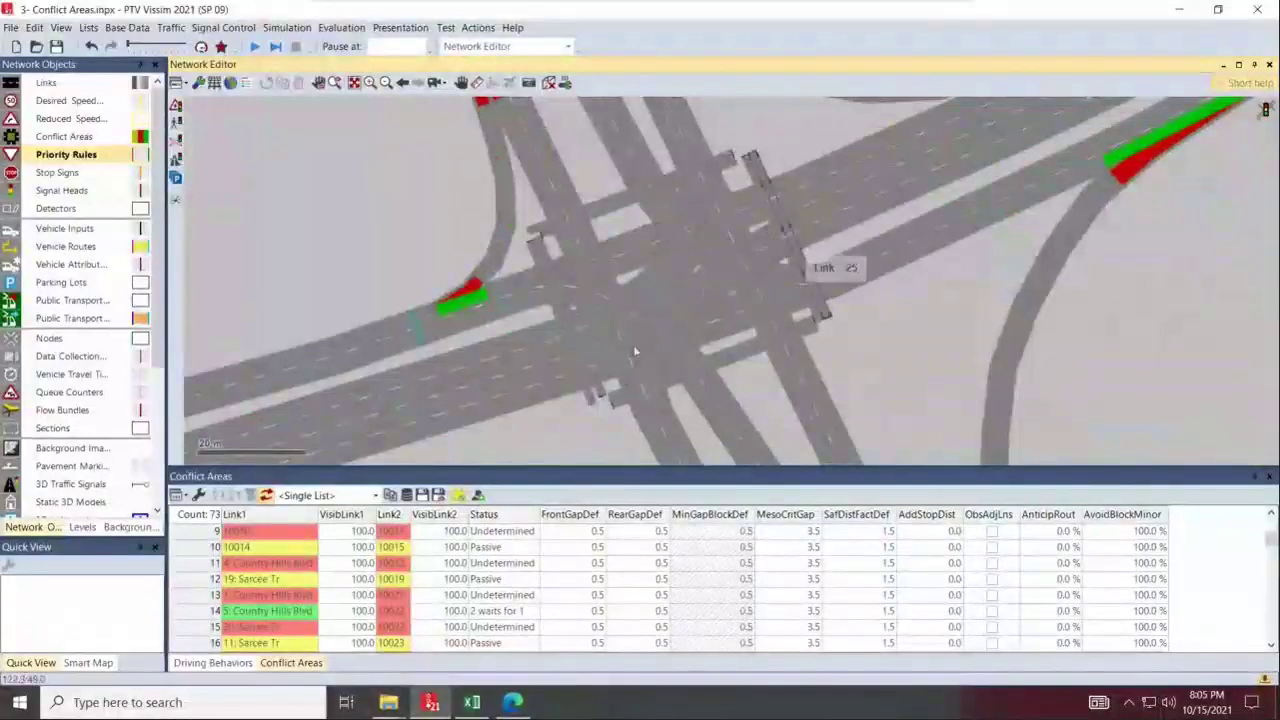
{"action": "left_click", "coordinate": [566, 362]}
{"action": "scroll", "coordinate": [564, 367], "scroll_direction": "up", "scroll_amount": 1}
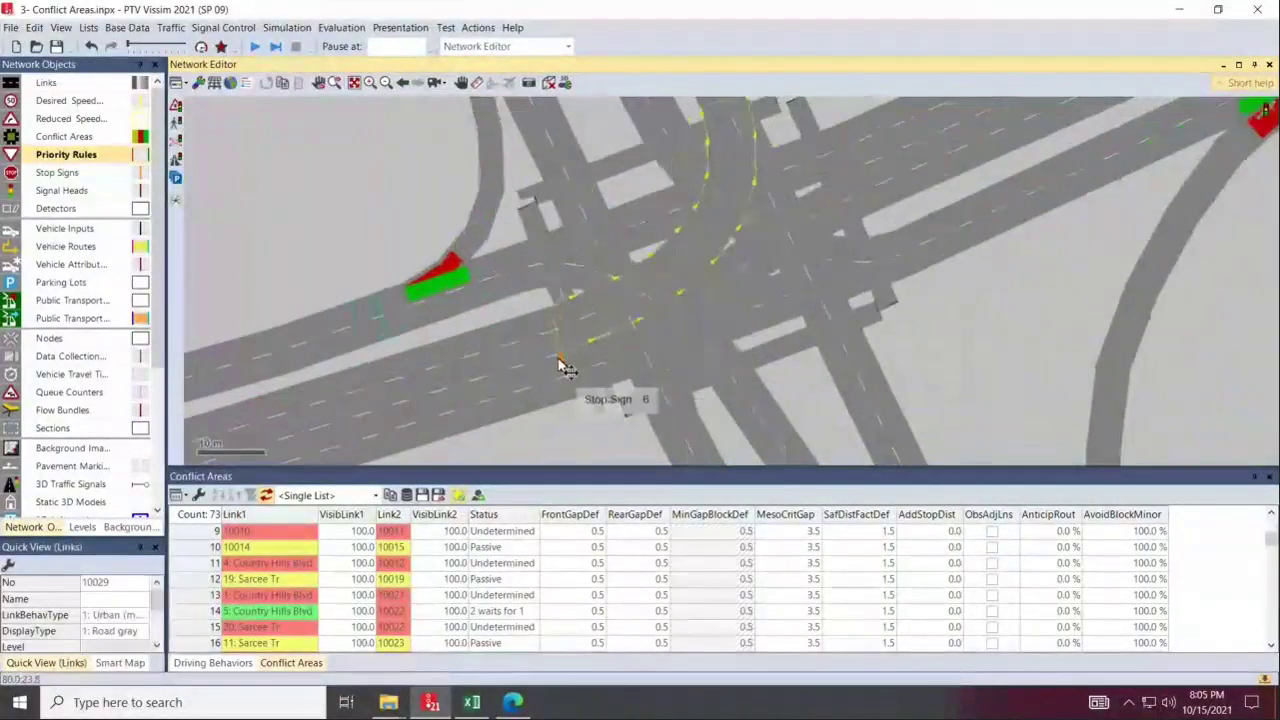
Add a priority rule with its stop line on lane 10029-2 at 21.772 m and its conflict marker on lane 10034-1 at 12.785 m.
{"action": "scroll", "coordinate": [566, 366], "scroll_direction": "up", "scroll_amount": 2}
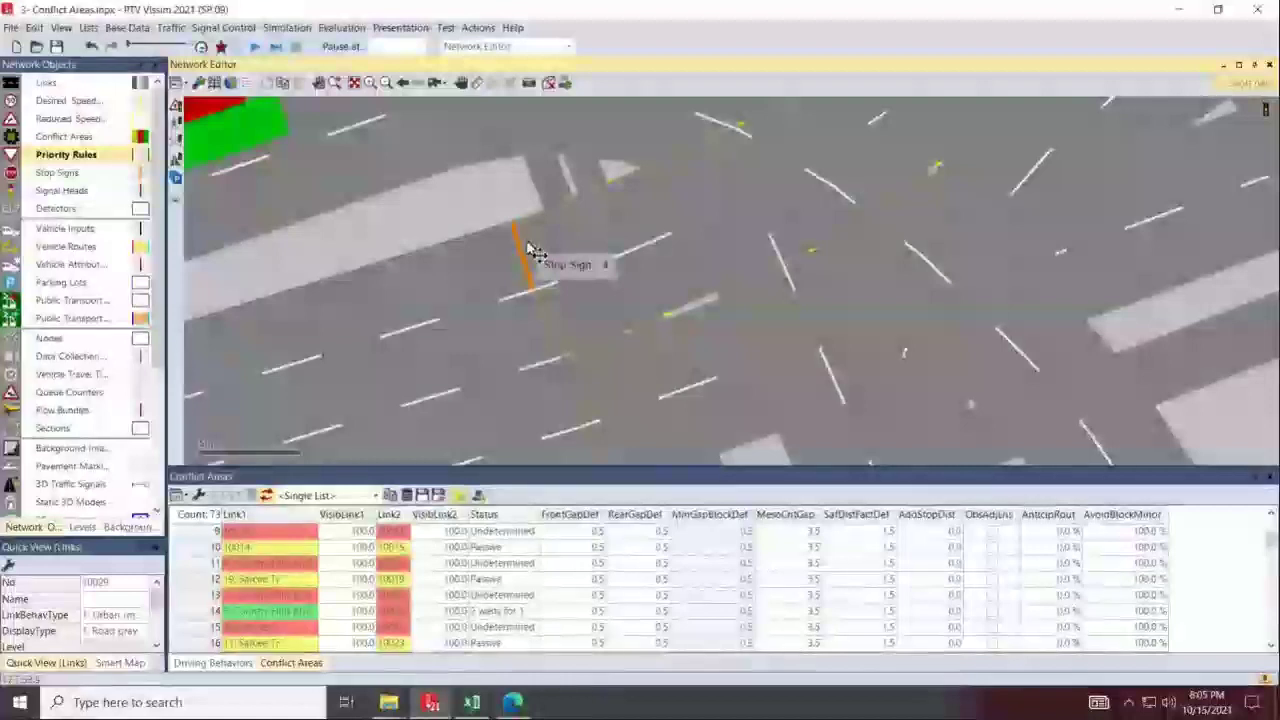
{"action": "scroll", "coordinate": [520, 292], "scroll_direction": "down", "scroll_amount": 2}
{"action": "scroll", "coordinate": [600, 288], "scroll_direction": "down", "scroll_amount": 3}
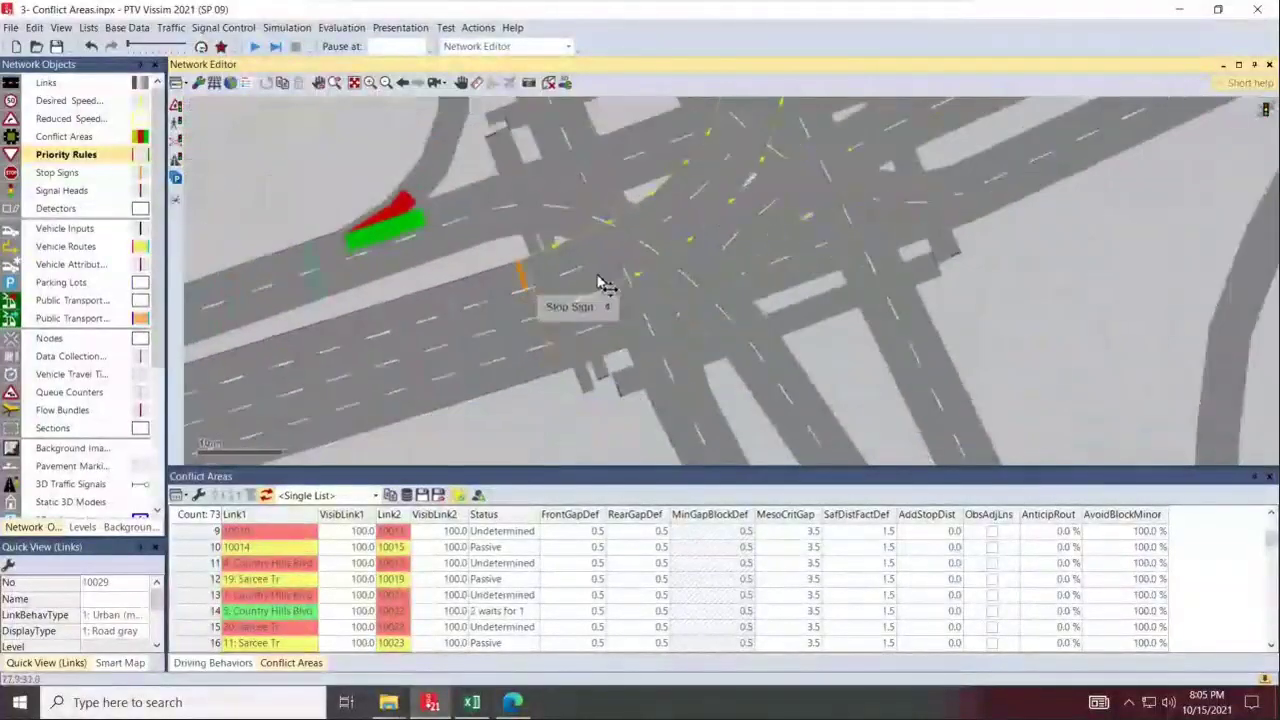
{"action": "scroll", "coordinate": [571, 343], "scroll_direction": "up", "scroll_amount": 1}
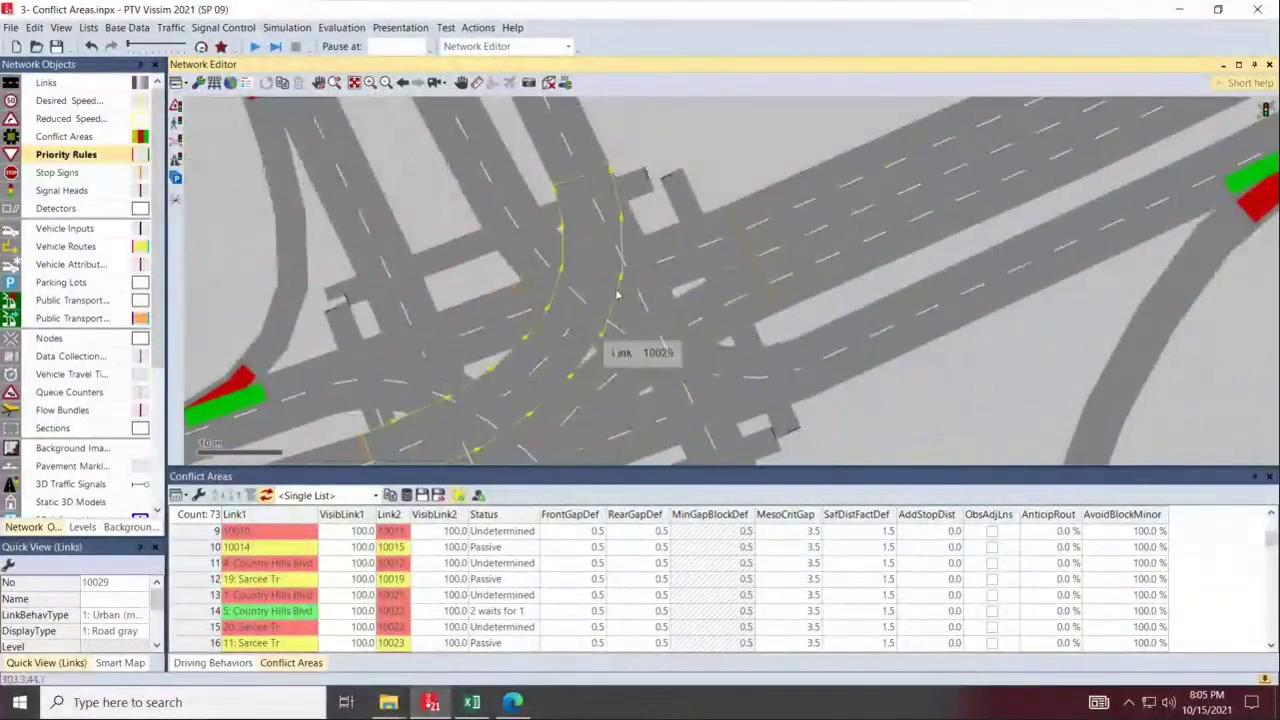
{"action": "key", "text": "F5"}
{"action": "left_click_drag", "start_coordinate": [588, 360], "coordinate": [648, 266]}
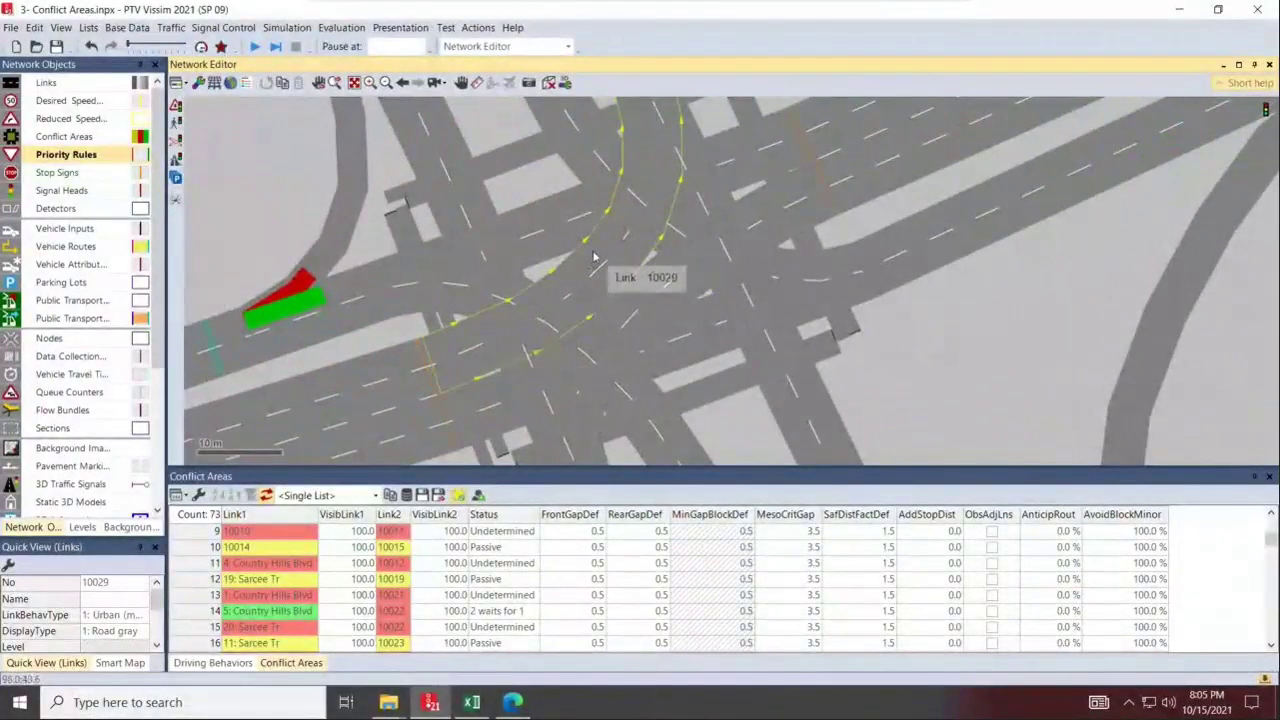
{"action": "scroll", "coordinate": [575, 275], "scroll_direction": "up", "scroll_amount": 1}
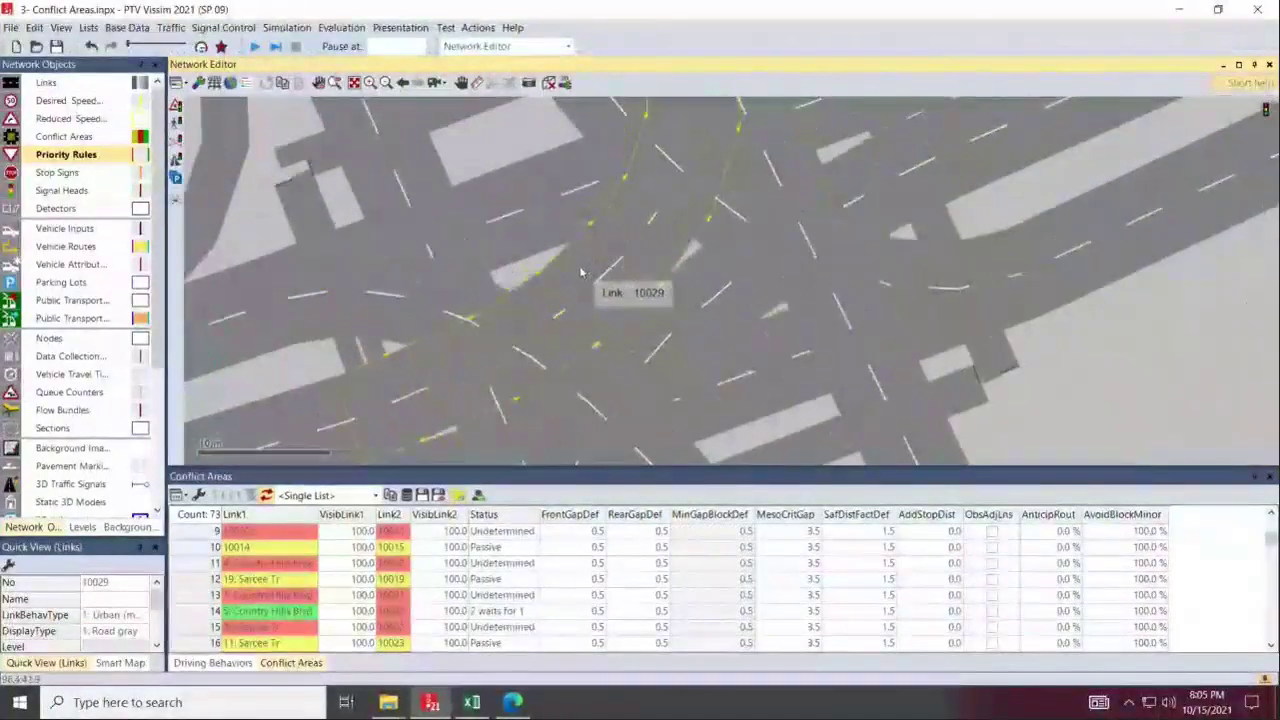
{"action": "scroll", "coordinate": [515, 365], "scroll_direction": "up", "scroll_amount": 1}
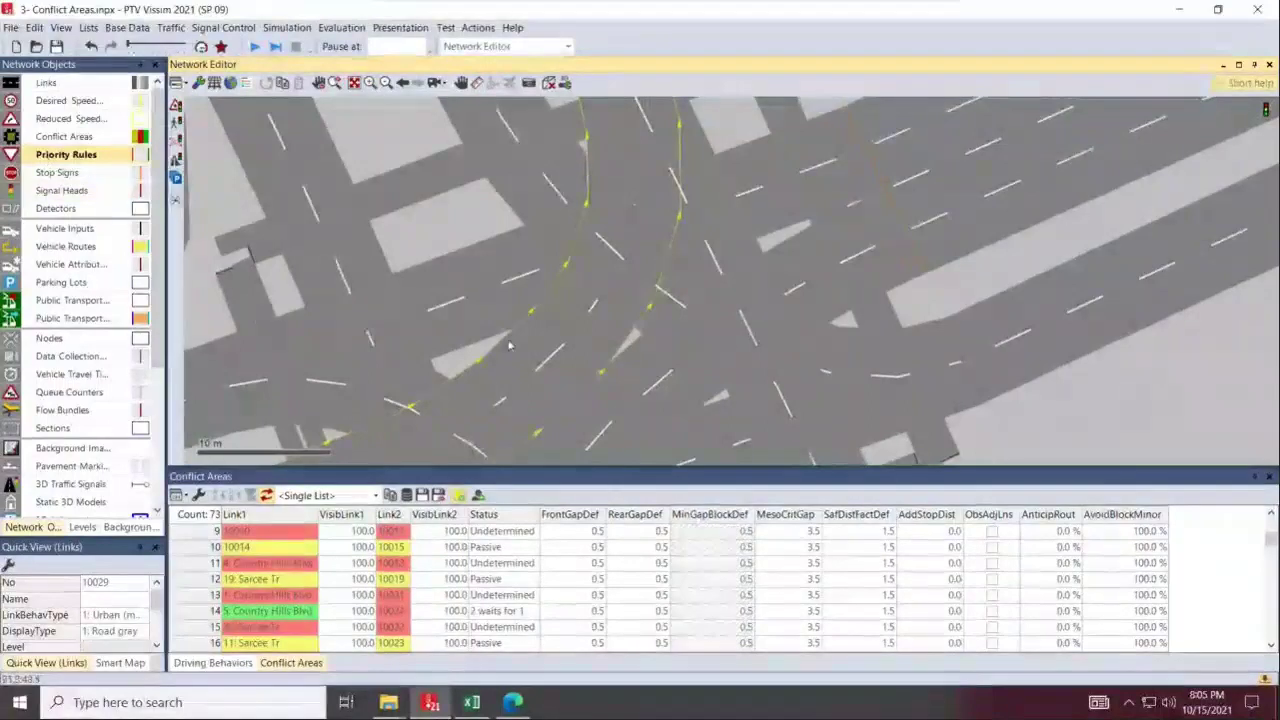
{"action": "left_click_drag", "start_coordinate": [525, 362], "coordinate": [540, 418]}
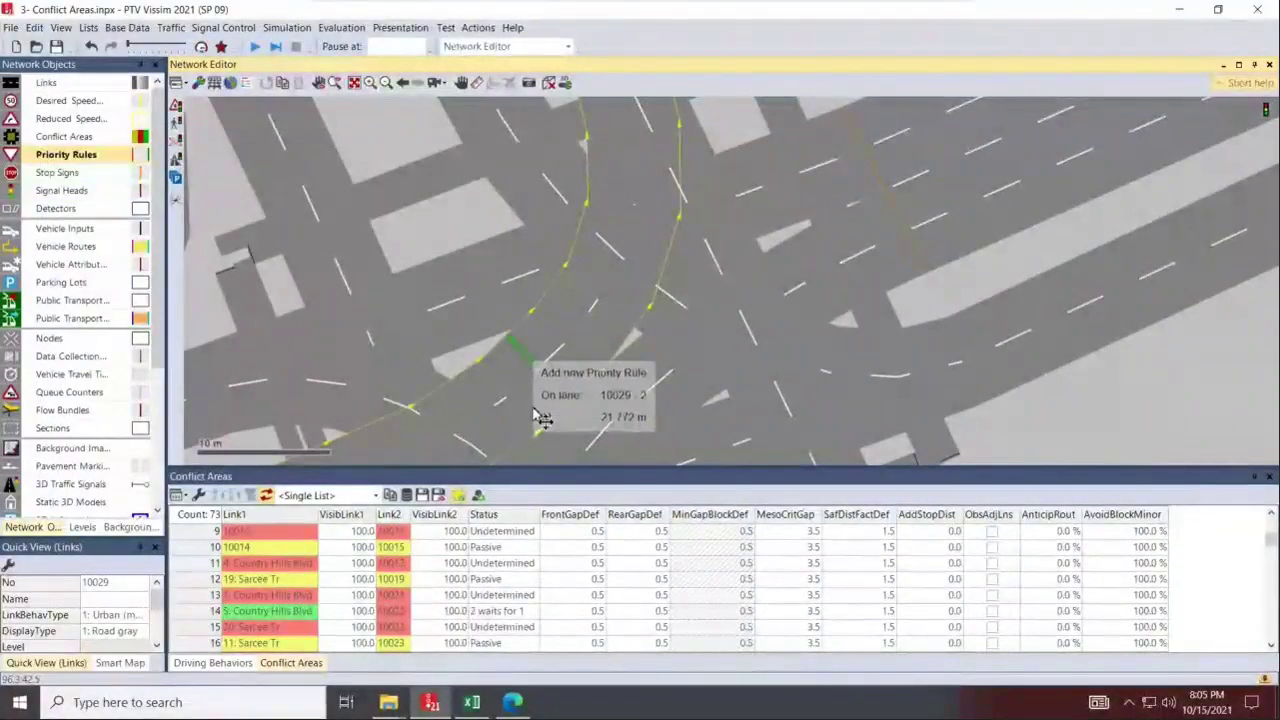
{"action": "left_click", "coordinate": [530, 360]}
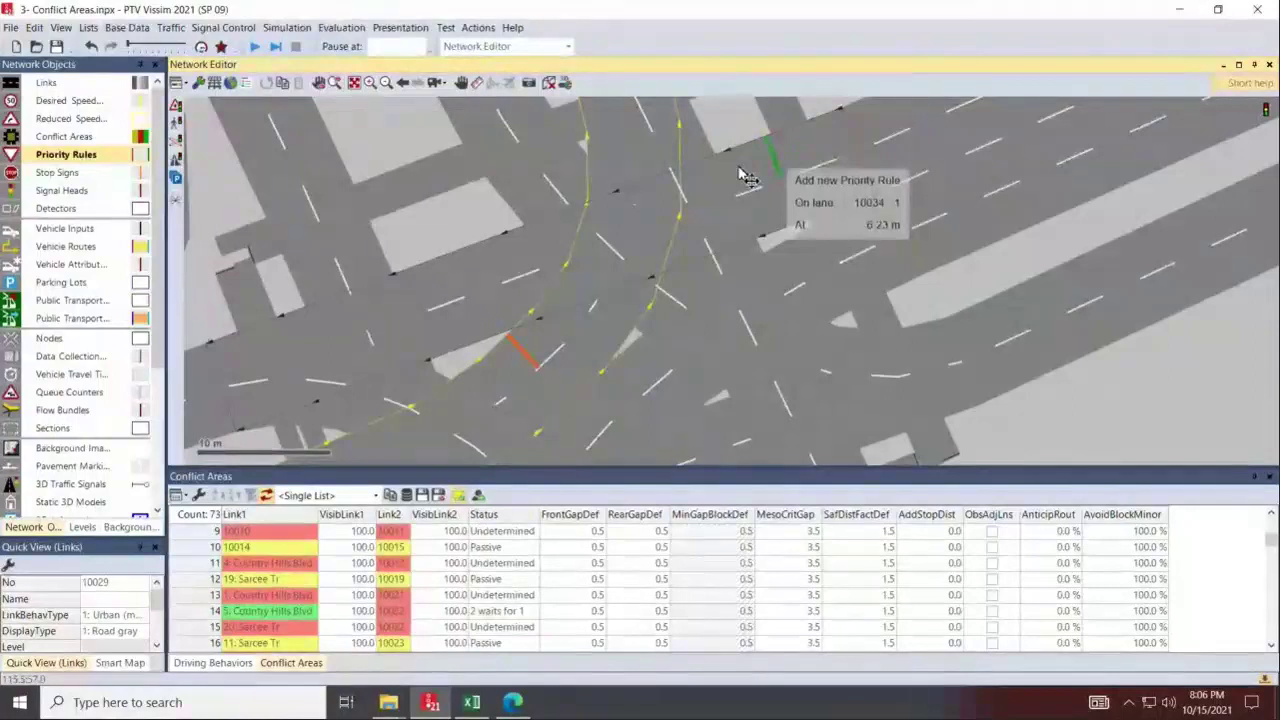
{"action": "left_click", "coordinate": [692, 186]}
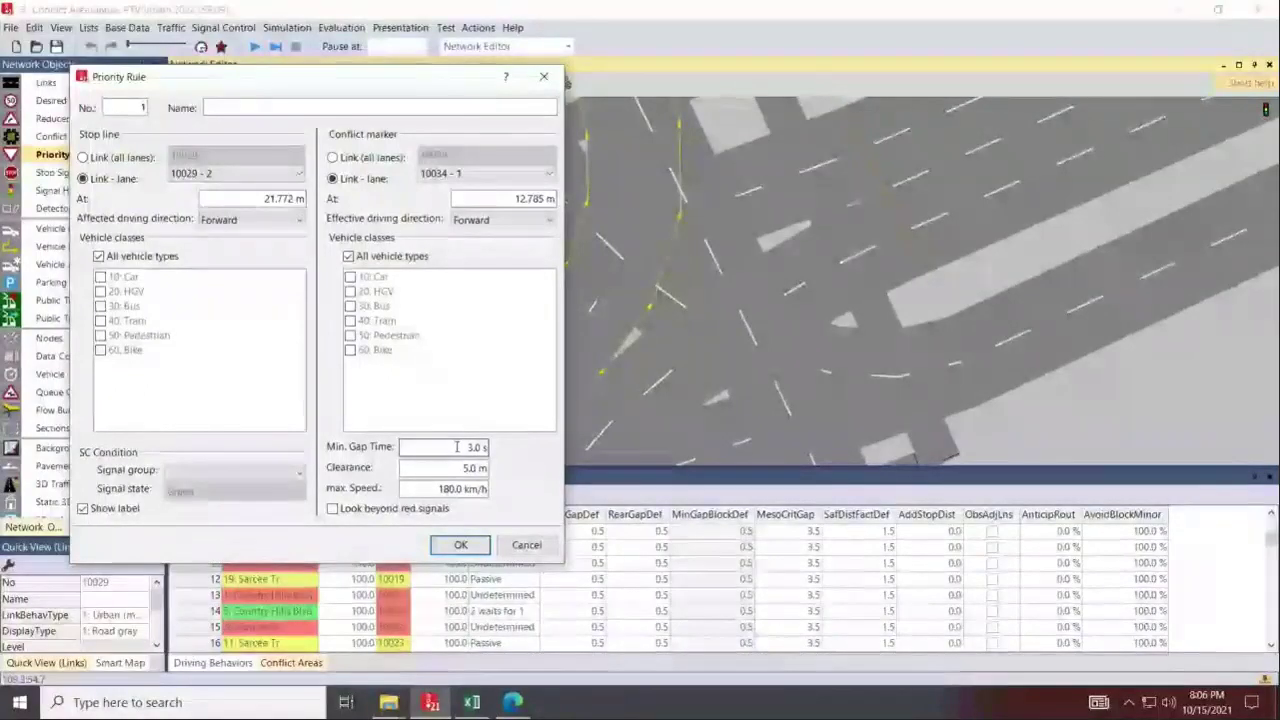
Set the new priority rule's minimum gap time to 4 s and clearance to 0 m for the conflict marker on lane 10034-1.
{"action": "left_click", "coordinate": [457, 446]}
{"action": "type", "text": "4"}
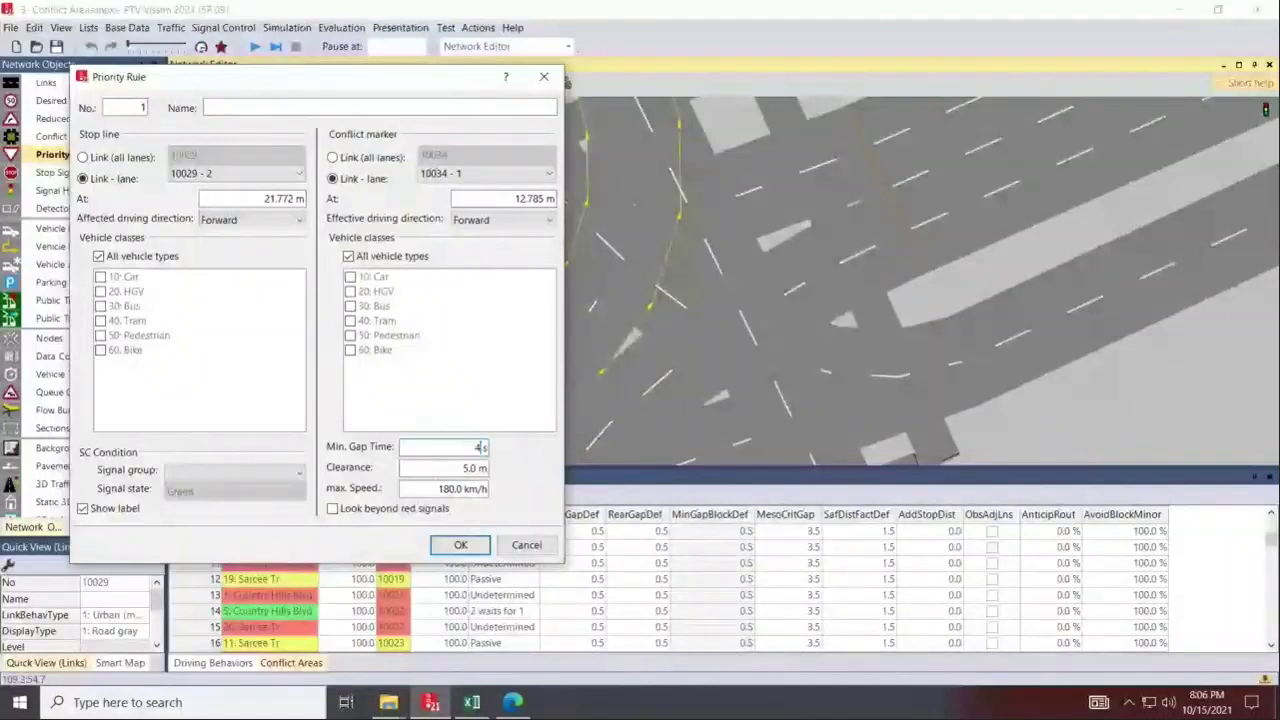
{"action": "left_click", "coordinate": [466, 468]}
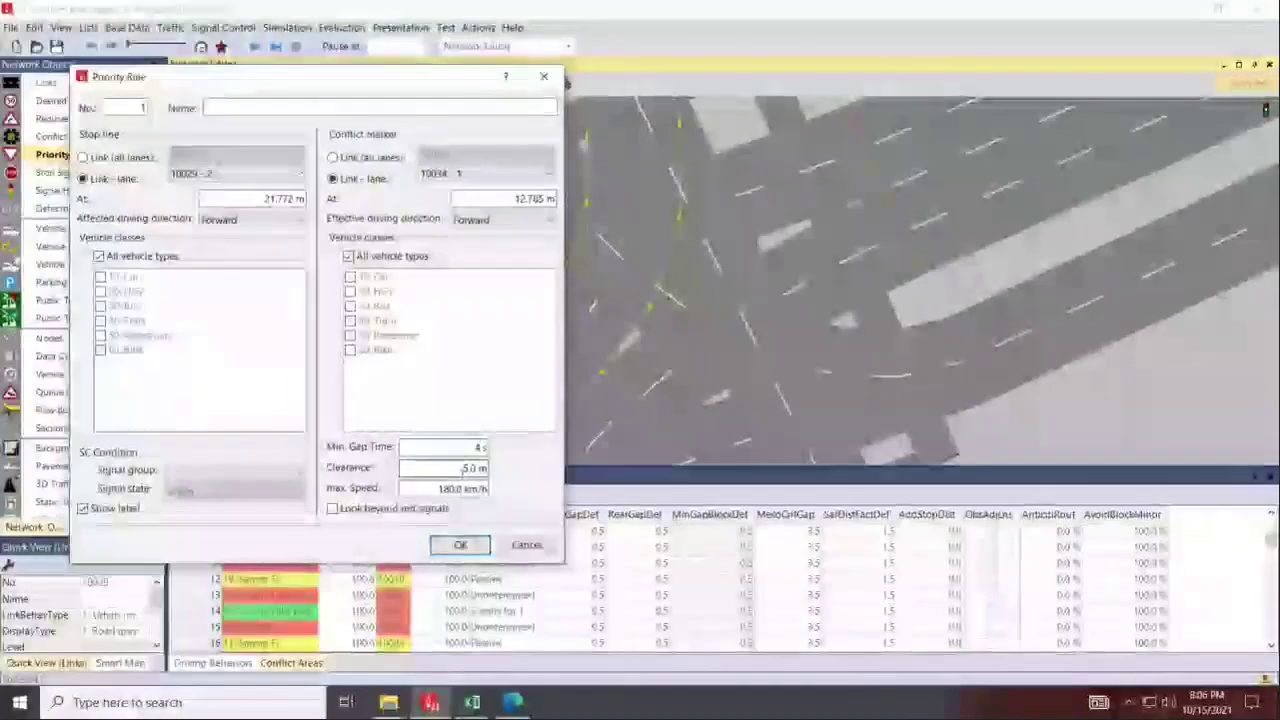
{"action": "left_click", "coordinate": [466, 468]}
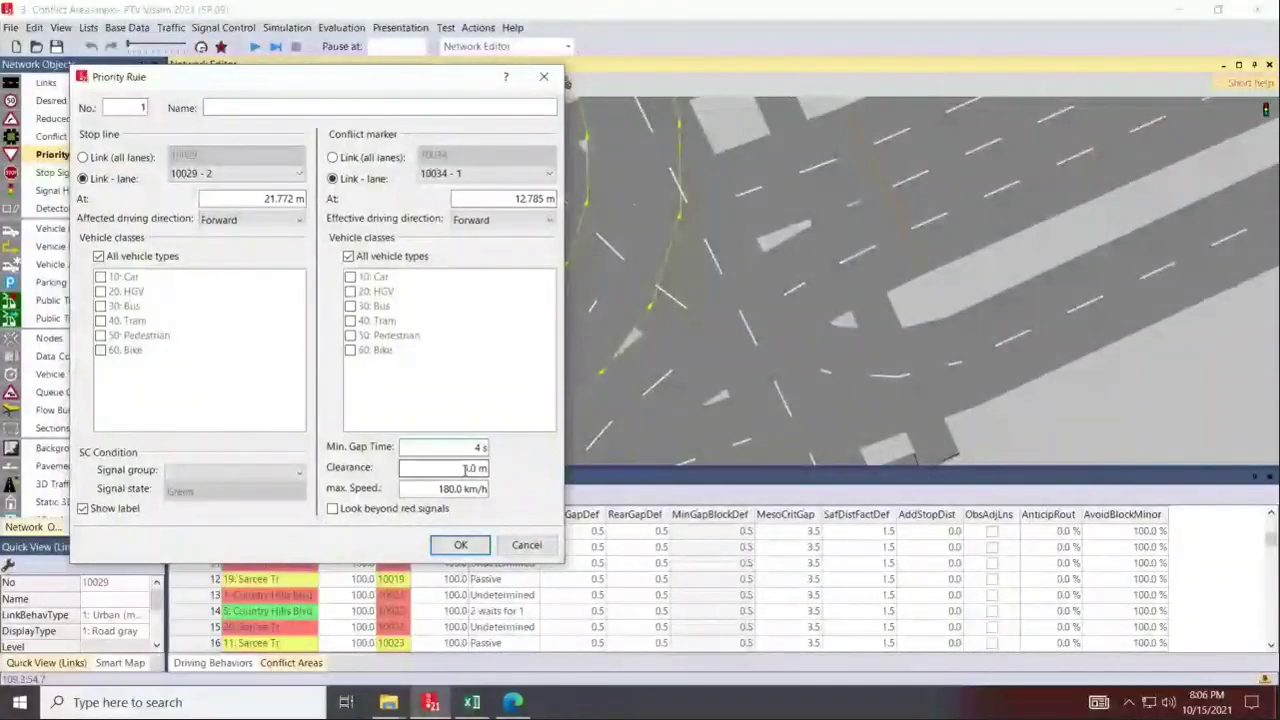
{"action": "left_click", "coordinate": [476, 447]}
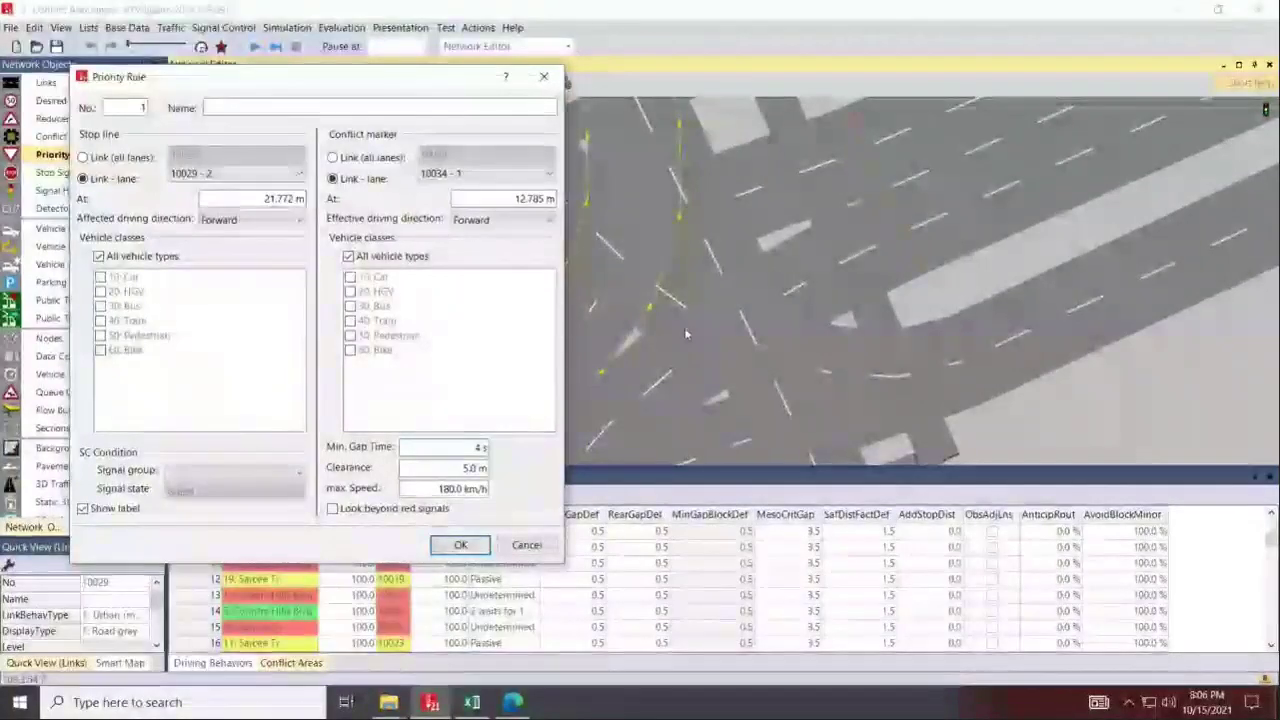
{"action": "key", "text": "Tab"}
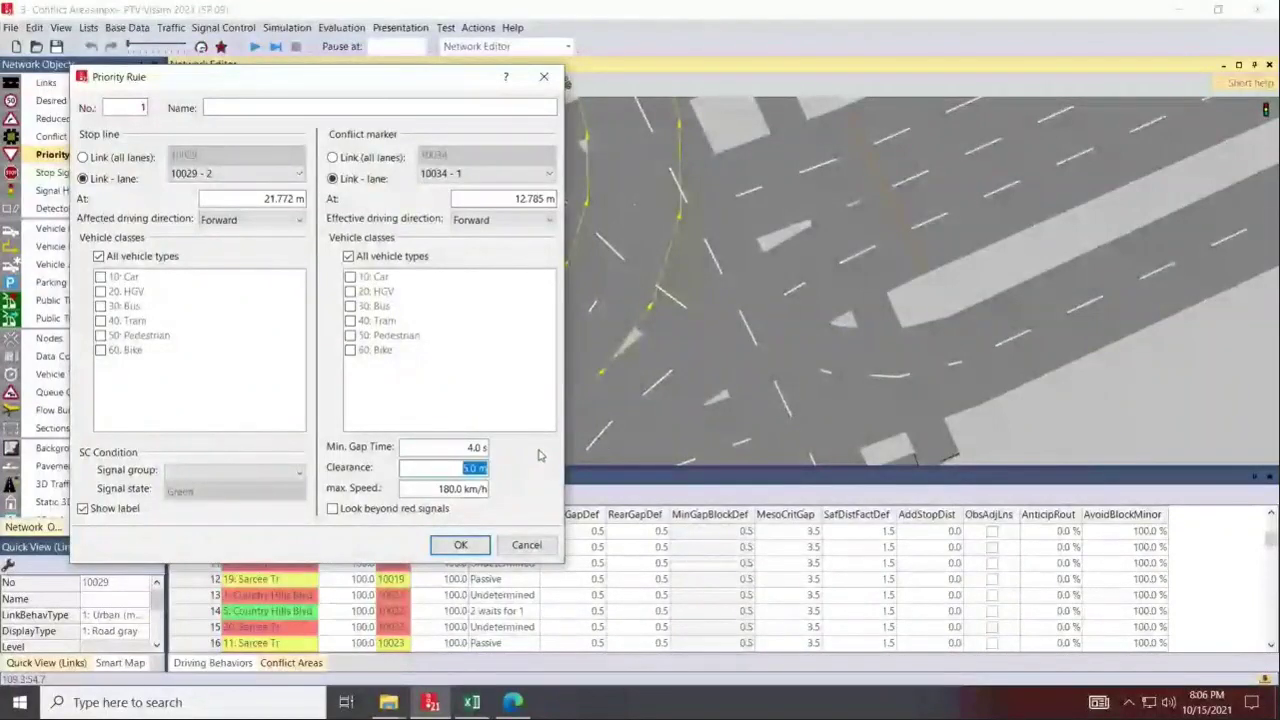
{"action": "type", "text": "0"}
{"action": "key", "text": "Tab"}
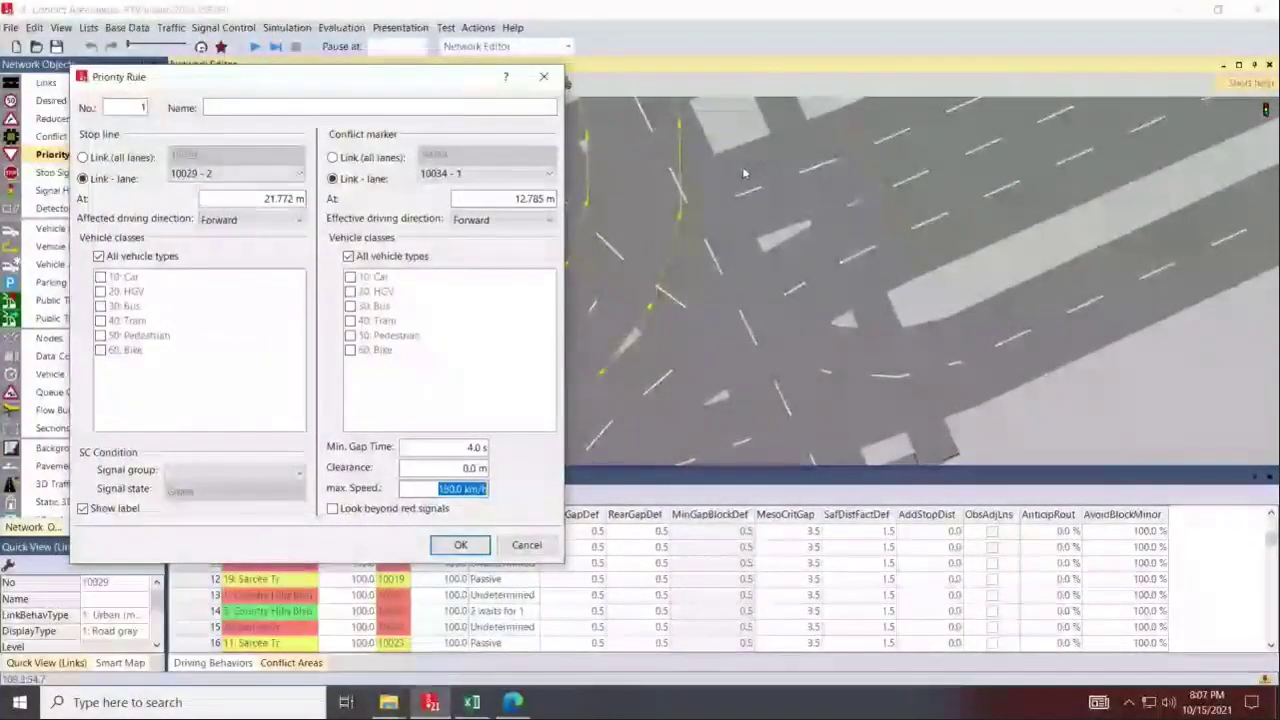
{"action": "left_click", "coordinate": [447, 549]}
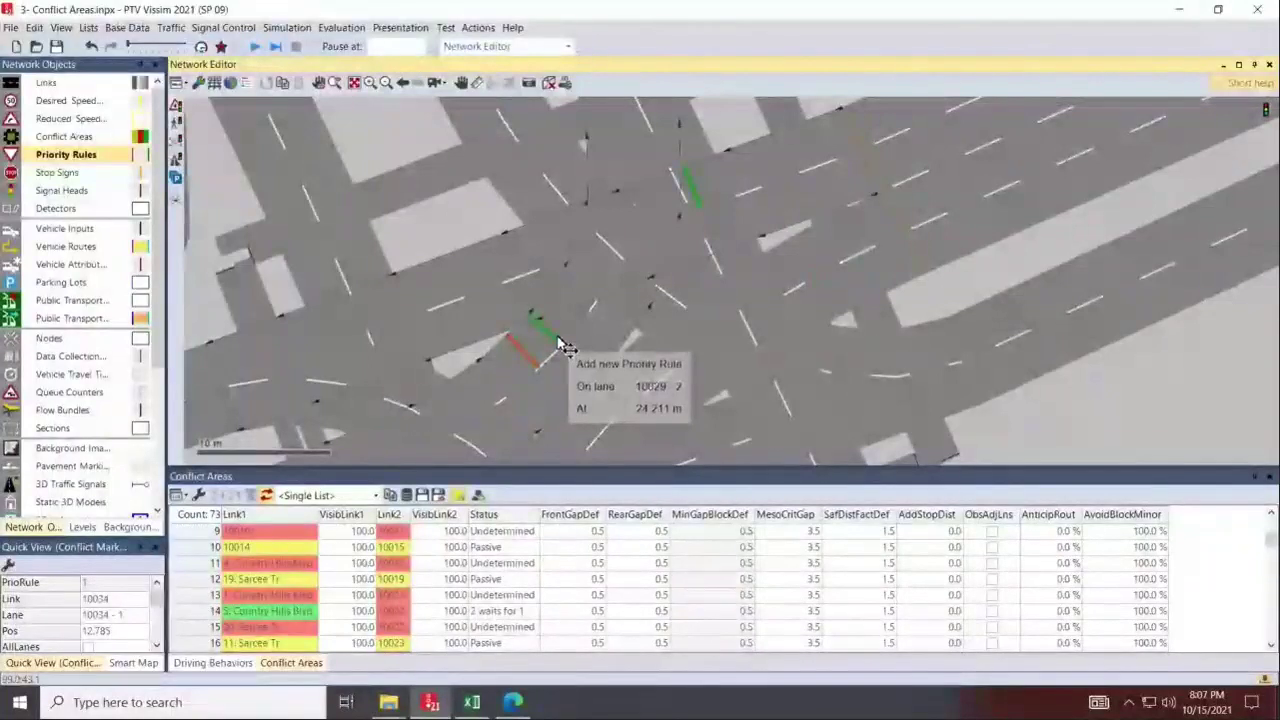
Add a second conflict marker on lane 10034-2 at 14.610 m with a 4 s minimum gap time and 0 m clearance.
{"action": "left_click", "coordinate": [687, 244]}
{"action": "type", "text": "4"}
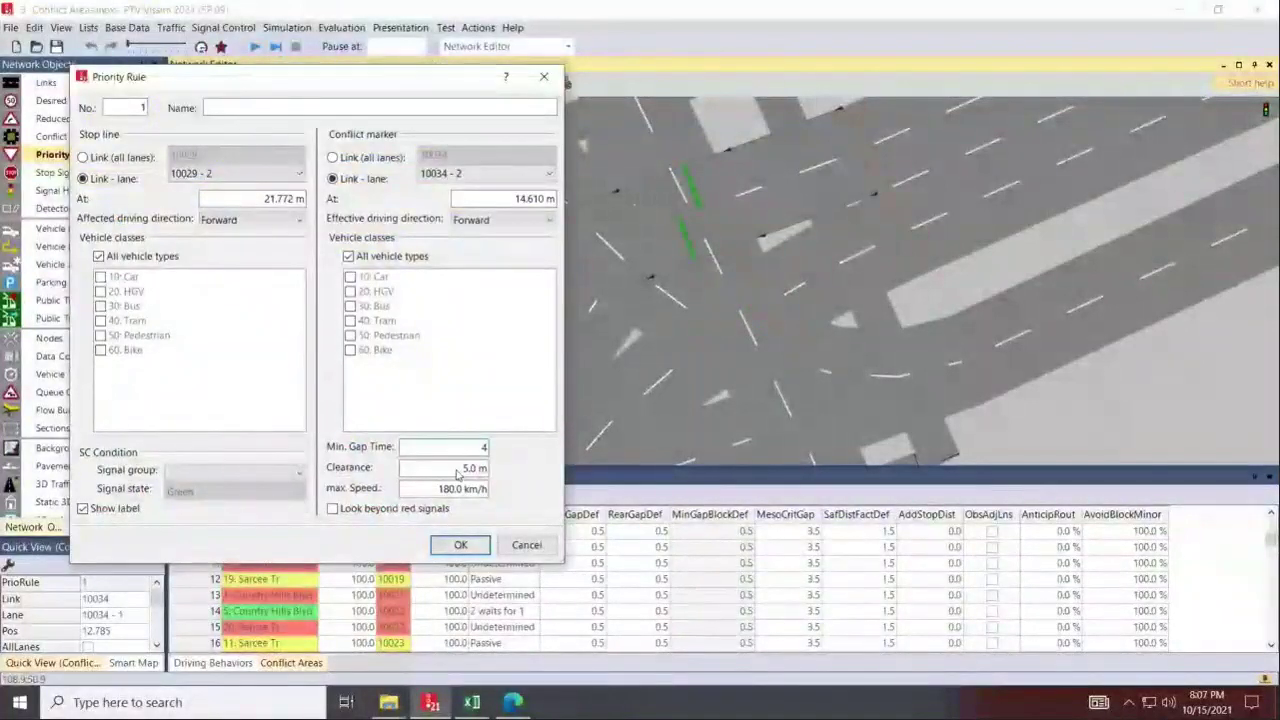
{"action": "key", "text": "Tab"}
{"action": "type", "text": "0"}
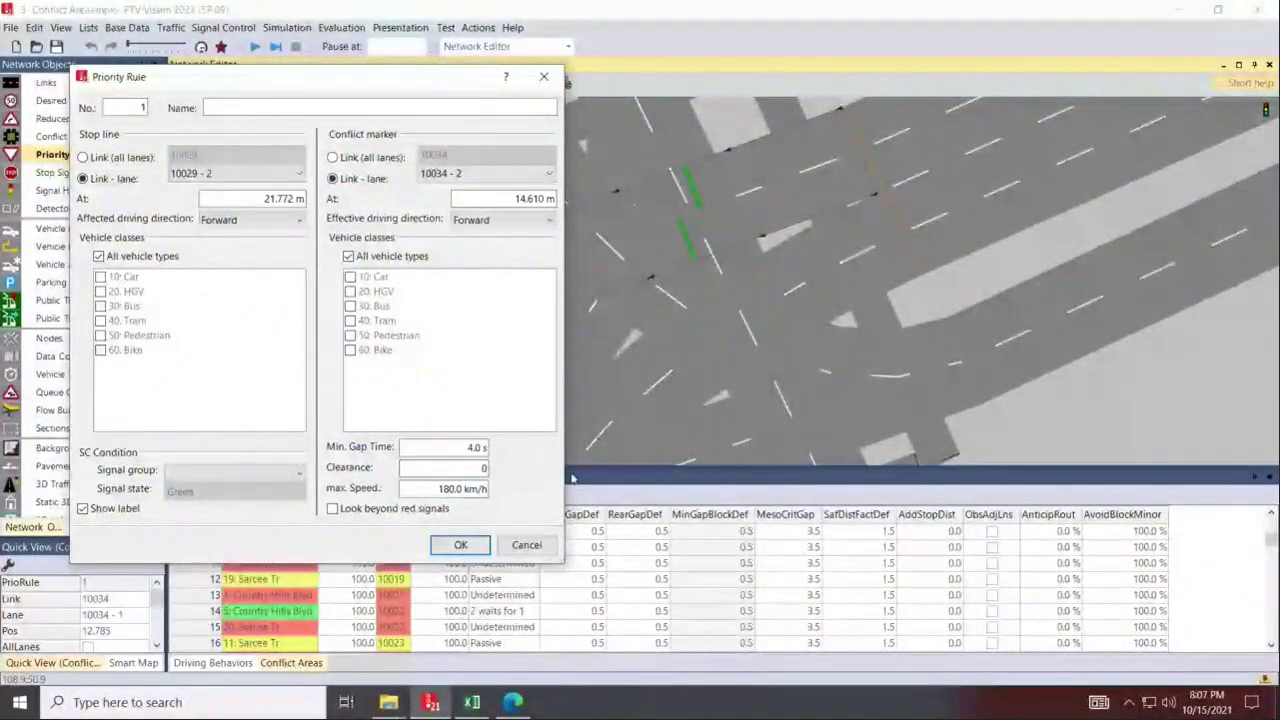
{"action": "left_click", "coordinate": [486, 550]}
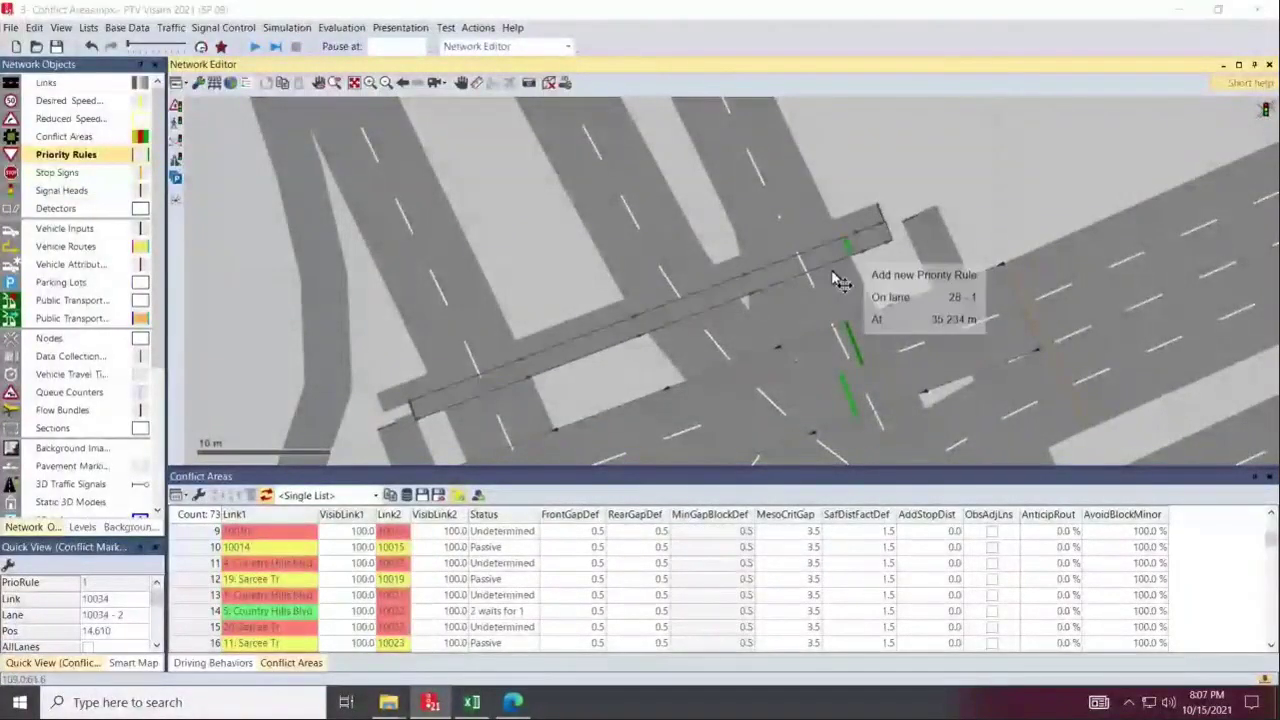
Add a conflict marker on crosswalk lane 28-1 at 35.234 m with a 0 s minimum gap time and 15 m clearance.
{"action": "left_click", "coordinate": [839, 281]}
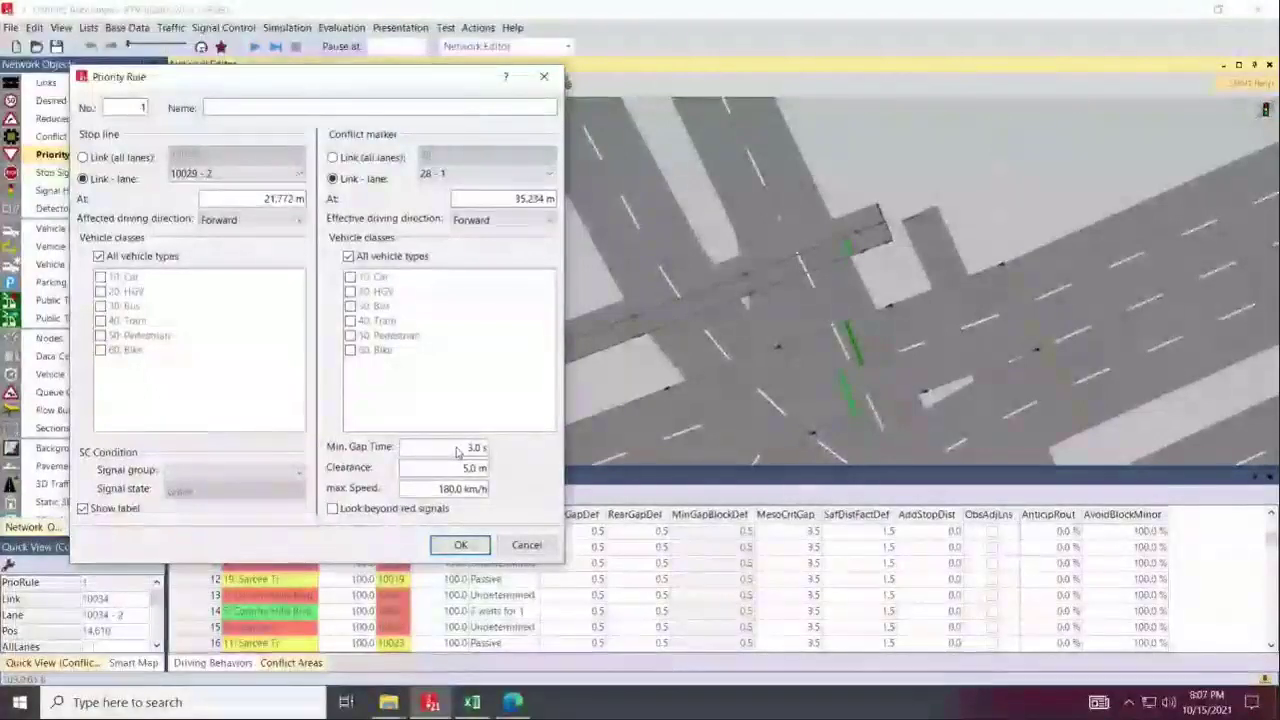
{"action": "double_click", "coordinate": [460, 448]}
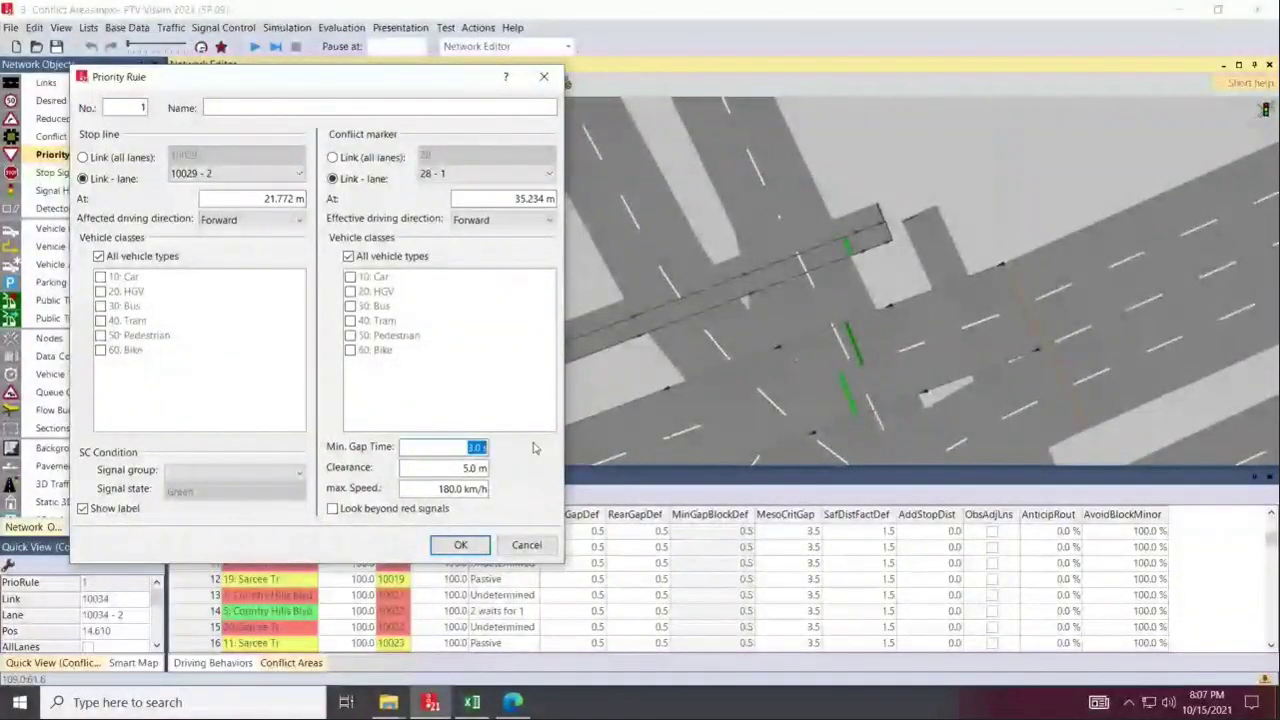
{"action": "type", "text": "0"}
{"action": "key", "text": "Tab"}
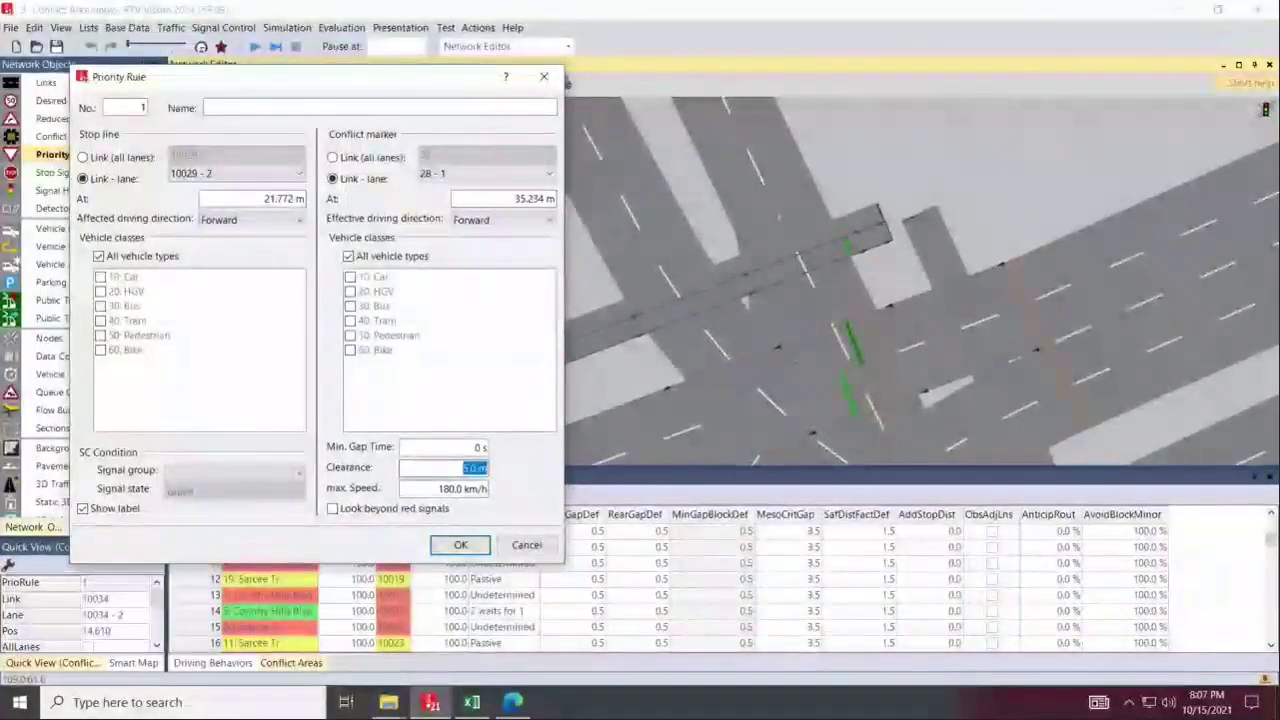
{"action": "left_click", "coordinate": [476, 468]}
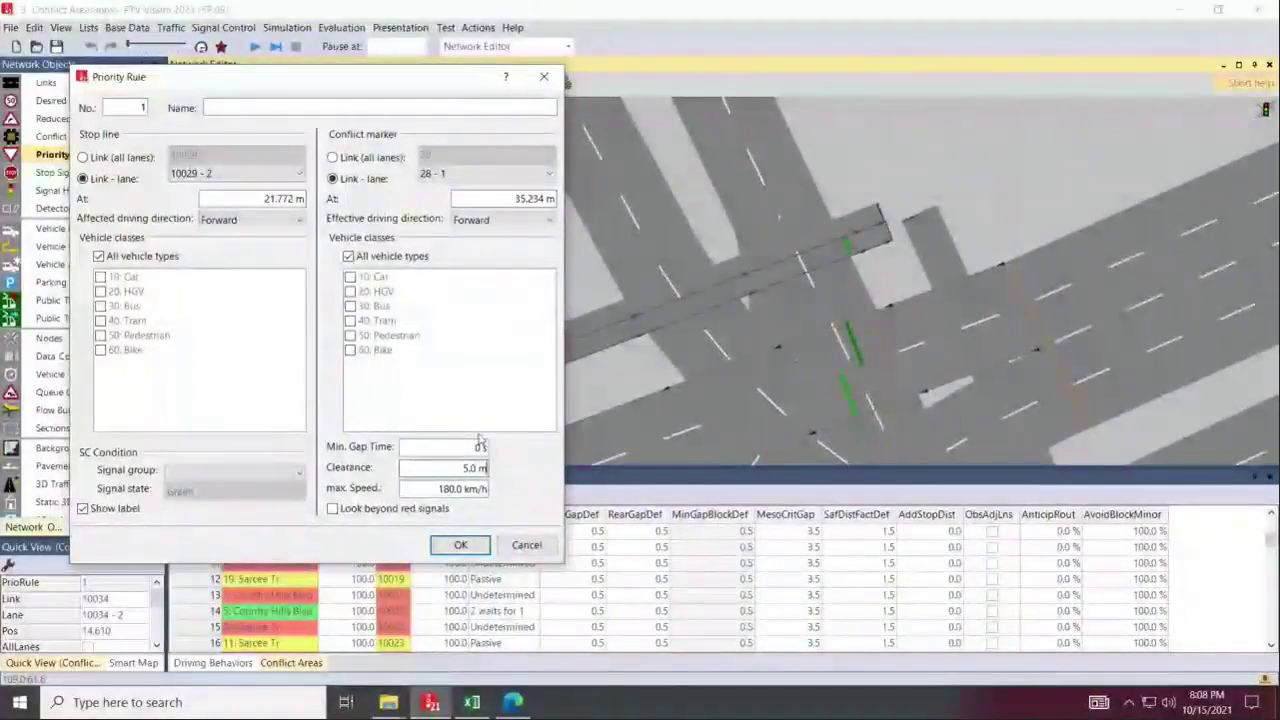
{"action": "key", "text": "ctrl+a"}
{"action": "type", "text": "15"}
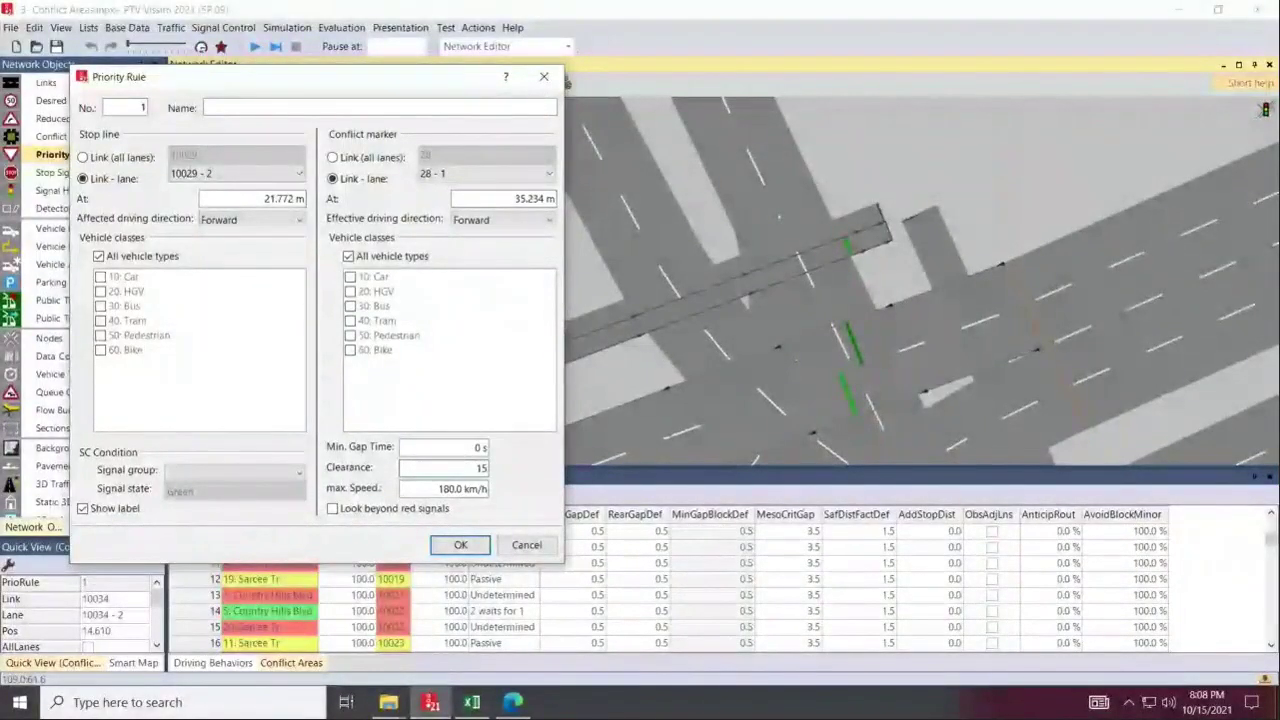
{"action": "key", "text": "Tab"}
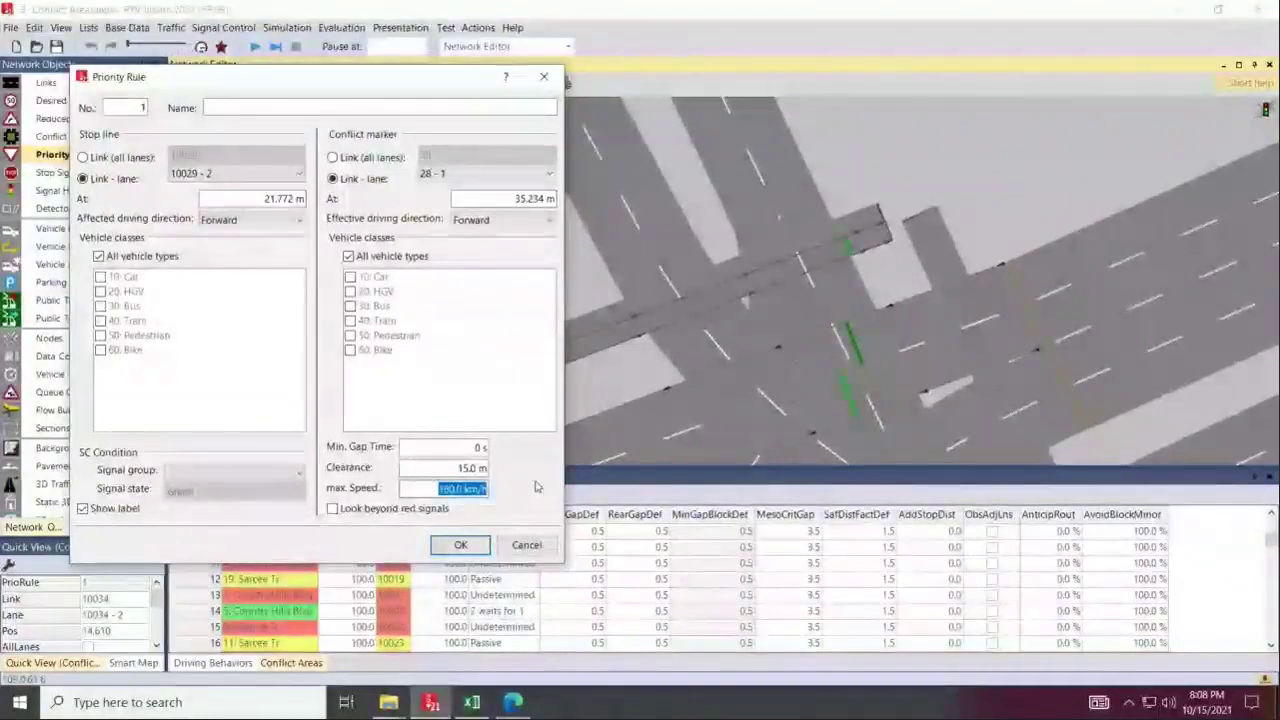
{"action": "left_click", "coordinate": [460, 544]}
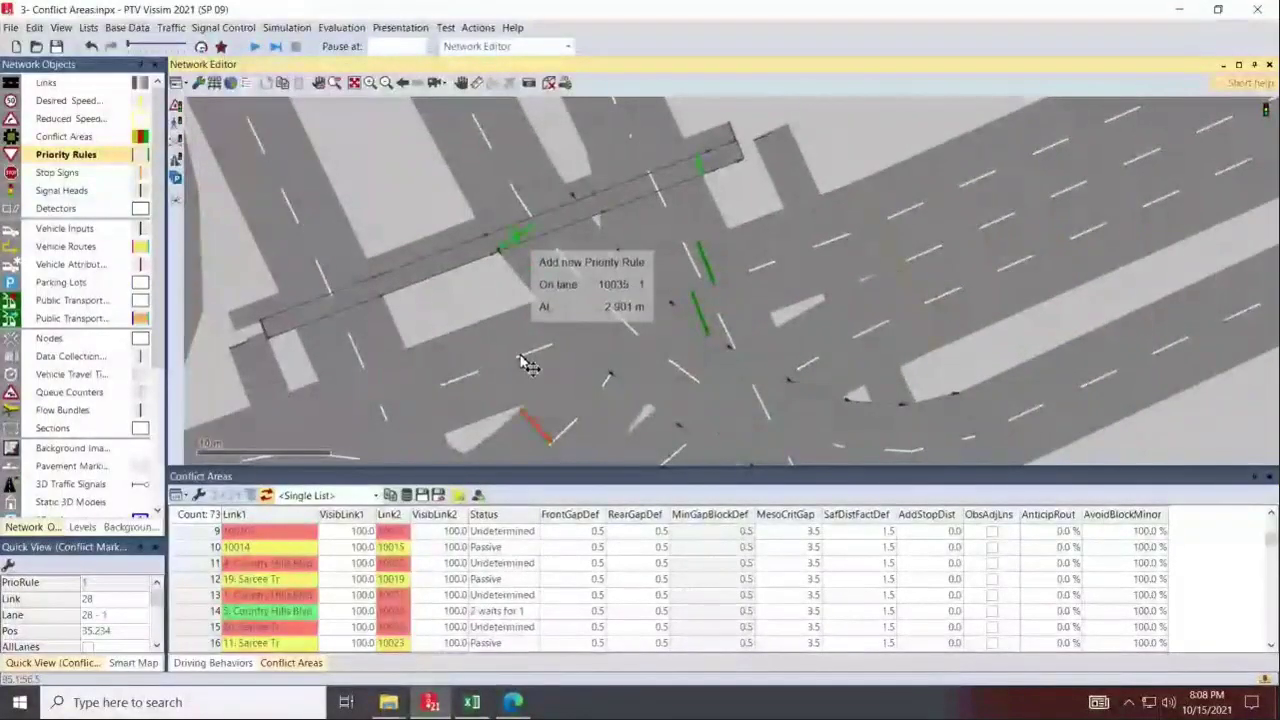
Add a conflict marker on crosswalk lane 27-1 at 11.431 m, setting its minimum gap time to 0 s and adjusting its clearance.
{"action": "left_click", "coordinate": [519, 238]}
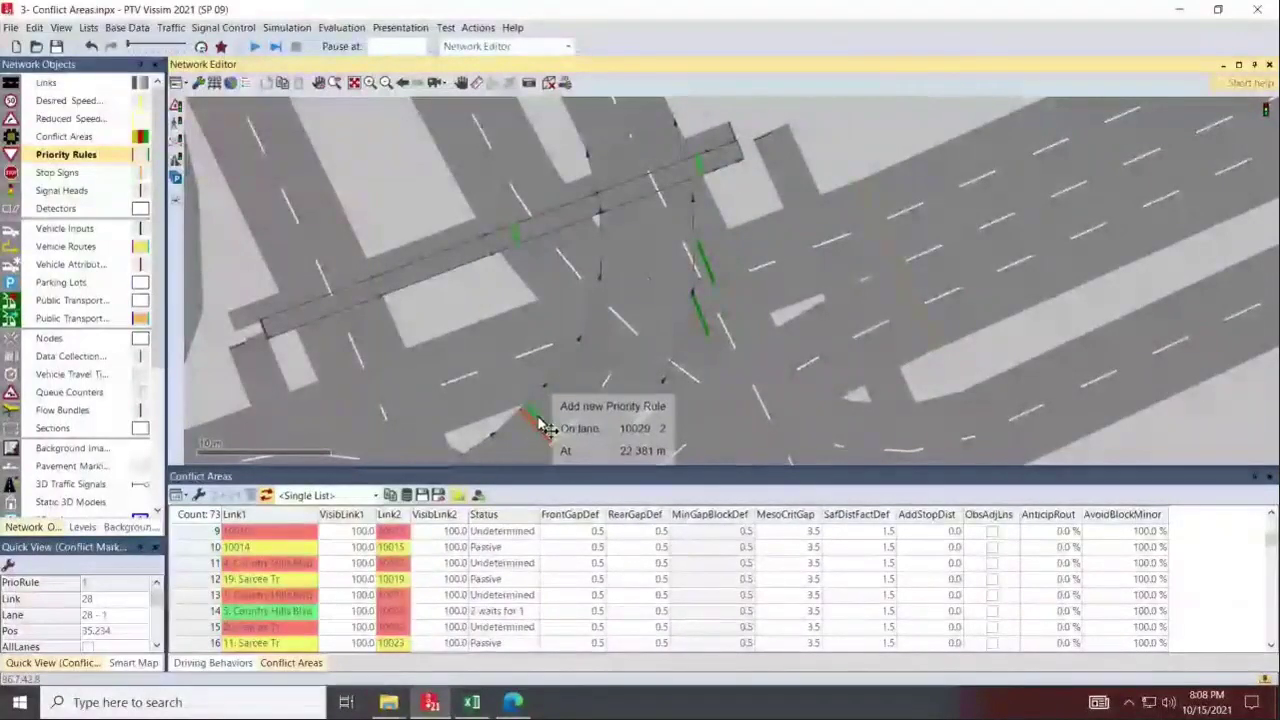
{"action": "left_click", "coordinate": [541, 425]}
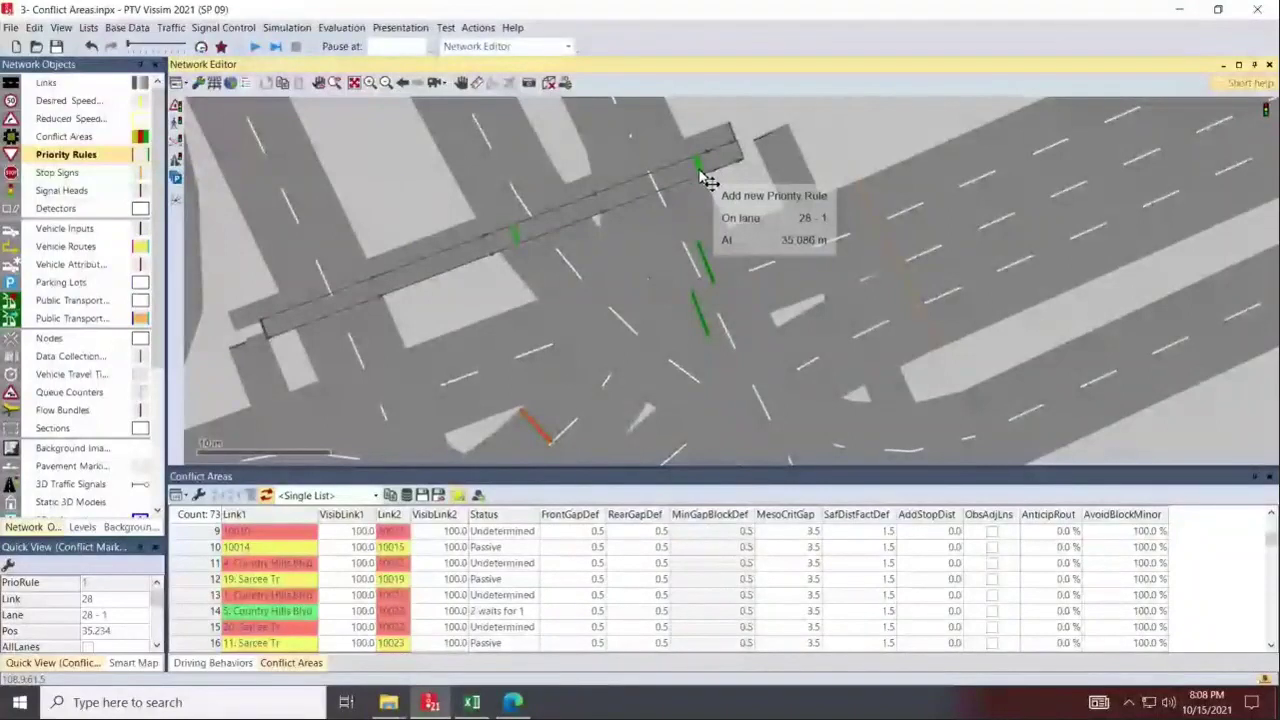
{"action": "left_click", "coordinate": [520, 240]}
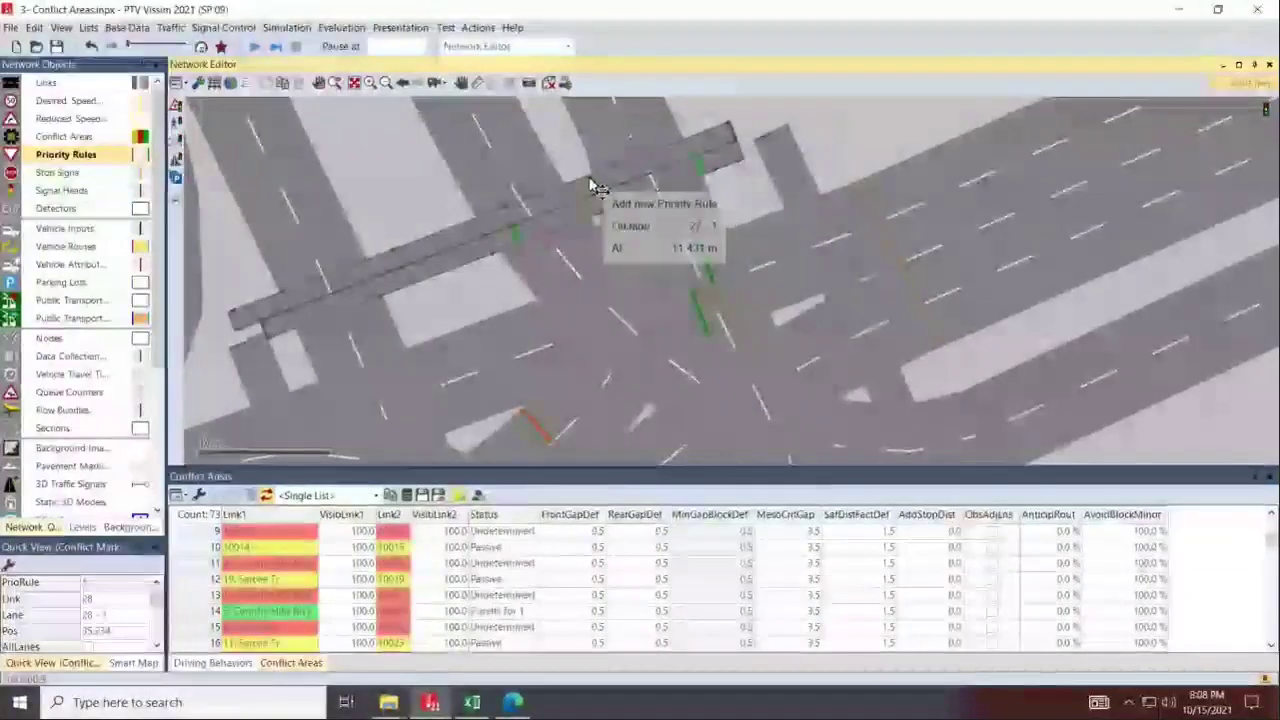
{"action": "left_click", "coordinate": [591, 186]}
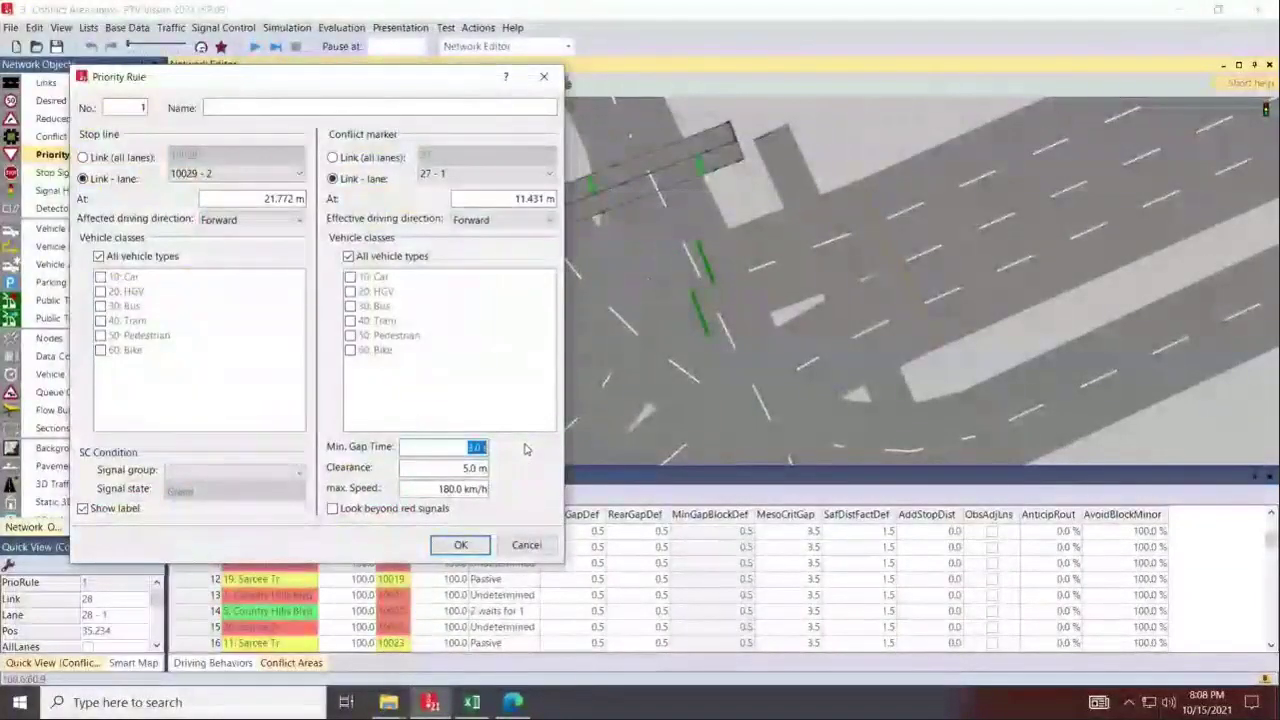
{"action": "type", "text": "0"}
{"action": "key", "text": "Tab"}
{"action": "type", "text": "1"}
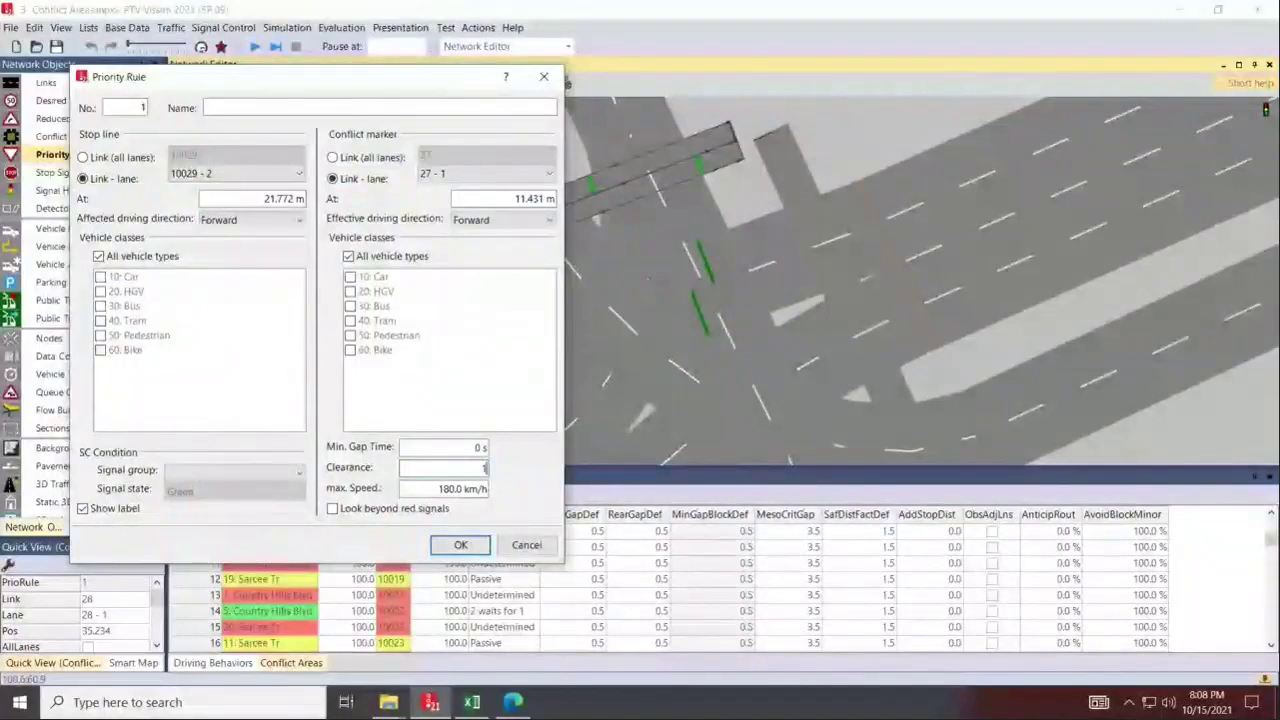
{"action": "key", "text": "Return"}
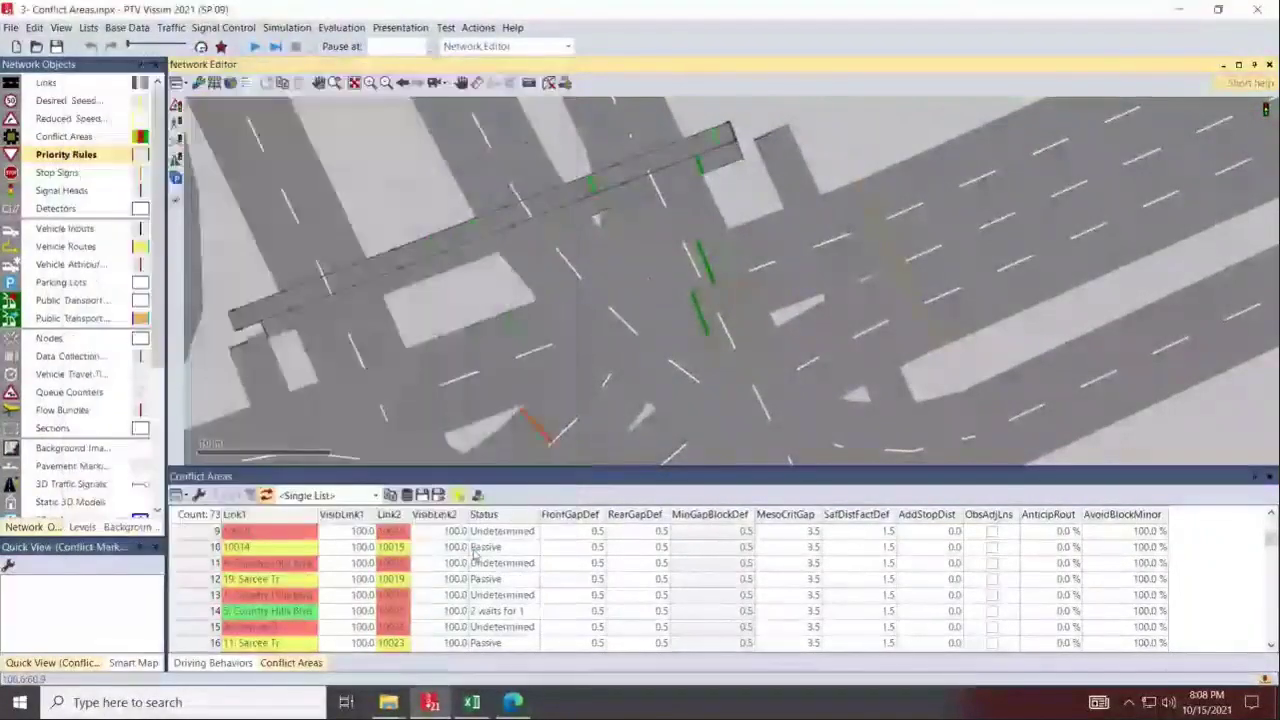
Extend footpath link 27 outward beyond the corner island by moving the link's end.
{"action": "left_click", "coordinate": [712, 165]}
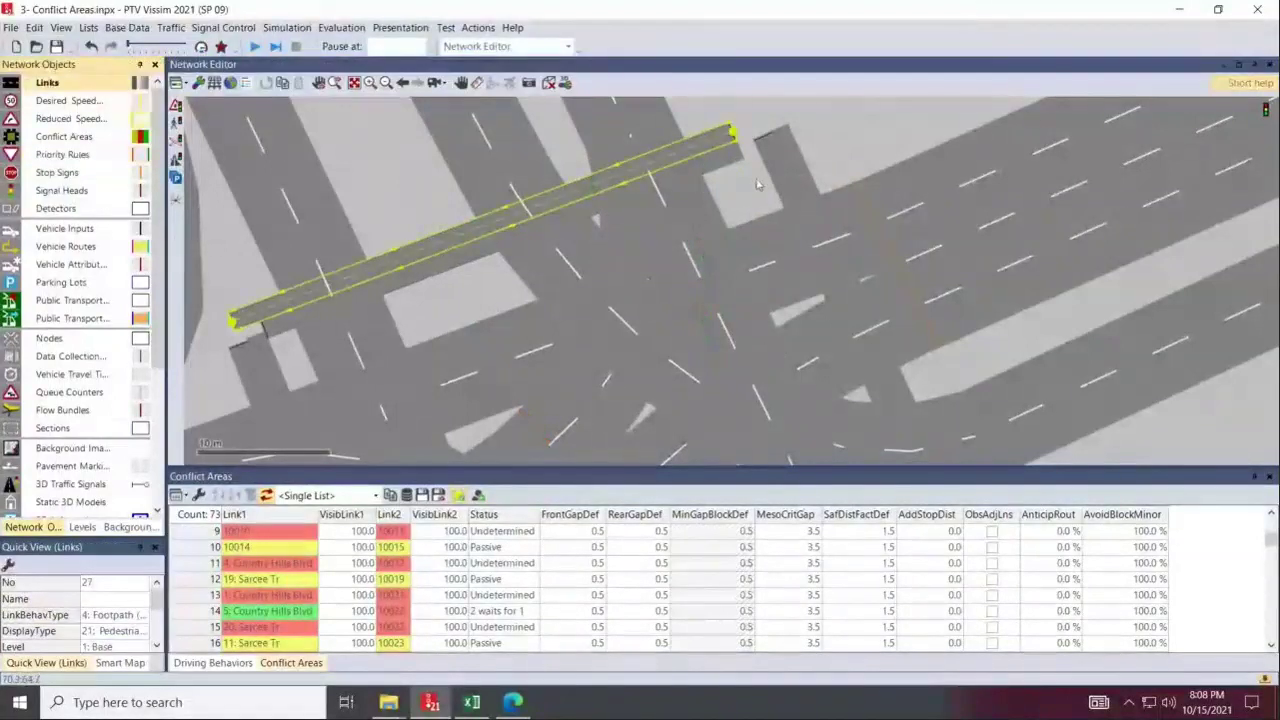
{"action": "left_click_drag", "start_coordinate": [735, 135], "coordinate": [858, 97]}
{"action": "left_click", "coordinate": [843, 145]}
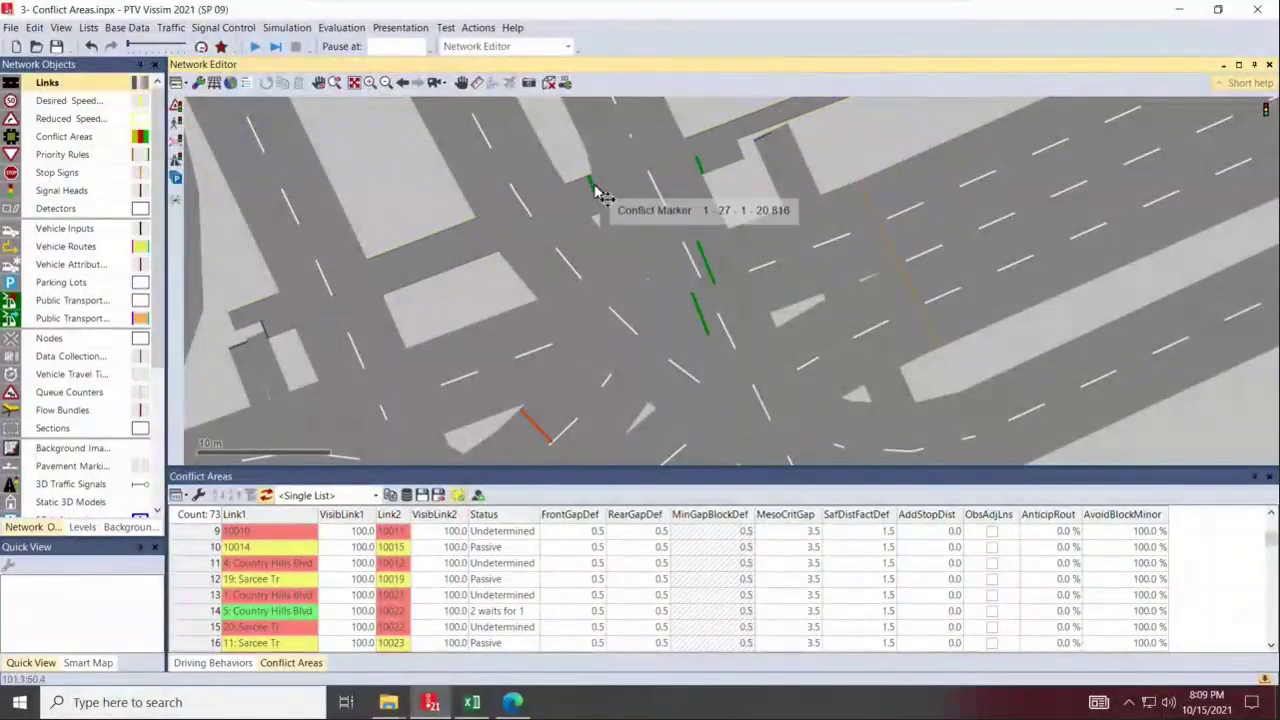
Inspect the conflict marker on lane 27-1 and the priority rule's stop line on lane 10029-2.
{"action": "left_click", "coordinate": [600, 195]}
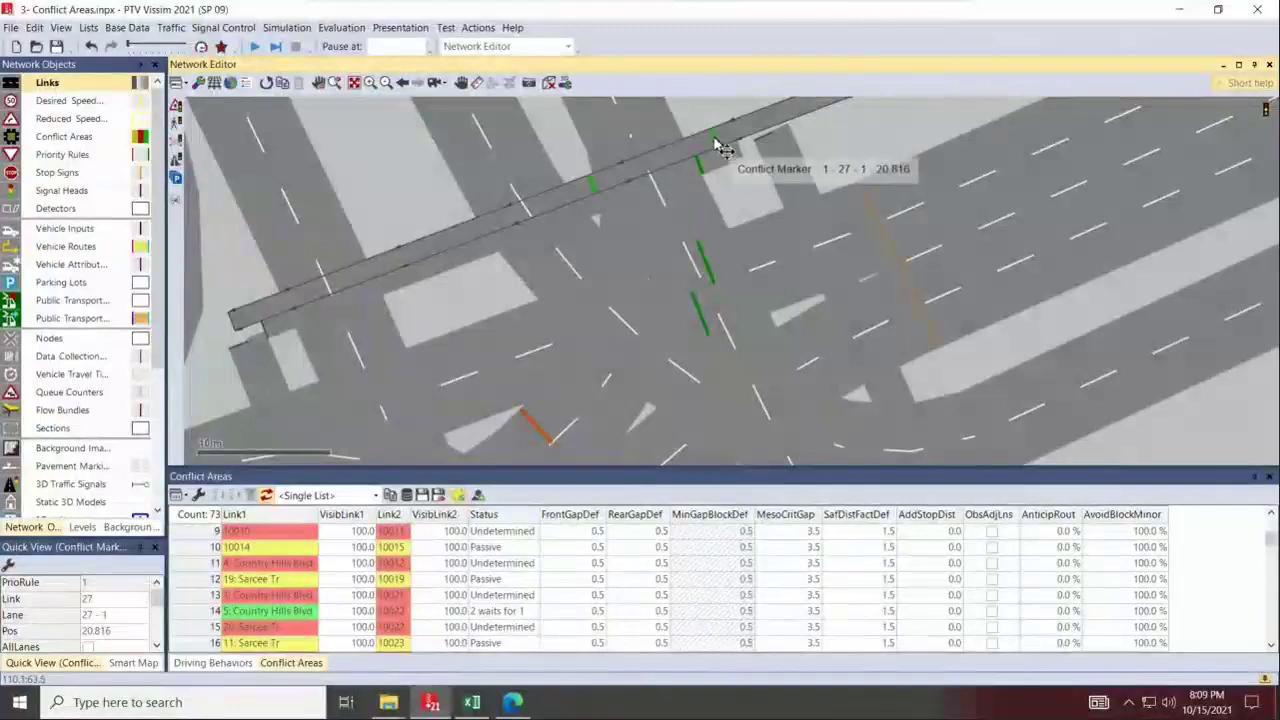
{"action": "scroll", "coordinate": [830, 332], "scroll_direction": "down", "scroll_amount": 2}
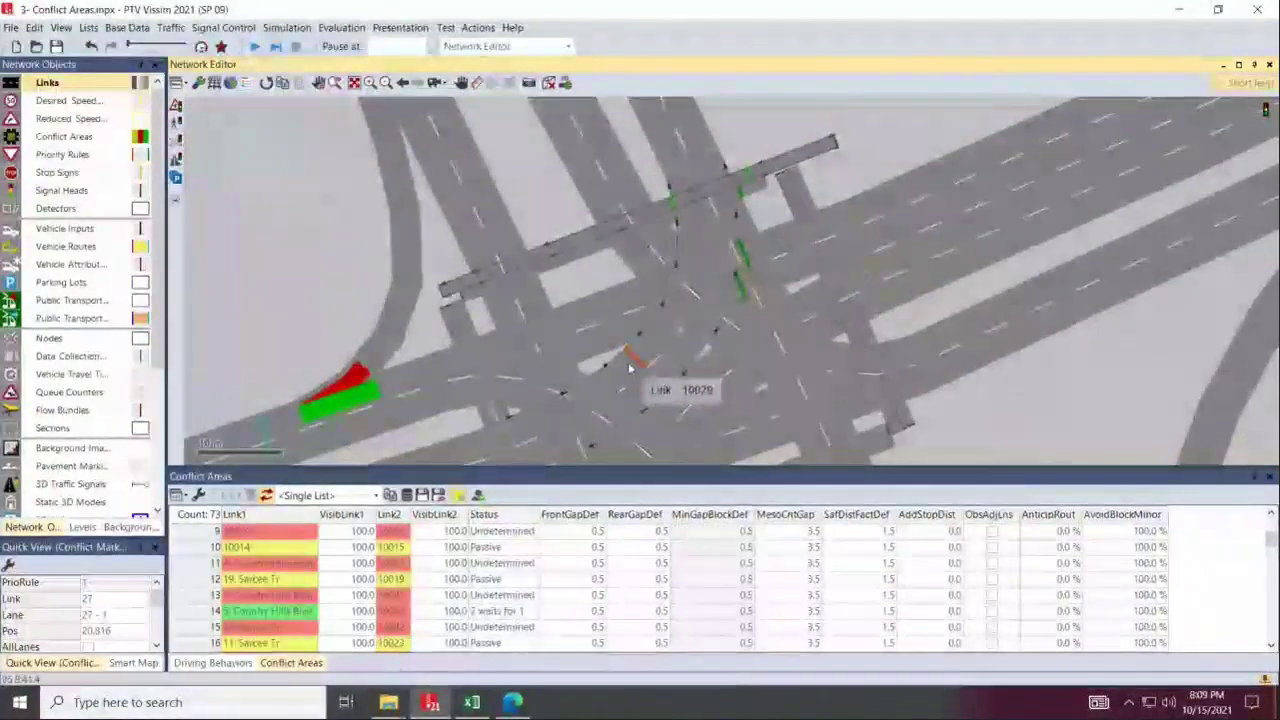
{"action": "left_click", "coordinate": [1032, 401]}
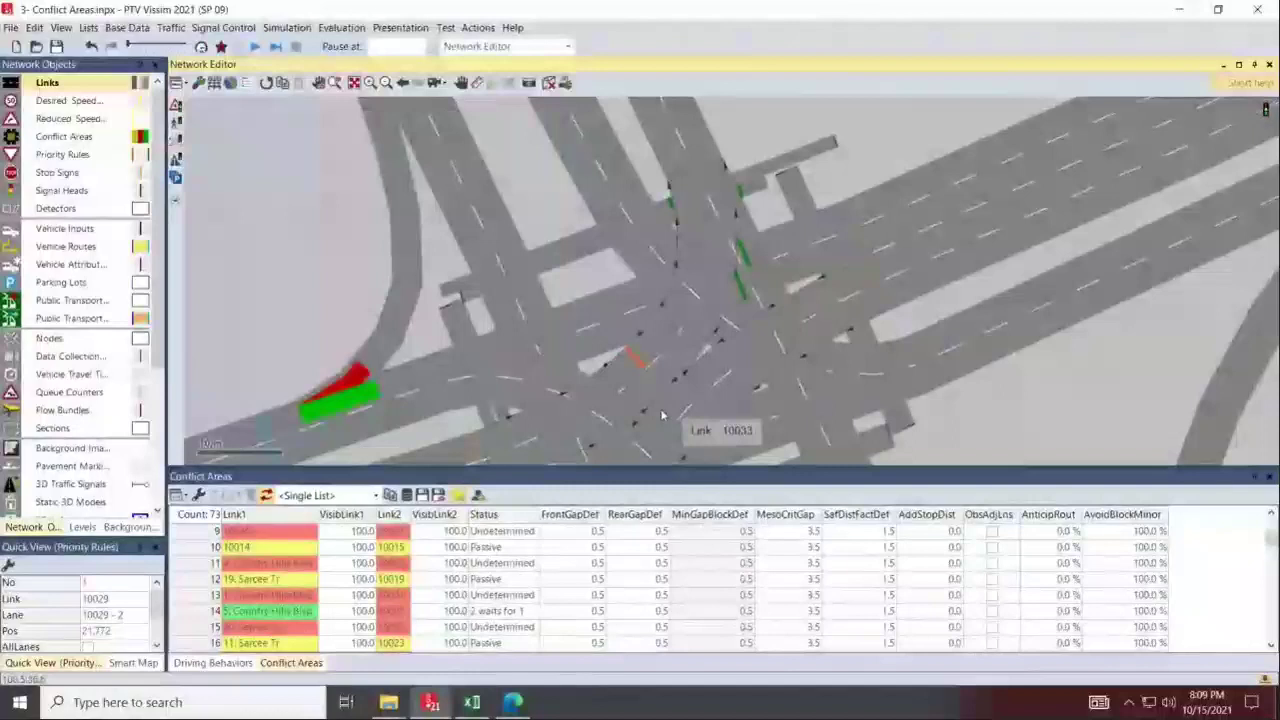
{"action": "scroll", "coordinate": [661, 416], "scroll_direction": "up", "scroll_amount": 2}
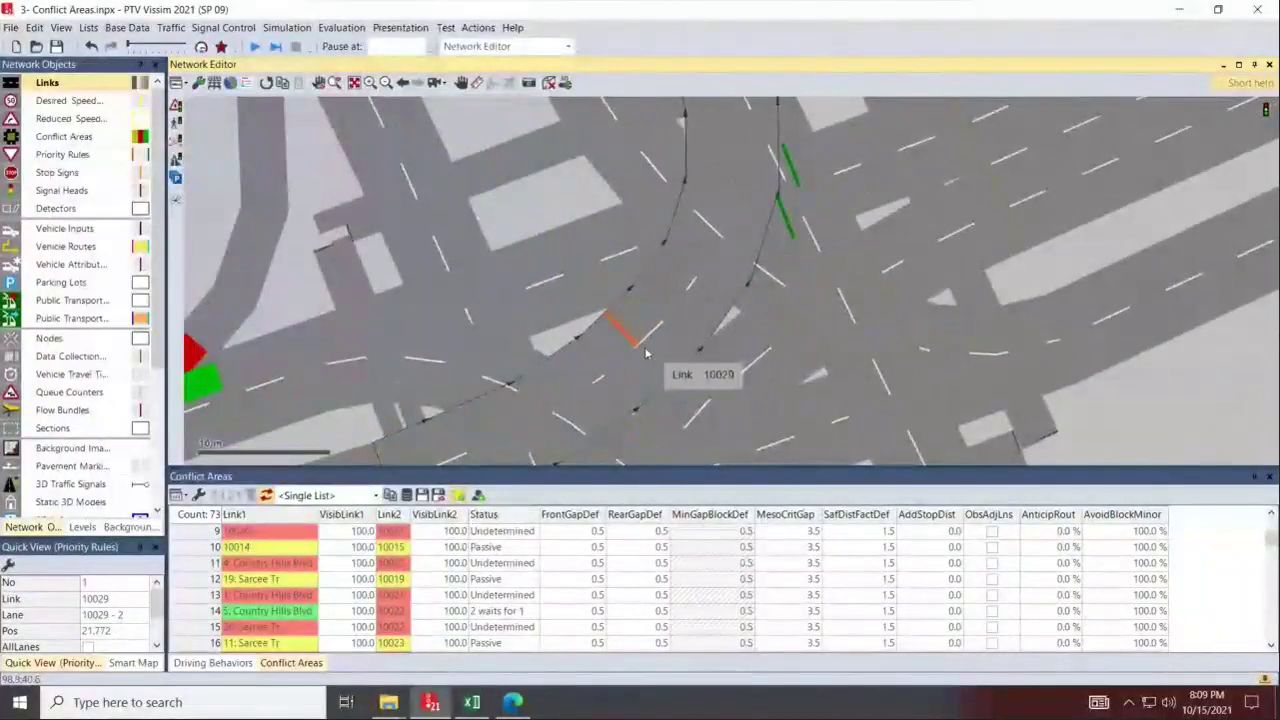
Make priority rules the active network object type again and clear the selection of the existing rule.
{"action": "left_click", "coordinate": [148, 155]}
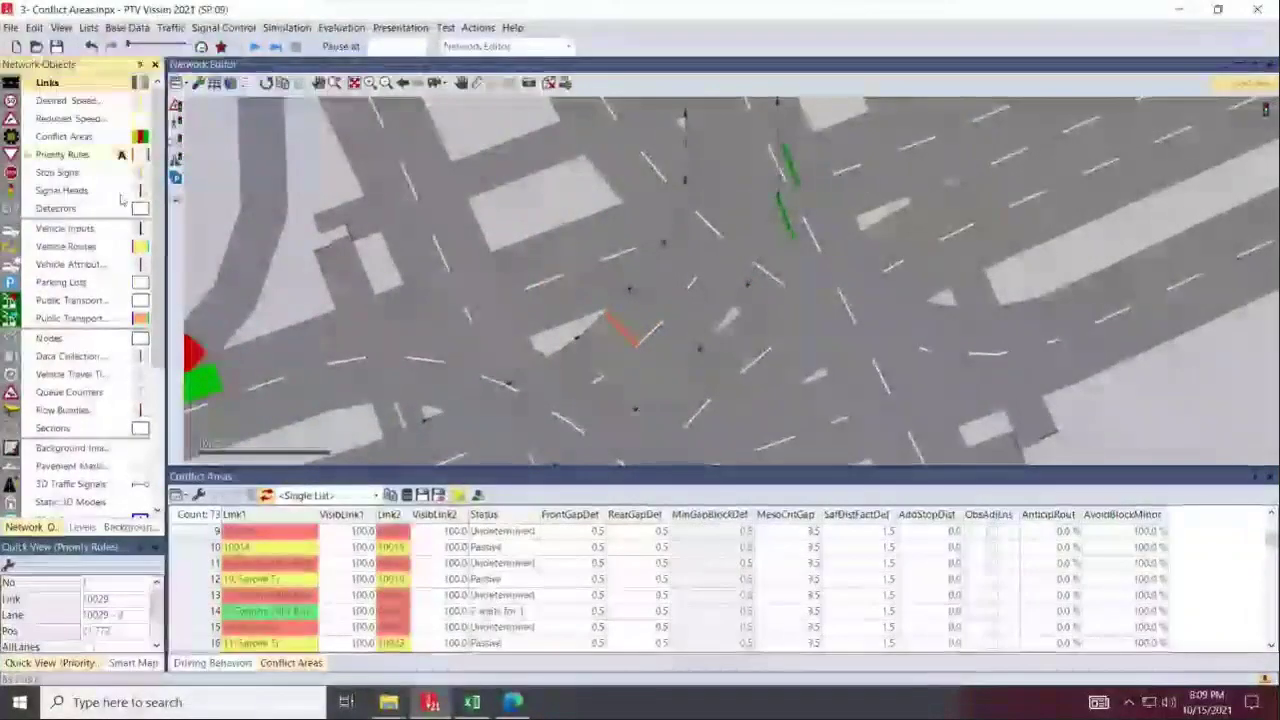
{"action": "left_click", "coordinate": [652, 362]}
{"action": "left_click", "coordinate": [546, 79]}
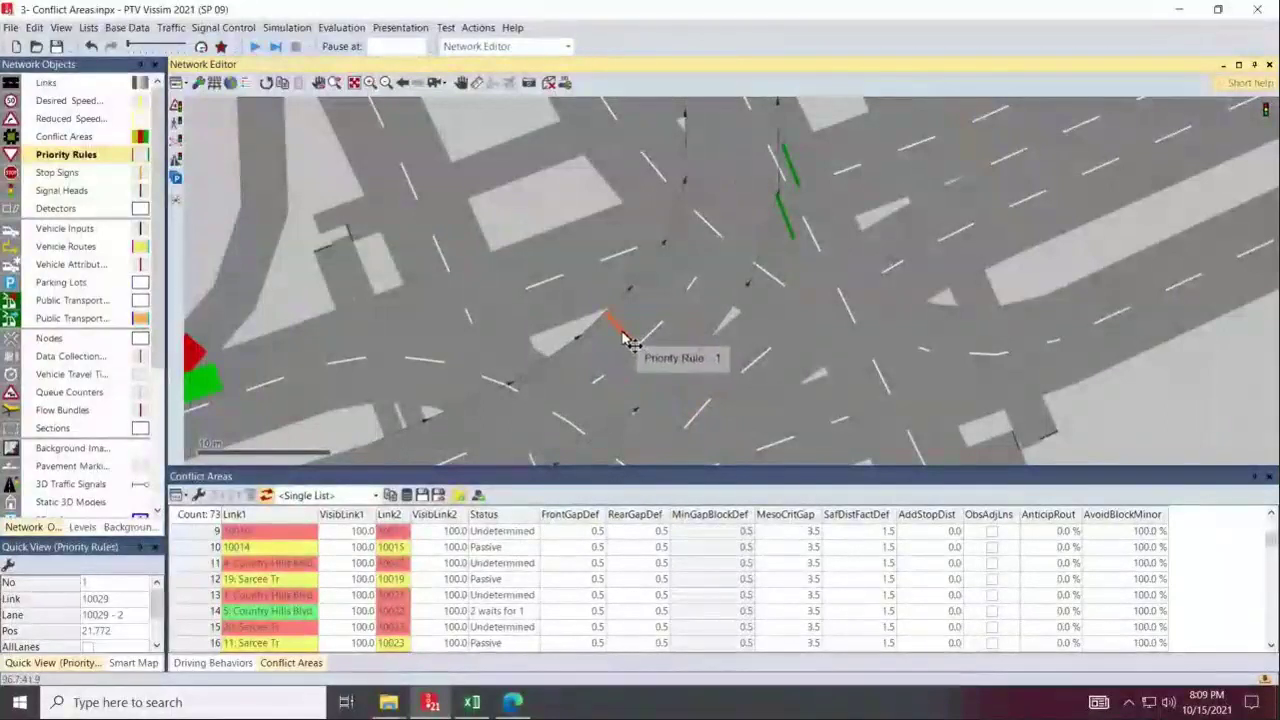
{"action": "key", "text": "Delete"}
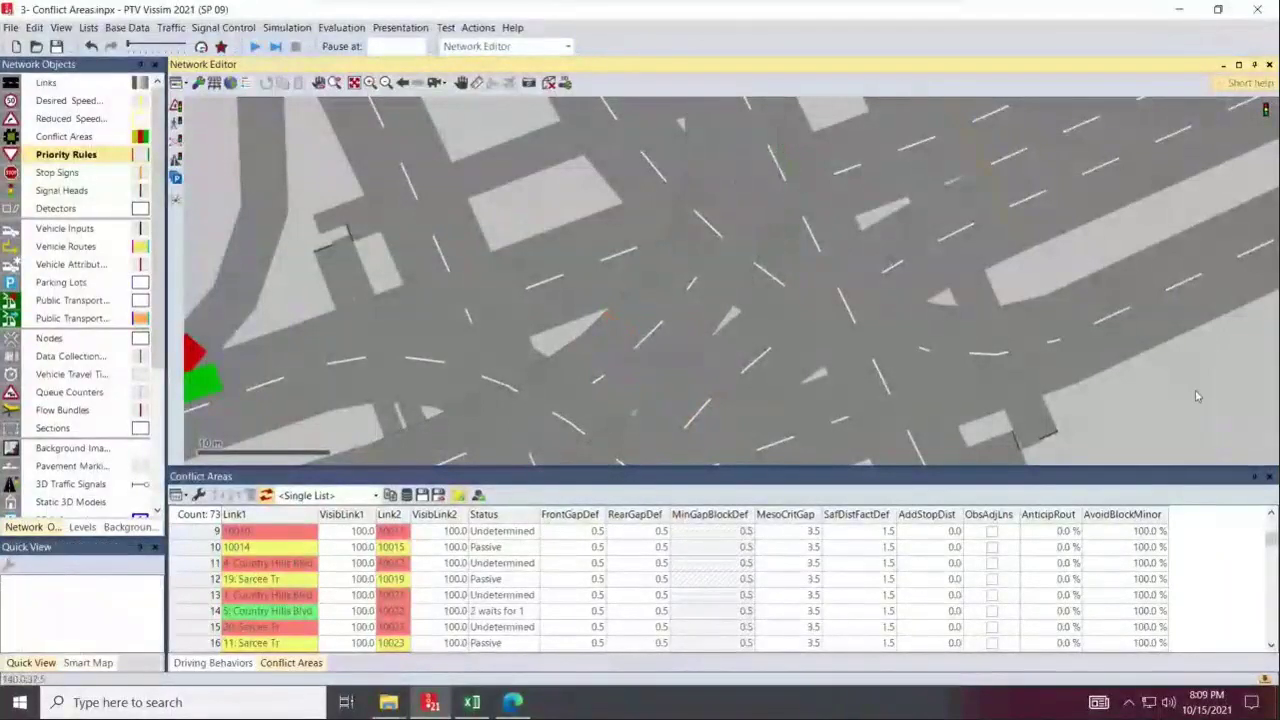
Place a new priority rule's stop line on lane 10029-1 at 21.839 m and its conflict marker on lane 10034-2 at 14.756 m.
{"action": "right_click", "coordinate": [650, 359], "text": "ctrl"}
{"action": "left_click_drag", "start_coordinate": [786, 283], "coordinate": [691, 333]}
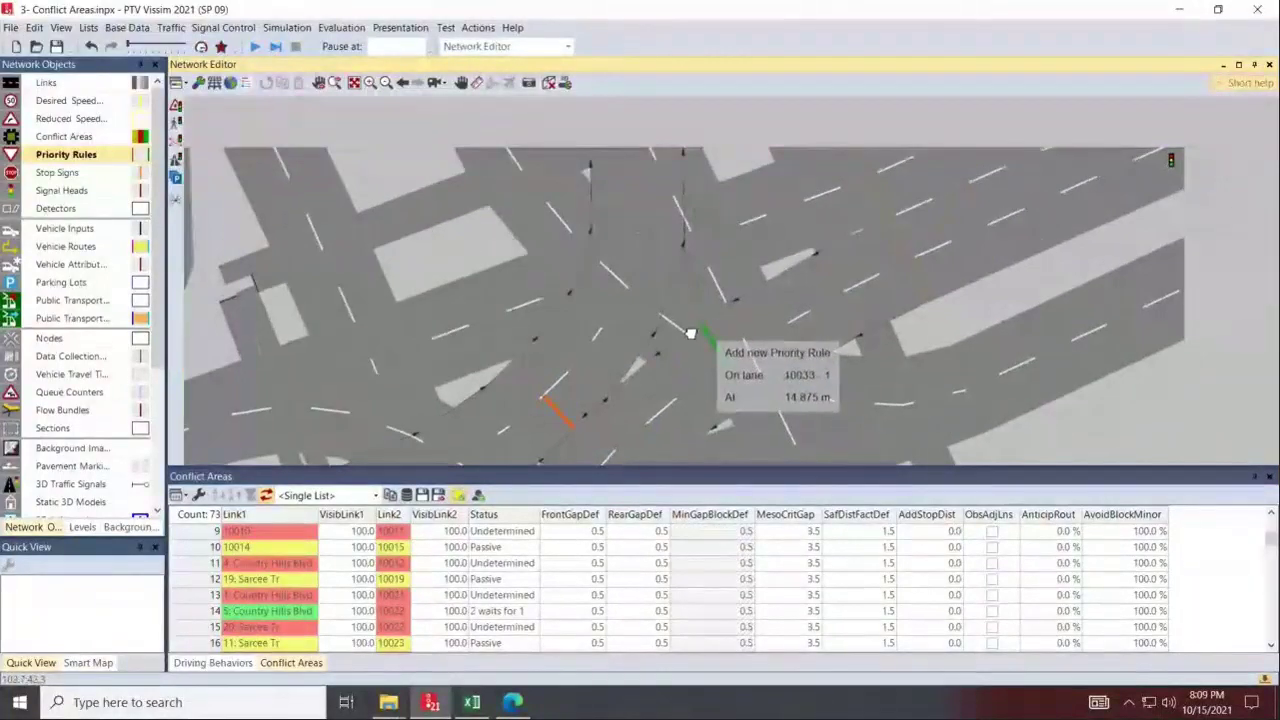
{"action": "scroll", "coordinate": [690, 333], "scroll_direction": "up", "scroll_amount": 2}
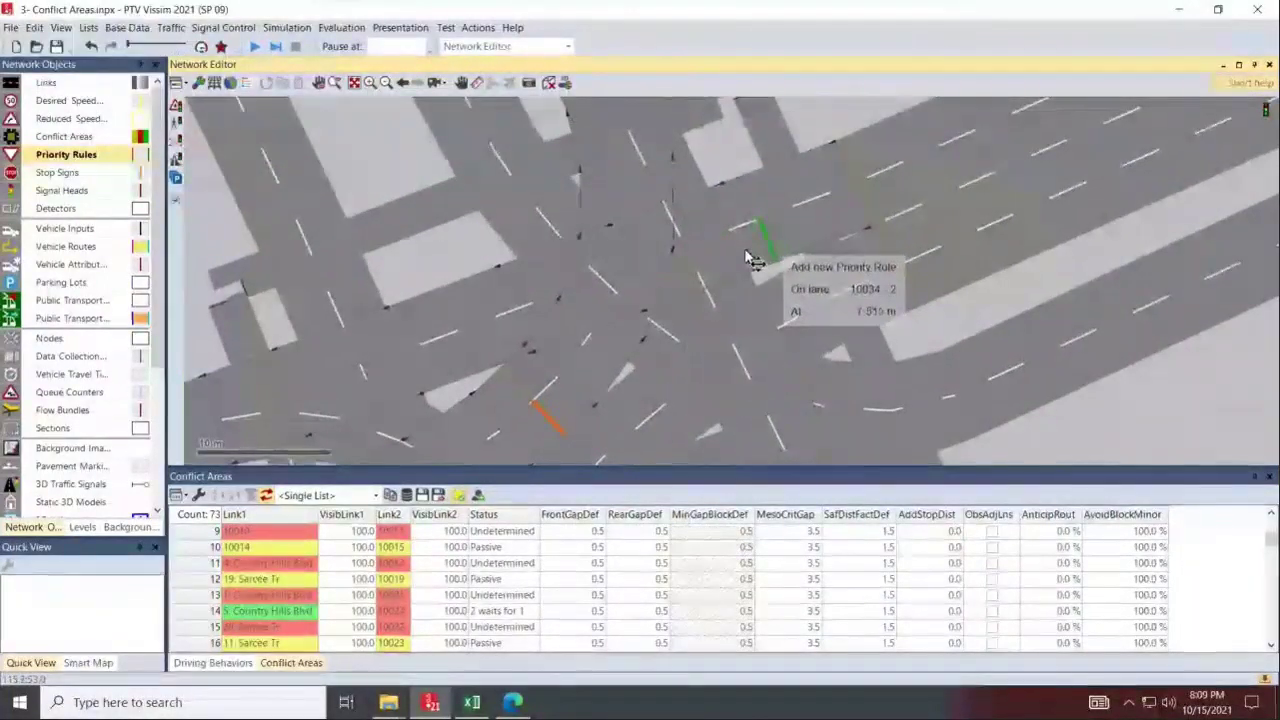
{"action": "left_click", "coordinate": [677, 289]}
Set the new rule's minimum gap time to 5 s and clearance to 0 m, and accept the priority rule.
{"action": "left_click_drag", "start_coordinate": [454, 448], "coordinate": [561, 453]}
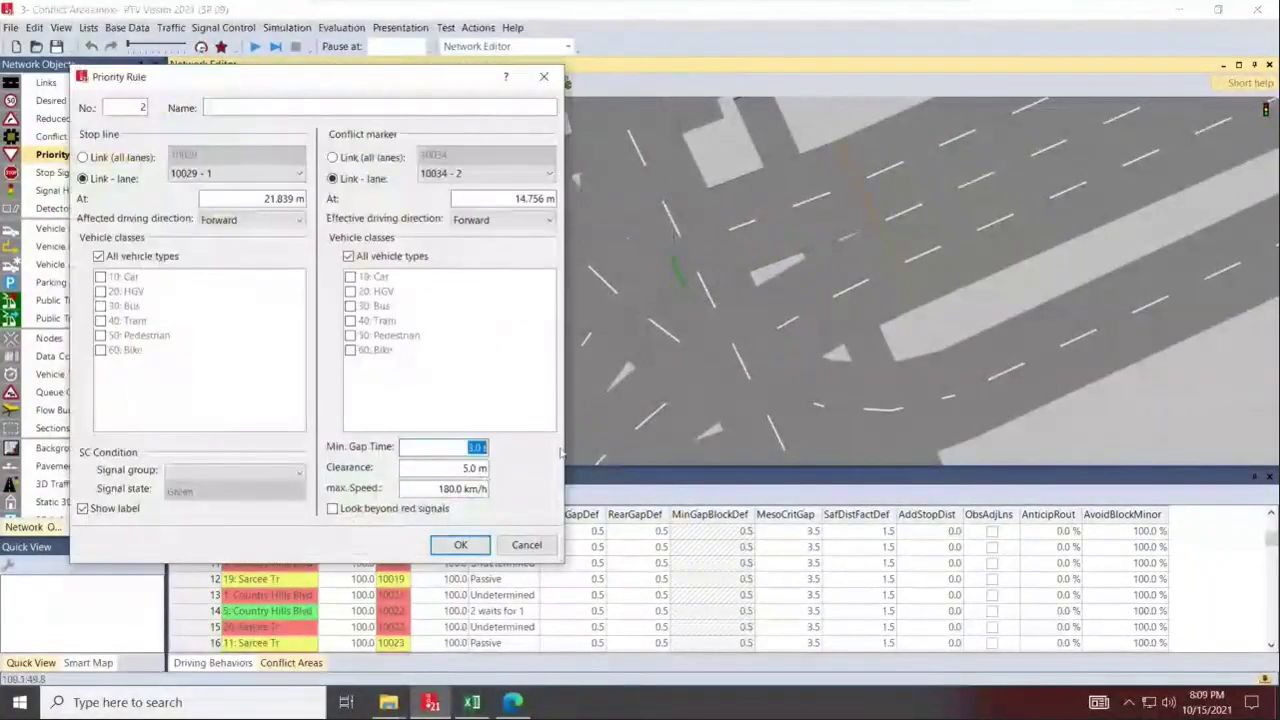
{"action": "type", "text": "5"}
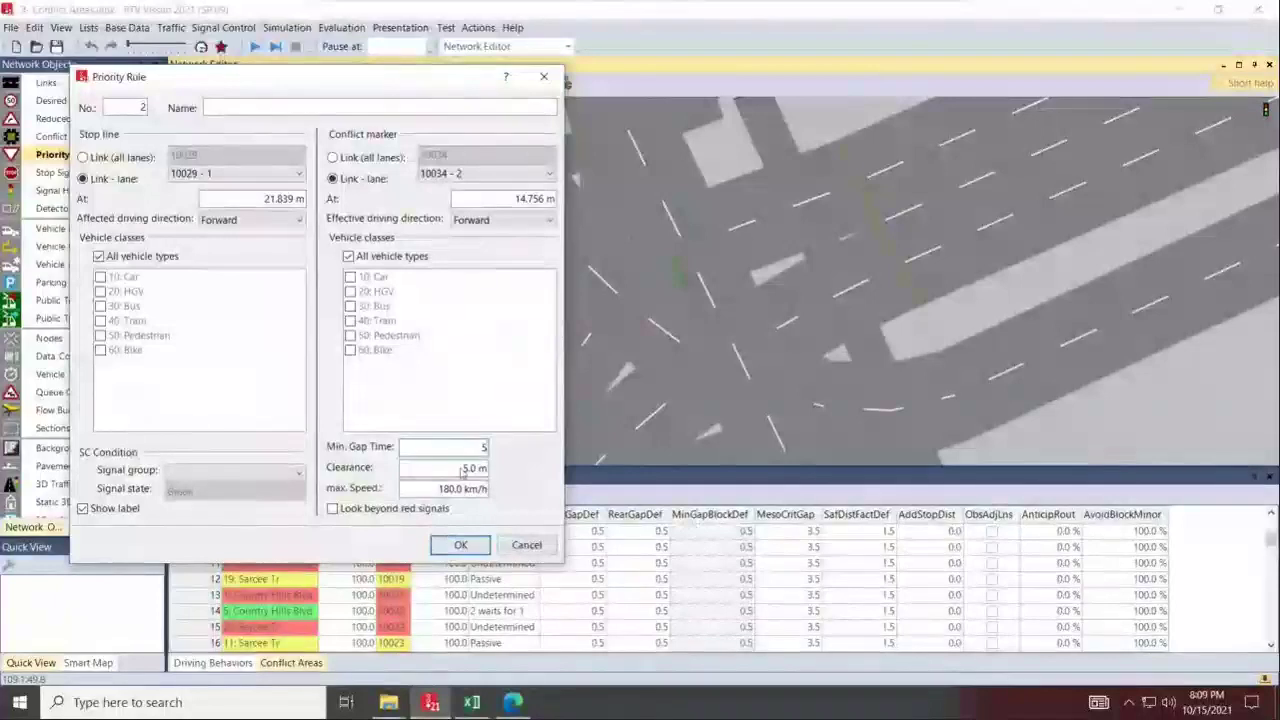
{"action": "key", "text": "Tab"}
{"action": "type", "text": "0"}
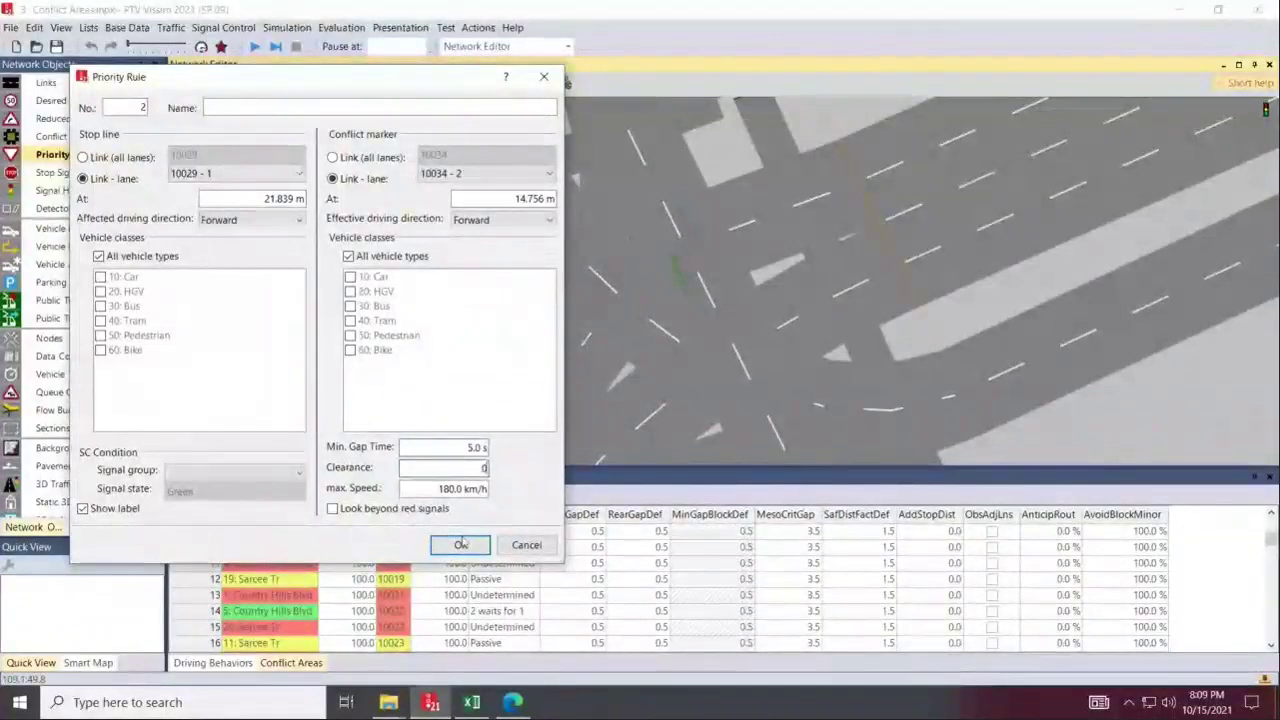
{"action": "left_click", "coordinate": [461, 544]}
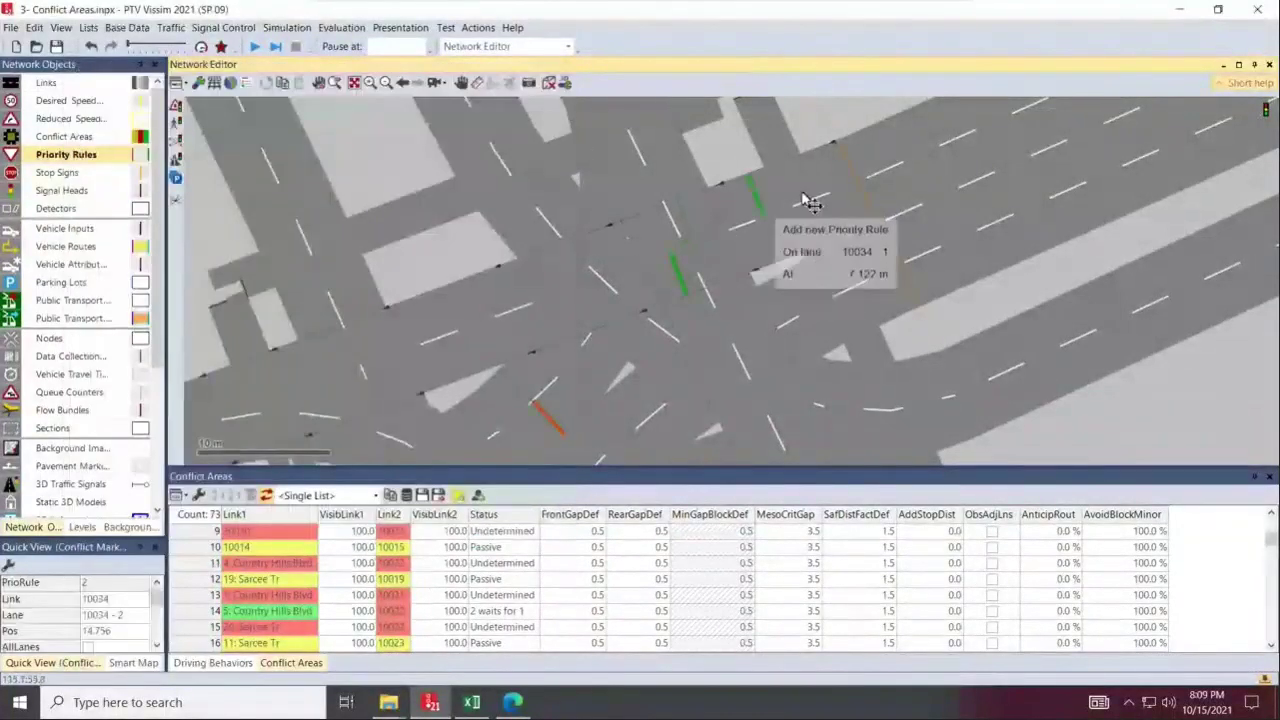
Add a second conflict marker to the rule on lane 10034-1 at 12.185 m with a minimum gap time of 4 s.
{"action": "left_click", "coordinate": [700, 232]}
{"action": "double_click", "coordinate": [476, 447]}
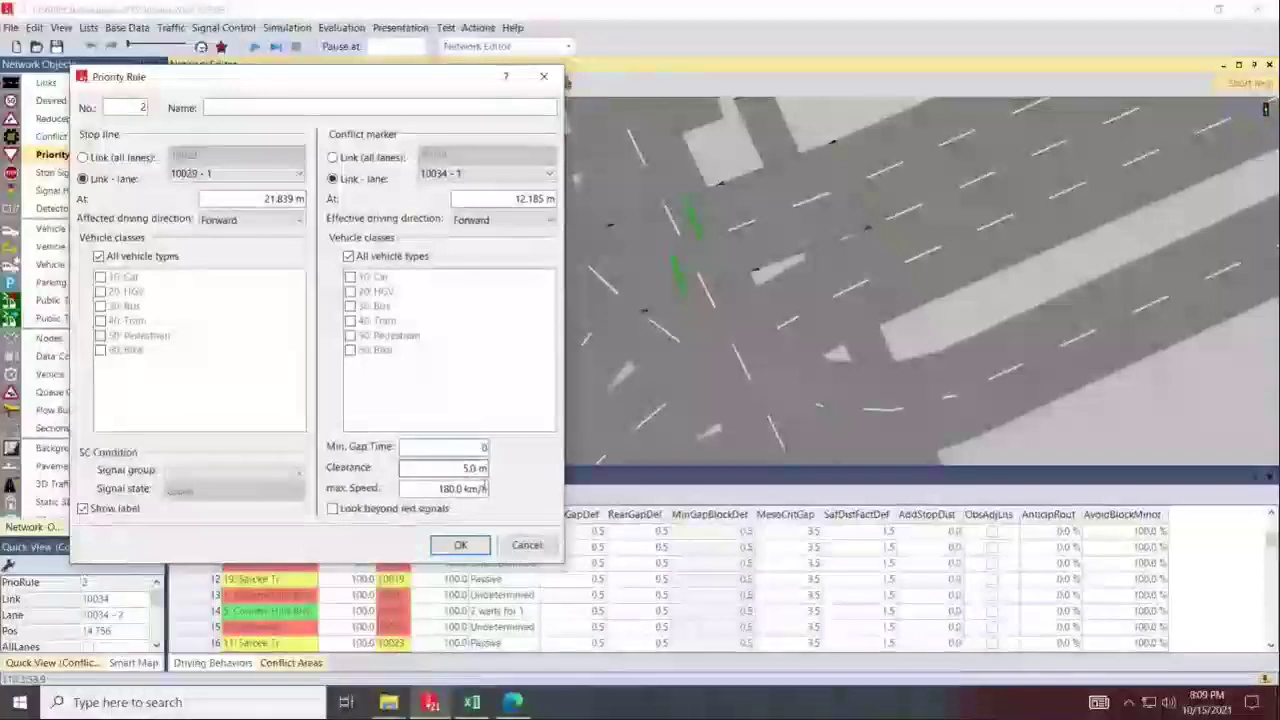
{"action": "type", "text": "0"}
{"action": "key", "text": "Tab"}
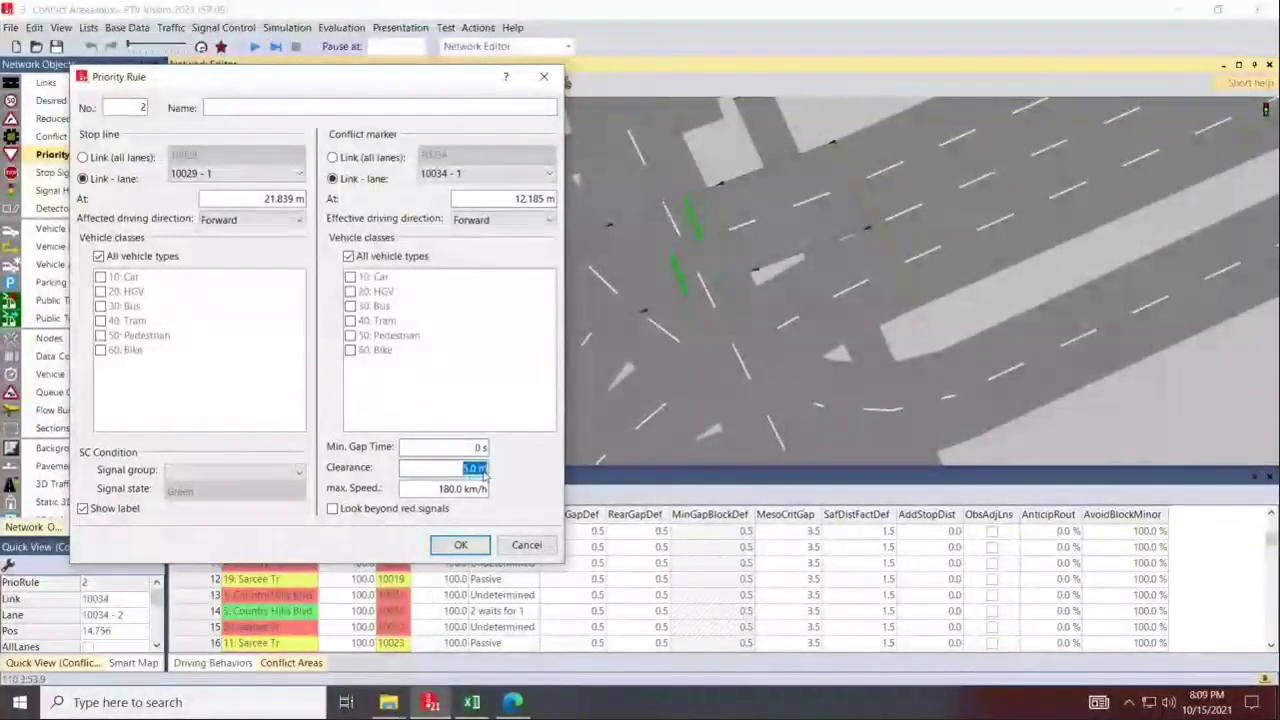
{"action": "key", "text": "shift+Tab"}
{"action": "type", "text": "4"}
{"action": "key", "text": "Tab"}
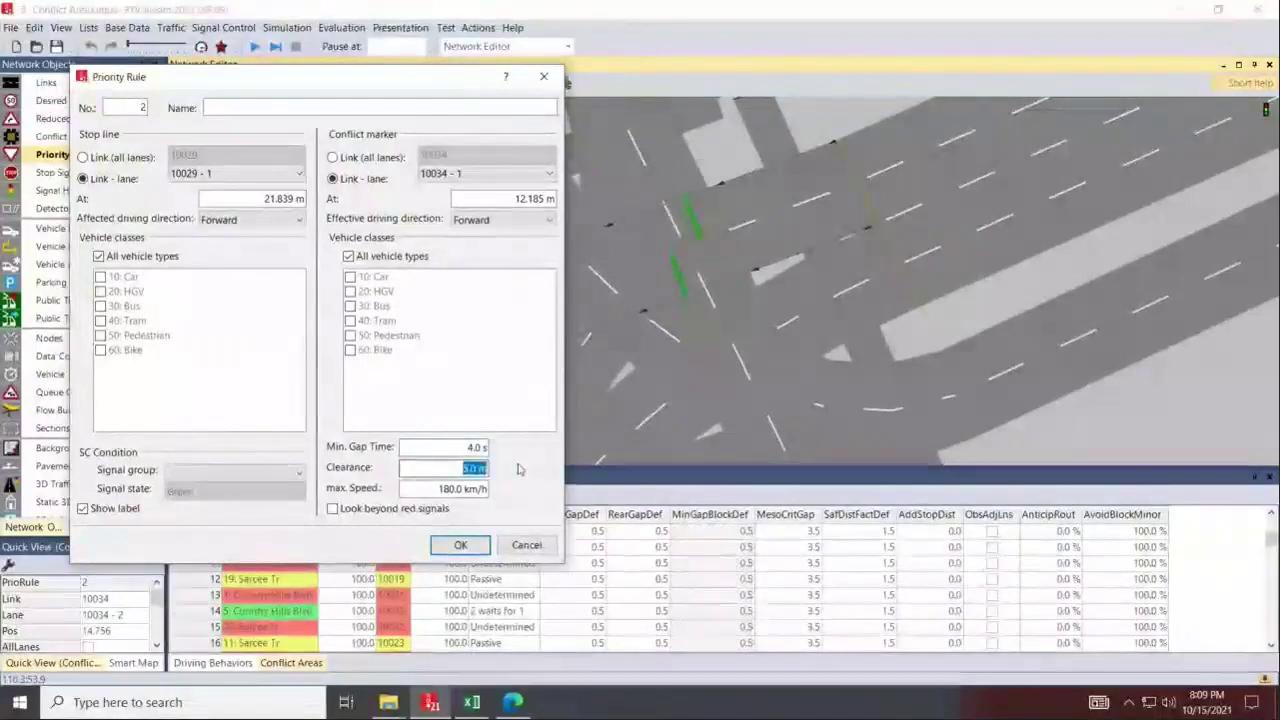
{"action": "key", "text": "Return"}
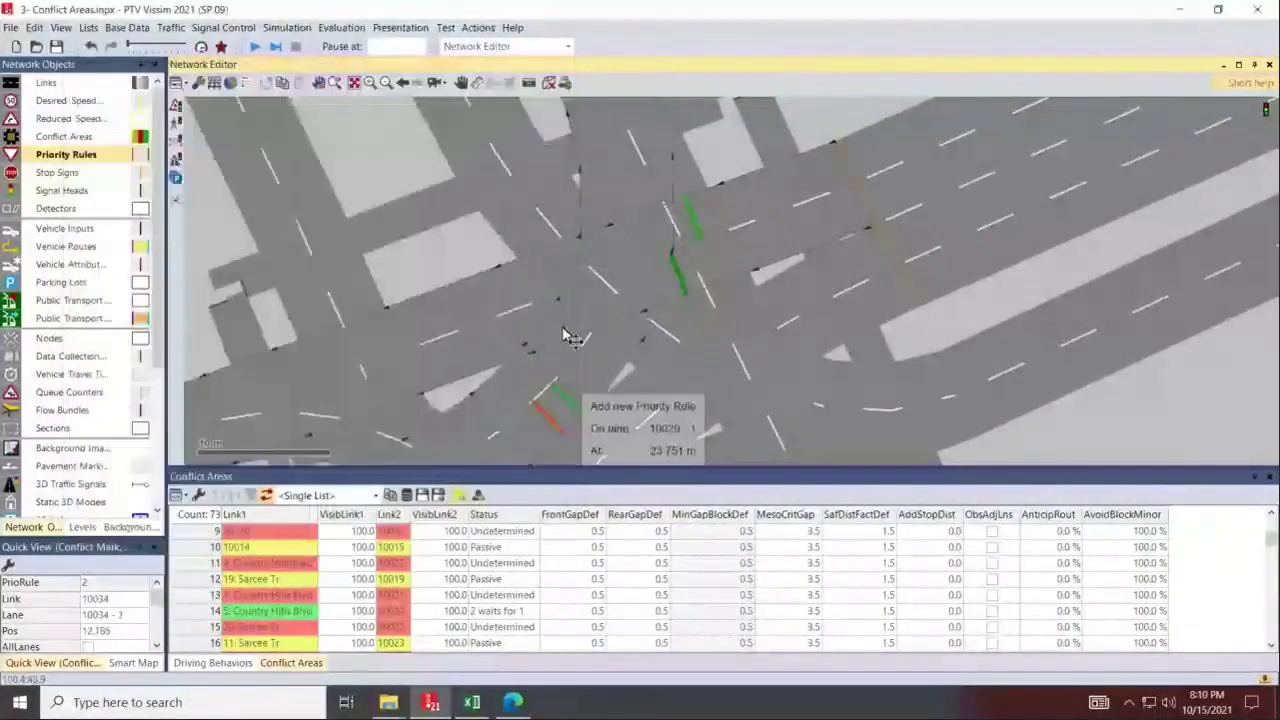
Add a conflict marker on crosswalk lane 28-1 at 35.265 m with a minimum gap time of 4 s.
{"action": "left_click_drag", "start_coordinate": [561, 296], "coordinate": [544, 444]}
{"action": "left_click", "coordinate": [661, 270]}
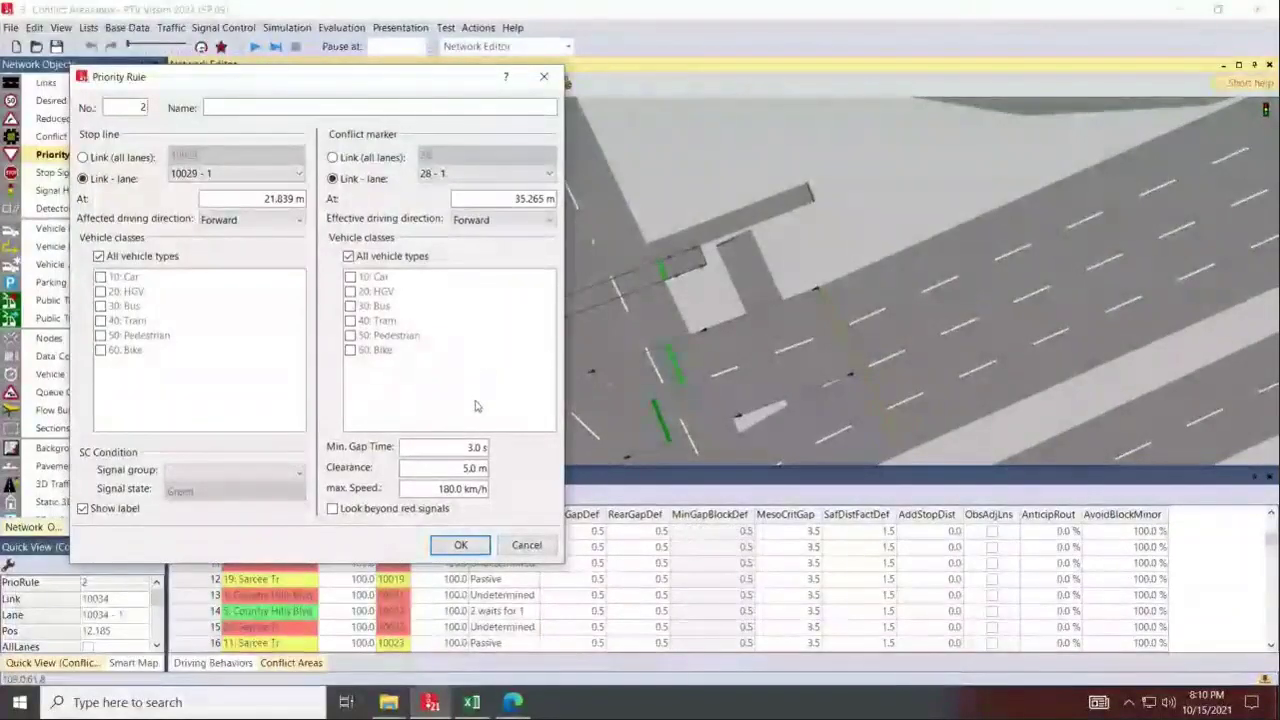
{"action": "double_click", "coordinate": [498, 451]}
{"action": "type", "text": "4"}
{"action": "left_click", "coordinate": [448, 467]}
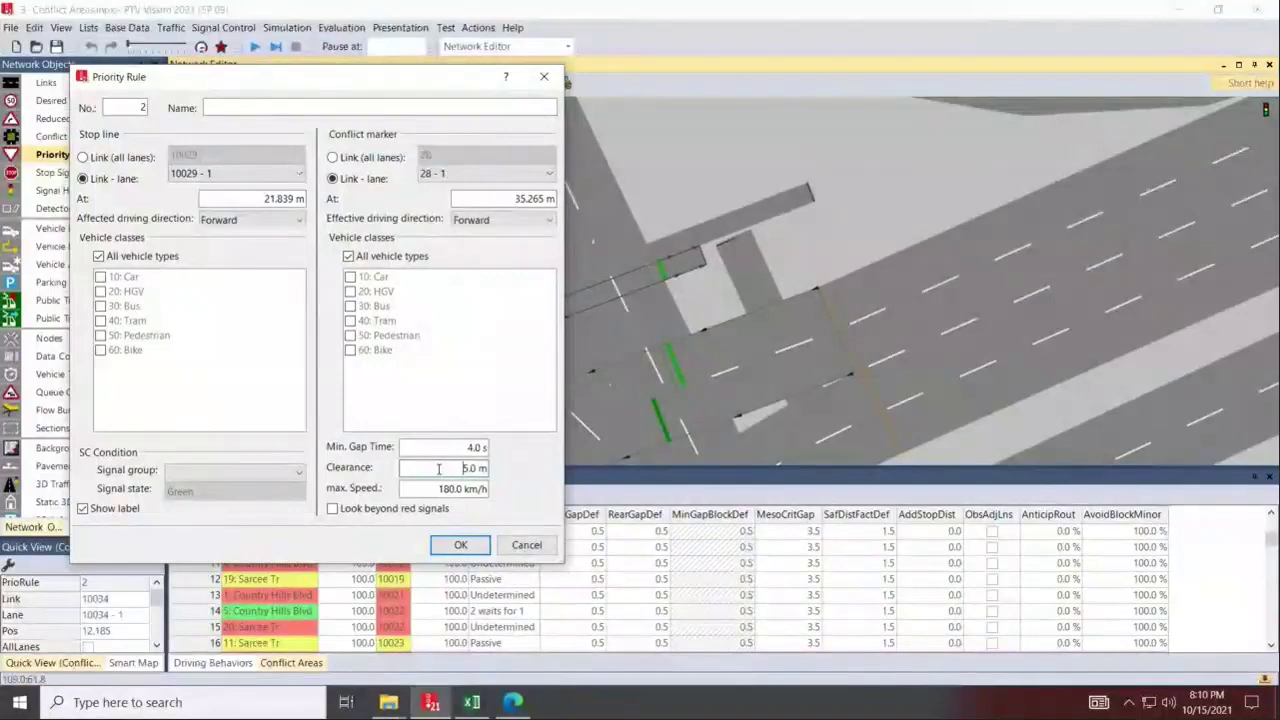
{"action": "left_click_drag", "start_coordinate": [460, 468], "coordinate": [481, 468]}
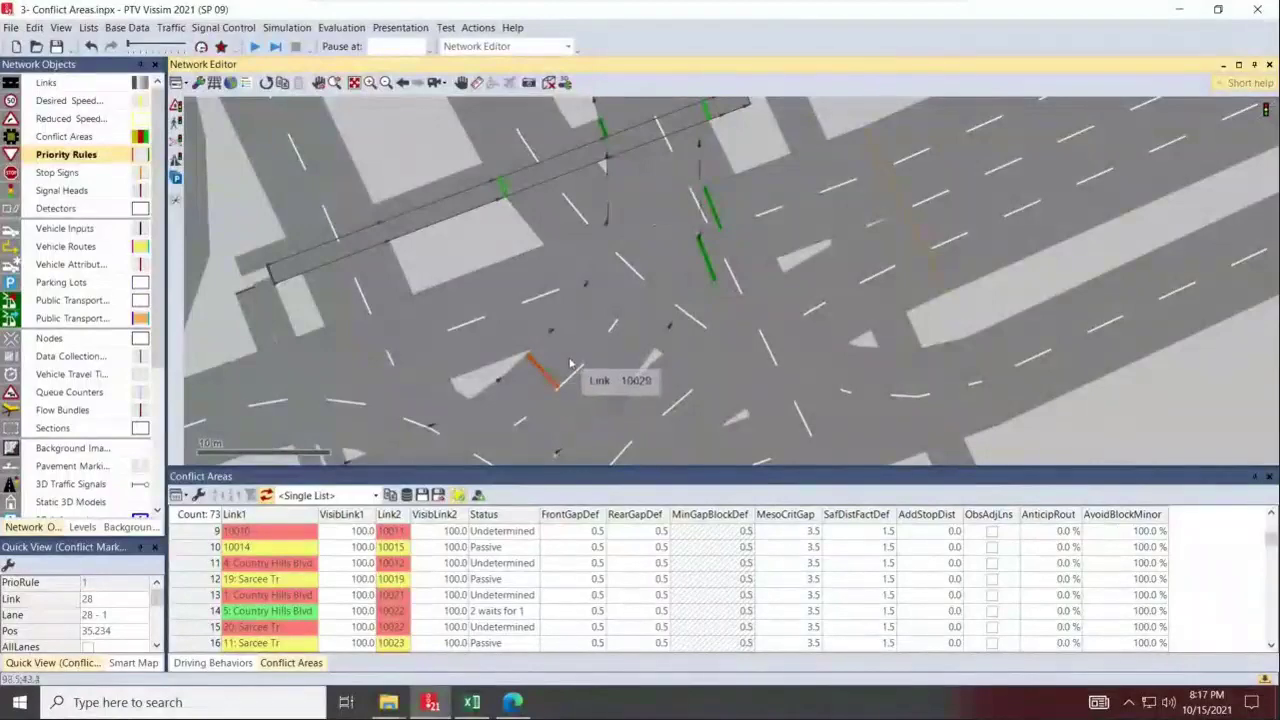
Examine the stop lines on connector 10029 and their conflict markers on the opposing lanes and crosswalks.
{"action": "scroll", "coordinate": [560, 378], "scroll_direction": "down", "scroll_amount": 2}
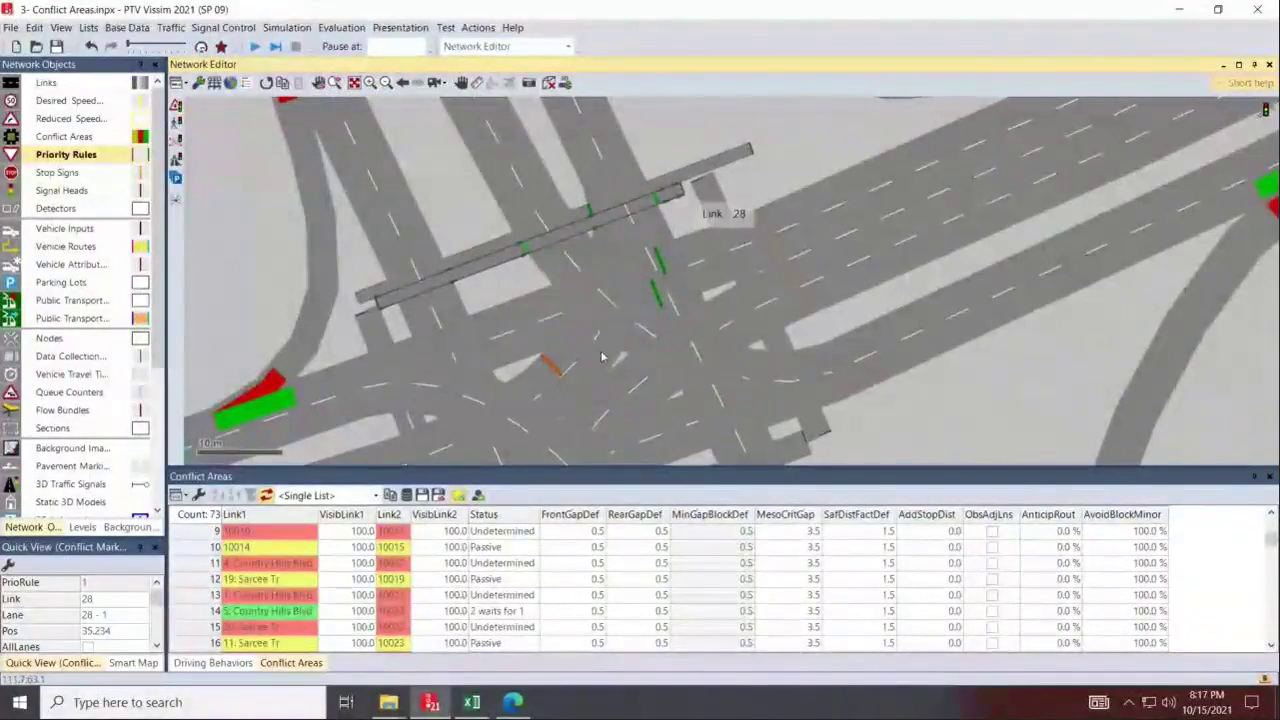
{"action": "left_click_drag", "start_coordinate": [428, 423], "coordinate": [452, 364]}
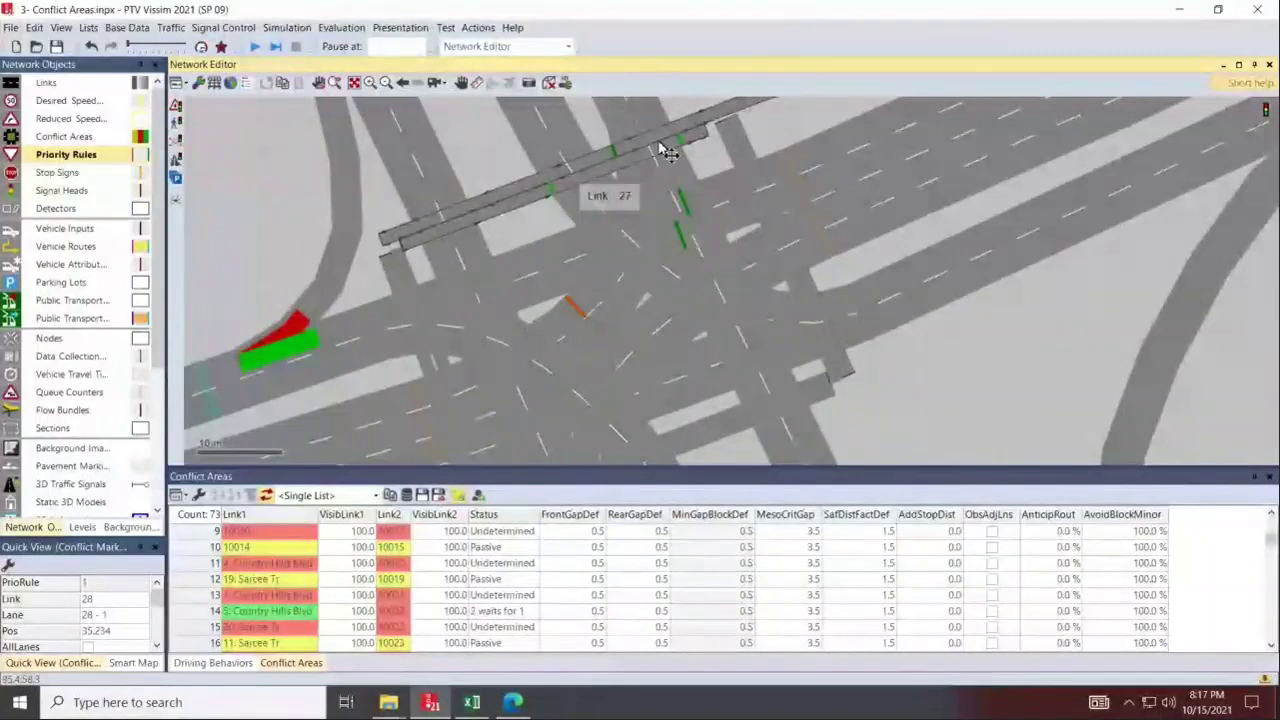
{"action": "key", "text": "F5"}
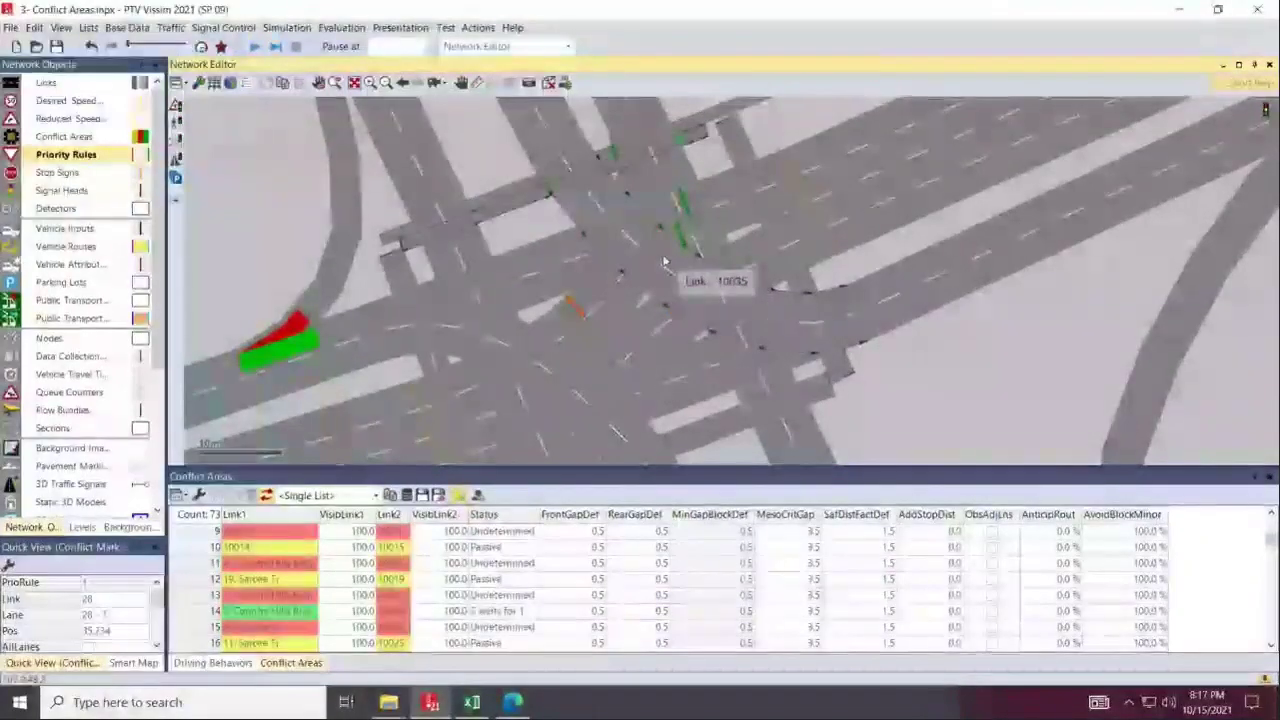
{"action": "key", "text": "Escape"}
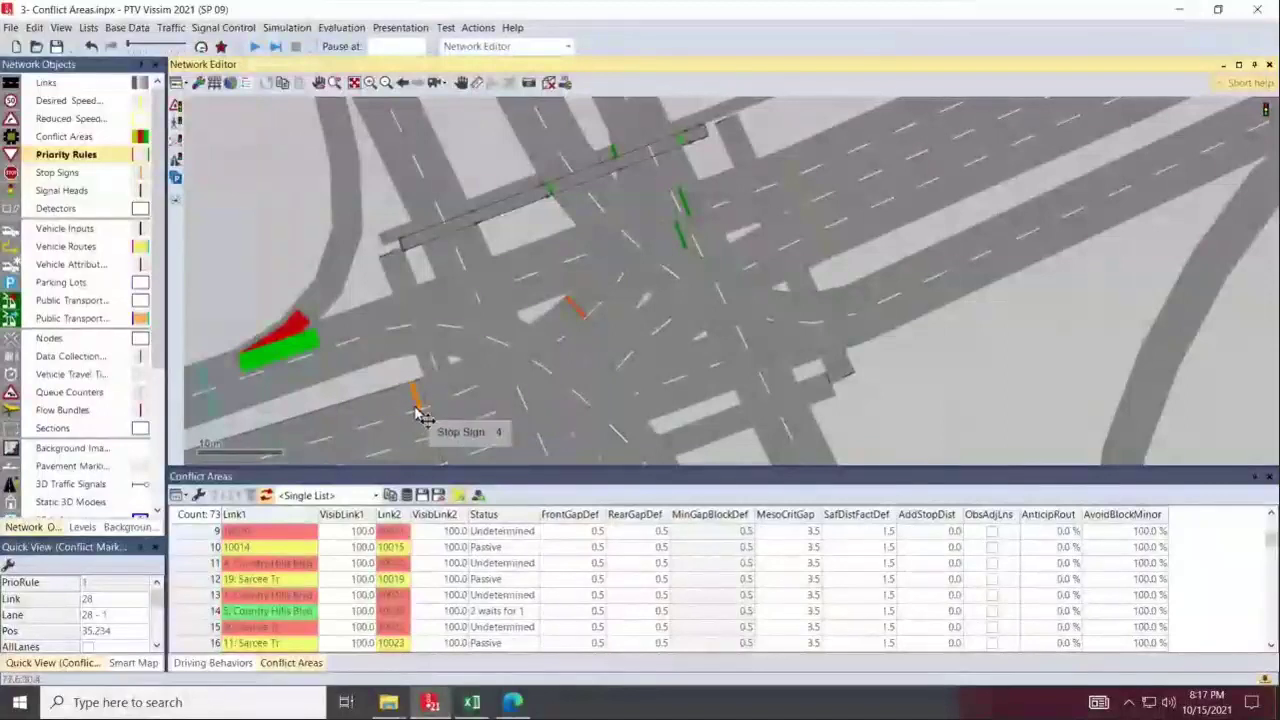
{"action": "key", "text": "F5"}
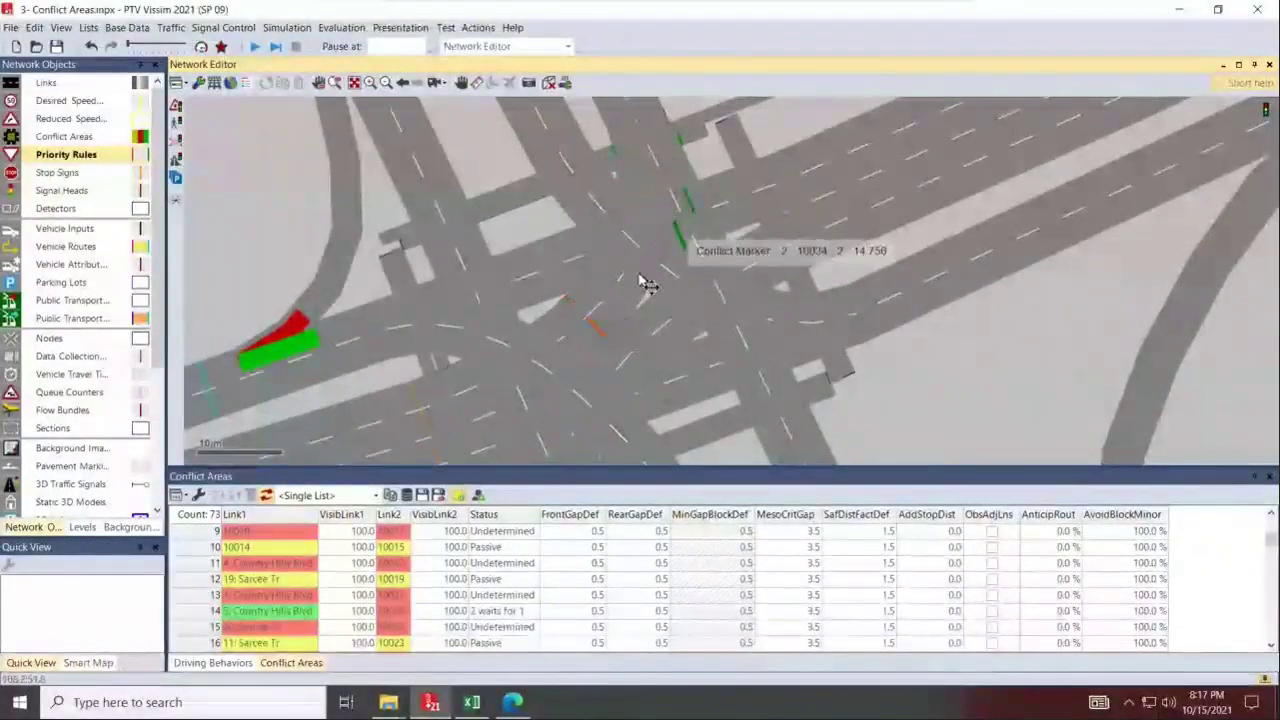
{"action": "key", "text": "Escape"}
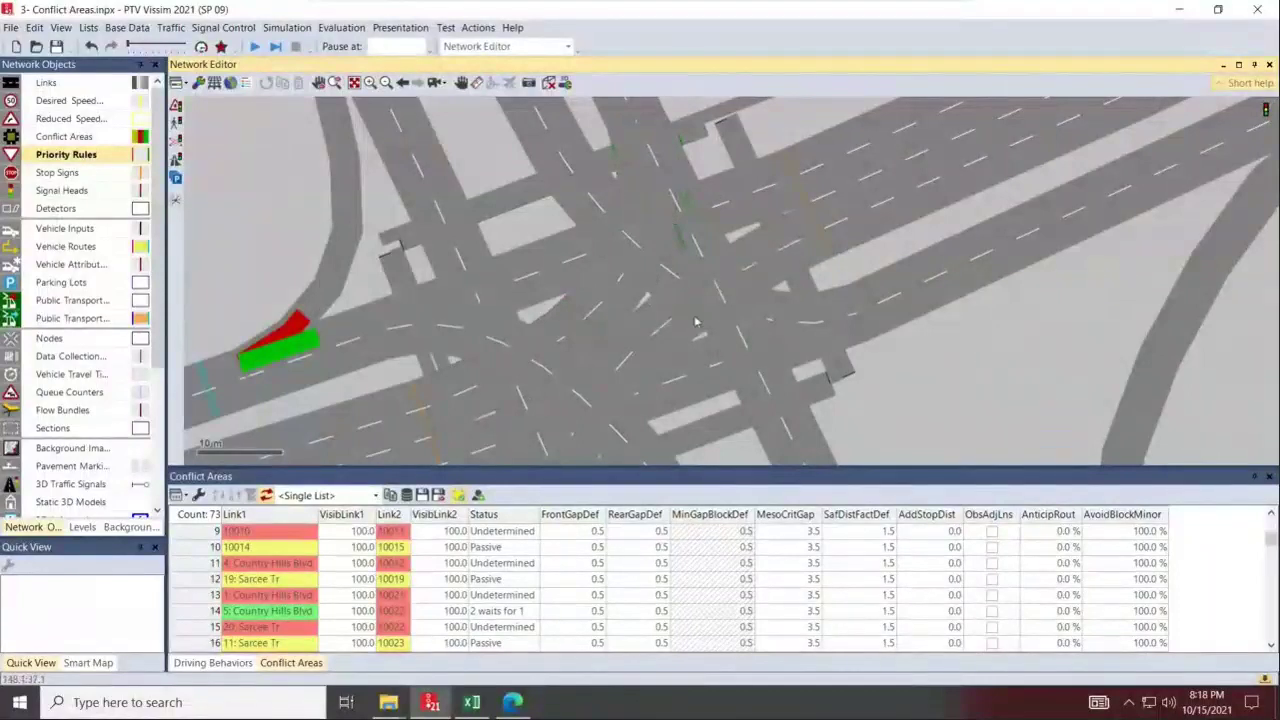
{"action": "key", "text": "F5"}
{"action": "scroll", "coordinate": [700, 237], "scroll_direction": "down", "scroll_amount": 2}
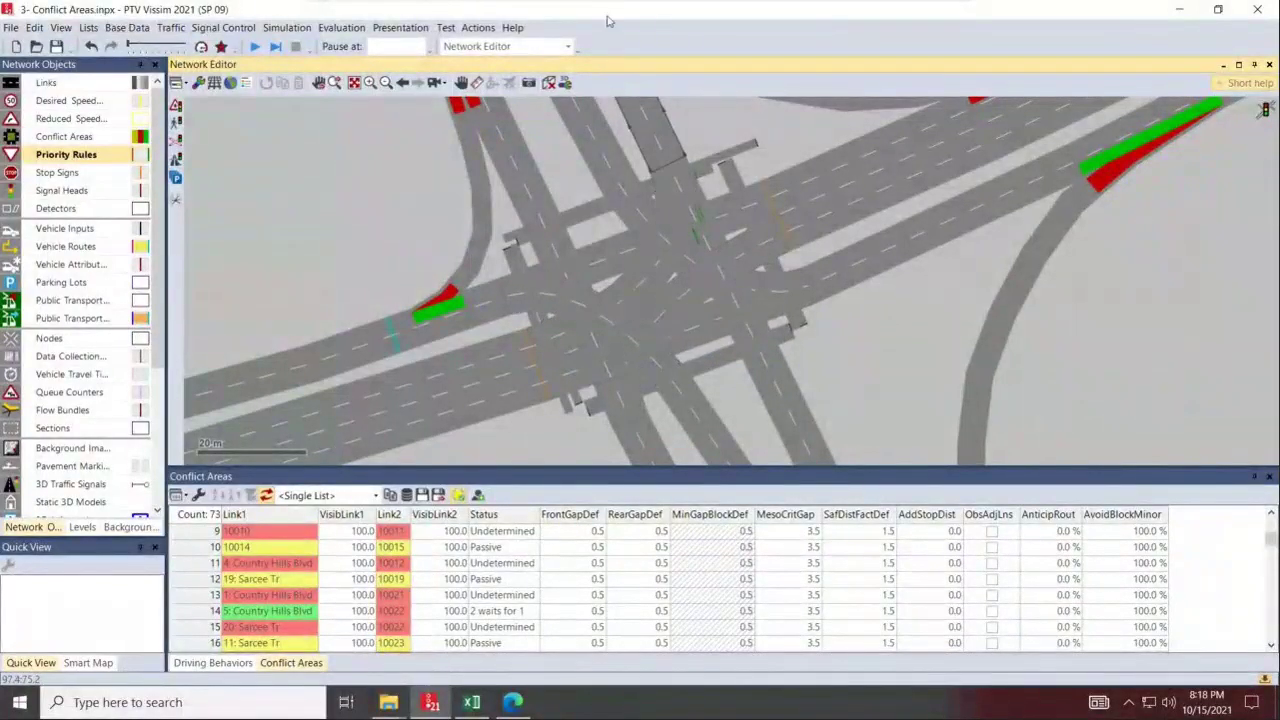
Review the settings of the priority rule with its stop line on lane 10029-2, leaving them unchanged, and clear the selection.
{"action": "left_click_drag", "start_coordinate": [549, 9], "coordinate": [943, 215]}
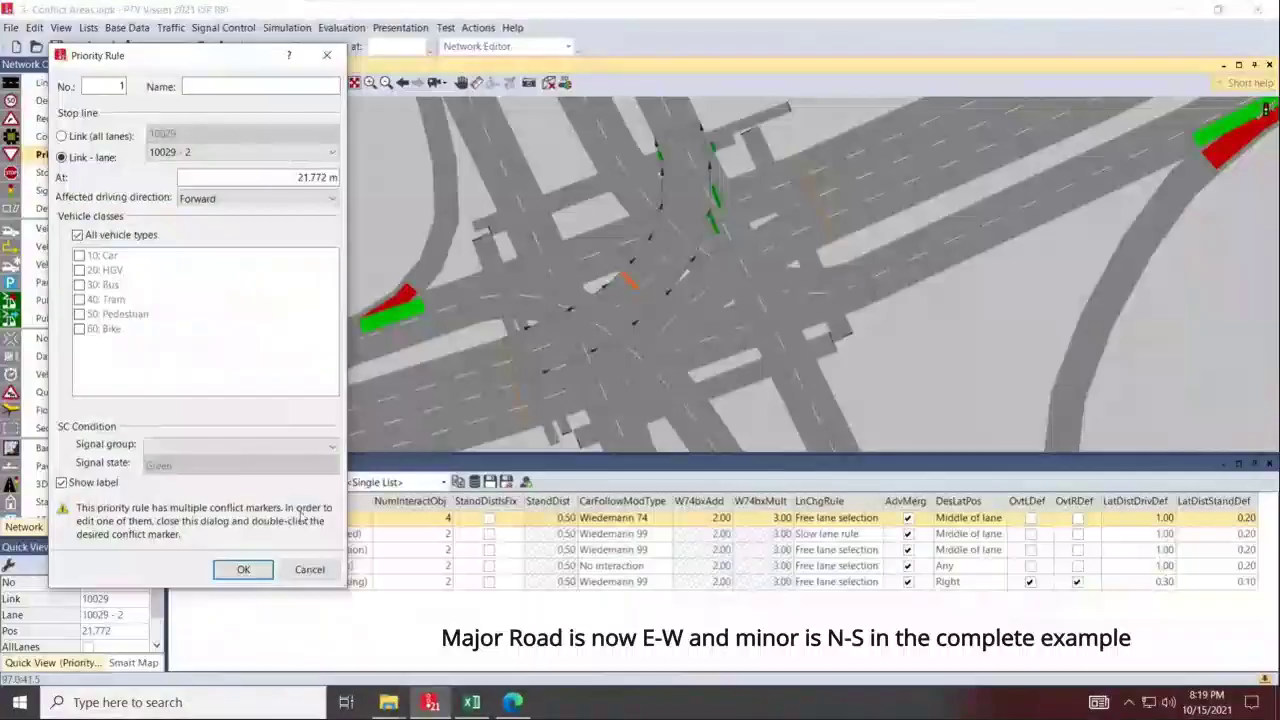
{"action": "left_click", "coordinate": [309, 570]}
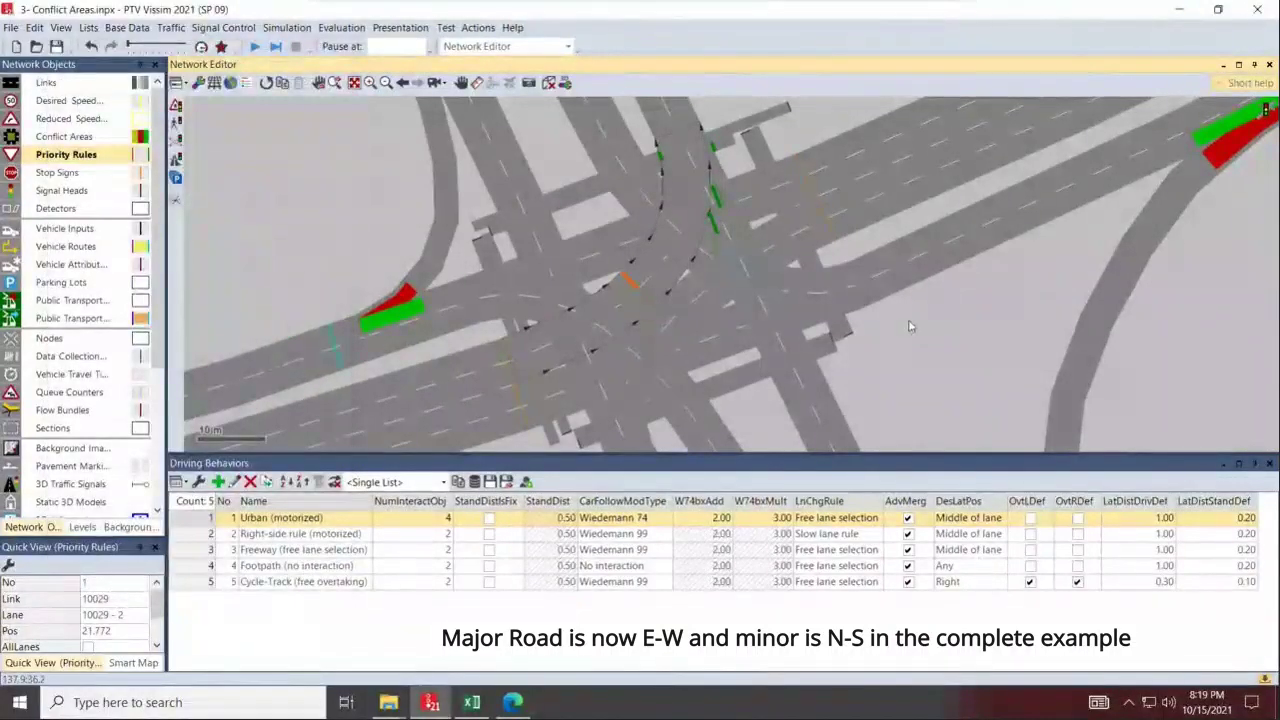
{"action": "left_click", "coordinate": [906, 299]}
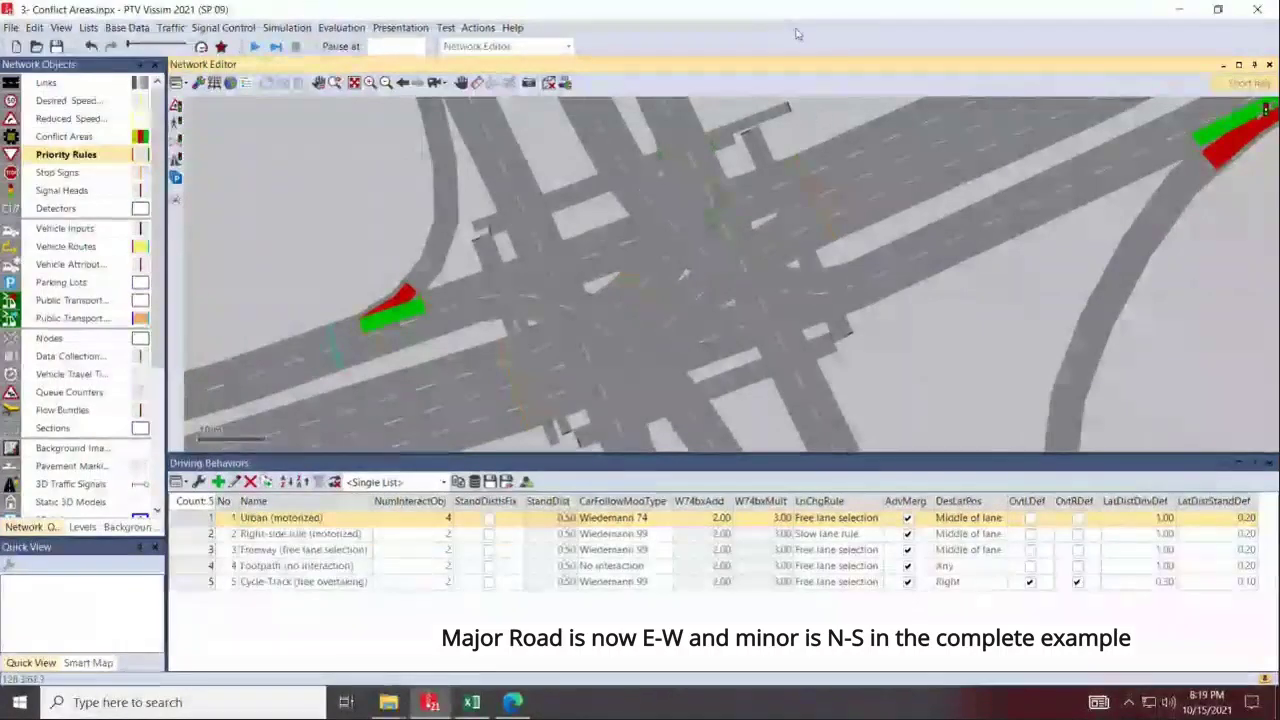
Load the complete example file 3- Priority Rules.inpx from the project folder into a maximized window, ignoring the file warnings.
{"action": "key", "text": "super+Right"}
{"action": "left_click_drag", "start_coordinate": [743, 95], "coordinate": [1278, 180]}
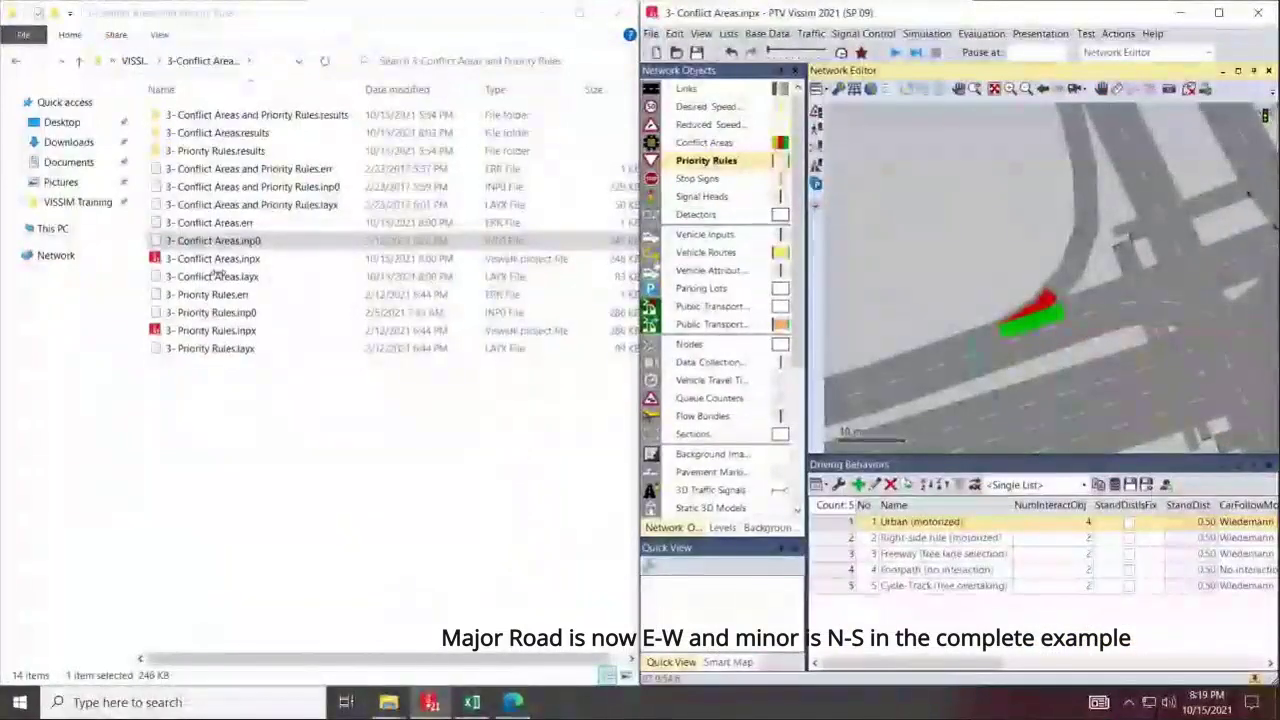
{"action": "left_click_drag", "start_coordinate": [210, 330], "coordinate": [947, 217]}
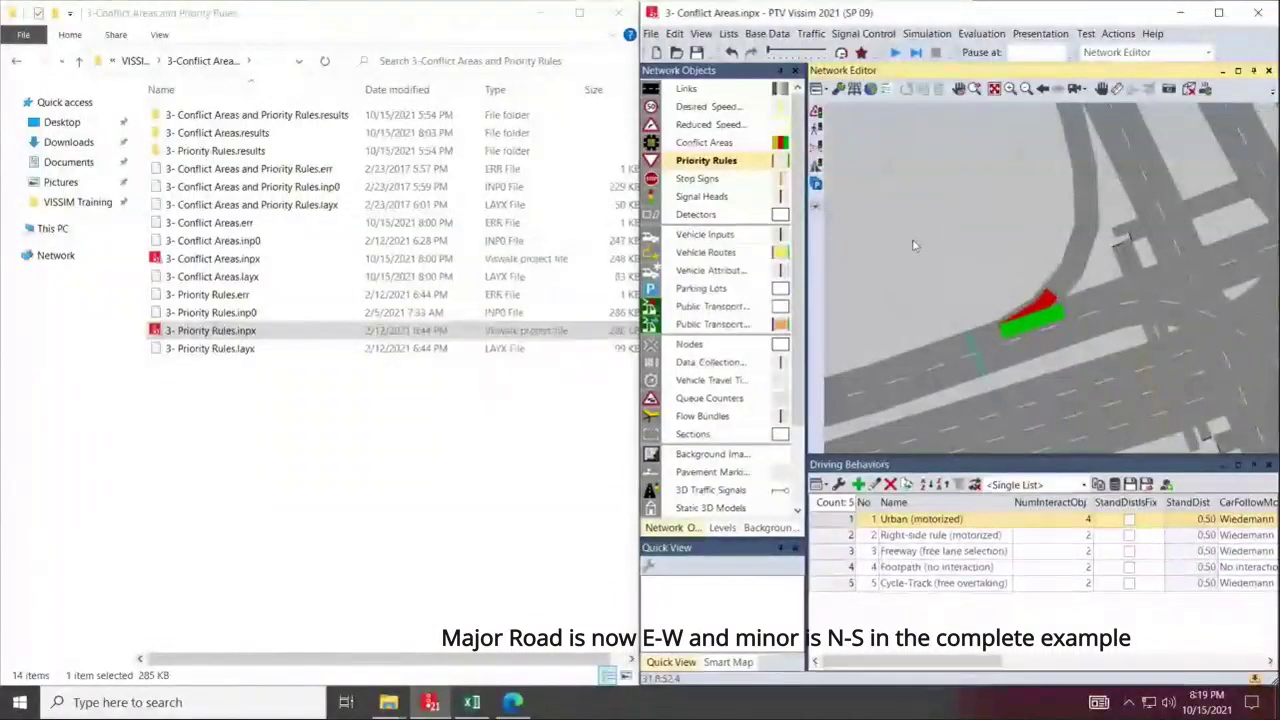
{"action": "left_click", "coordinate": [1219, 16]}
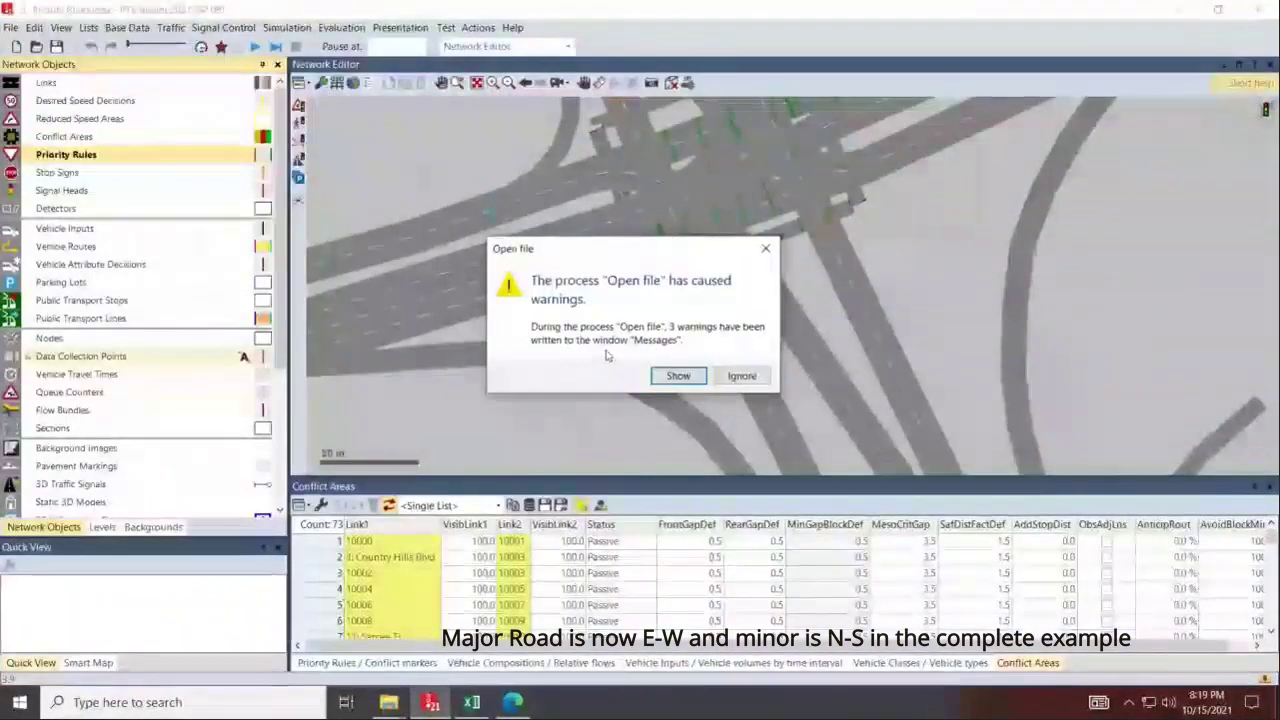
{"action": "left_click", "coordinate": [742, 375]}
Close all open attribute lists, from Conflict Areas through Priority Rules / Conflict markers, so the network view fills the workspace.
{"action": "scroll", "coordinate": [565, 600], "scroll_direction": "down", "scroll_amount": 20}
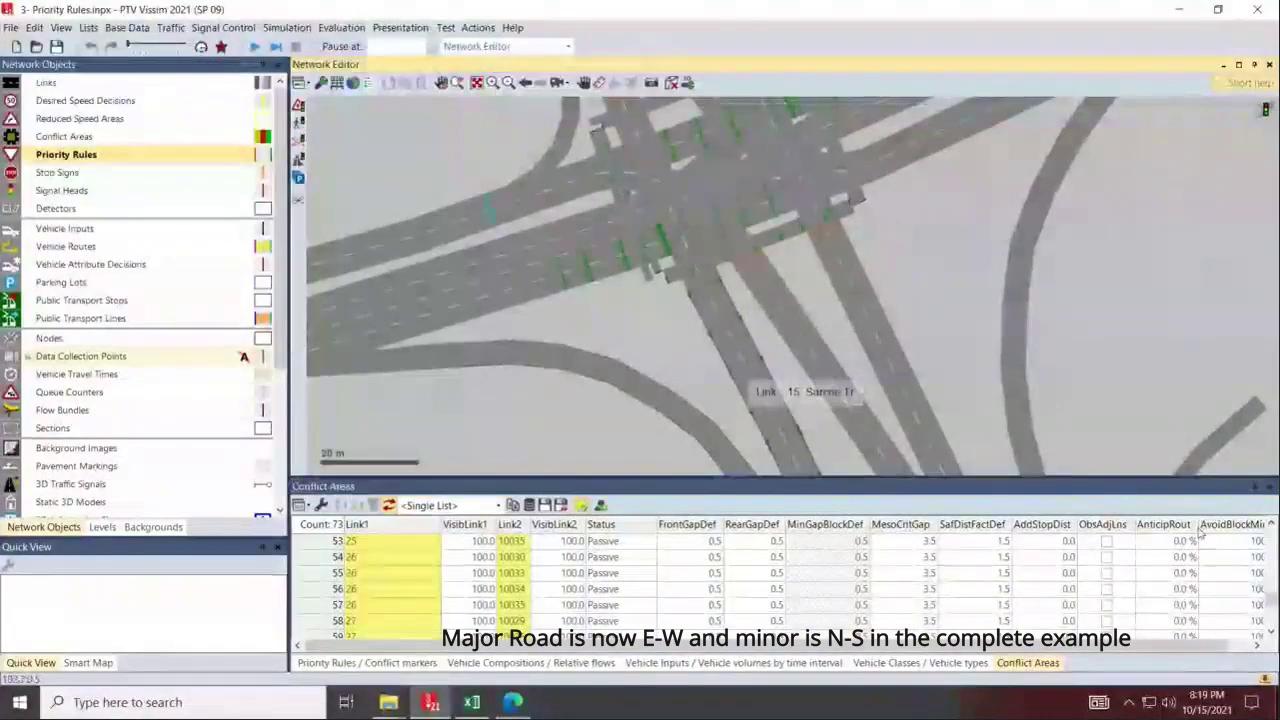
{"action": "left_click", "coordinate": [1269, 487]}
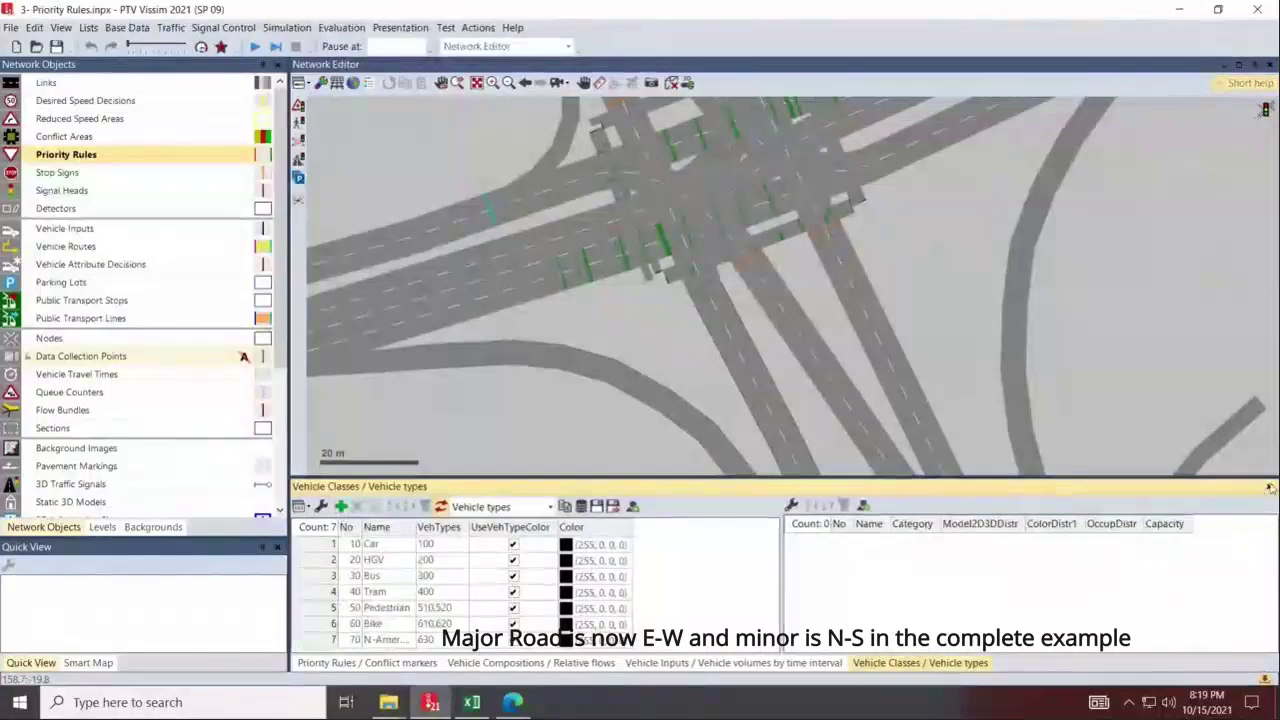
{"action": "left_click", "coordinate": [1270, 488]}
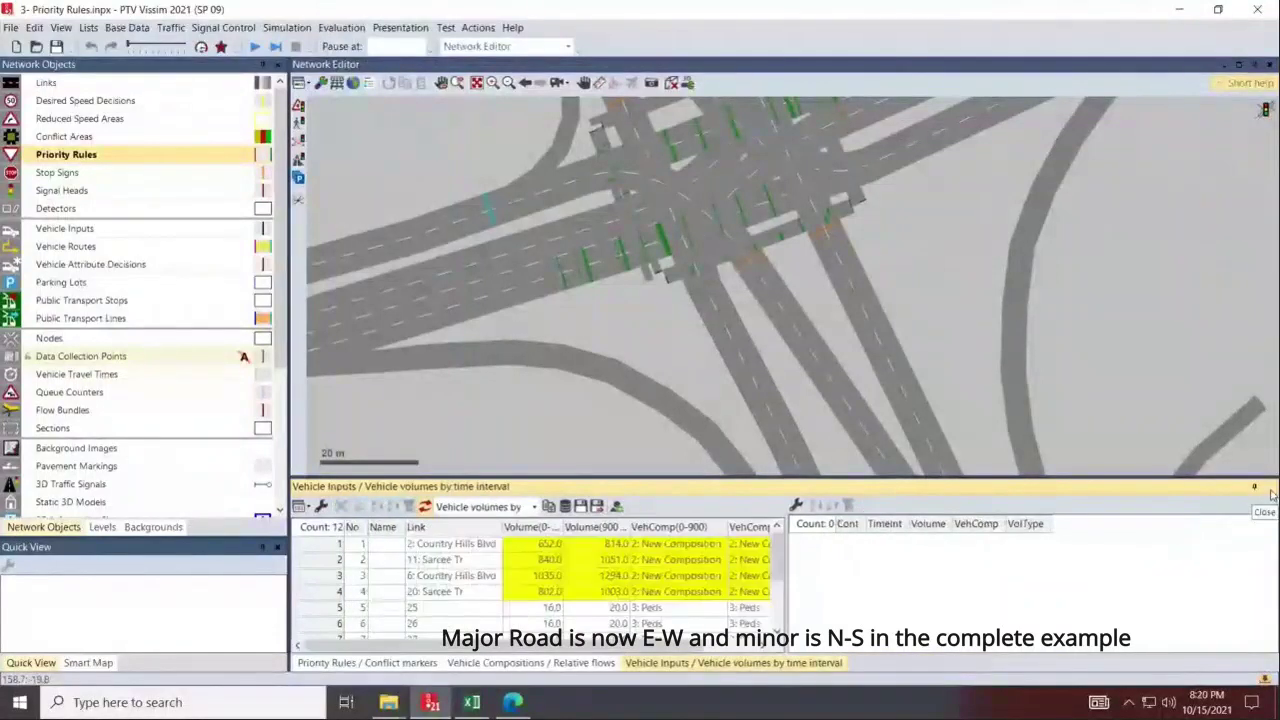
{"action": "left_click", "coordinate": [1270, 488]}
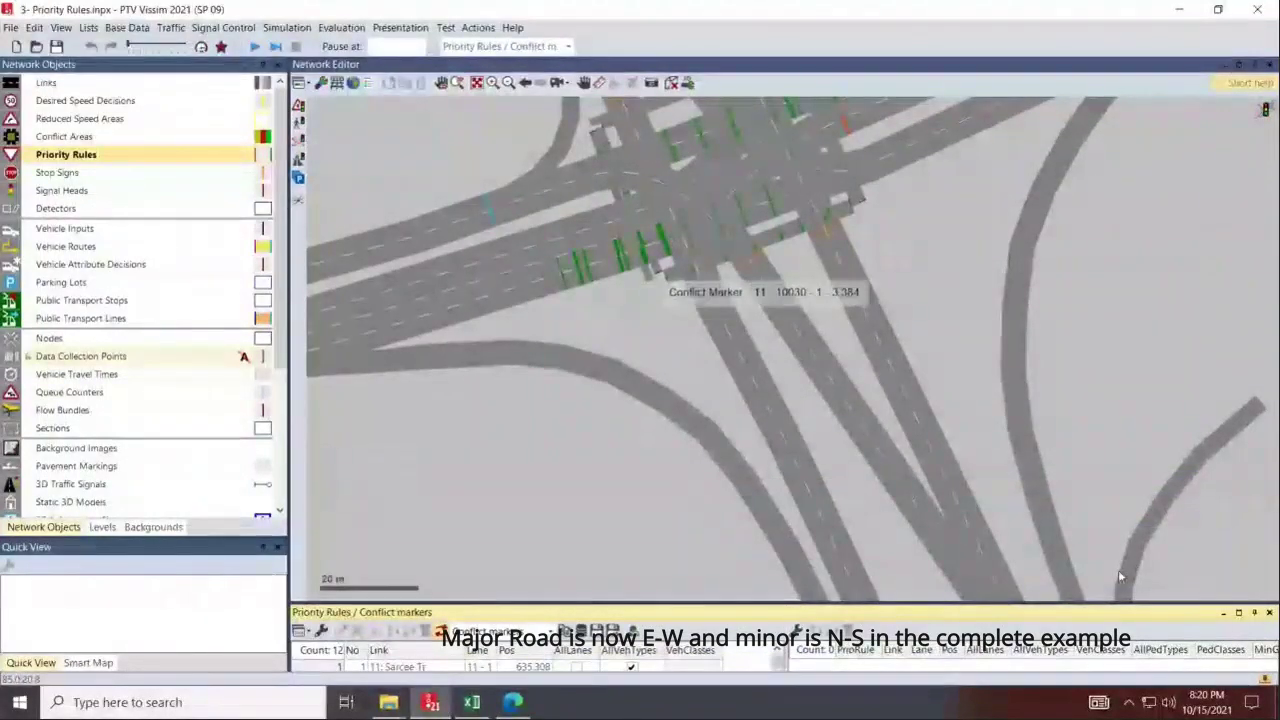
{"action": "left_click", "coordinate": [1269, 612]}
Examine the stop lines and conflict markers across the complete example's intersection and its approaches.
{"action": "left_click_drag", "start_coordinate": [897, 320], "coordinate": [908, 474]}
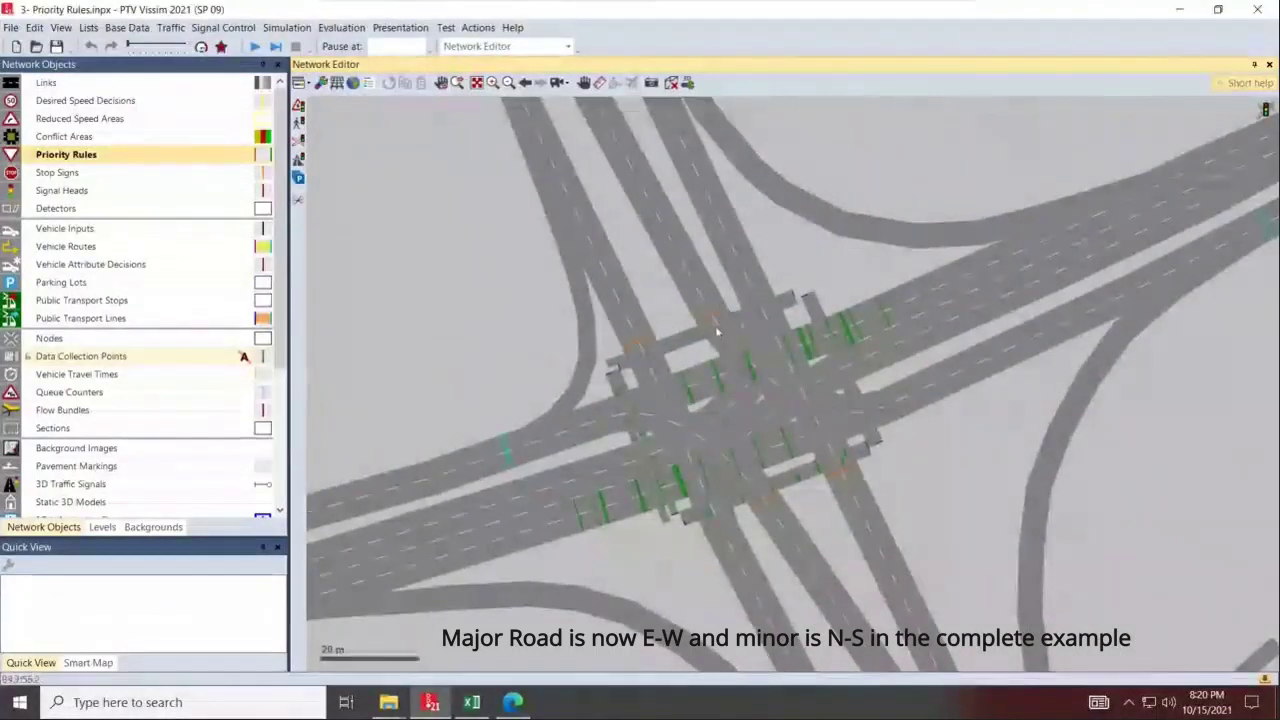
{"action": "scroll", "coordinate": [616, 558], "scroll_direction": "up", "scroll_amount": 1}
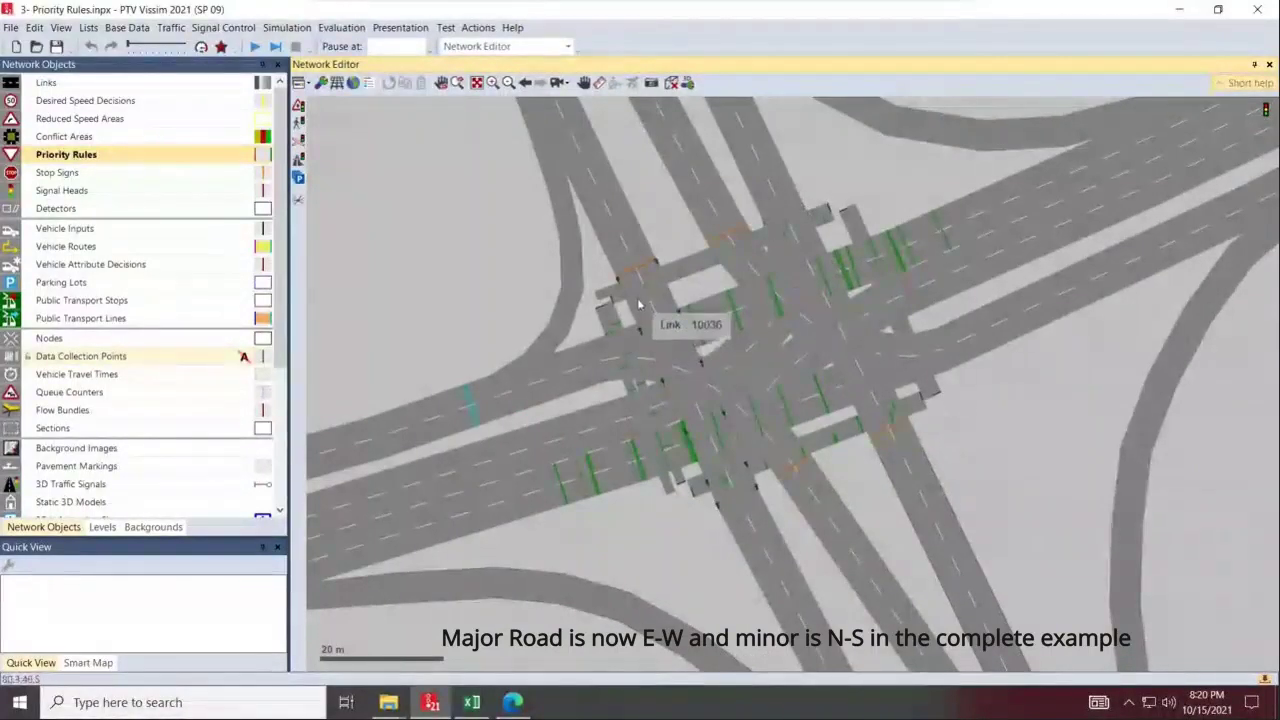
{"action": "scroll", "coordinate": [638, 304], "scroll_direction": "down", "scroll_amount": 2}
{"action": "left_click_drag", "start_coordinate": [834, 369], "coordinate": [783, 454]}
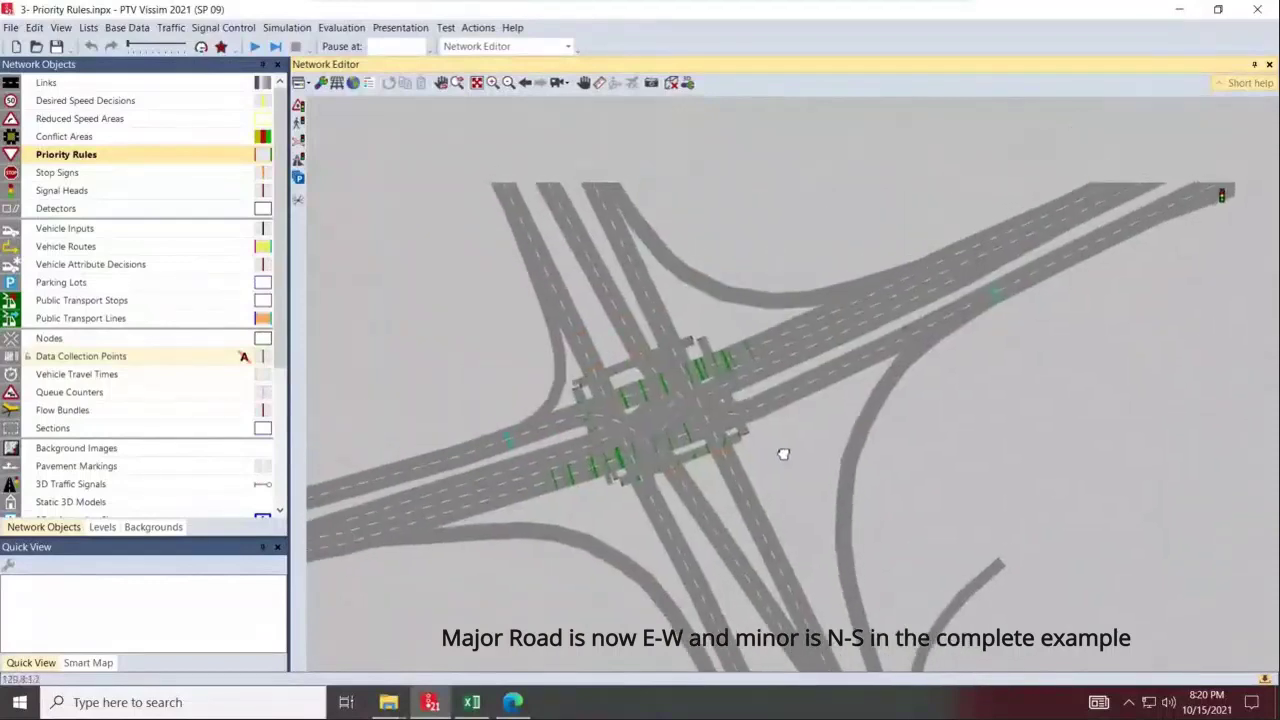
{"action": "scroll", "coordinate": [700, 509], "scroll_direction": "up", "scroll_amount": 2}
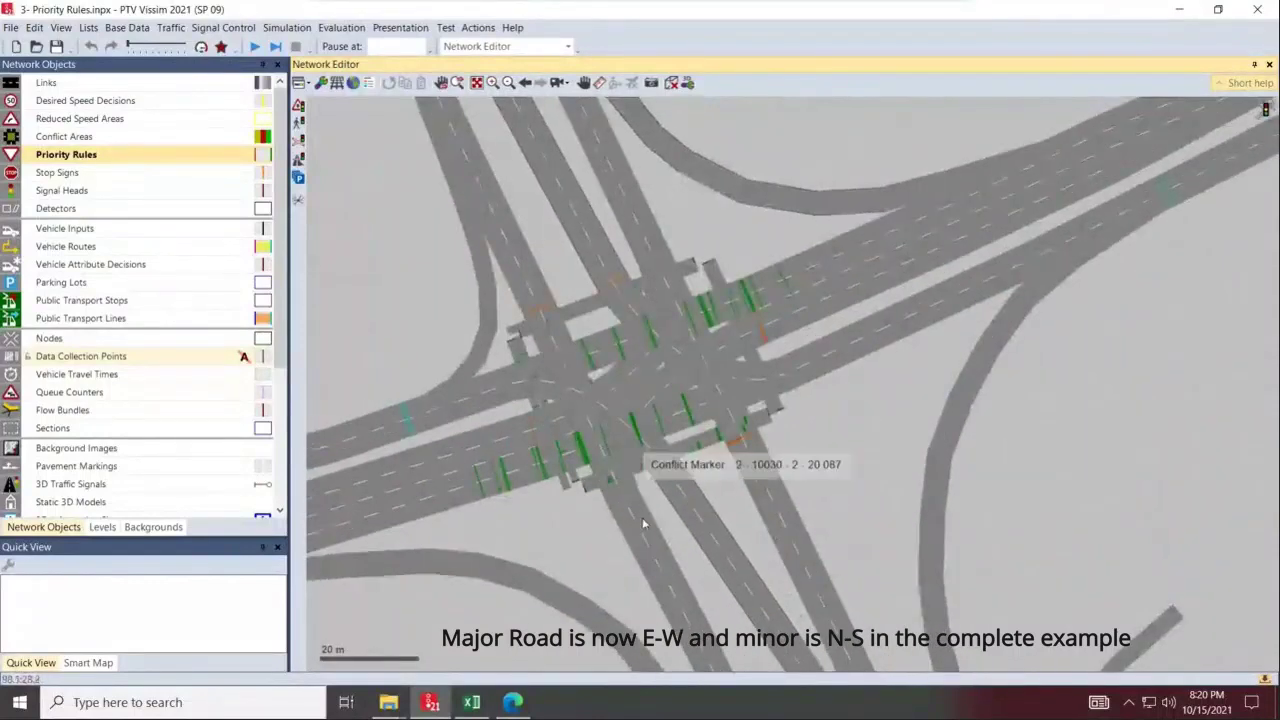
{"action": "scroll", "coordinate": [643, 523], "scroll_direction": "down", "scroll_amount": 4}
{"action": "left_click_drag", "start_coordinate": [576, 214], "coordinate": [746, 434]}
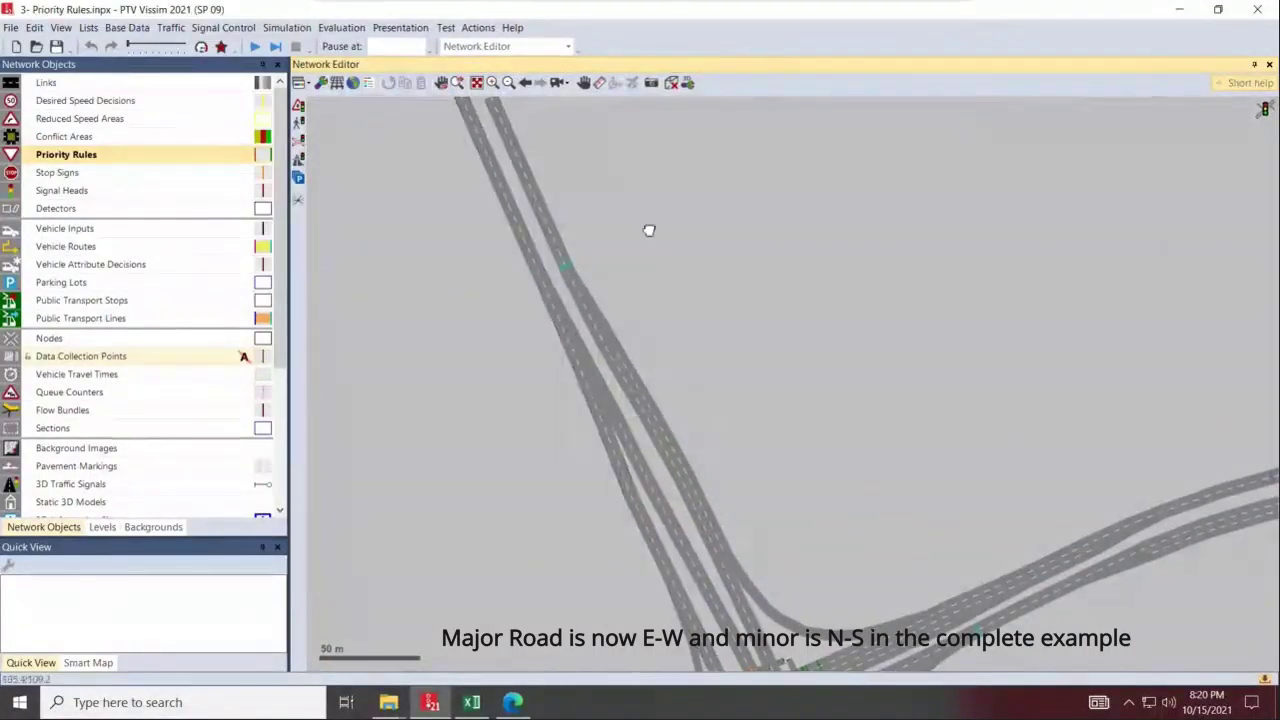
Examine the stop lines and conflict markers where the north-south minor road meets the east-west major road.
{"action": "scroll", "coordinate": [686, 420], "scroll_direction": "down", "scroll_amount": 3}
{"action": "scroll", "coordinate": [662, 416], "scroll_direction": "up", "scroll_amount": 1}
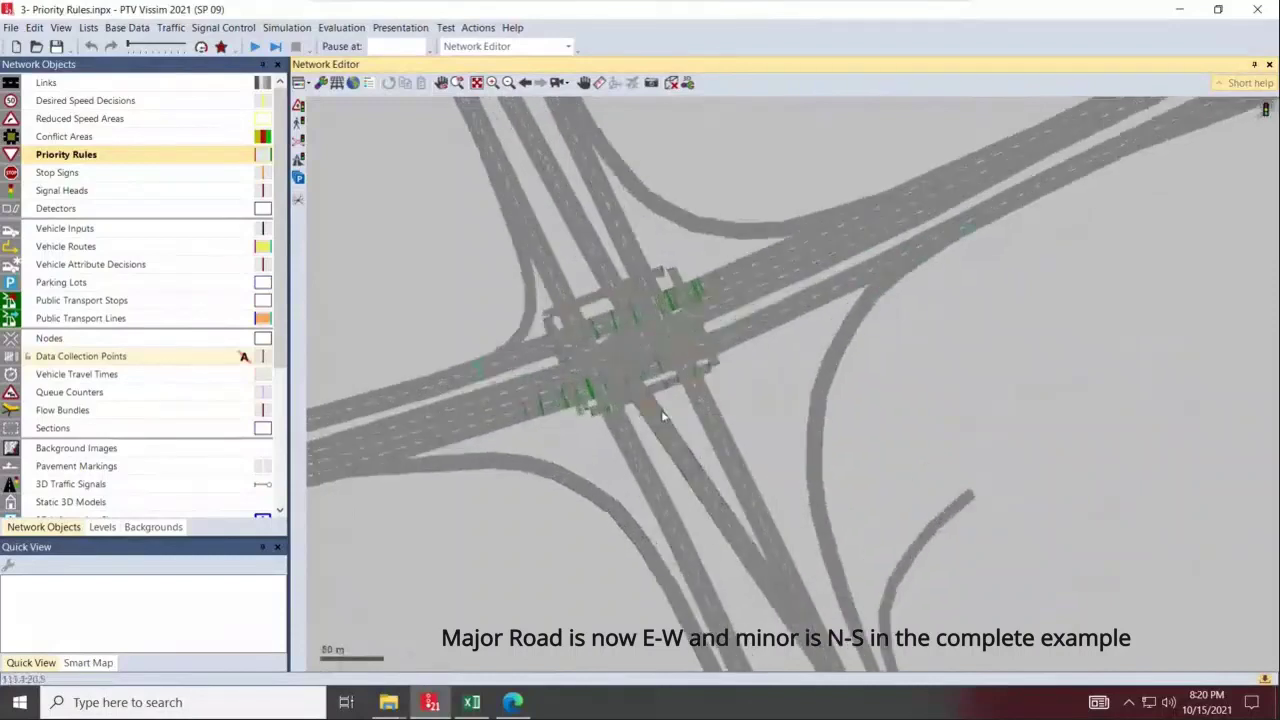
{"action": "scroll", "coordinate": [662, 416], "scroll_direction": "up", "scroll_amount": 3}
{"action": "scroll", "coordinate": [660, 280], "scroll_direction": "down", "scroll_amount": 2}
{"action": "scroll", "coordinate": [800, 335], "scroll_direction": "up", "scroll_amount": 2}
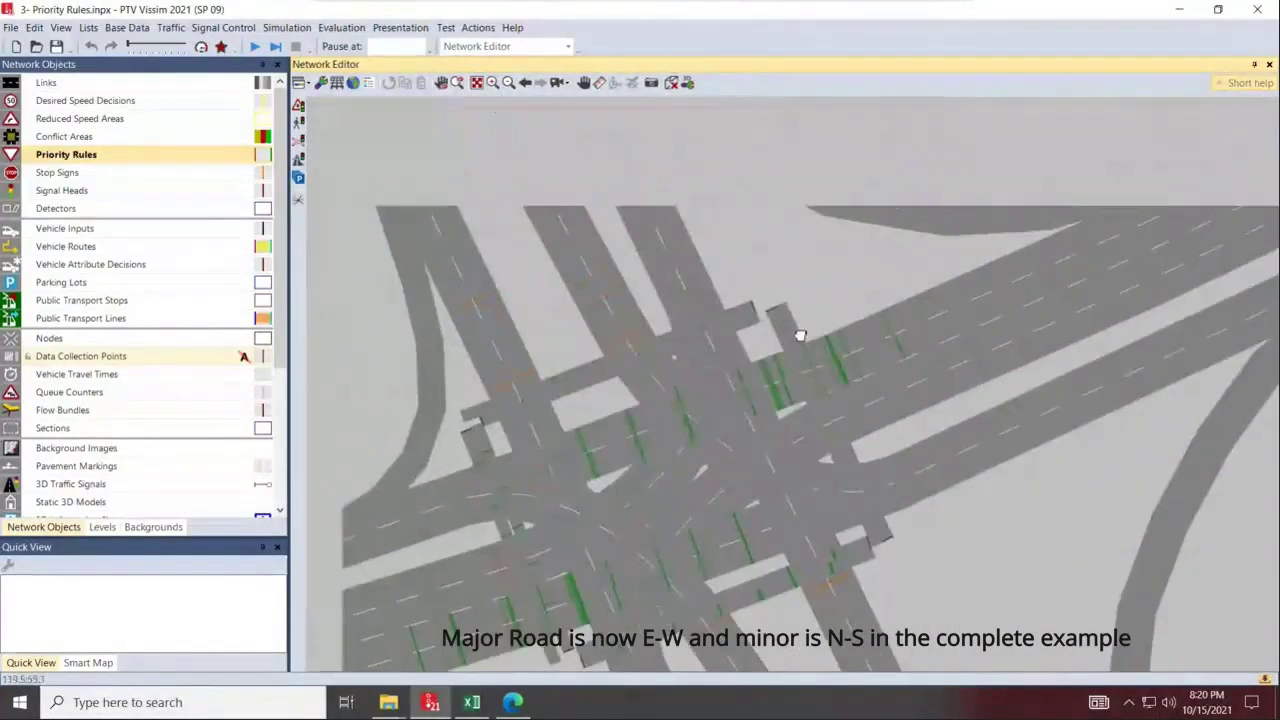
{"action": "scroll", "coordinate": [640, 330], "scroll_direction": "up", "scroll_amount": 1}
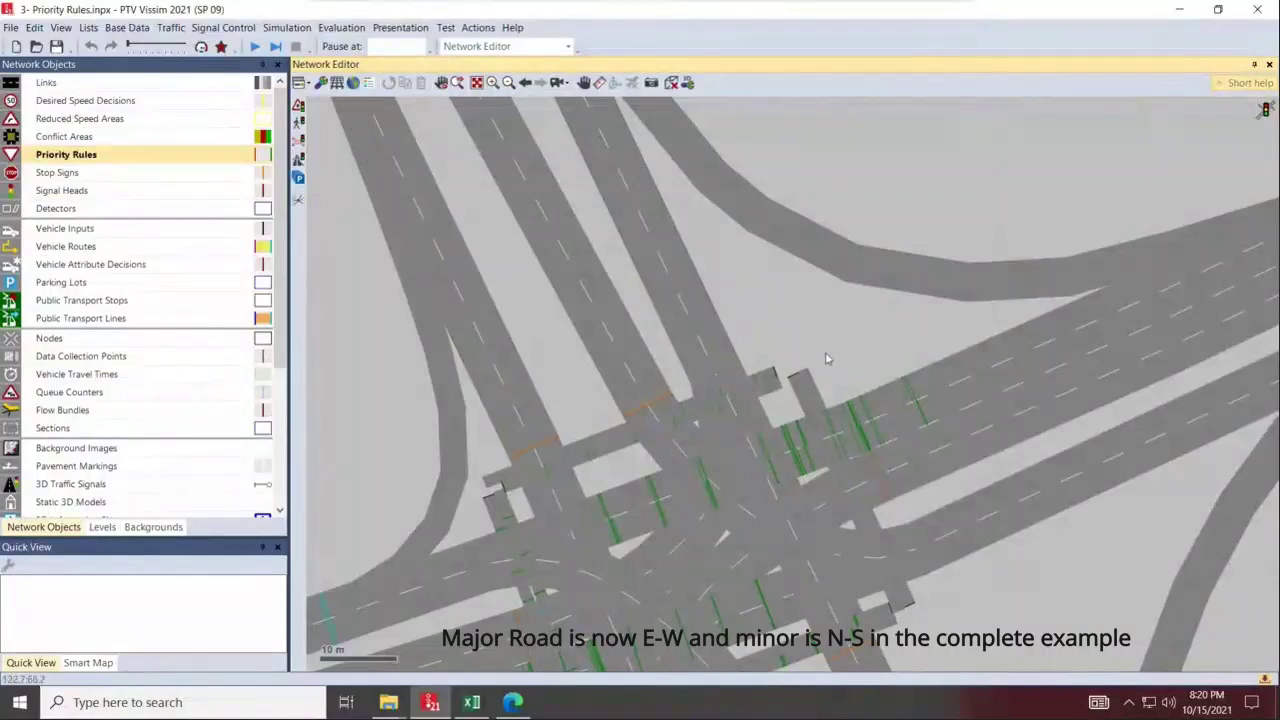
{"action": "scroll", "coordinate": [761, 318], "scroll_direction": "up", "scroll_amount": 1}
{"action": "scroll", "coordinate": [708, 475], "scroll_direction": "up", "scroll_amount": 2}
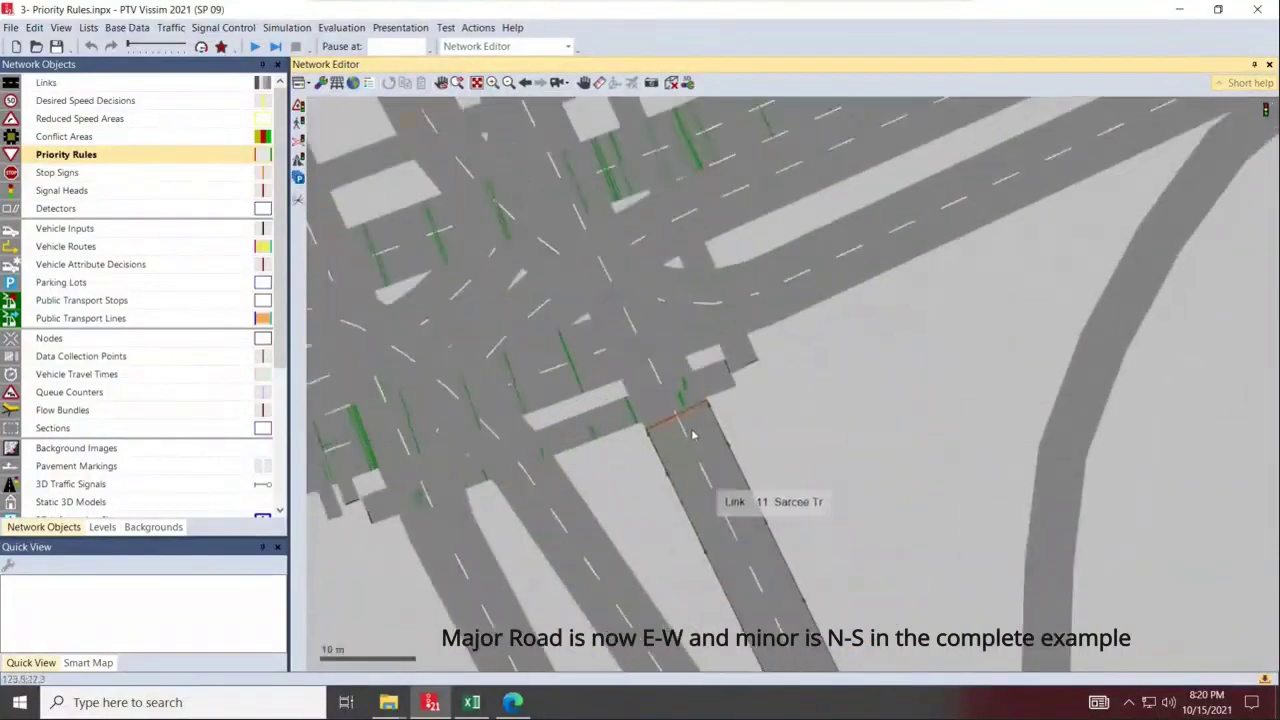
Add a priority rule with its stop line on lane 11-1 at 635.218 m and its conflict marker on lane 12-1 at 14.218 m.
{"action": "scroll", "coordinate": [690, 398], "scroll_direction": "up", "scroll_amount": 2}
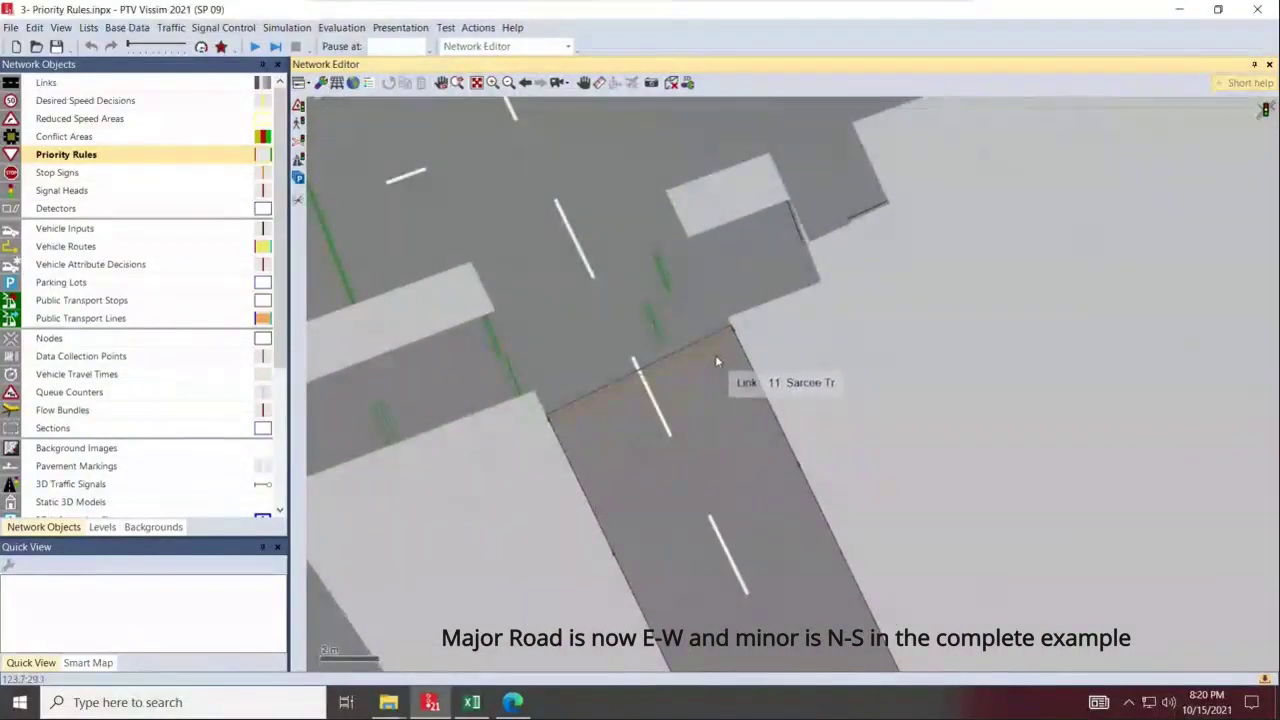
{"action": "scroll", "coordinate": [705, 348], "scroll_direction": "up", "scroll_amount": 2}
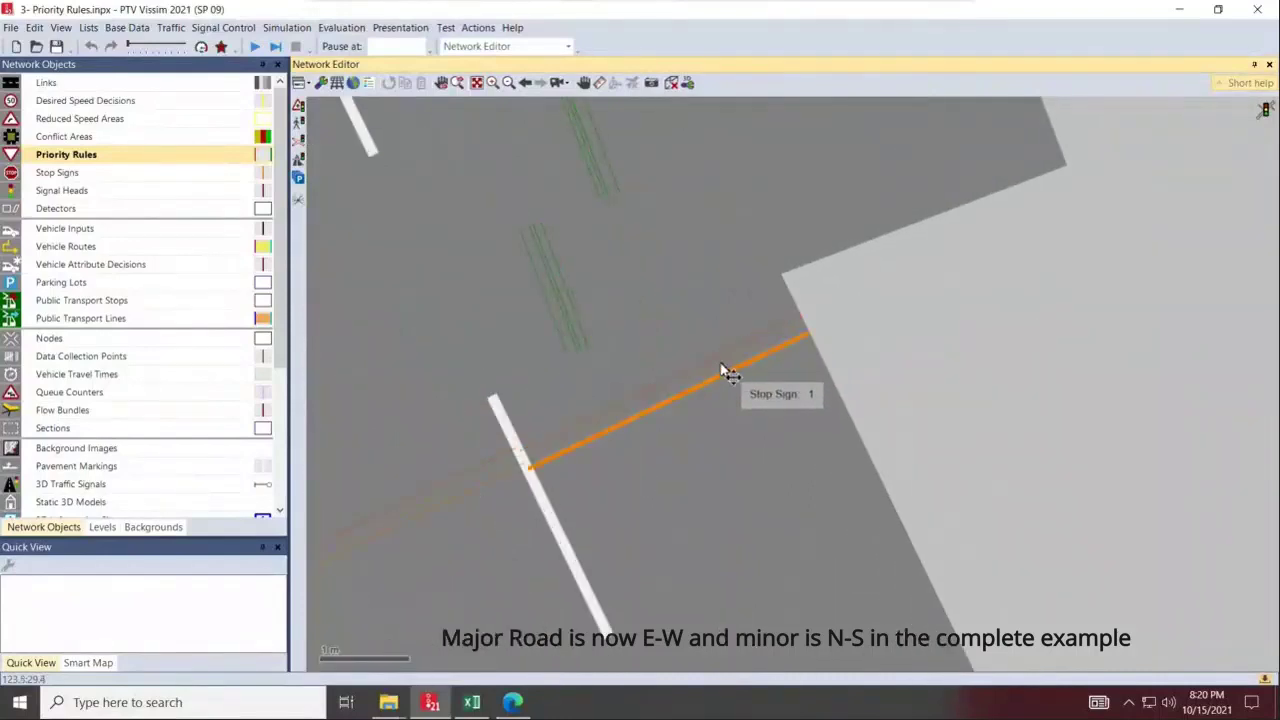
{"action": "scroll", "coordinate": [749, 455], "scroll_direction": "down", "scroll_amount": 3}
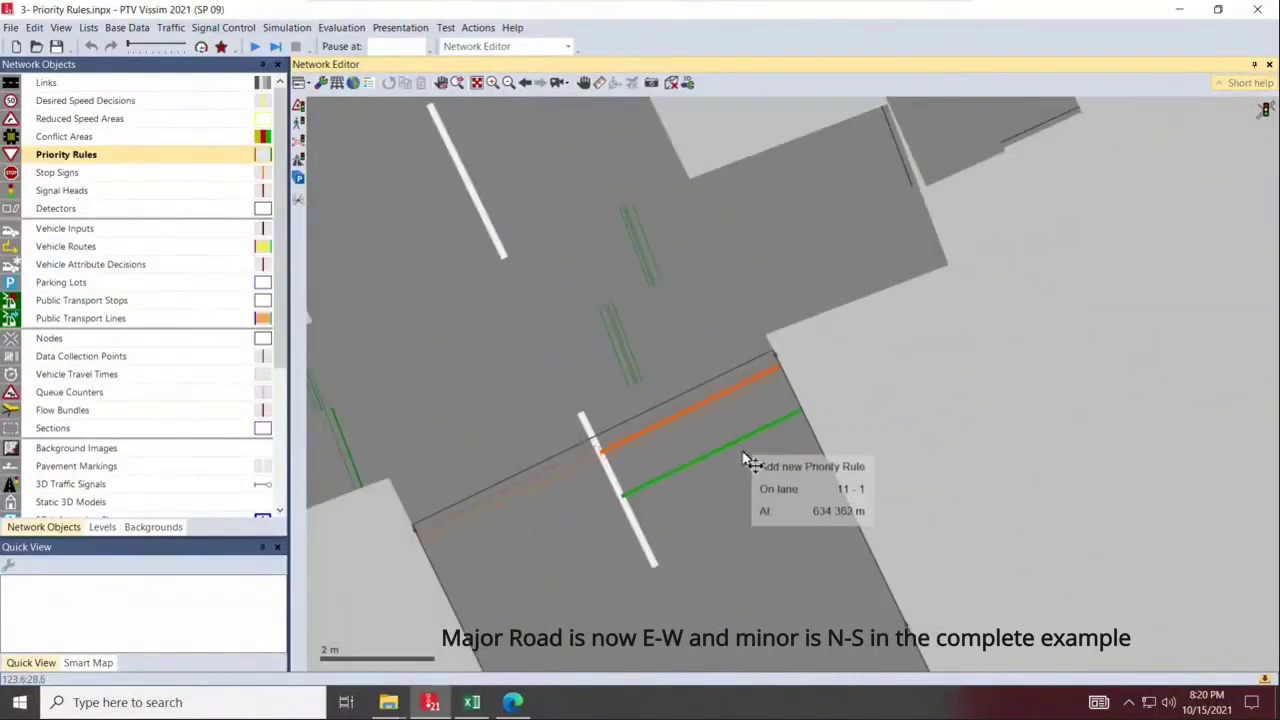
{"action": "scroll", "coordinate": [749, 472], "scroll_direction": "down", "scroll_amount": 4}
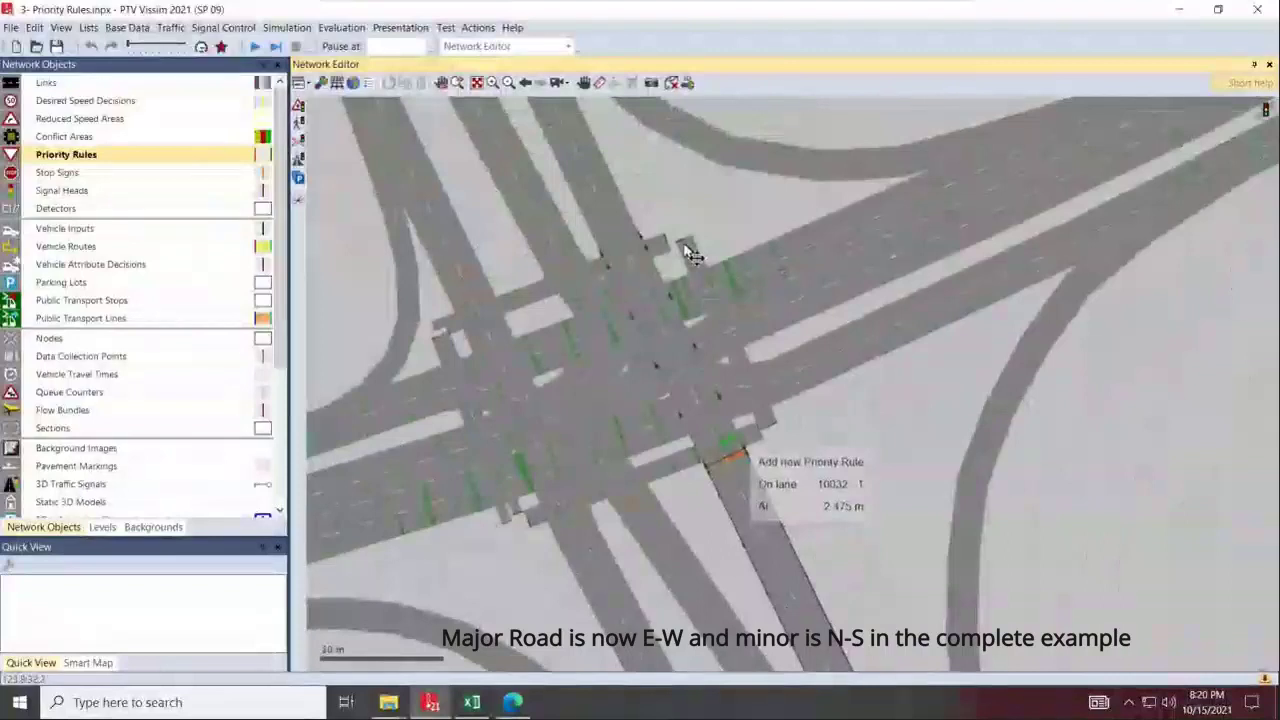
{"action": "scroll", "coordinate": [808, 437], "scroll_direction": "up", "scroll_amount": 2}
{"action": "scroll", "coordinate": [728, 408], "scroll_direction": "up", "scroll_amount": 2}
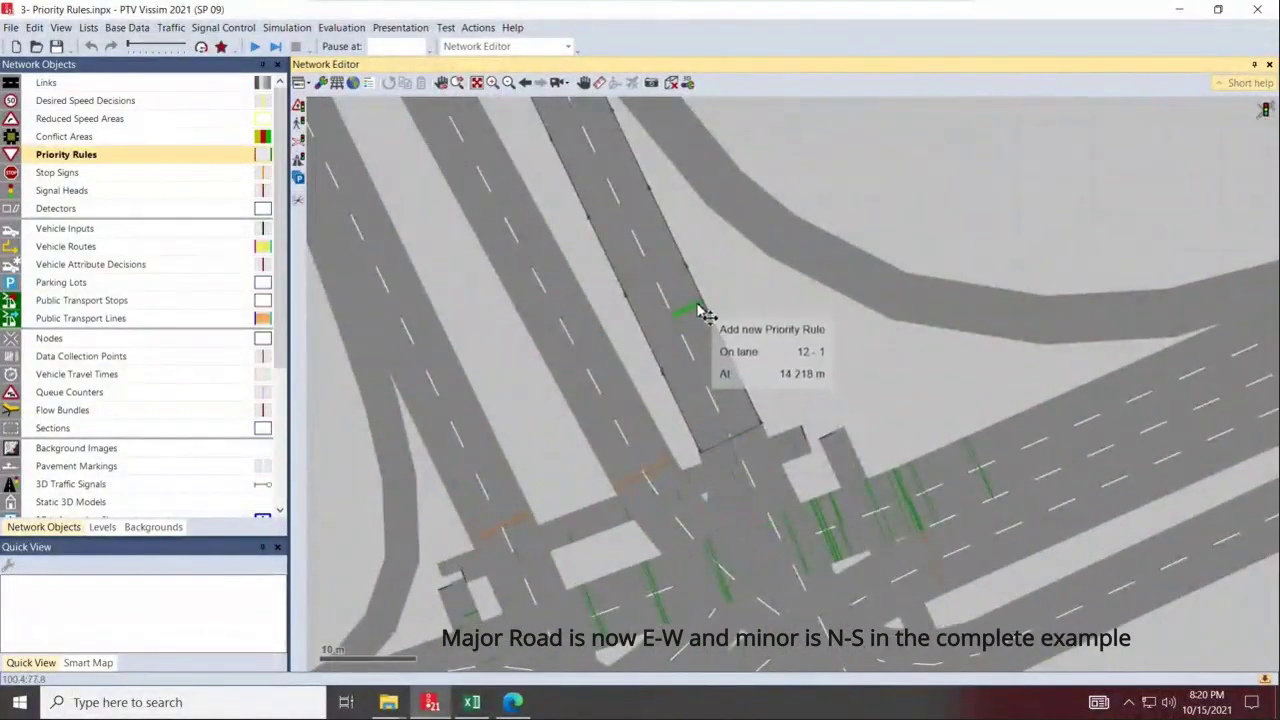
{"action": "left_click", "coordinate": [697, 304]}
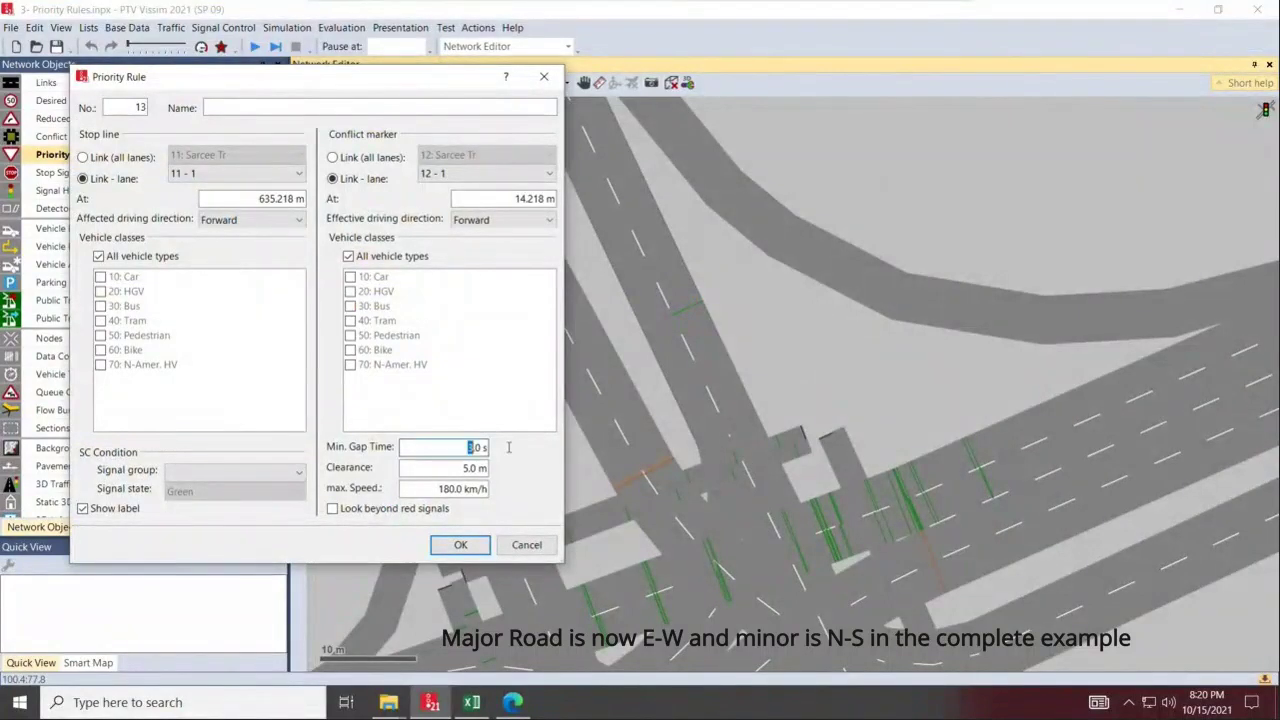
Set the new rule's minimum gap time to 0 s, clearance to 9 m and maximum speed to 20 km/h.
{"action": "type", "text": "0"}
{"action": "key", "text": "Tab"}
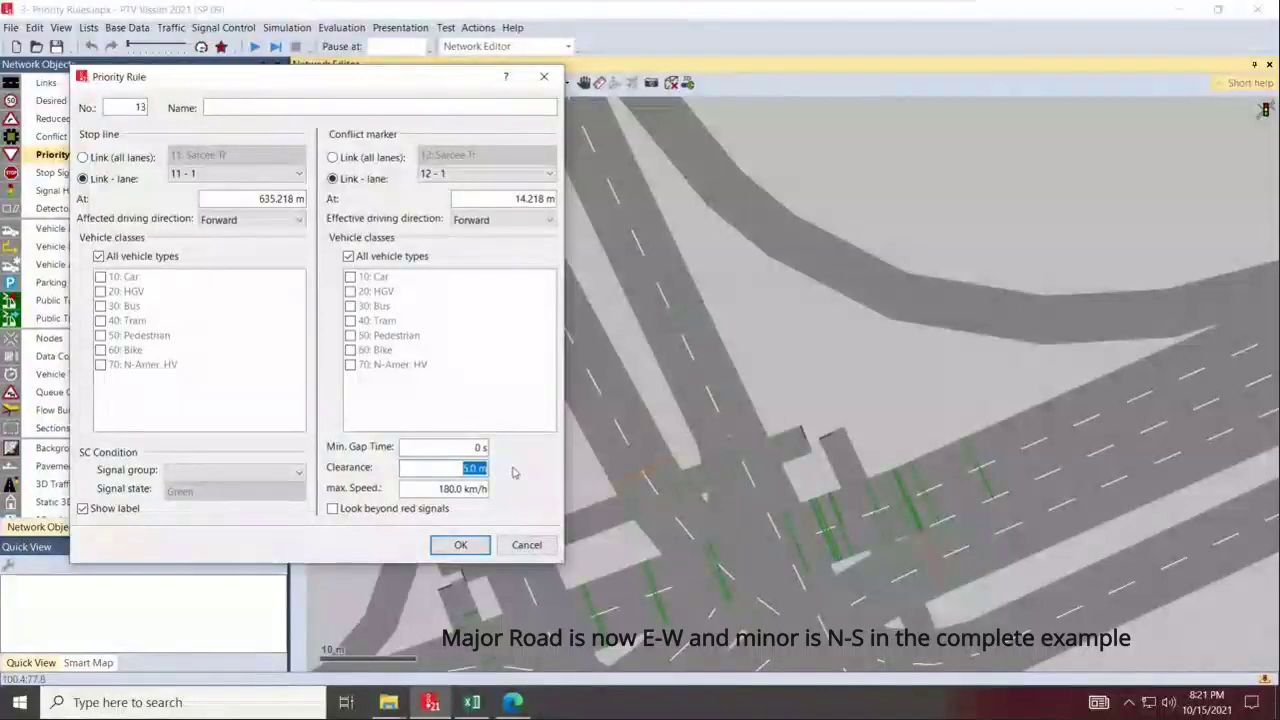
{"action": "key", "text": "Tab"}
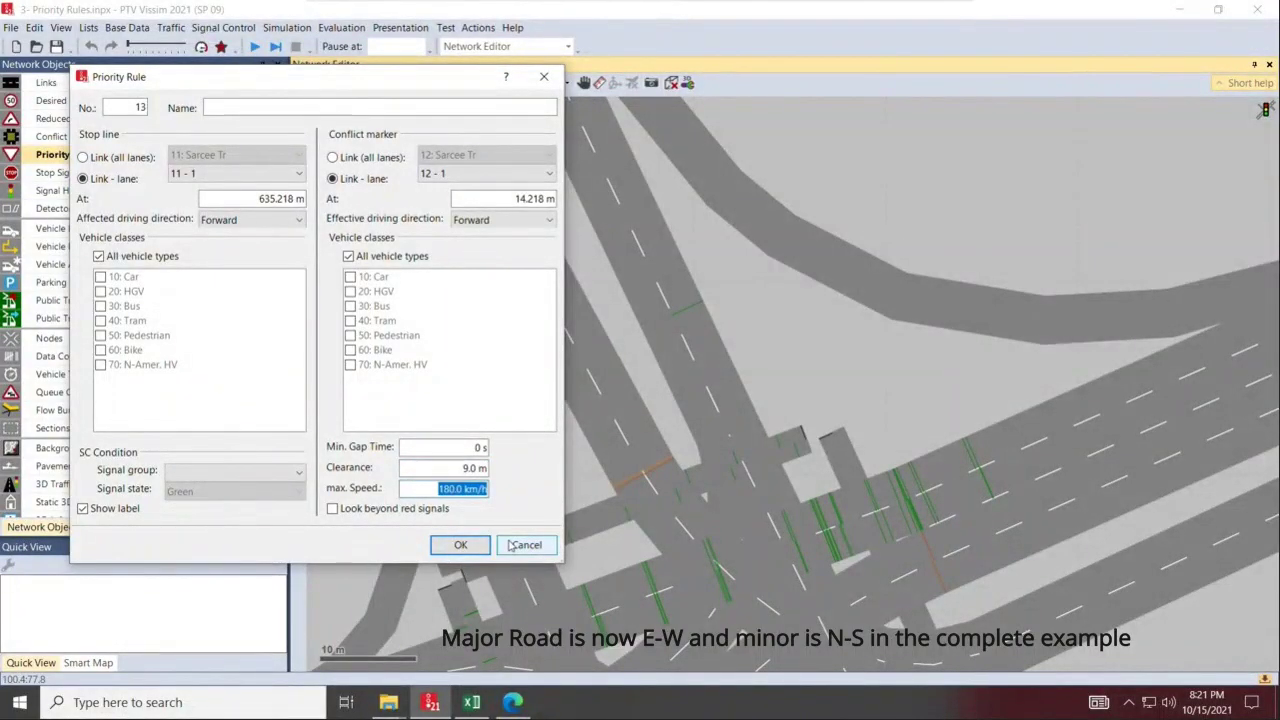
{"action": "type", "text": "20"}
{"action": "key", "text": "Tab"}
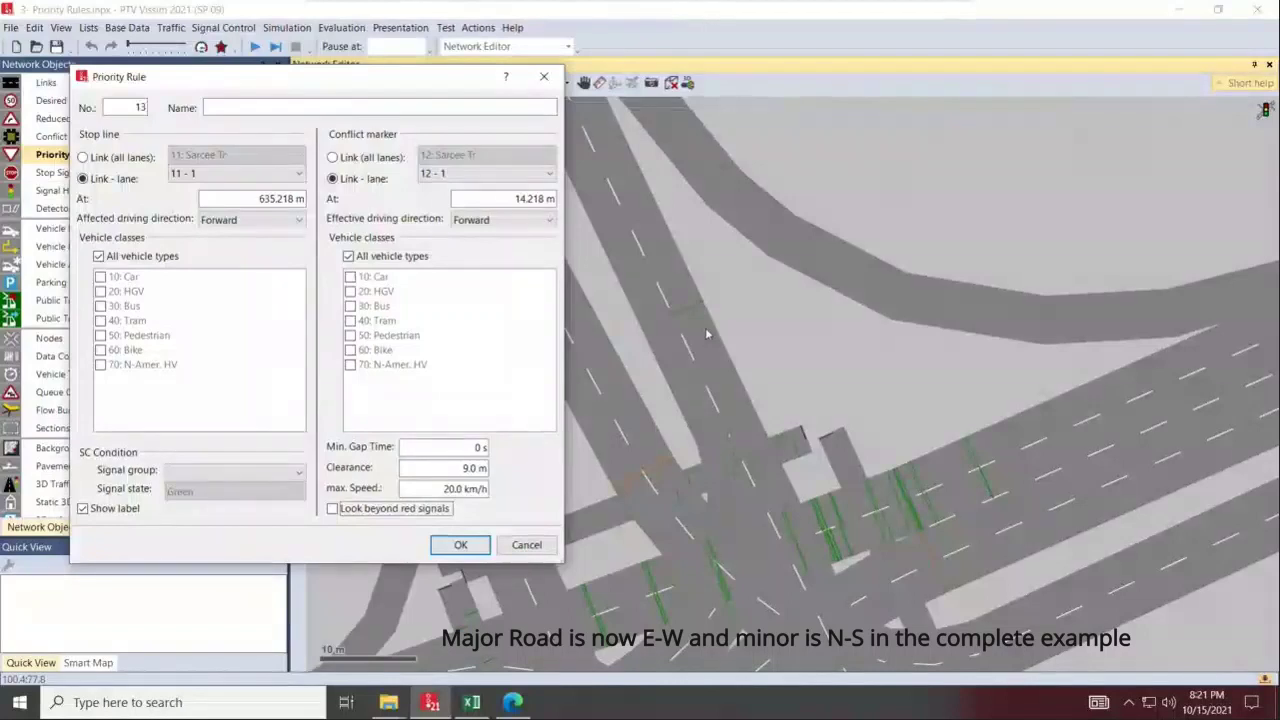
{"action": "left_click", "coordinate": [462, 548]}
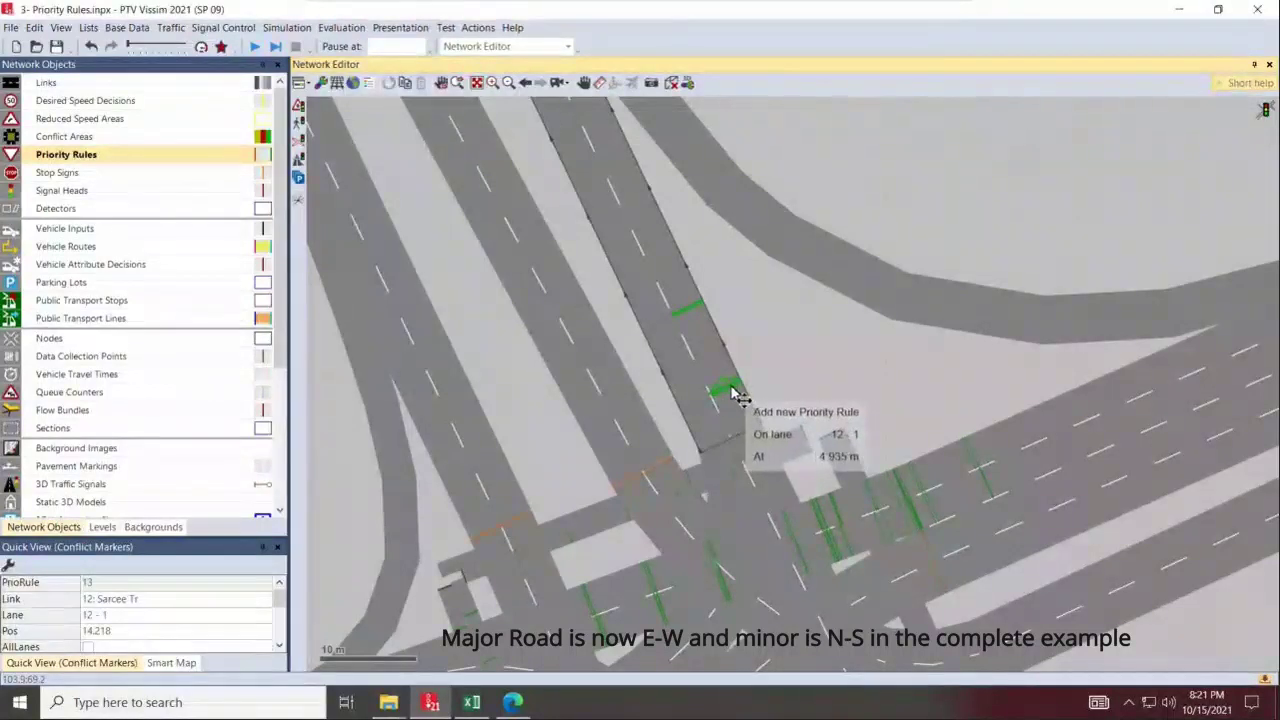
Change the clearance of the priority rule between lanes 11-1 and 12-1 to 14 m.
{"action": "double_click", "coordinate": [694, 307]}
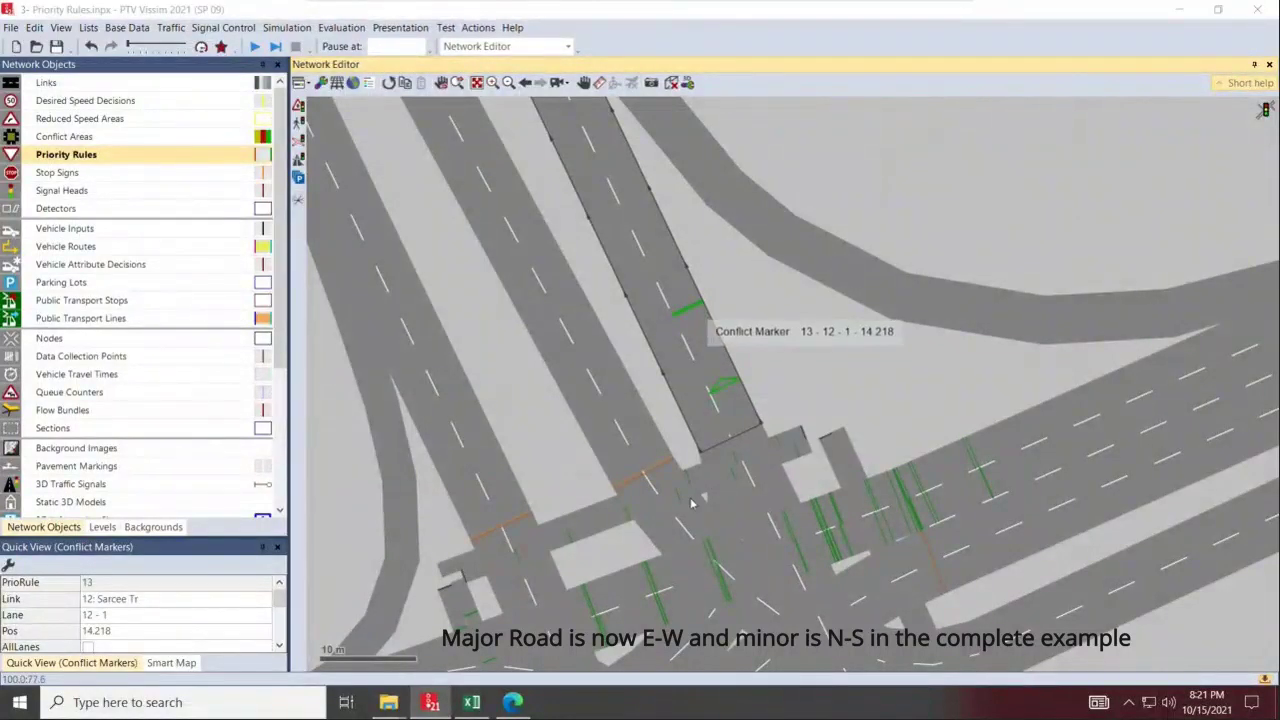
{"action": "type", "text": "14"}
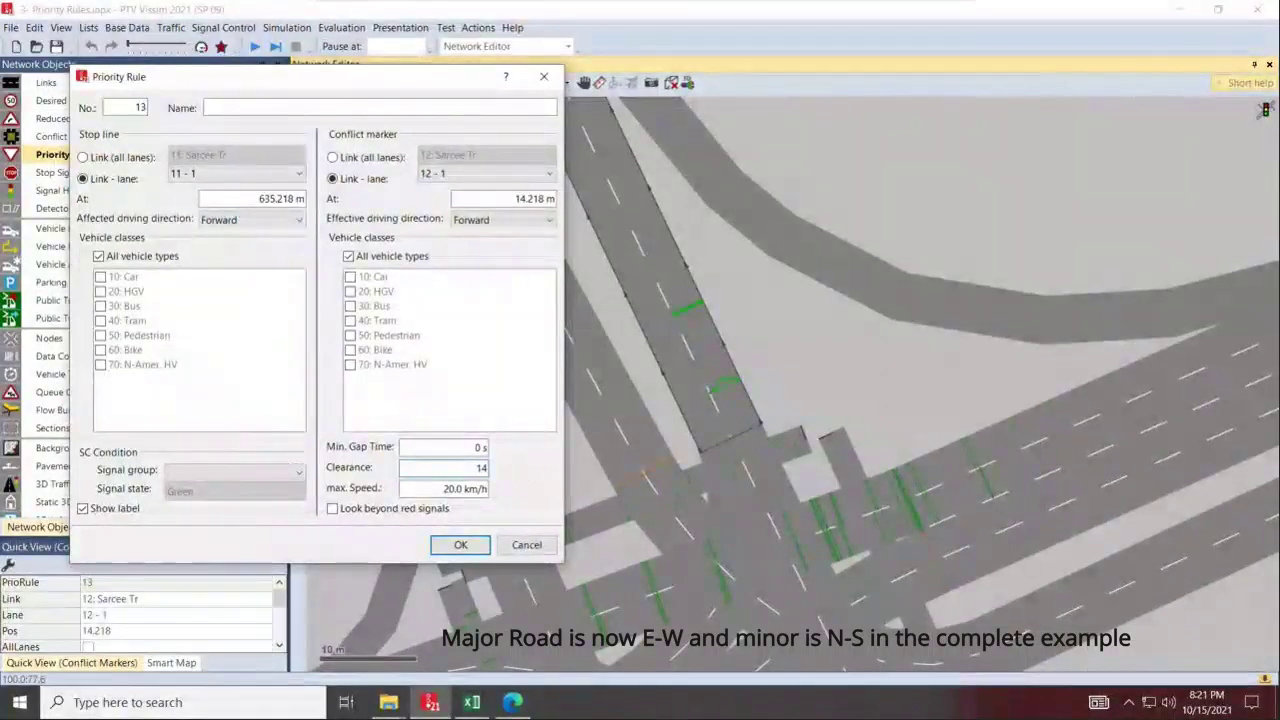
{"action": "key", "text": "Return"}
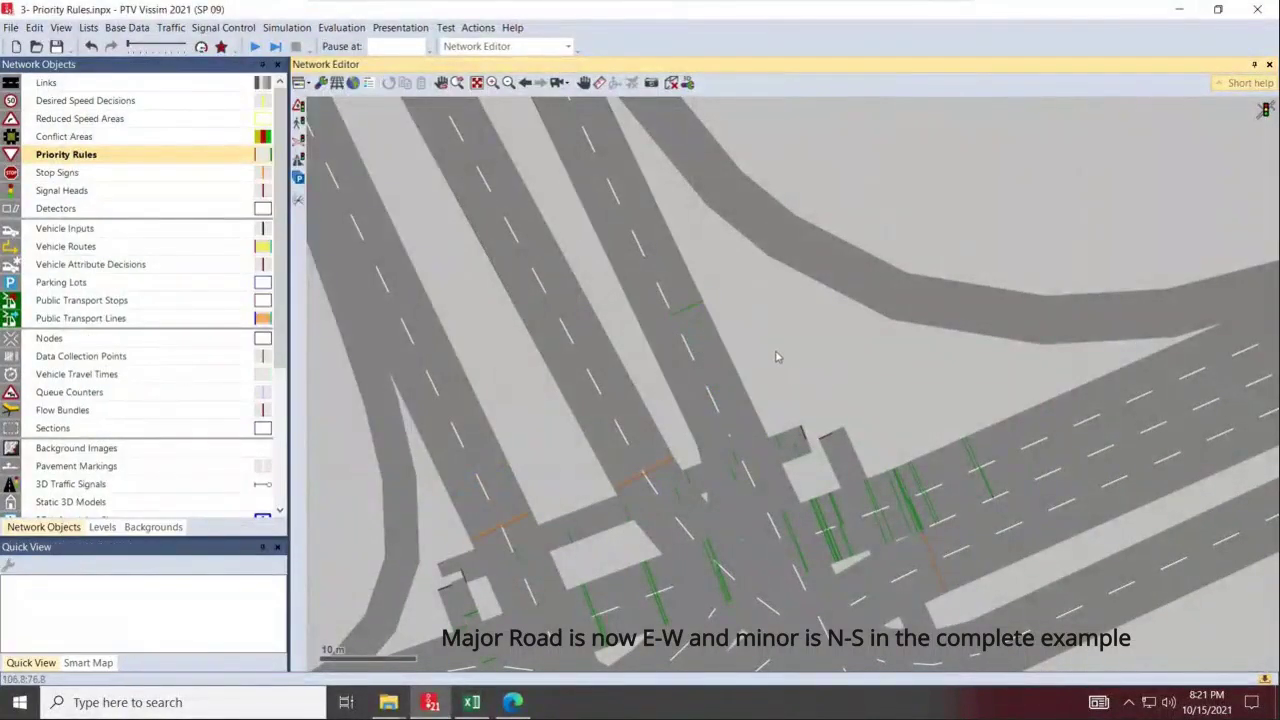
Review the gap time, clearance and maximum speed of the priority rule whose conflict marker is on lane 12-1.
{"action": "scroll", "coordinate": [776, 356], "scroll_direction": "down", "scroll_amount": 2}
{"action": "left_click_drag", "start_coordinate": [880, 494], "coordinate": [750, 280]}
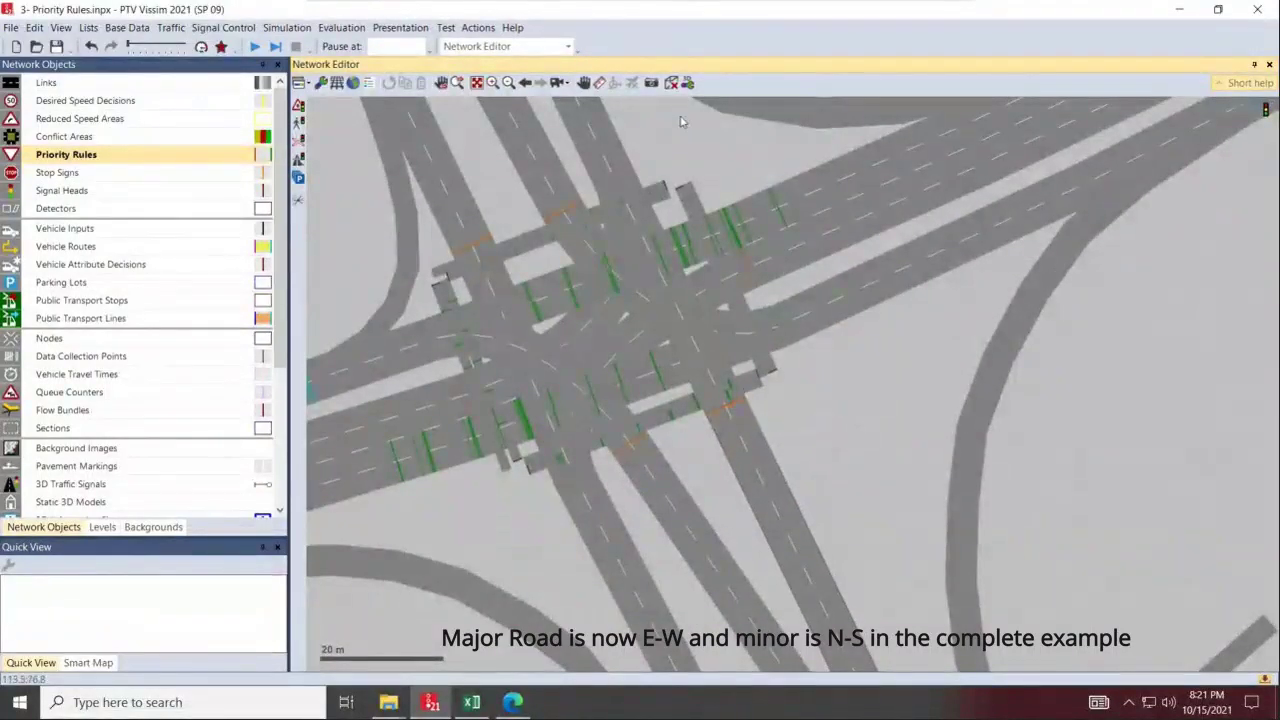
{"action": "left_click_drag", "start_coordinate": [680, 121], "coordinate": [755, 249]}
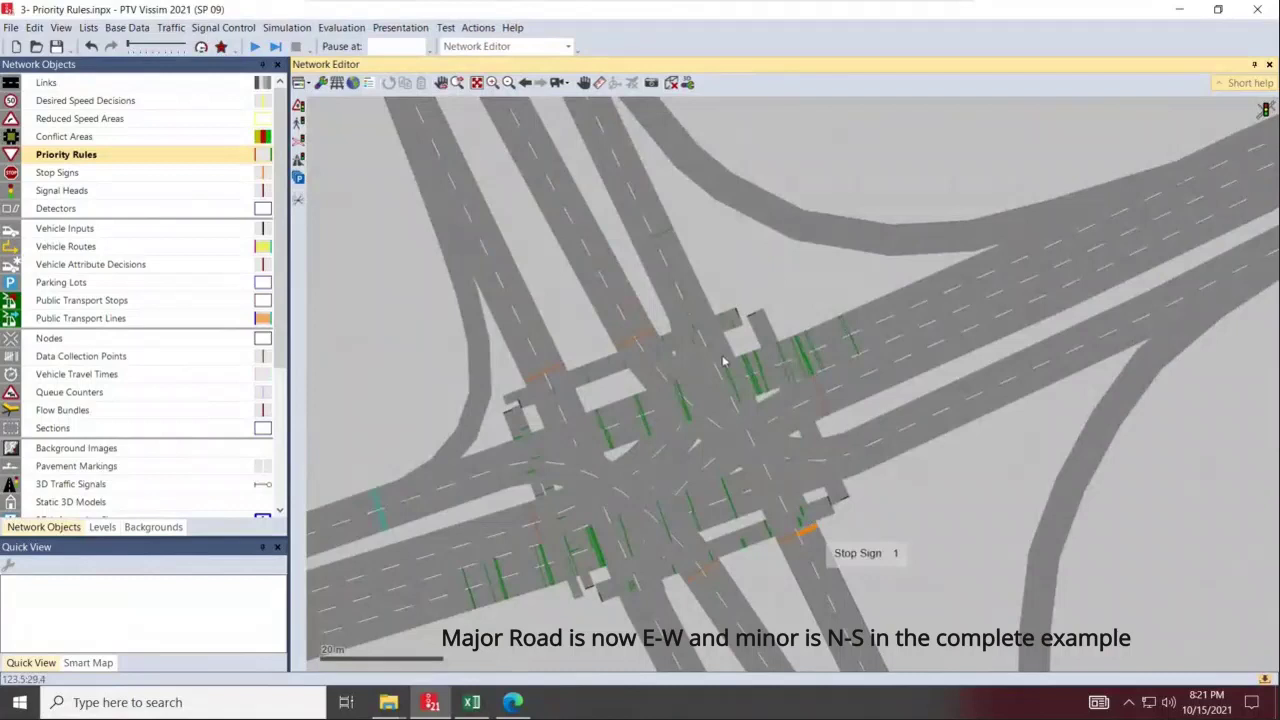
{"action": "left_click", "coordinate": [668, 237]}
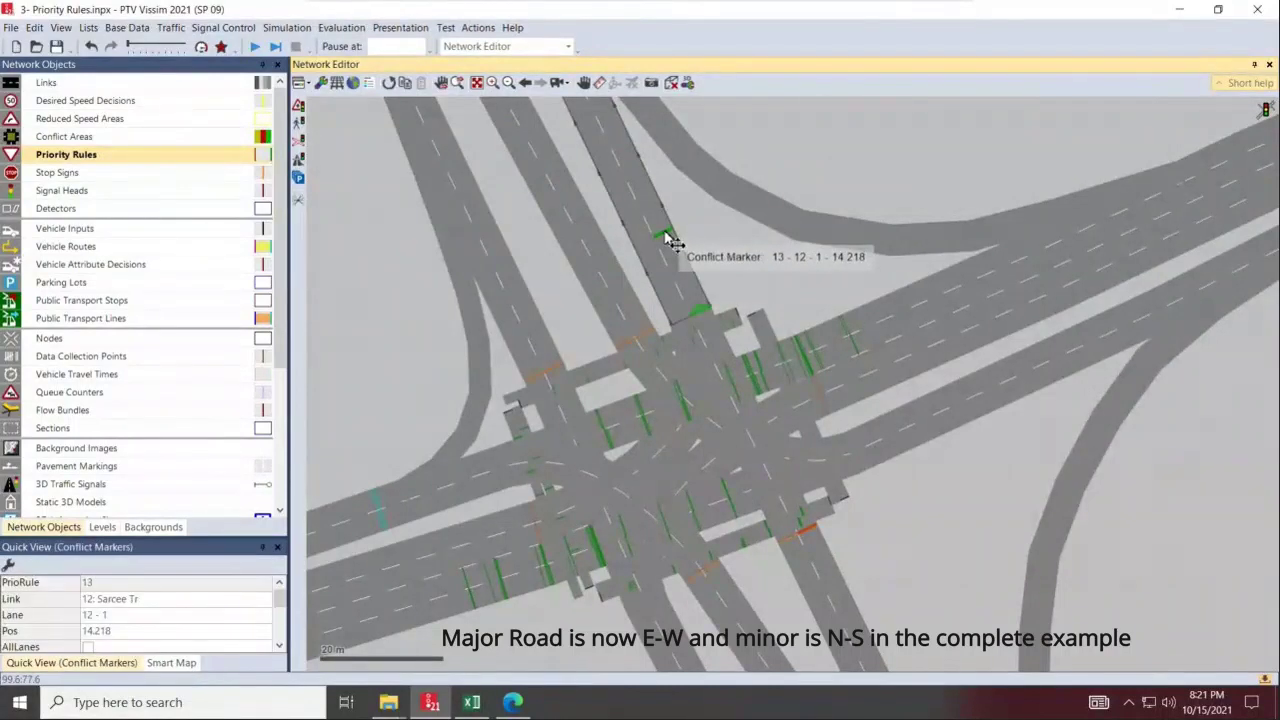
{"action": "double_click", "coordinate": [668, 238]}
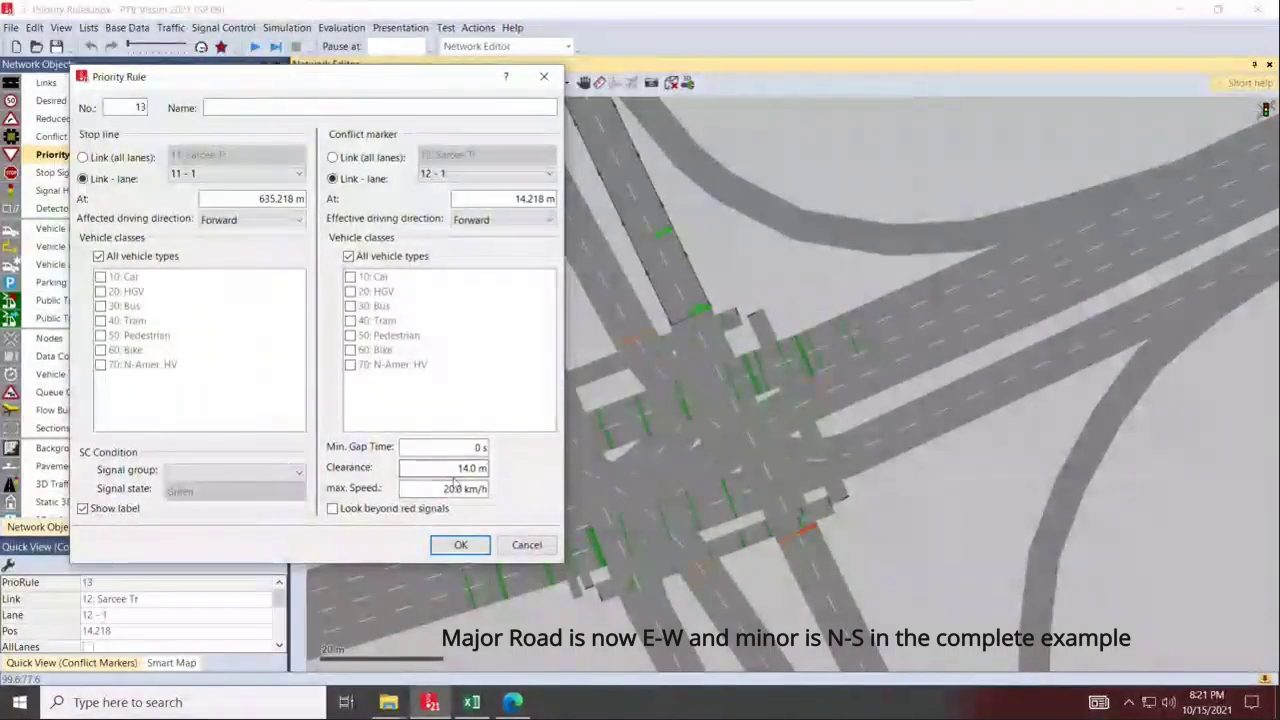
{"action": "left_click", "coordinate": [486, 488]}
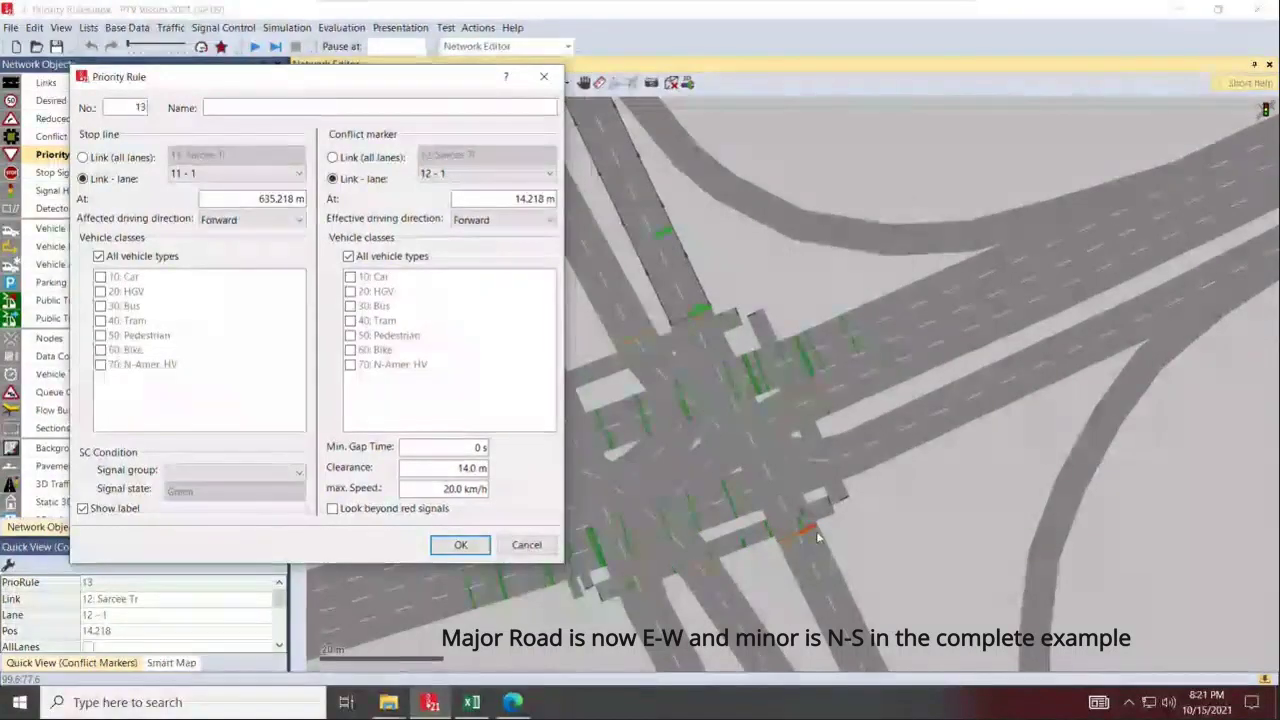
{"action": "left_click", "coordinate": [460, 544]}
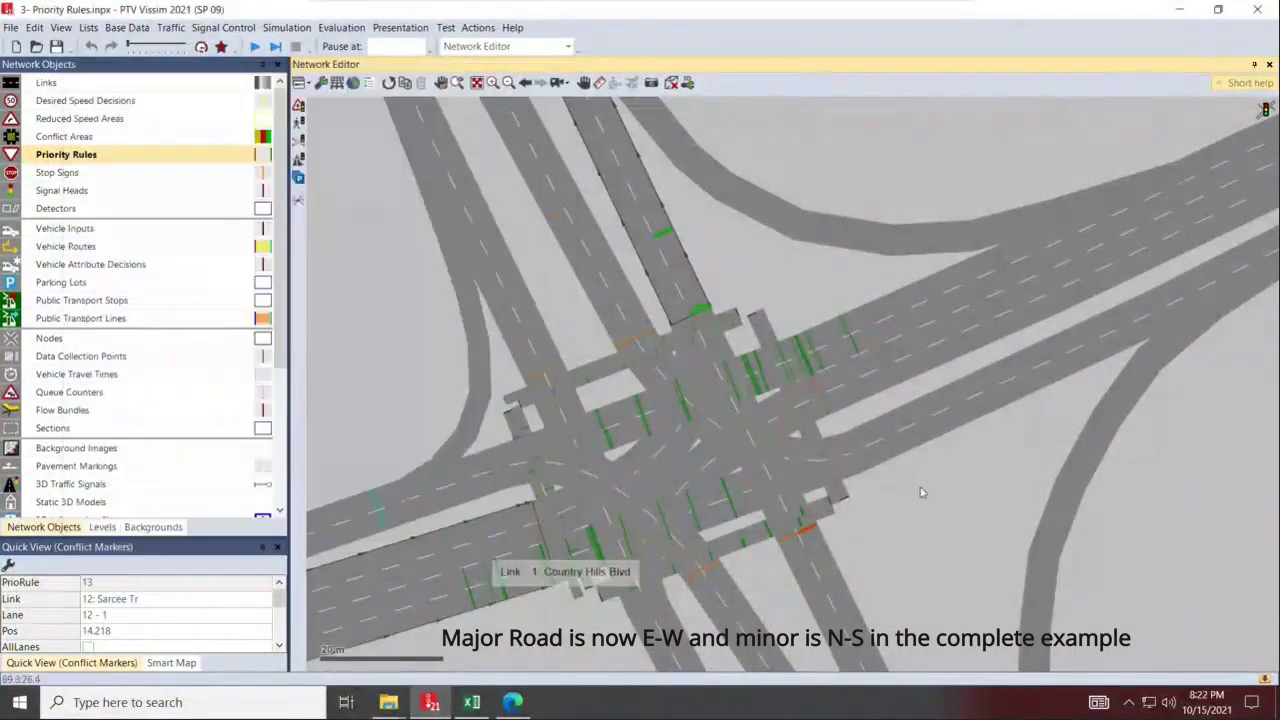
Add a priority rule from lane 11-2 at 635.262 m to lane 12-2 at 14.186 m, with 14 m clearance and 20 km/h maximum speed.
{"action": "scroll", "coordinate": [800, 517], "scroll_direction": "up", "scroll_amount": 8}
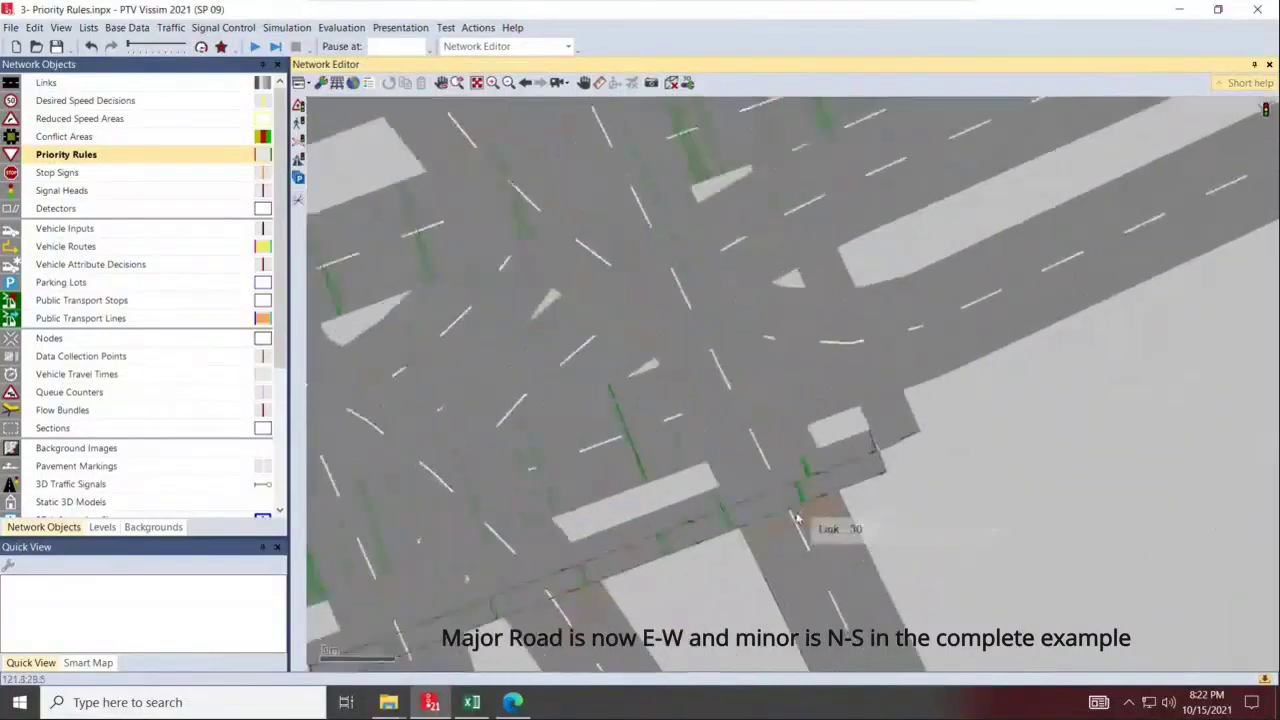
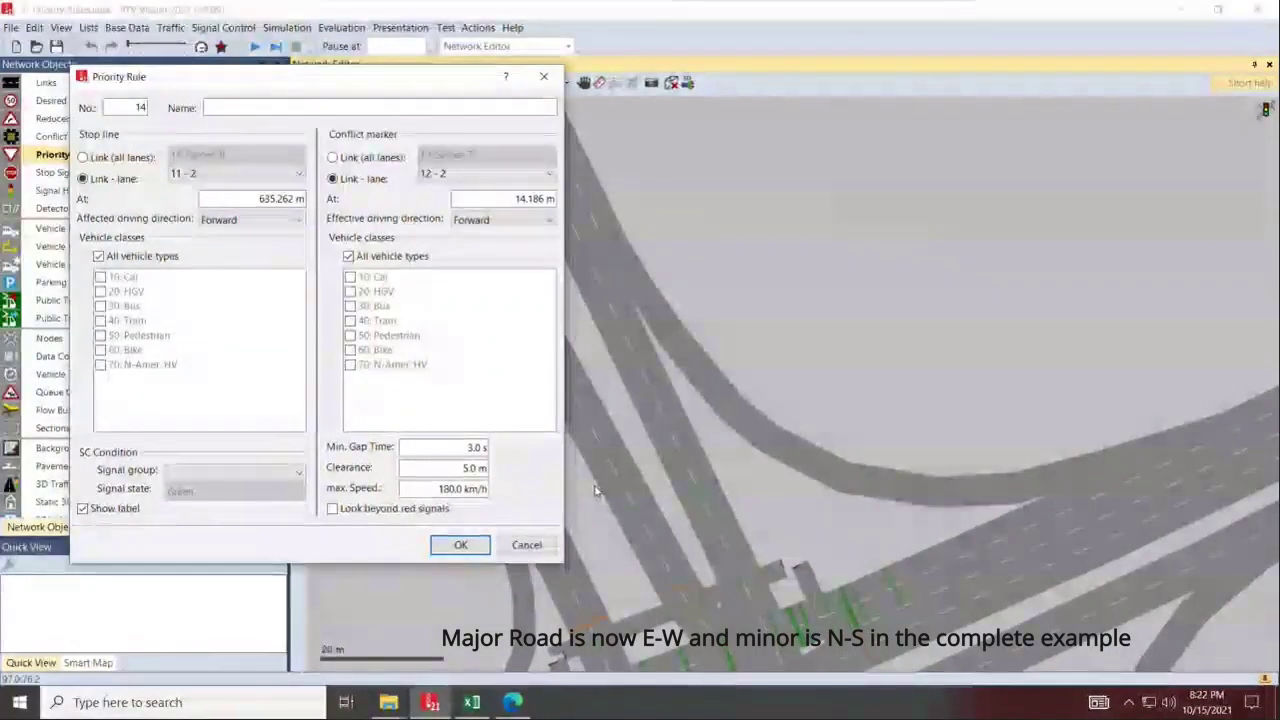
{"action": "left_click", "coordinate": [460, 547]}
{"action": "double_click", "coordinate": [692, 501]}
{"action": "double_click", "coordinate": [452, 468]}
{"action": "type", "text": "14"}
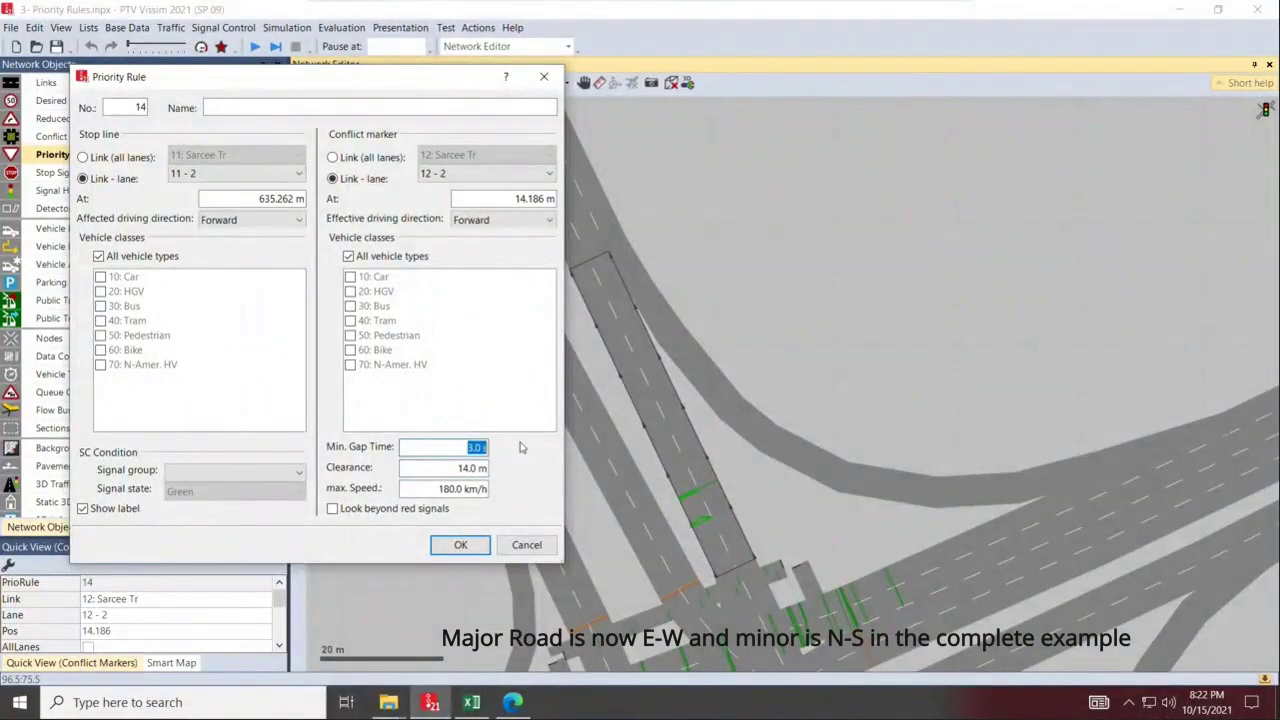
{"action": "key", "text": "Tab"}
{"action": "key", "text": "Tab"}
{"action": "type", "text": "20"}
{"action": "key", "text": "Return"}
Start the simulation run, saving the network changes, to watch traffic at the intersection.
{"action": "scroll", "coordinate": [568, 578], "scroll_direction": "up", "scroll_amount": 10}
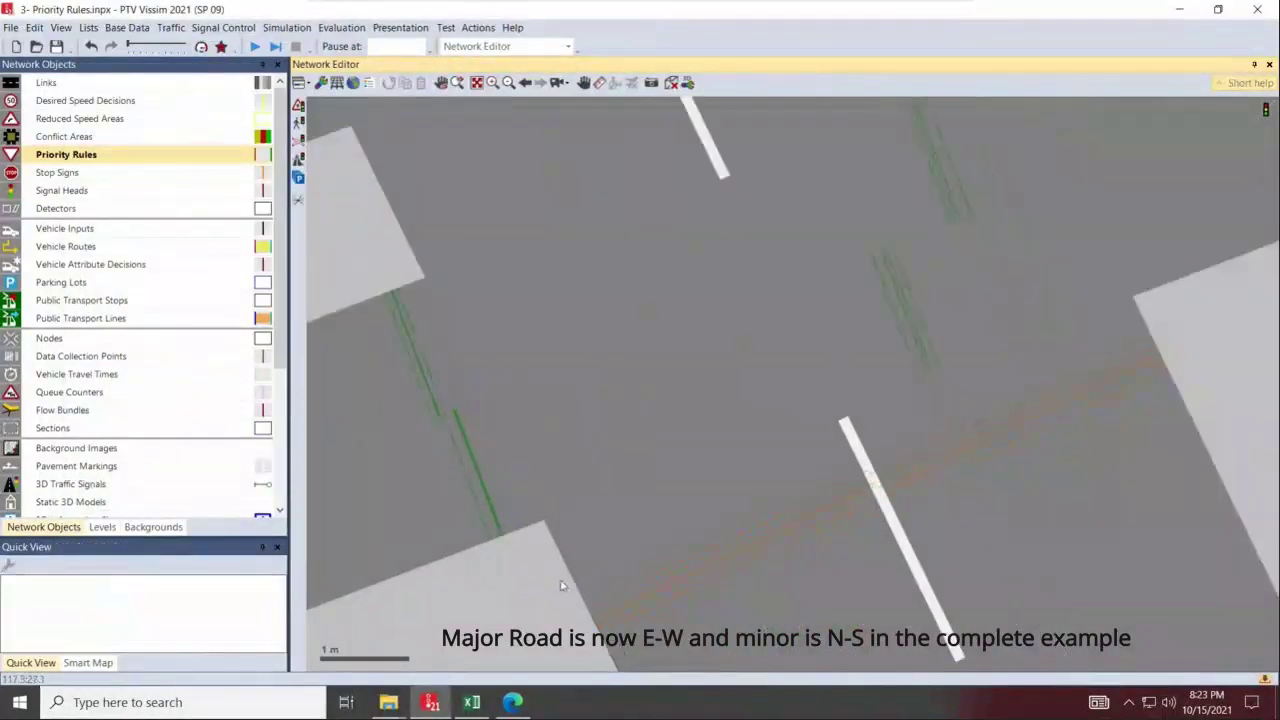
{"action": "scroll", "coordinate": [886, 394], "scroll_direction": "down", "scroll_amount": 10}
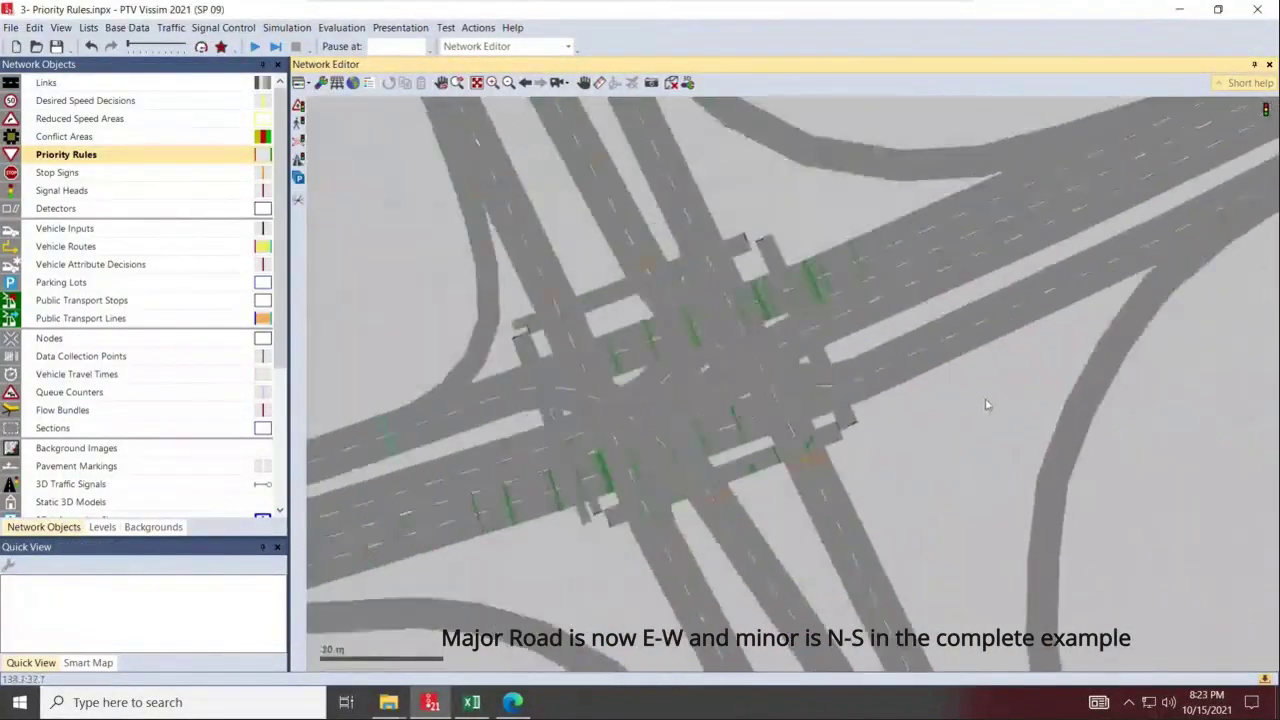
{"action": "scroll", "coordinate": [849, 277], "scroll_direction": "down", "scroll_amount": 2}
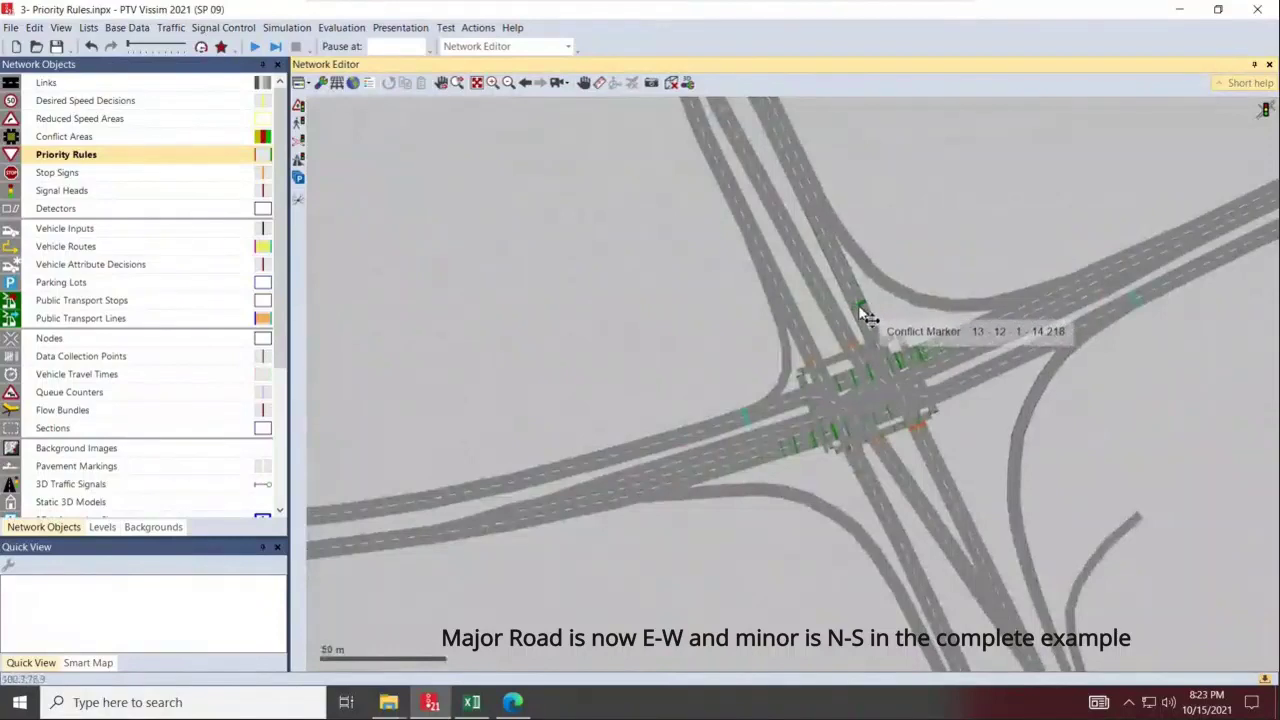
{"action": "mouse_move", "coordinate": [893, 215]}
{"action": "left_mouse_down"}
{"action": "mouse_move", "coordinate": [920, 330]}
{"action": "mouse_move", "coordinate": [988, 492]}
{"action": "left_mouse_up"}
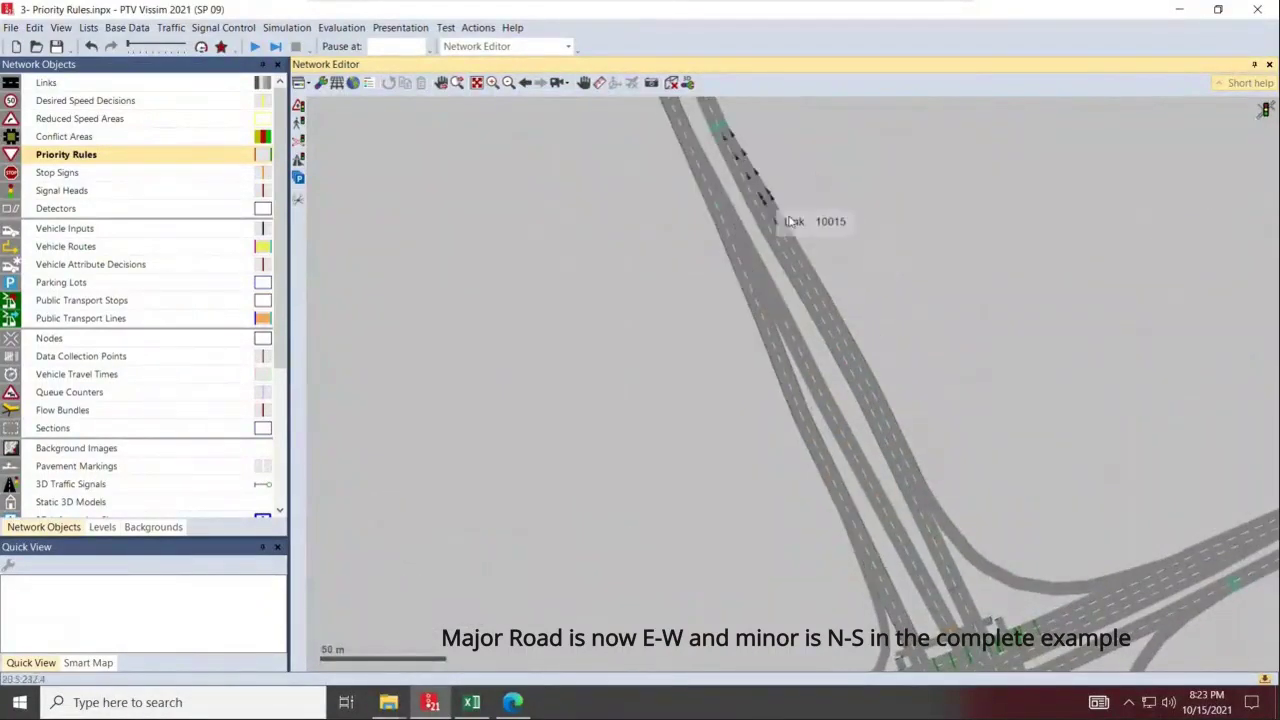
{"action": "left_click_drag", "start_coordinate": [1065, 456], "coordinate": [808, 91]}
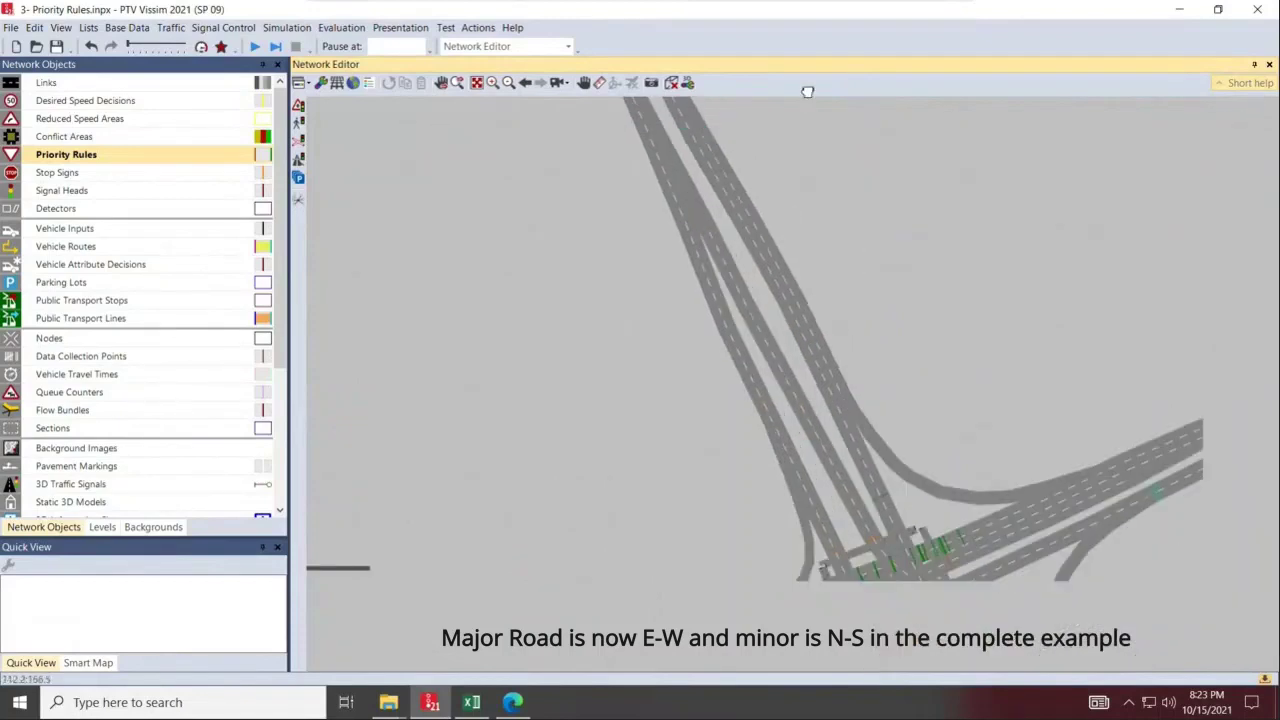
{"action": "scroll", "coordinate": [876, 438], "scroll_direction": "up", "scroll_amount": 1}
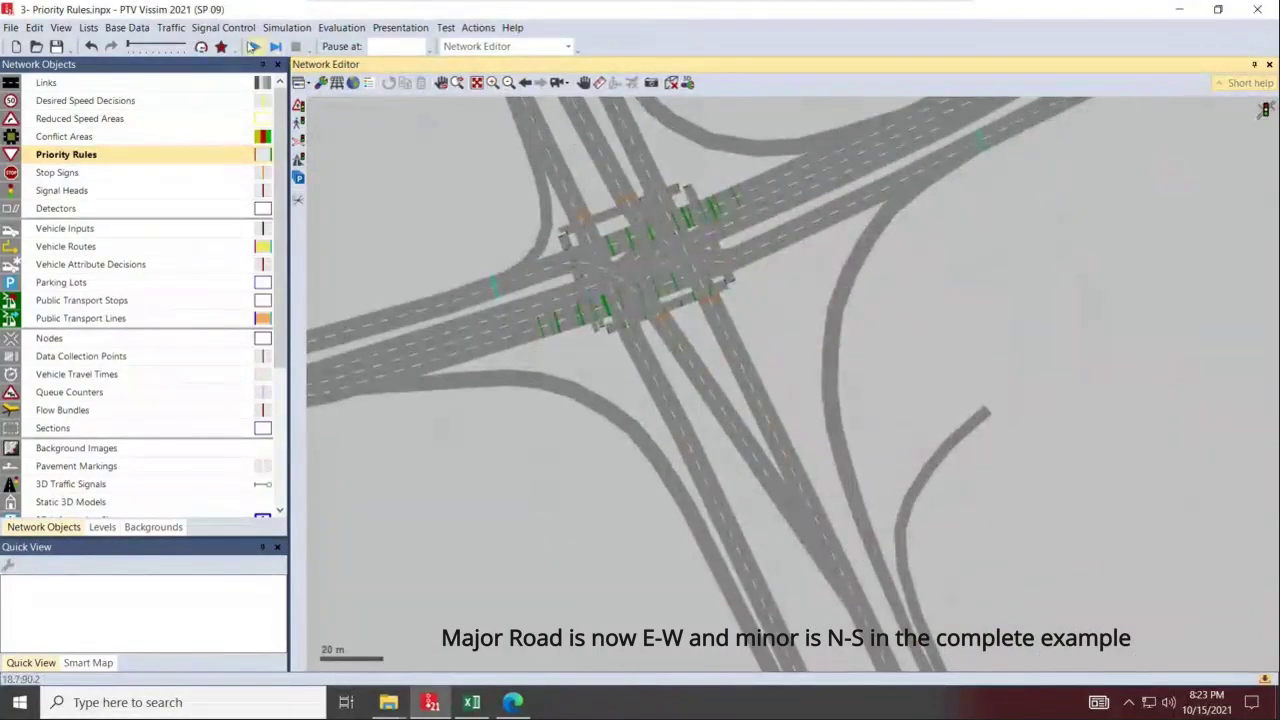
{"action": "left_click", "coordinate": [255, 46]}
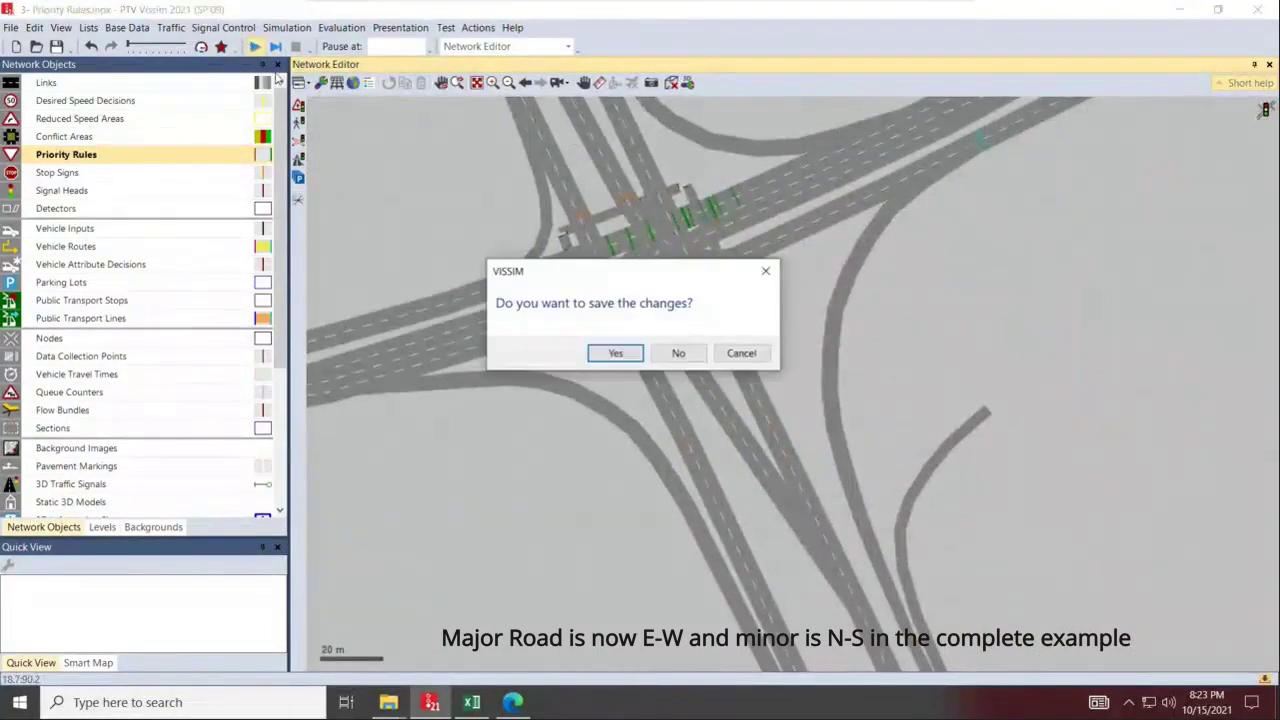
{"action": "left_click", "coordinate": [616, 354]}
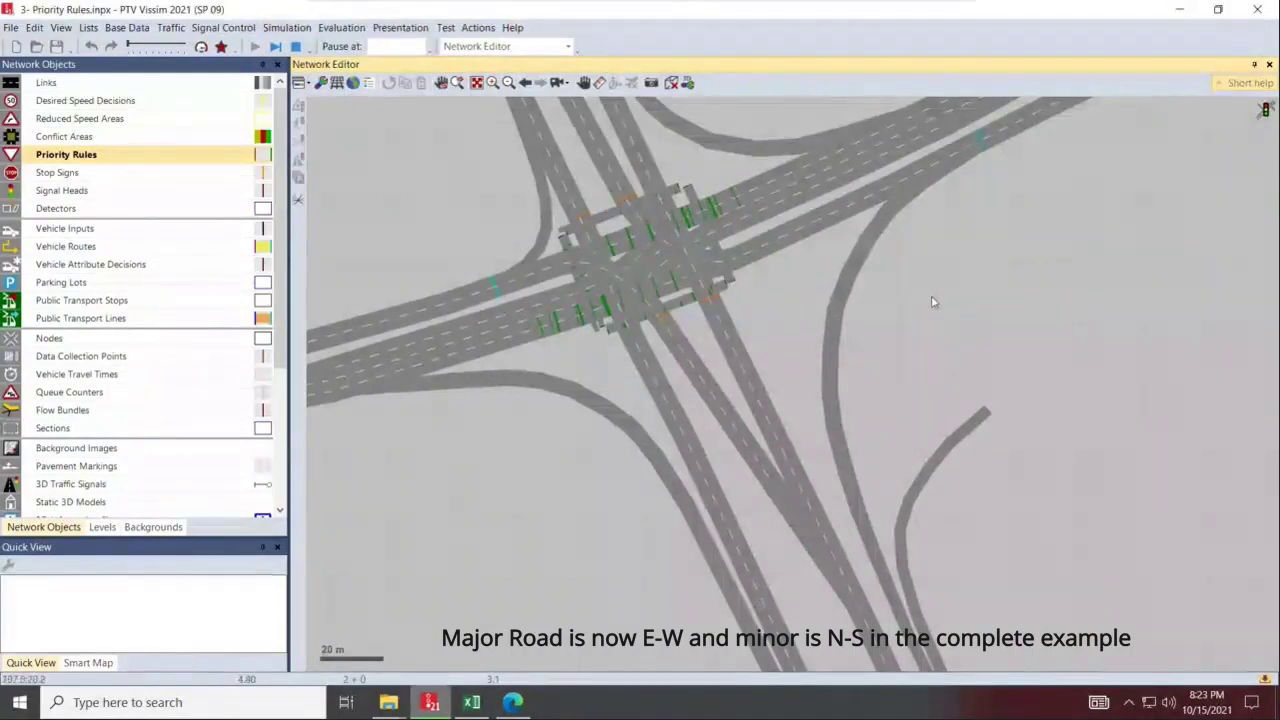
{"action": "left_click_drag", "start_coordinate": [991, 312], "coordinate": [1068, 351]}
{"action": "scroll", "coordinate": [807, 398], "scroll_direction": "up", "scroll_amount": 2}
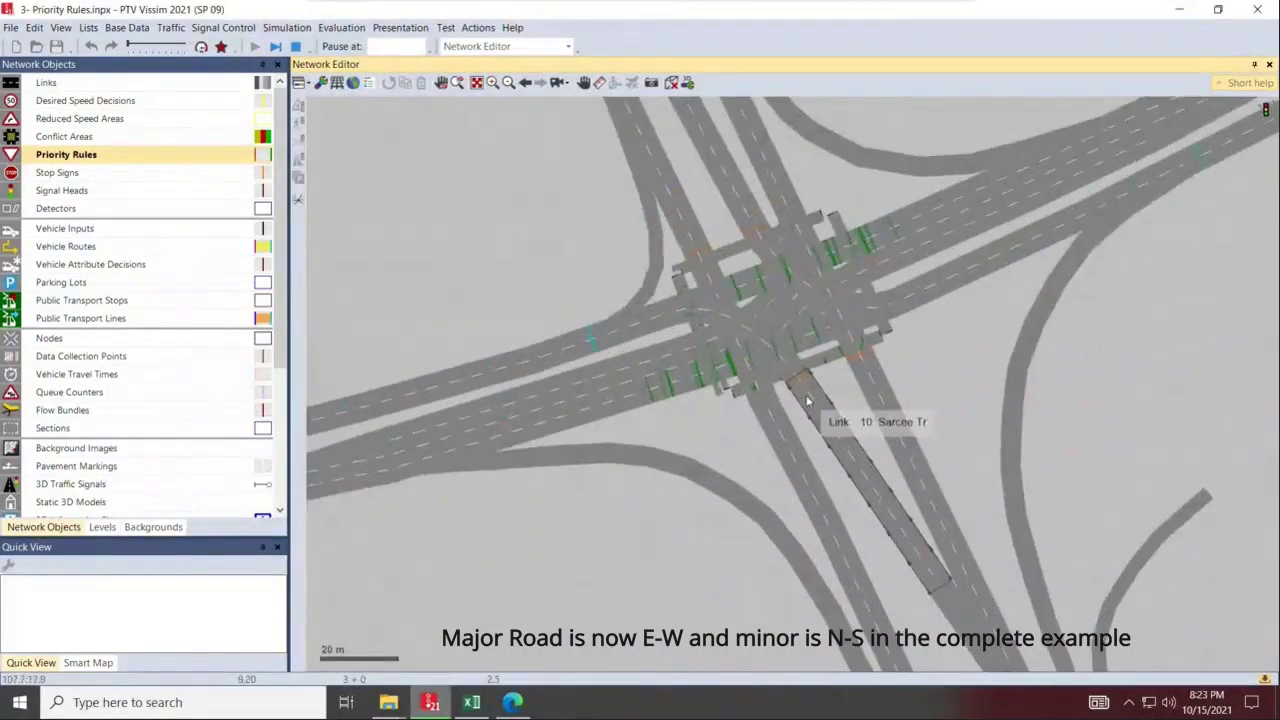